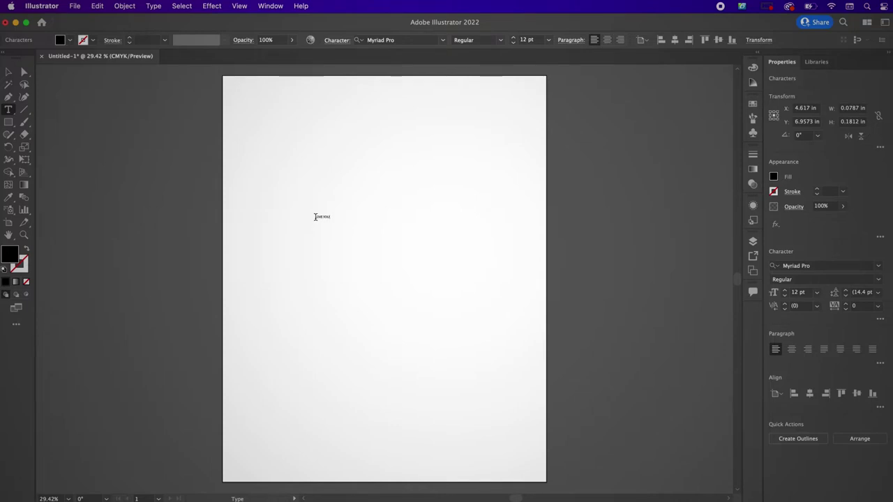
# Set the "LOVE YOURZ" text to 208 pt and move it so it fits across the upper half of the artboard
pyautogui.moveTo(315, 217); pyautogui.dragTo(342, 217)
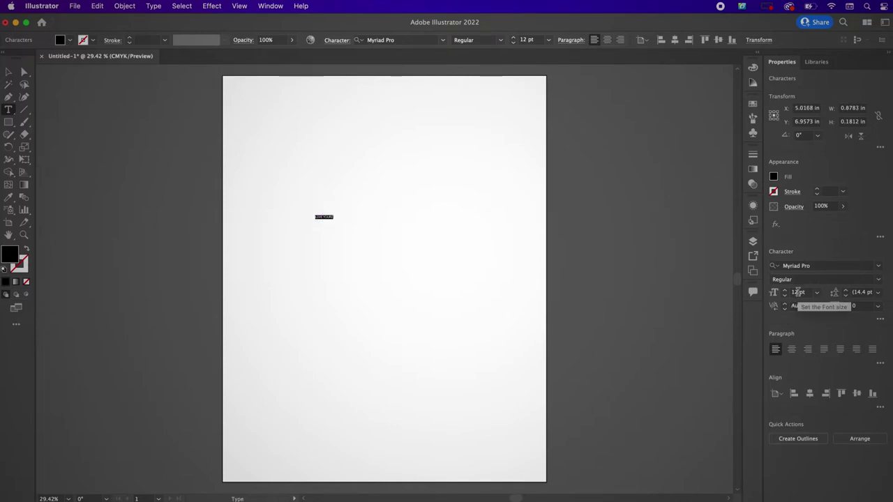
pyautogui.doubleClick(798, 293)
pyautogui.write('208')
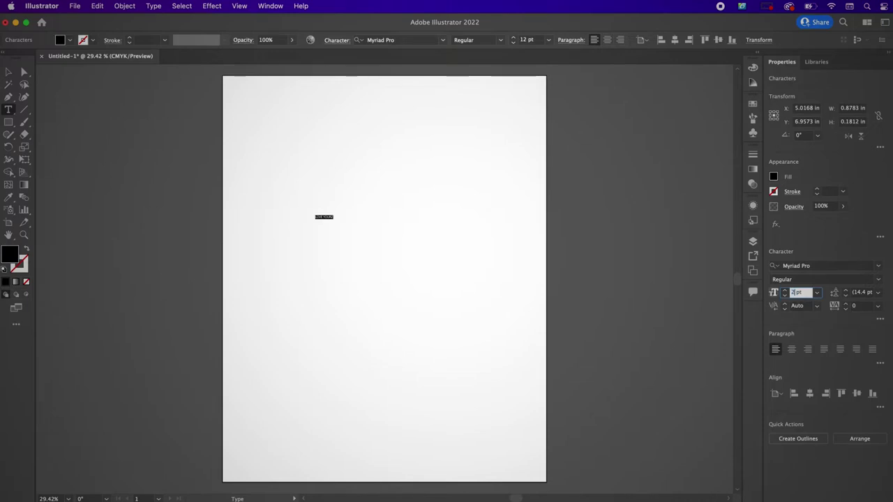
pyautogui.press('Return')
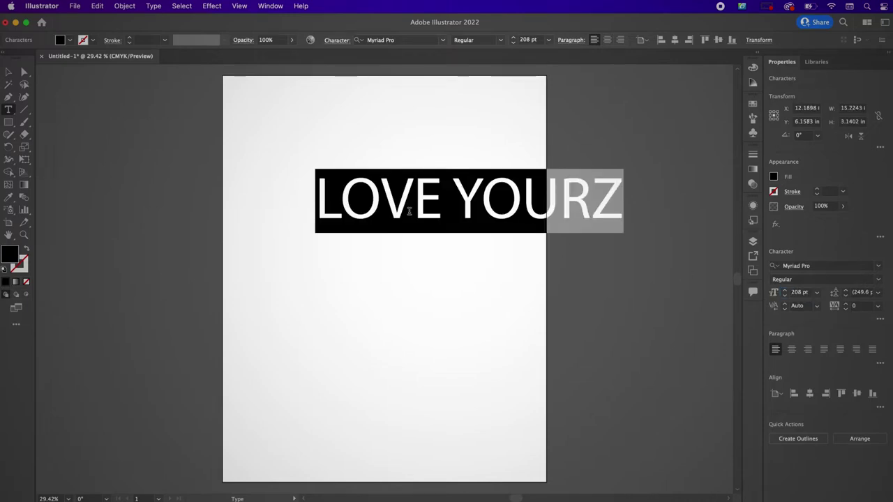
pyautogui.click(8, 72)
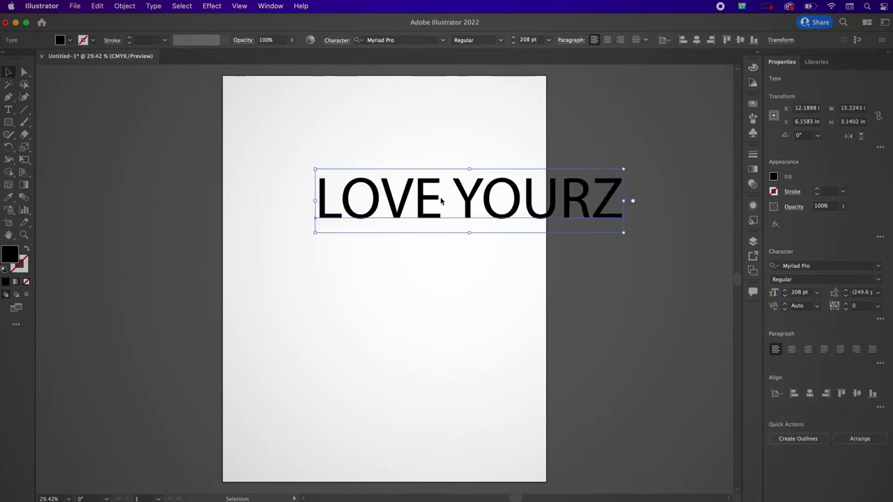
pyautogui.moveTo(448, 194); pyautogui.dragTo(368, 230)
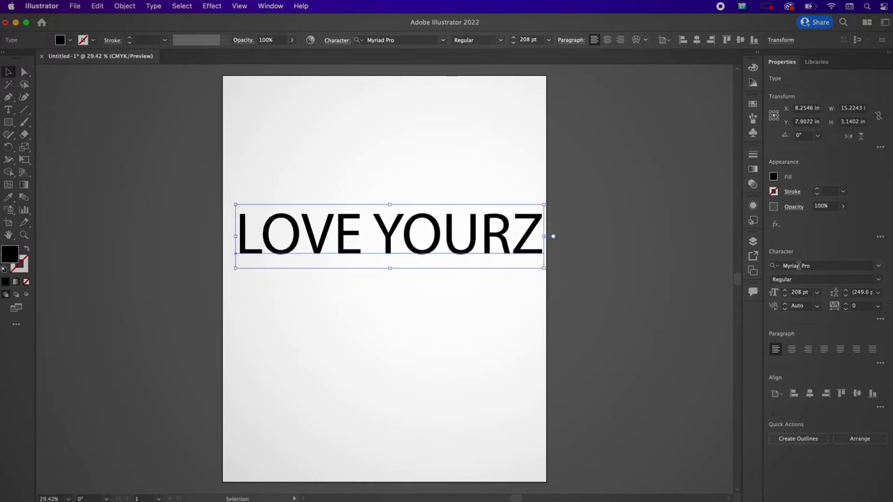
# Change the font of the "LOVE YOURZ" text to Bulughul Marom
pyautogui.click(831, 265)
pyautogui.write('B')
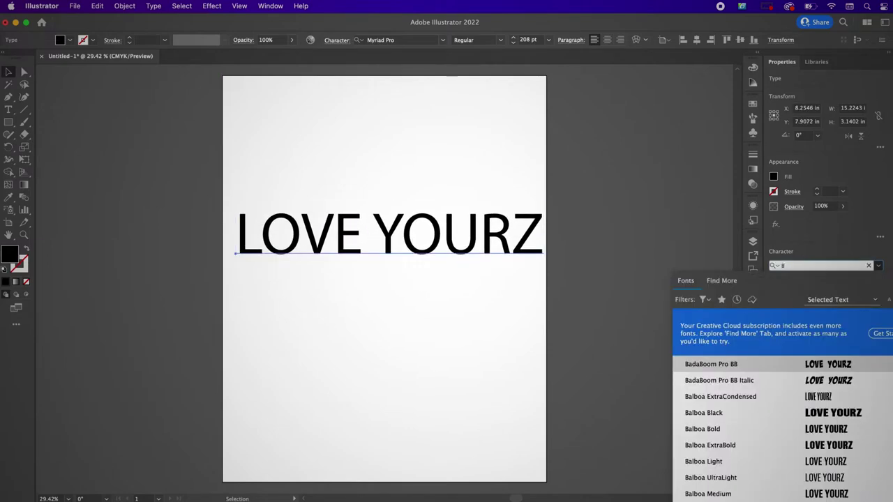
pyautogui.write('ULU')
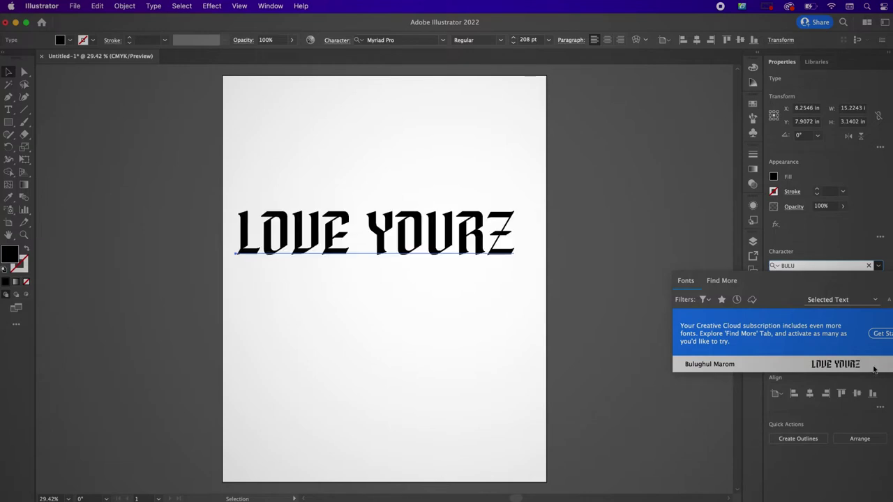
pyautogui.click(765, 369)
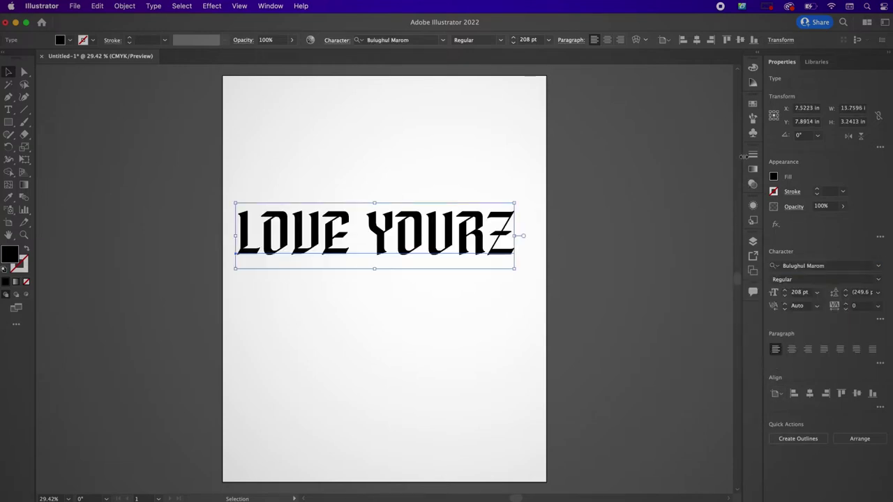
# Change the fill of the "LOVE YOURZ" text to the gray with hex code 939598
pyautogui.click(752, 104)
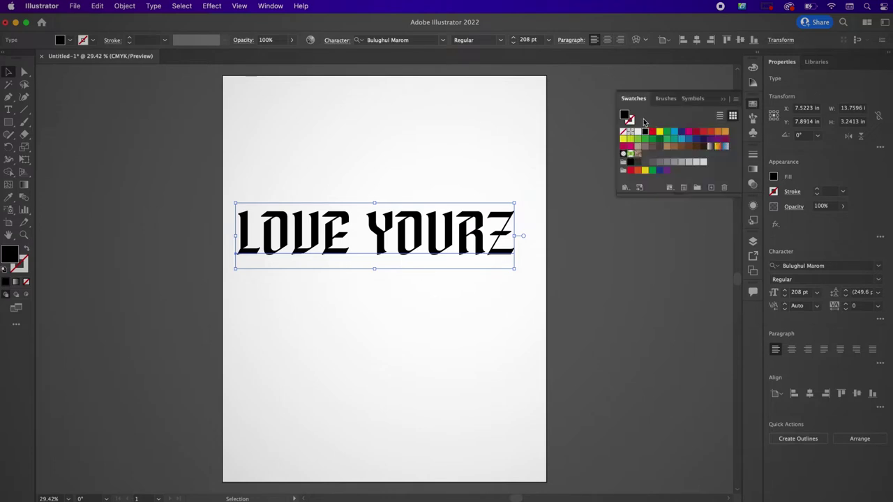
pyautogui.doubleClick(625, 116)
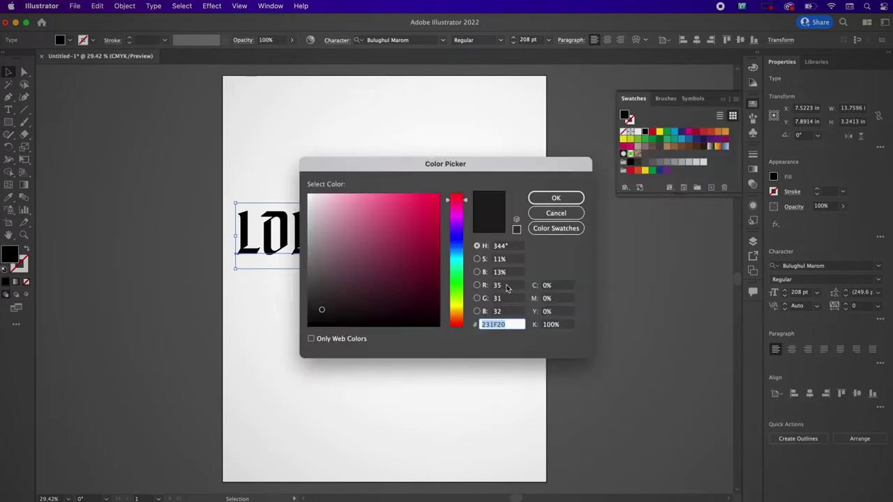
pyautogui.write('939598')
pyautogui.click(550, 198)
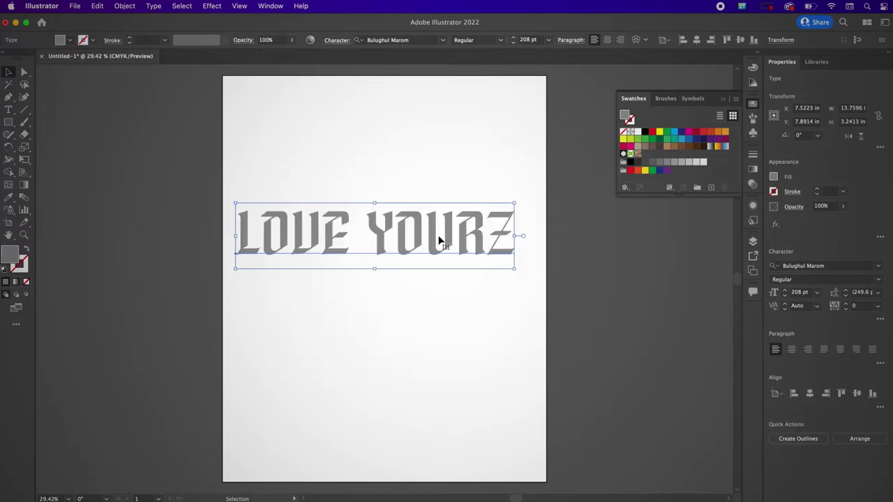
# Enlarge only the final letter Z of "LOVE YOURZ" to a font size of 310 pt
pyautogui.doubleClick(488, 237)
pyautogui.moveTo(489, 237); pyautogui.dragTo(520, 231)
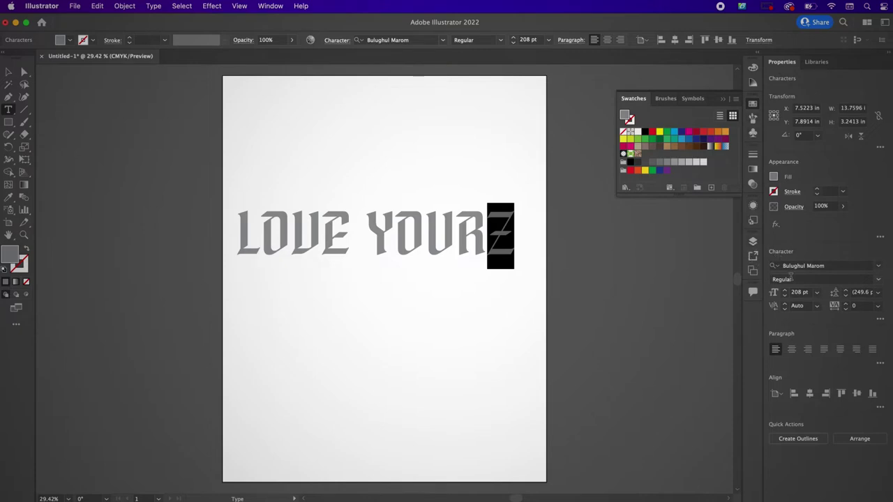
pyautogui.click(800, 293)
pyautogui.write('220')
pyautogui.press('Return')
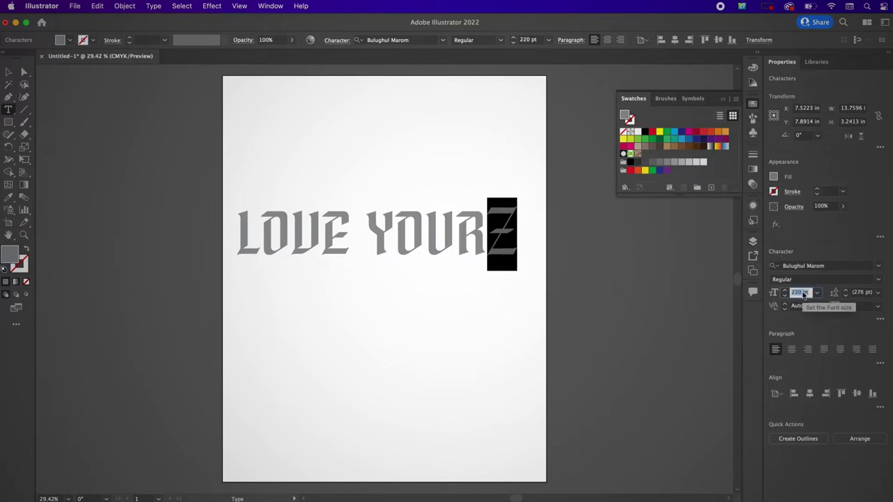
pyautogui.hotkey('shift', 'Up')
pyautogui.hotkey('shift', 'Up')
pyautogui.hotkey('shift', 'Up')
pyautogui.write('310')
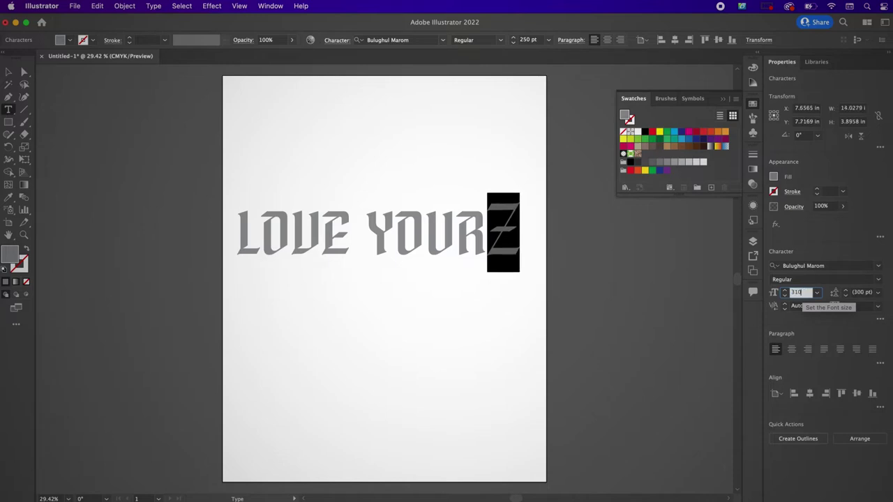
pyautogui.press('Return')
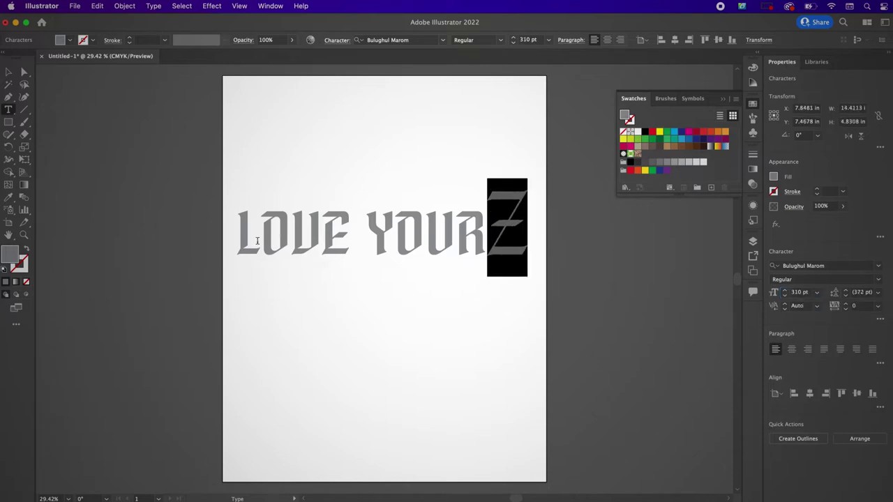
# Set the font size of the first letter L in "LOVE YOURZ" to 310 pt
pyautogui.moveTo(257, 241); pyautogui.dragTo(237, 238)
pyautogui.click(800, 293)
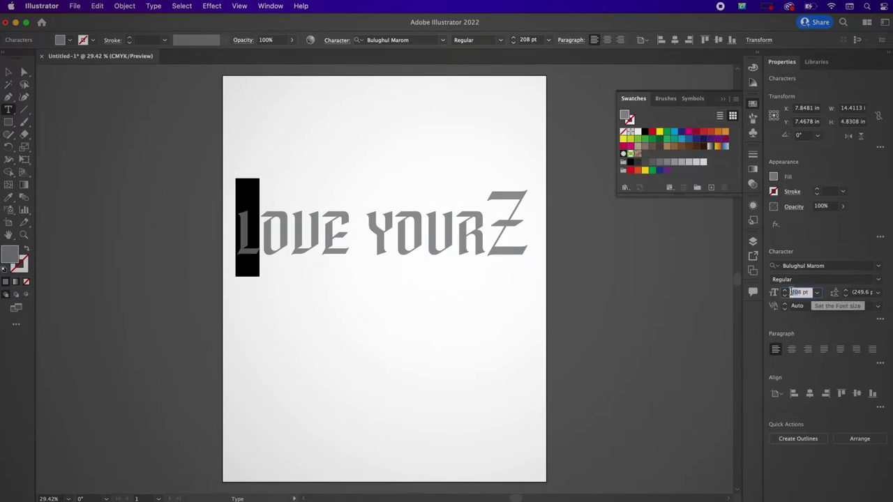
pyautogui.write('310')
pyautogui.press('Return')
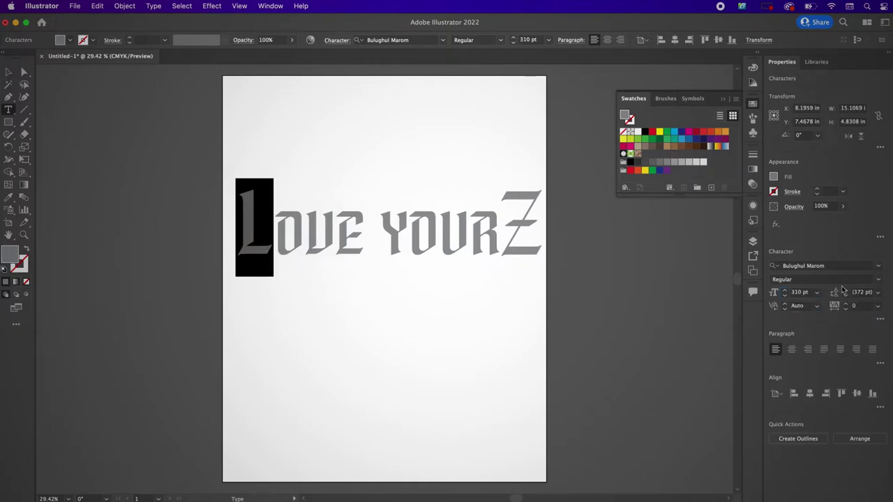
# Give the enlarged letter L a baseline shift of -60 pt and a tracking of -180
pyautogui.click(880, 319)
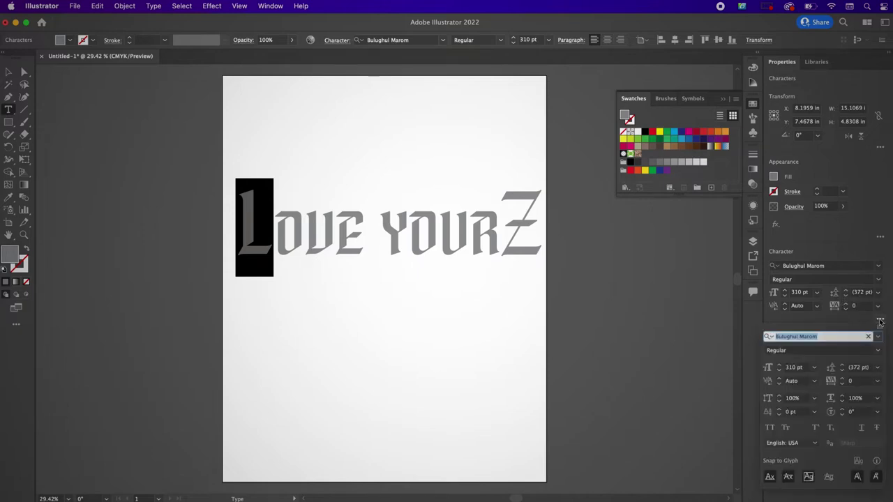
pyautogui.click(791, 412)
pyautogui.write('-60')
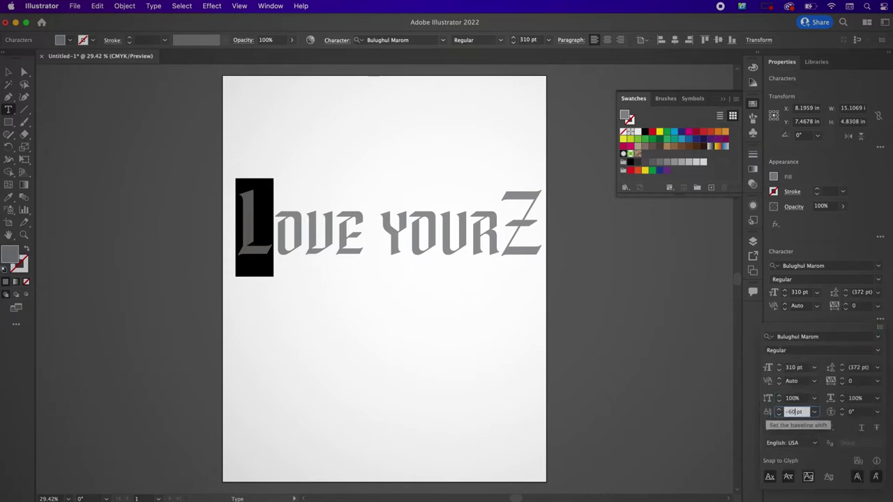
pyautogui.press('Return')
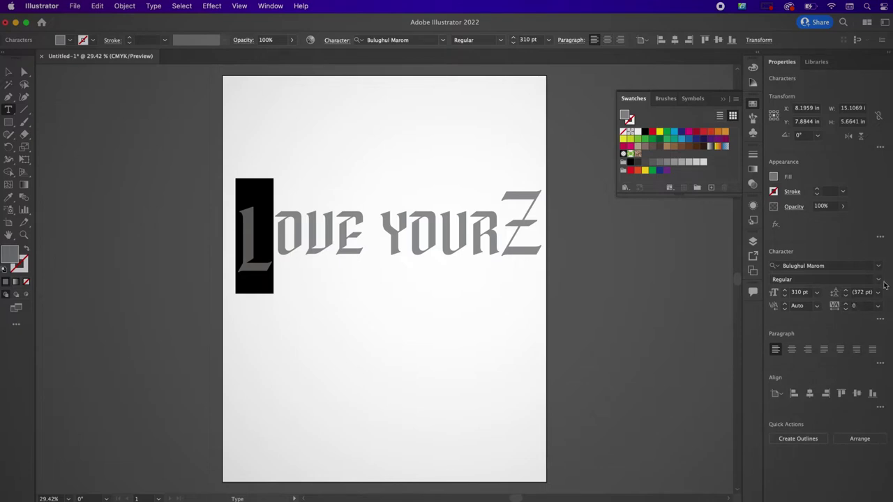
pyautogui.click(881, 320)
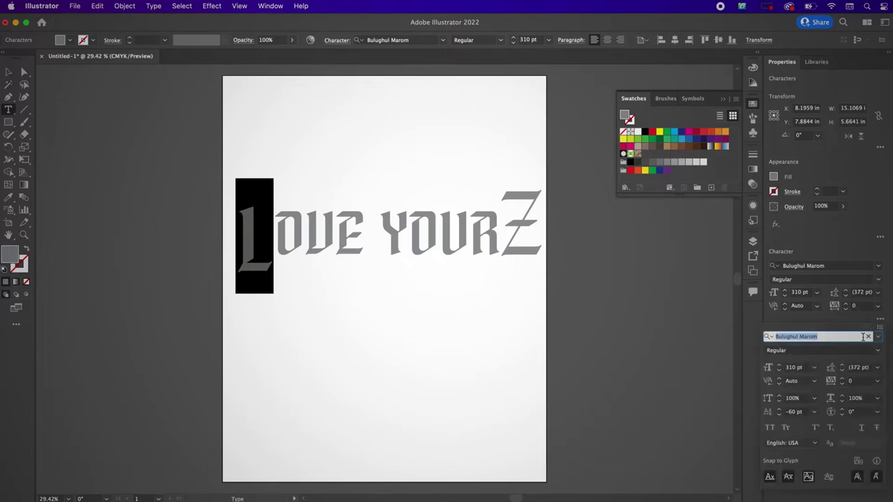
pyautogui.click(858, 382)
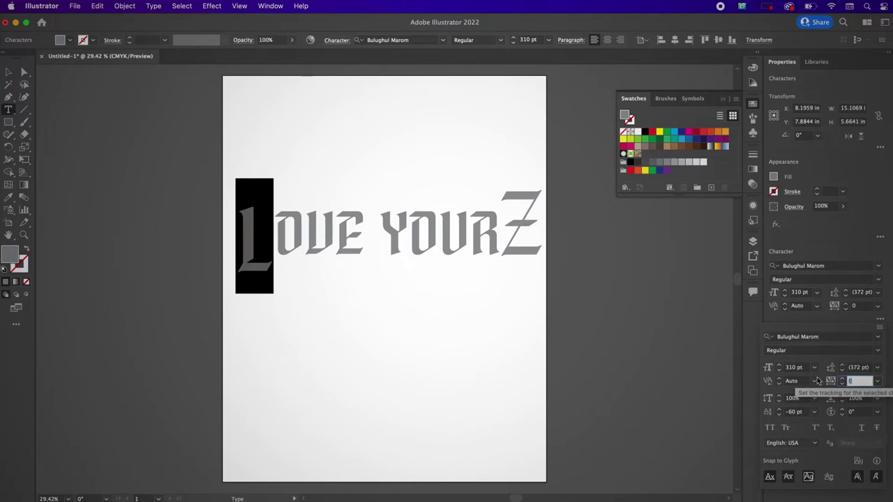
pyautogui.write('-180')
pyautogui.press('Return')
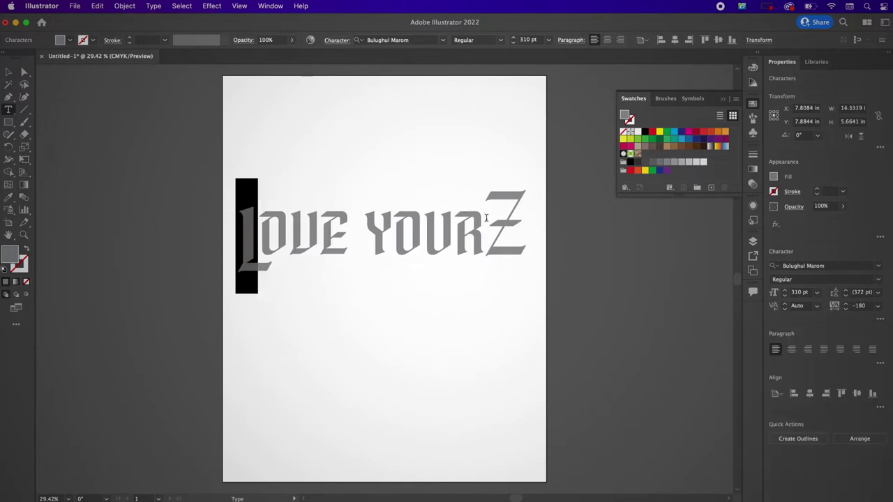
# Lower the enlarged final letter Z with a baseline shift of -60 pt
pyautogui.moveTo(486, 218); pyautogui.dragTo(517, 230)
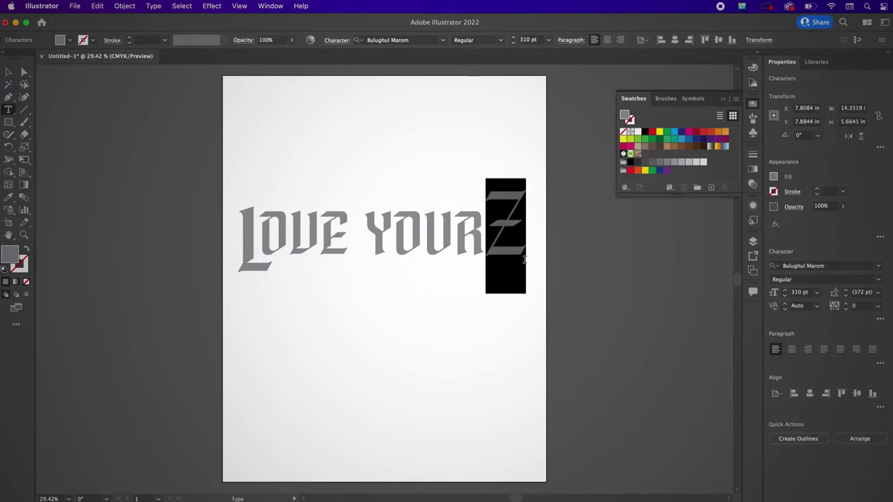
pyautogui.click(880, 320)
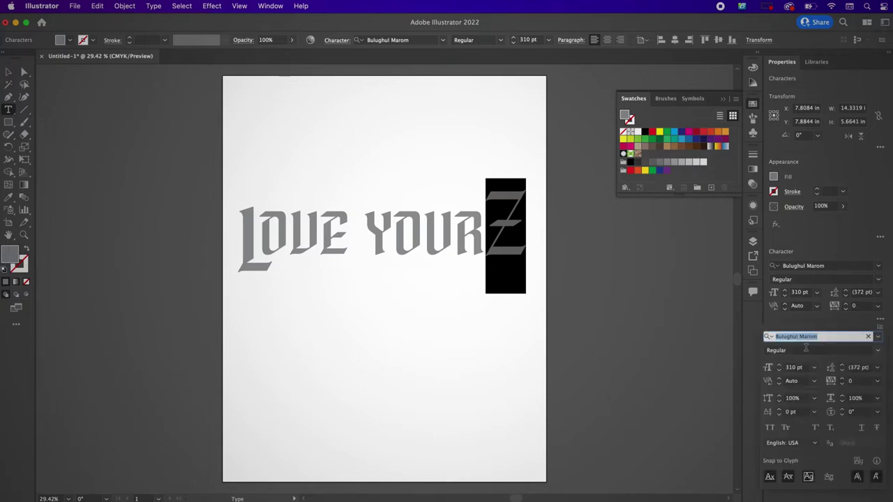
pyautogui.click(788, 413)
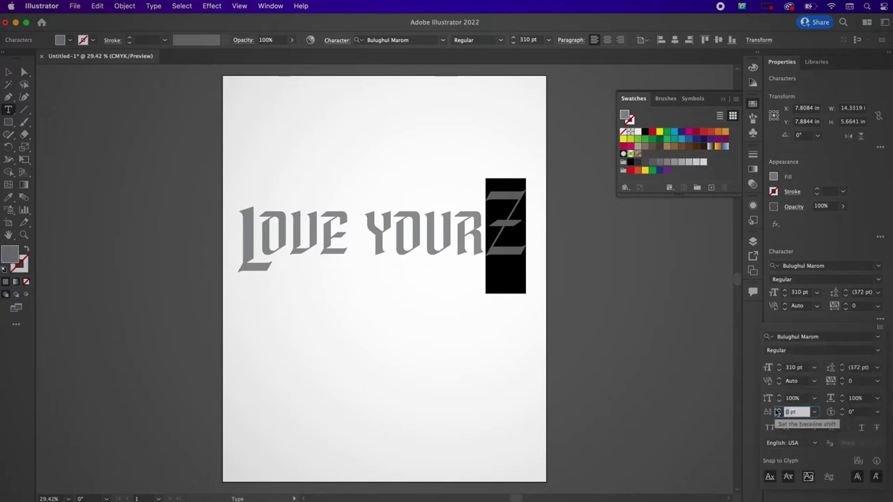
pyautogui.click(779, 415)
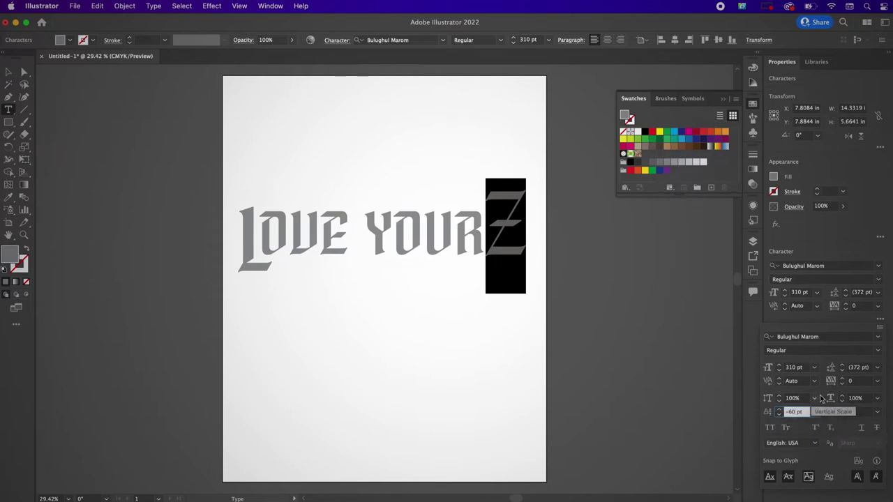
pyautogui.click(853, 381)
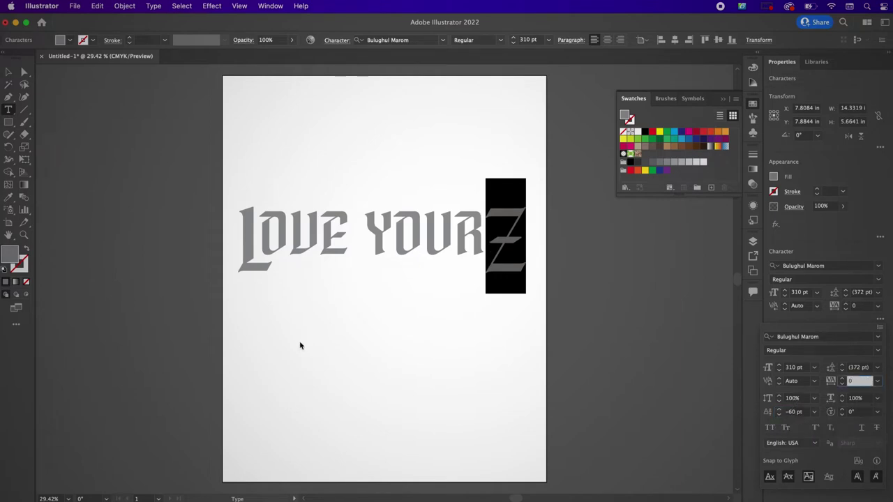
# Move the "LOVE YOURZ" text to the top of the artboard and paste a copy of it below
pyautogui.click(9, 72)
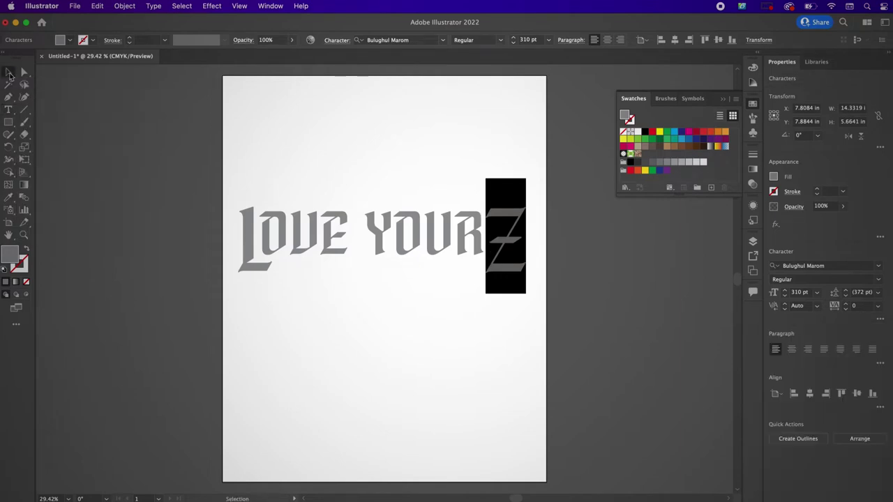
pyautogui.moveTo(338, 239); pyautogui.dragTo(334, 145)
pyautogui.press('super+c')
pyautogui.press('super+v')
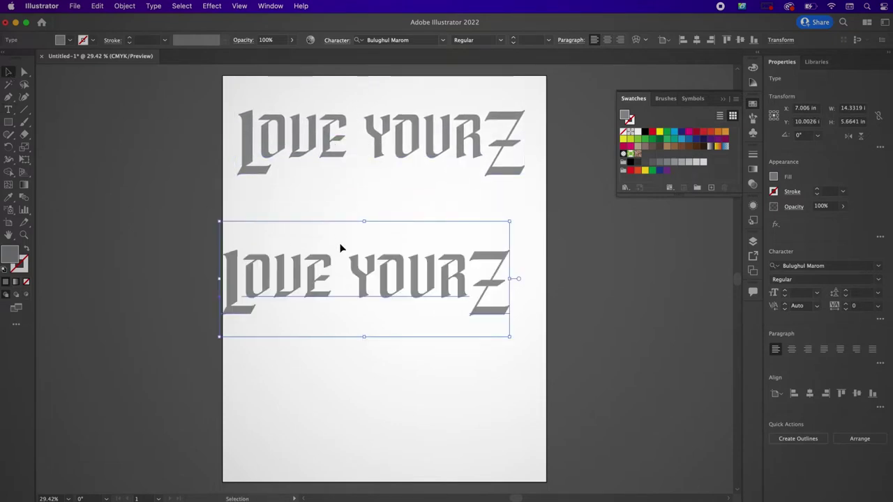
# Replace the letters between the large L and Z in the copied text with "J. COLE"
pyautogui.doubleClick(342, 279)
pyautogui.moveTo(469, 279); pyautogui.dragTo(247, 270)
pyautogui.write('J. COL')
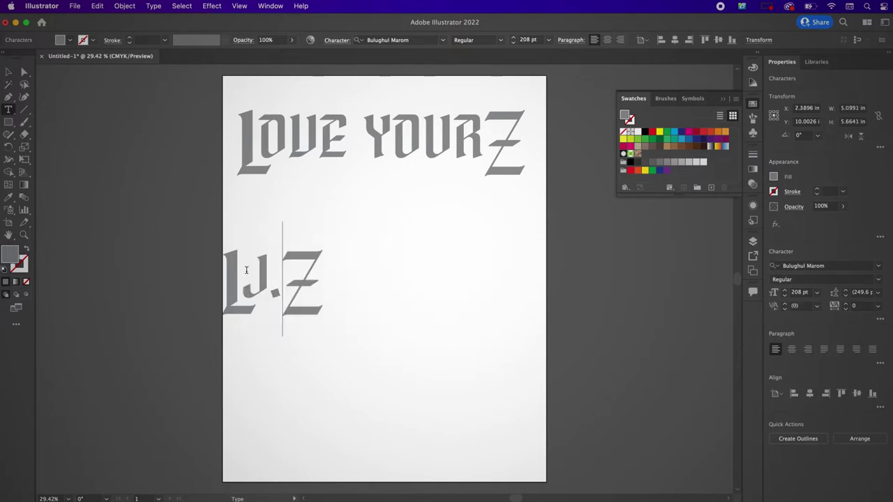
pyautogui.write('E')
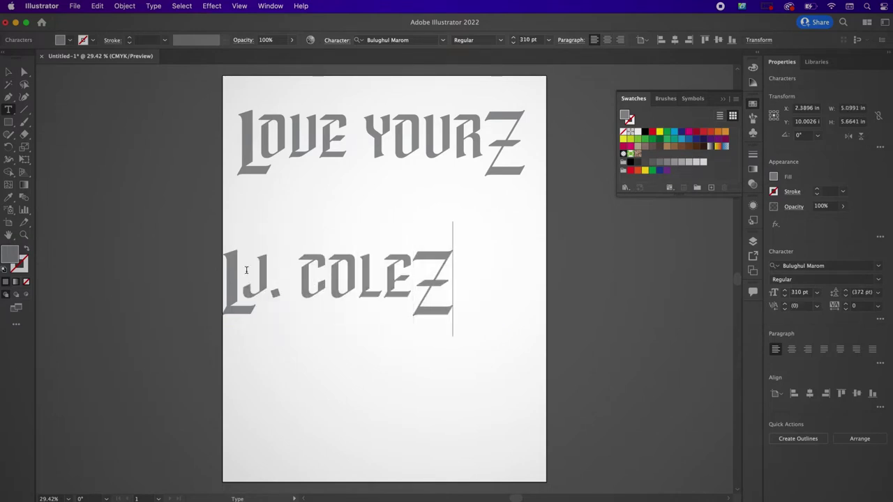
# Delete the leftover Z and L around "J. COLE" and move the text to the horizontal middle of the artboard, below the title
pyautogui.press('Delete')
pyautogui.press('Left')
pyautogui.press('Left')
pyautogui.press('Left')
pyautogui.press('Left')
pyautogui.press('Left')
pyautogui.press('Left')
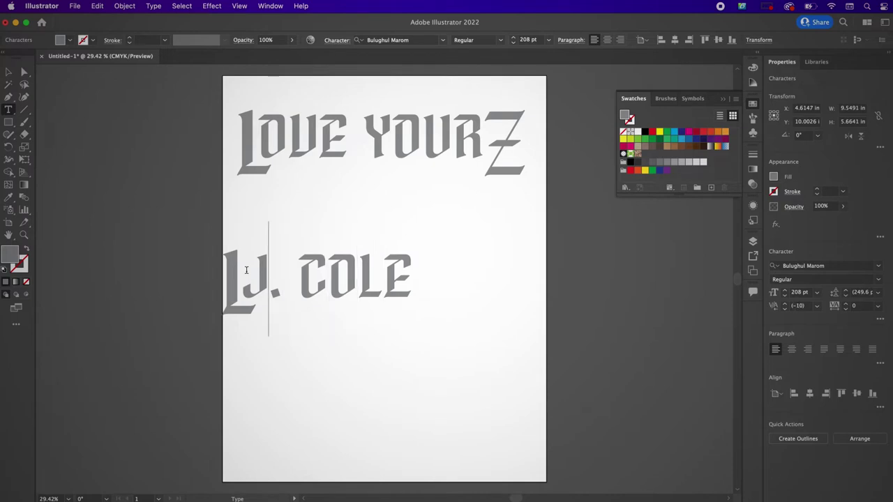
pyautogui.press('Left')
pyautogui.press('BackSpace')
pyautogui.click(9, 70)
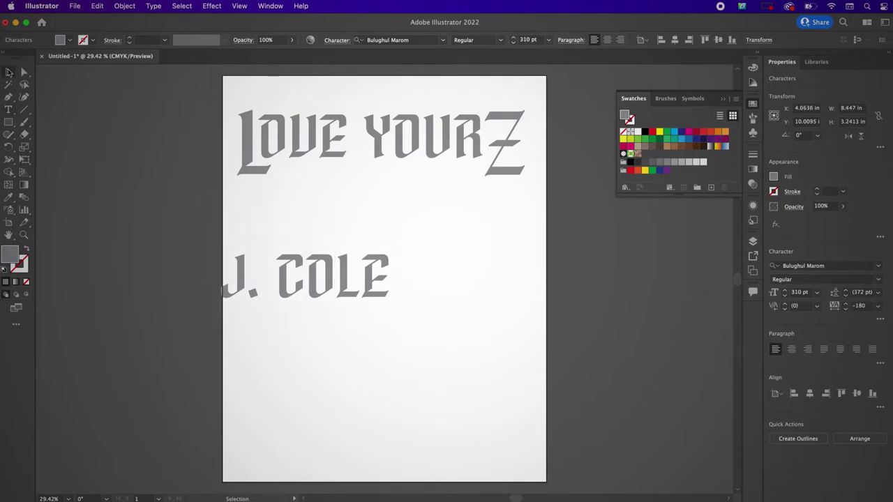
pyautogui.moveTo(319, 305); pyautogui.dragTo(382, 339)
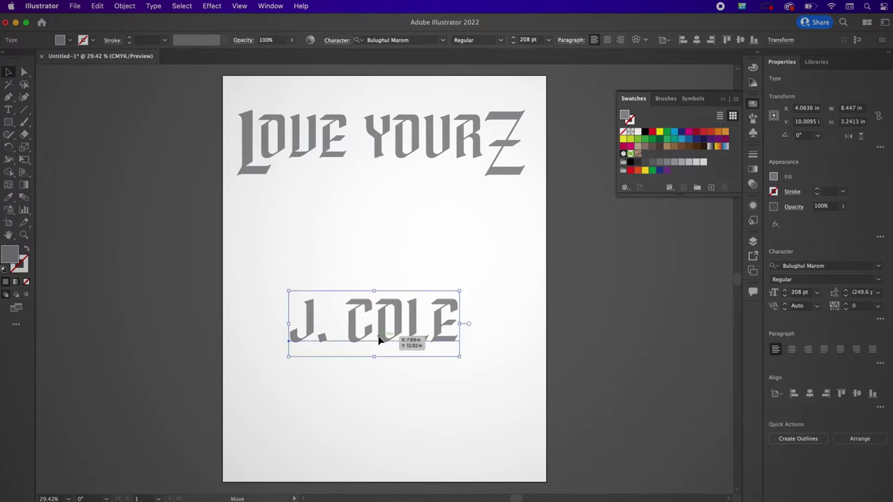
# Duplicate the "LOVE YOURZ" title and the "J. COLE" text, placing each copy directly below its original
pyautogui.click(381, 133)
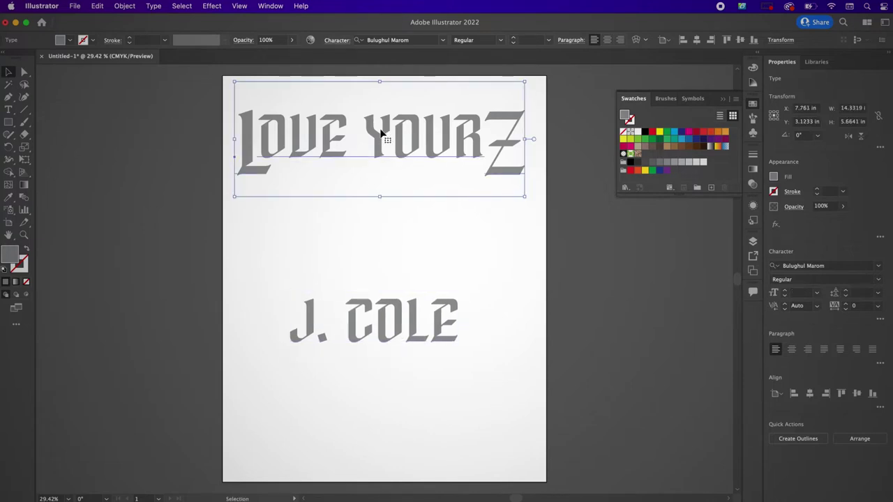
pyautogui.moveTo(381, 133); pyautogui.dragTo(380, 207)
pyautogui.click(368, 331)
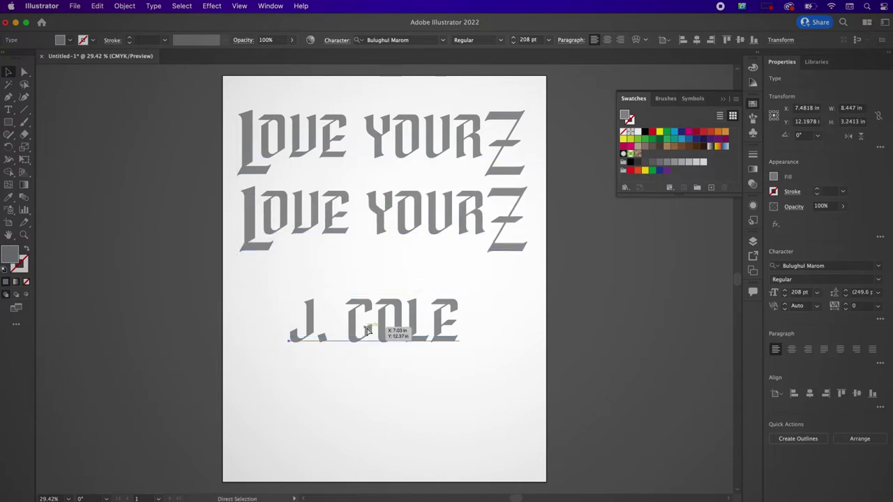
pyautogui.press('super+c')
pyautogui.press('super+v')
pyautogui.moveTo(356, 285); pyautogui.dragTo(357, 401)
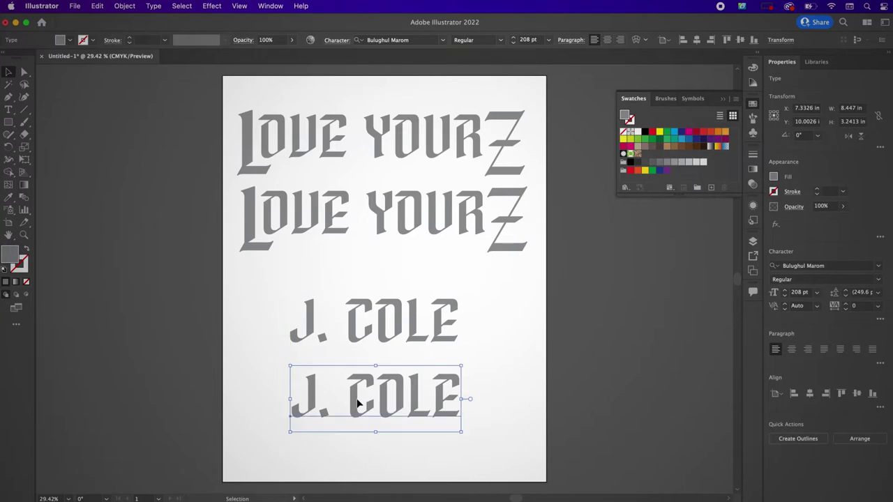
pyautogui.keyDown('shift'); pyautogui.click(383, 204); pyautogui.keyUp('shift')
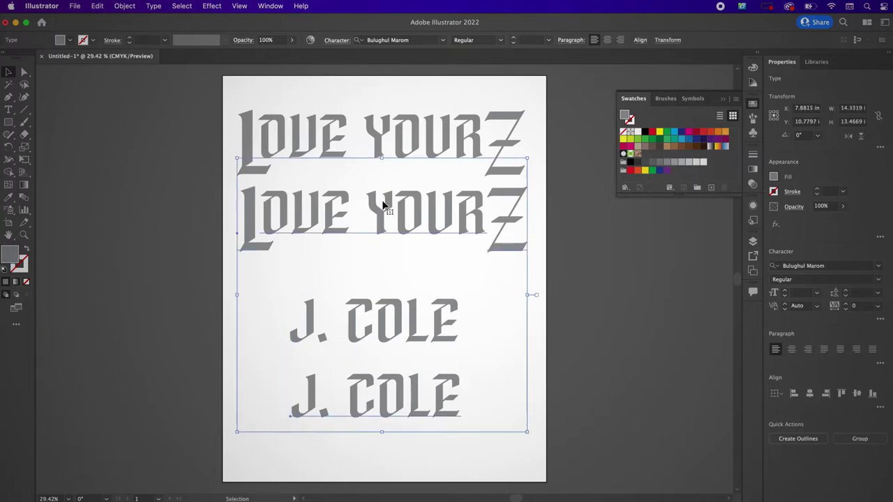
pyautogui.click(555, 312)
# Apply a 3D Extrude & Bevel effect to the lower "LOVE YOURZ" copy with the maximum depth of 27.7778 in and the bevel enabled
pyautogui.click(419, 213)
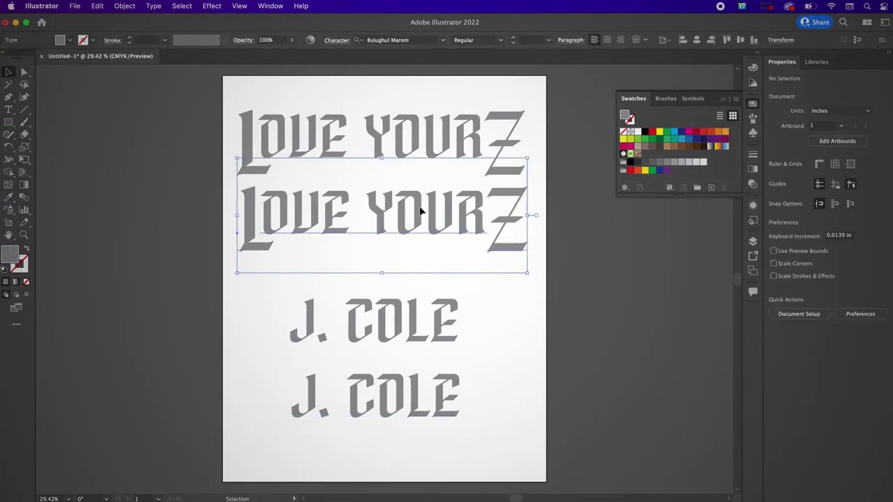
pyautogui.click(181, 5)
pyautogui.moveTo(207, 7)
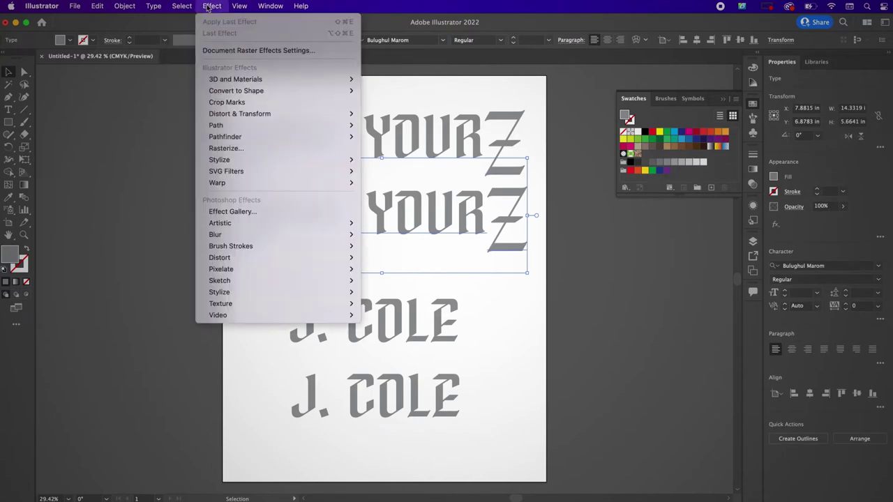
pyautogui.moveTo(256, 80)
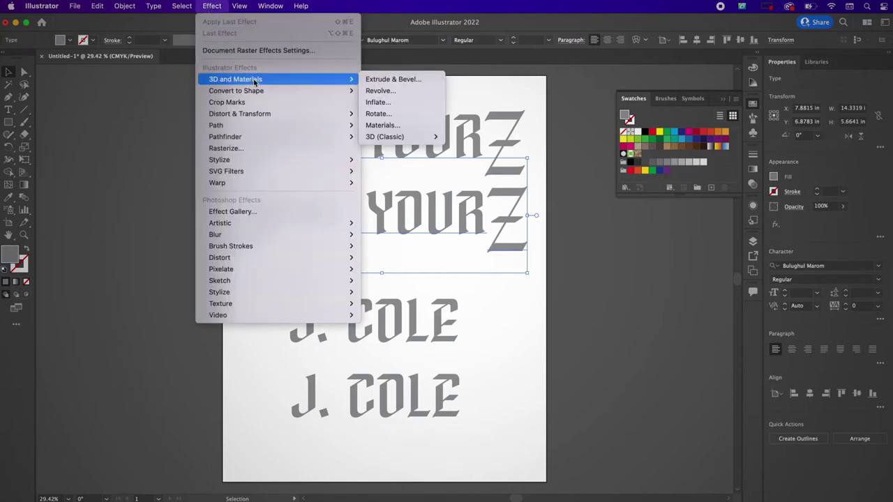
pyautogui.click(390, 80)
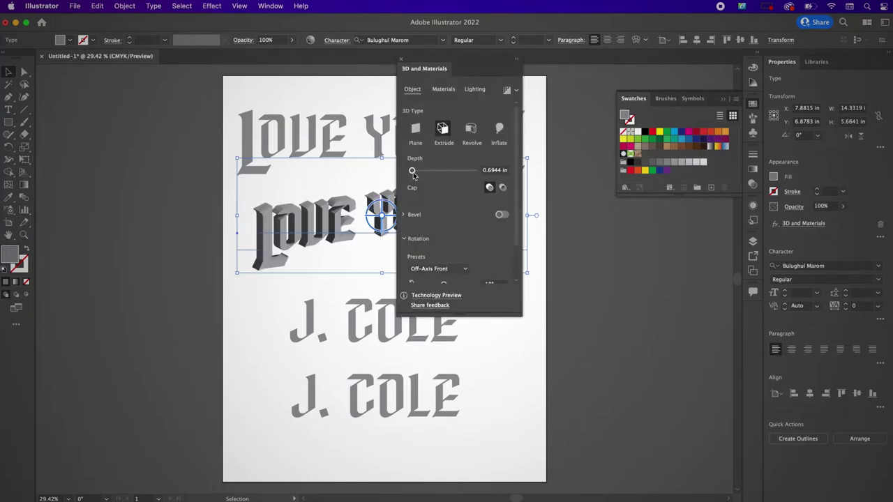
pyautogui.moveTo(412, 172); pyautogui.dragTo(491, 178)
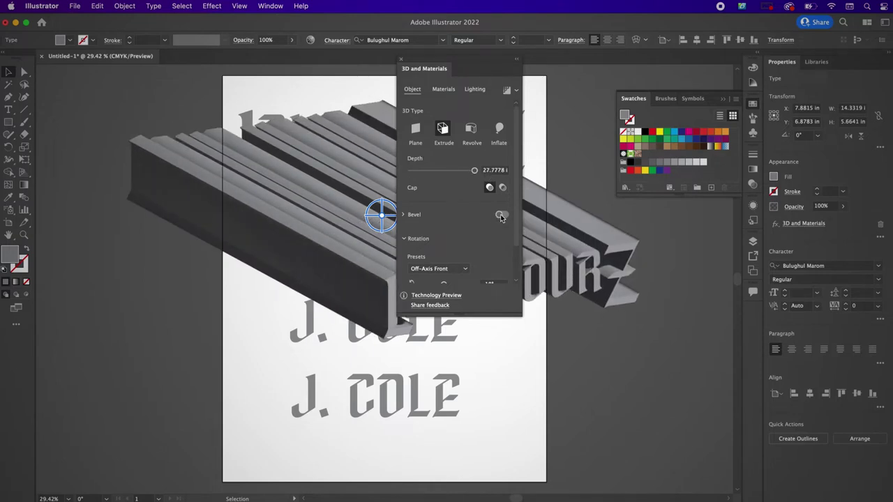
pyautogui.click(465, 223)
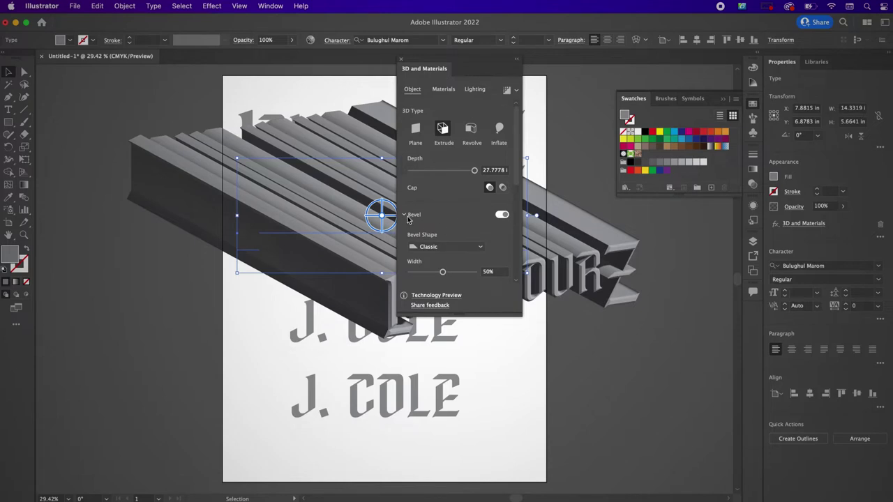
# Set the extruded "LOVE YOURZ" text's 3D rotation to 1° on X, 0.5° on Y and 0° on Z
pyautogui.scroll(-3, 441, 240)
pyautogui.scroll(-5, 442, 240)
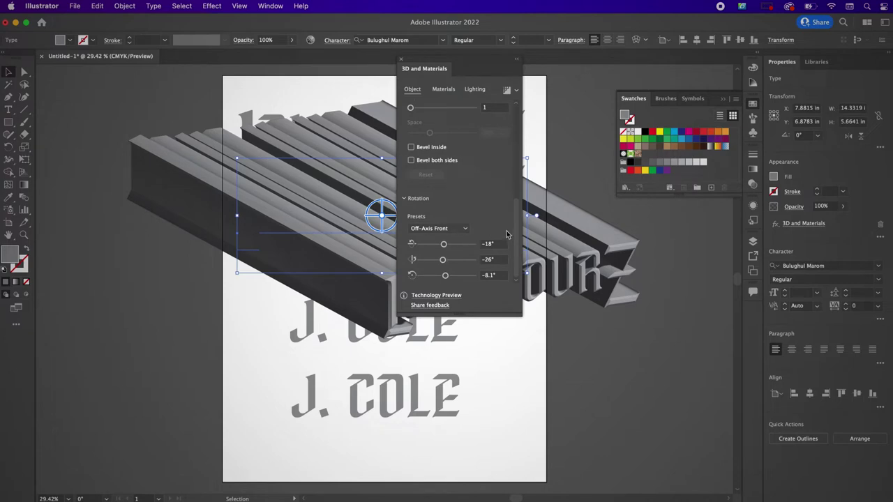
pyautogui.click(480, 244)
pyautogui.write('1')
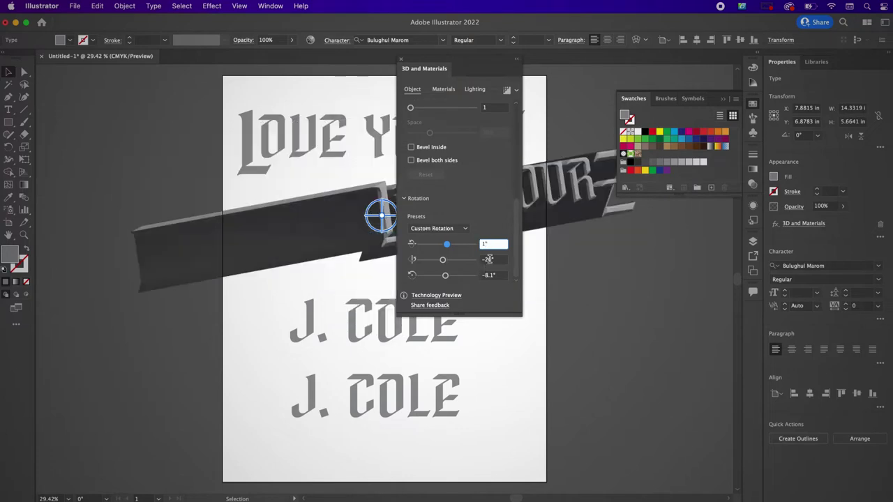
pyautogui.click(489, 259)
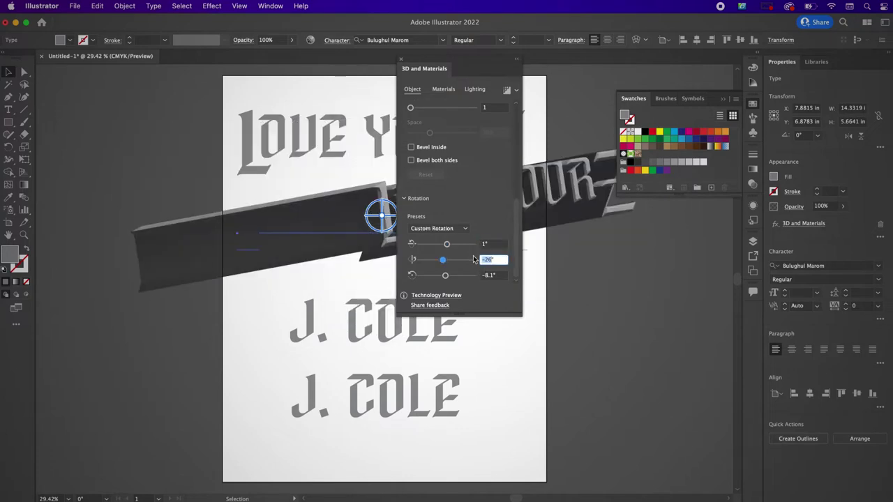
pyautogui.write('0.5')
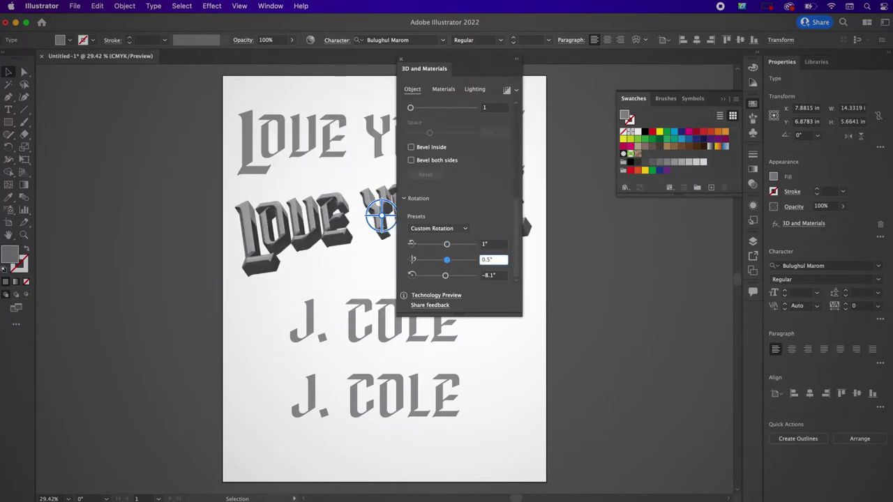
pyautogui.click(492, 274)
pyautogui.write('0')
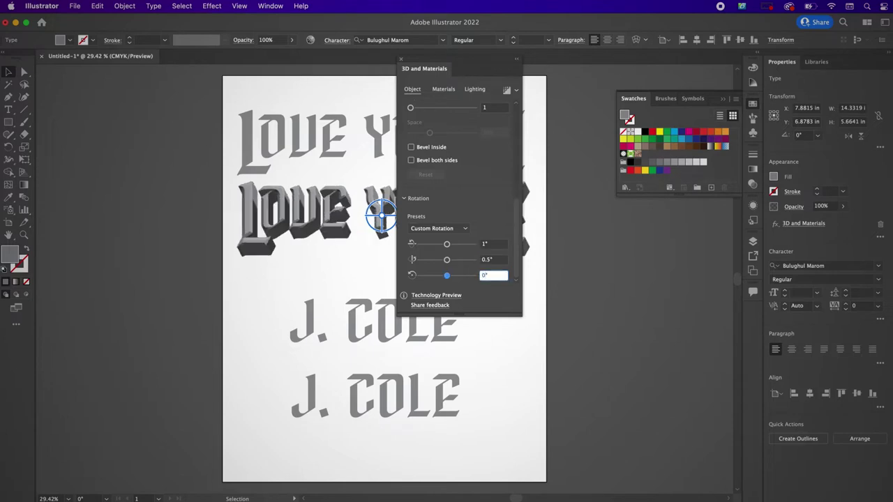
pyautogui.press('Return')
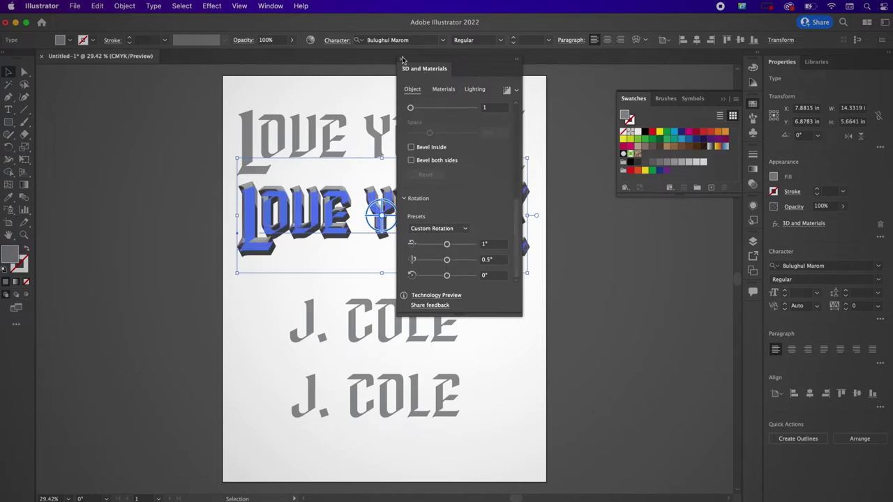
# Warp the extruded "LOVE YOURZ" text with a horizontal Arc Upper envelope at 50% bend and move it down clear of the flat title
pyautogui.moveTo(414, 72); pyautogui.dragTo(619, 83)
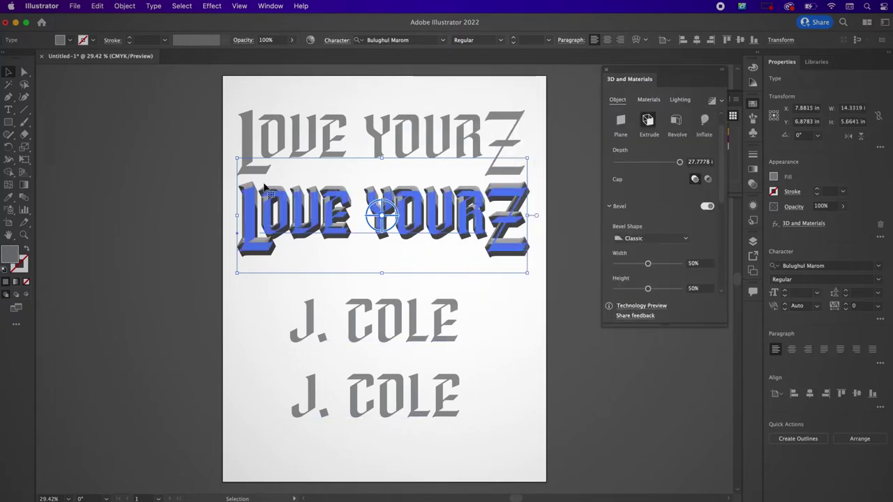
pyautogui.click(124, 5)
pyautogui.moveTo(163, 326)
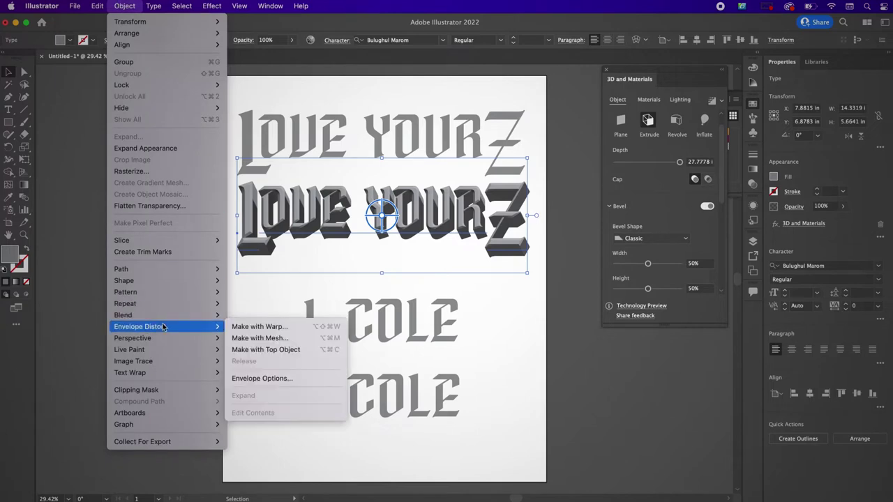
pyautogui.click(240, 325)
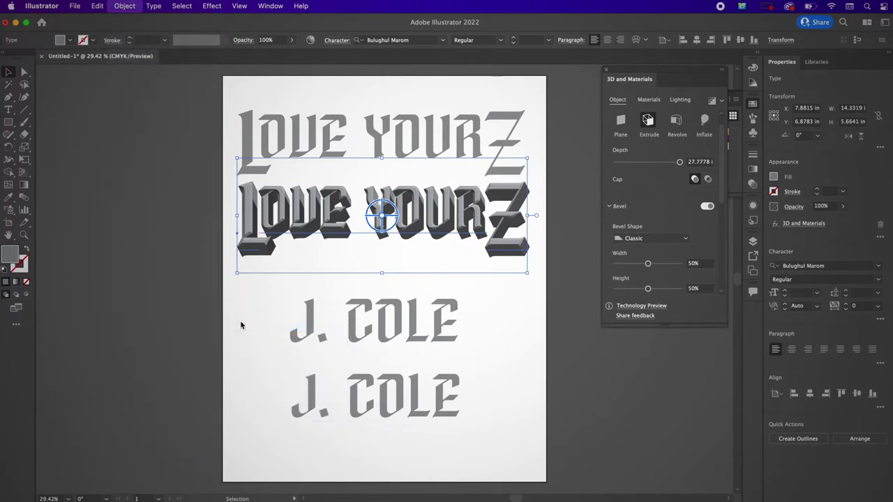
pyautogui.click(446, 210)
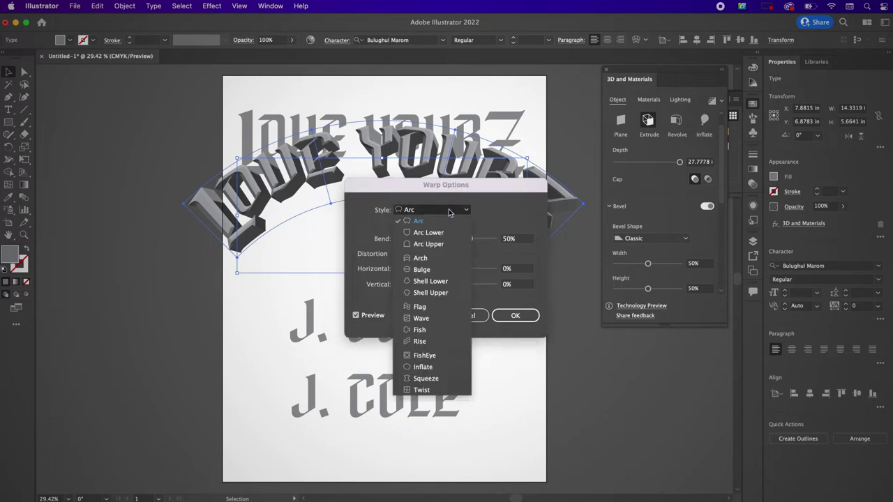
pyautogui.click(443, 244)
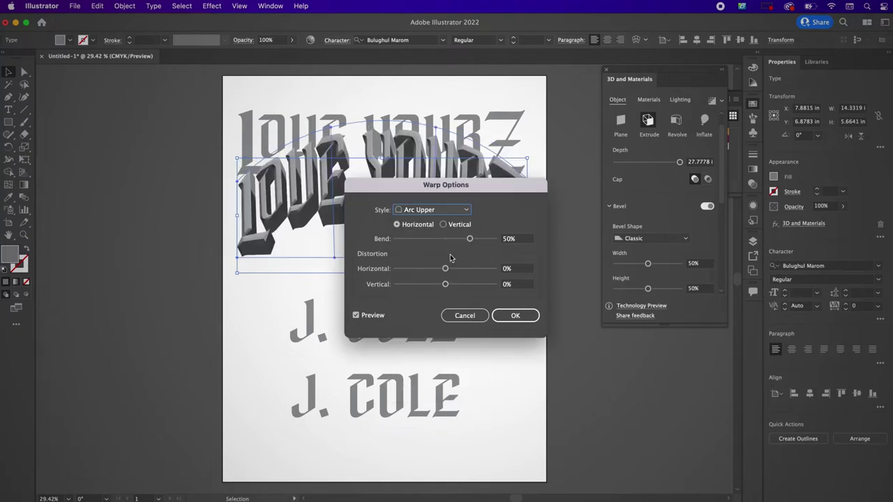
pyautogui.click(516, 315)
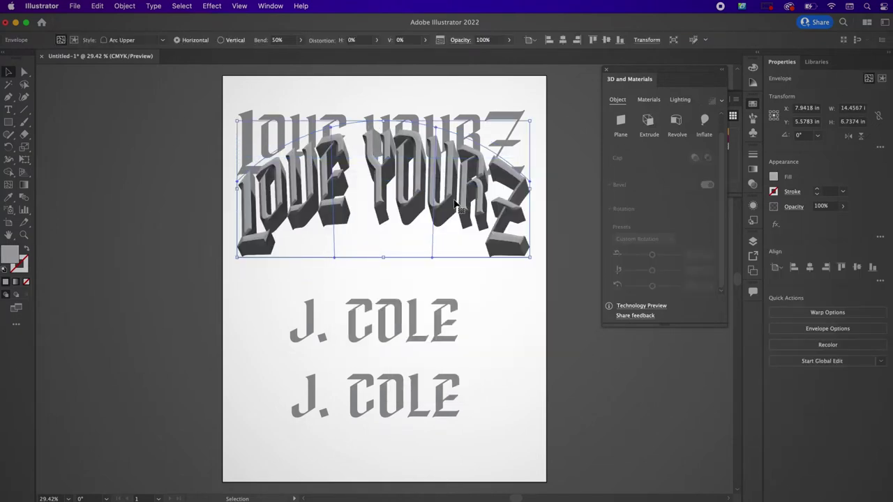
pyautogui.moveTo(454, 204); pyautogui.dragTo(459, 241)
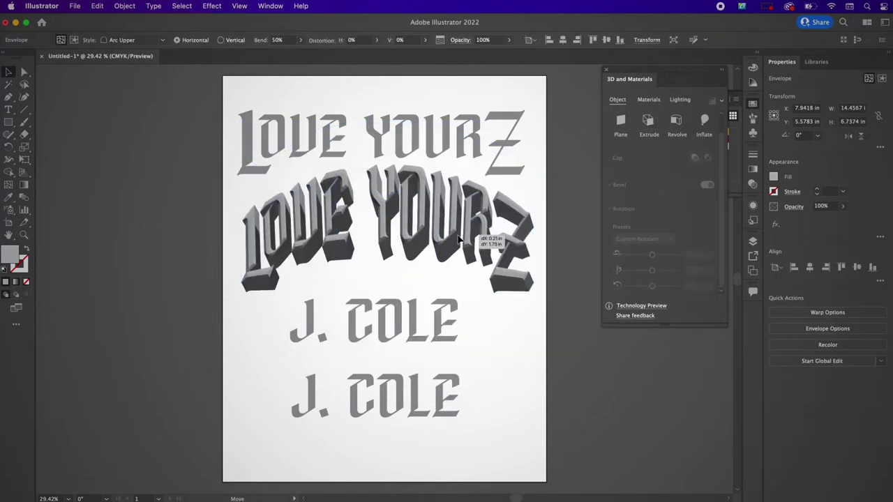
# Apply the Extrude & Bevel effect to the lower "J. COLE" copy with a depth of 27.7778 in and the bevel enabled
pyautogui.click(393, 403)
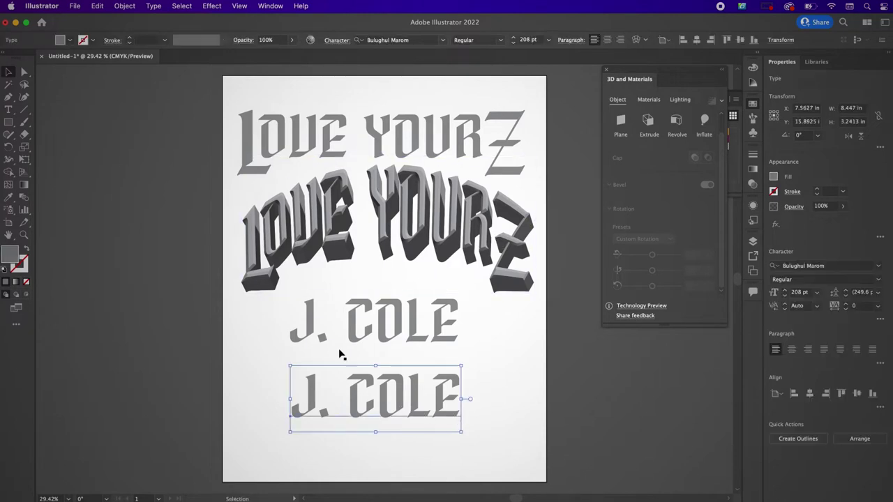
pyautogui.click(203, 4)
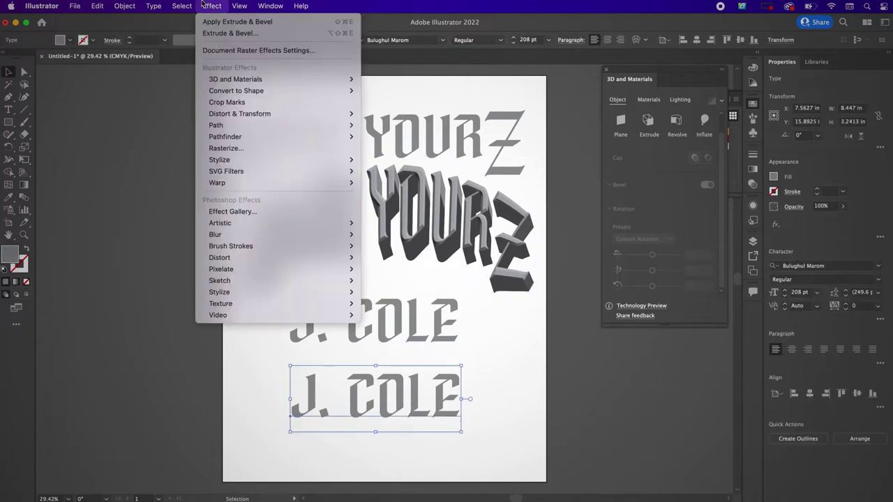
pyautogui.click(226, 21)
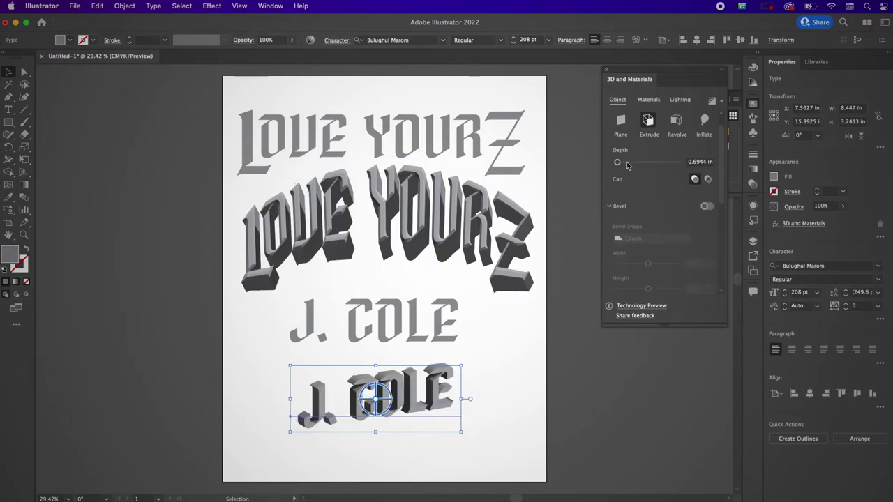
pyautogui.moveTo(618, 163); pyautogui.dragTo(679, 162)
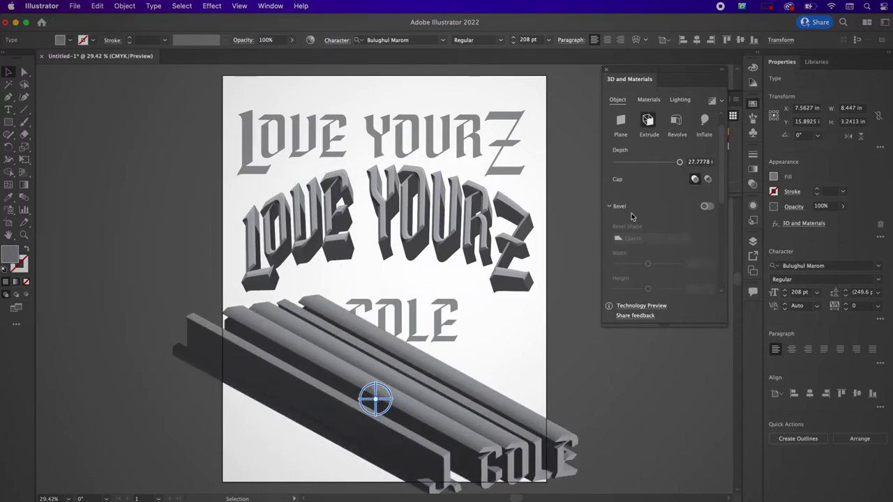
pyautogui.click(707, 206)
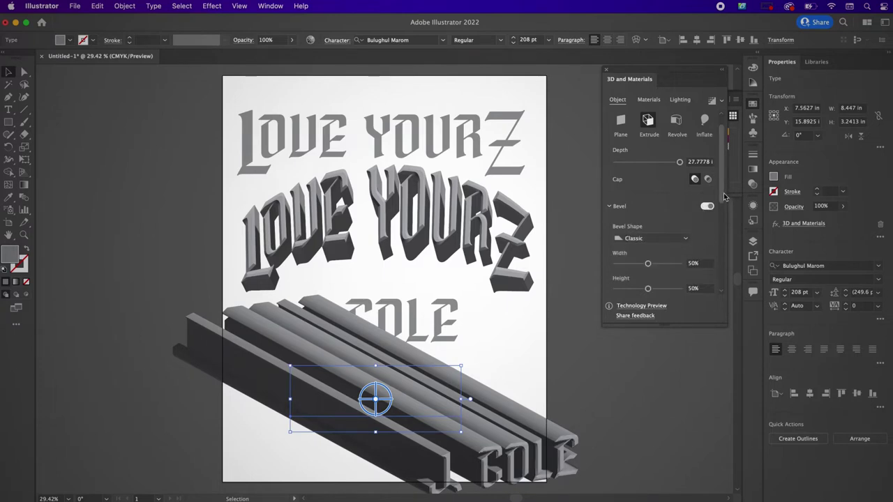
# Set the extruded "J. COLE" text's 3D rotation to 1° on X, 0.5° on Y and 0° on Z
pyautogui.moveTo(730, 199); pyautogui.dragTo(727, 285)
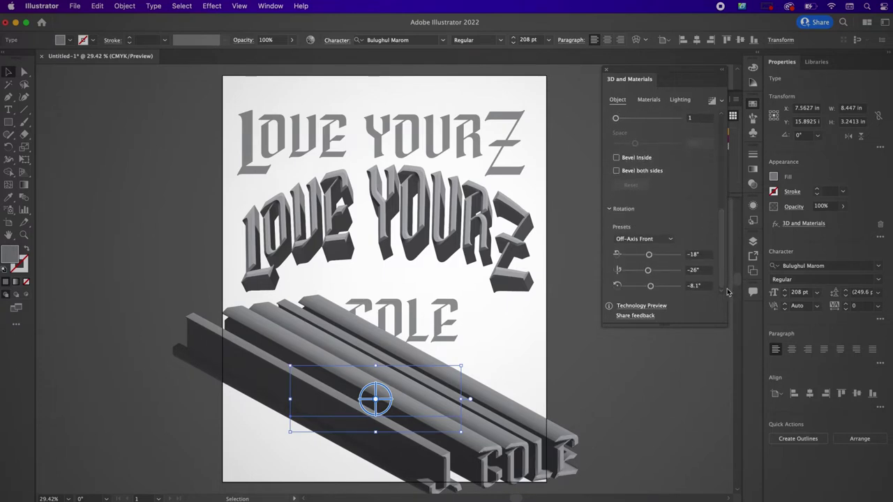
pyautogui.click(697, 255)
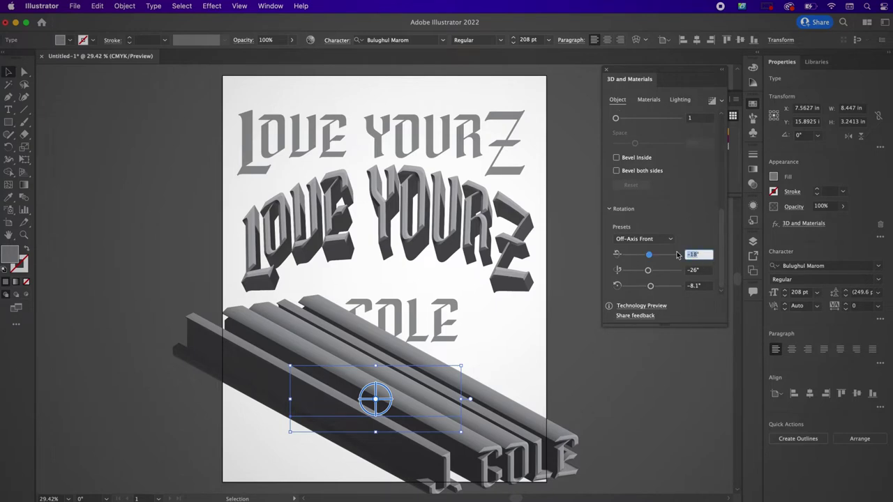
pyautogui.write('1')
pyautogui.press('Return')
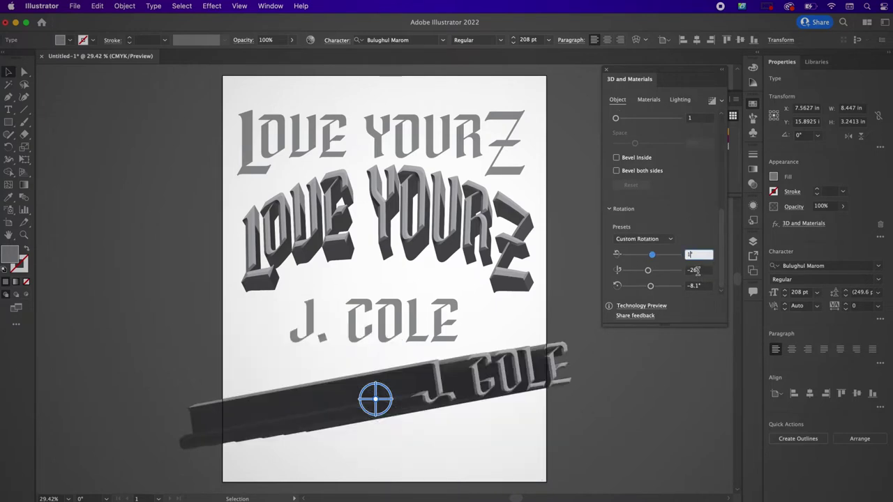
pyautogui.click(685, 271)
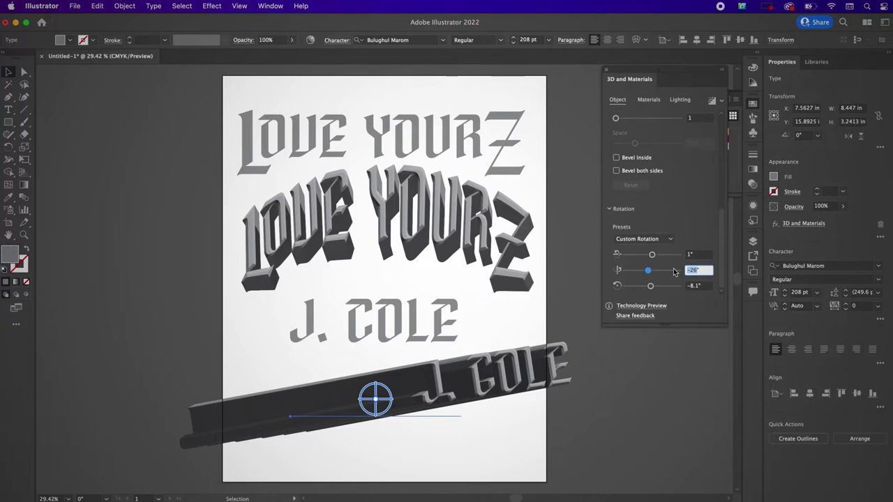
pyautogui.write('0')
pyautogui.press('Return')
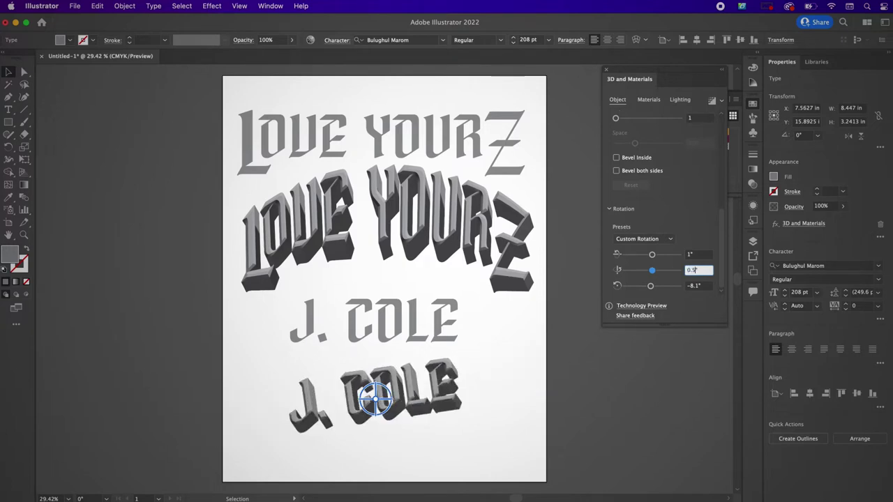
pyautogui.click(696, 286)
pyautogui.write('0')
pyautogui.press('Return')
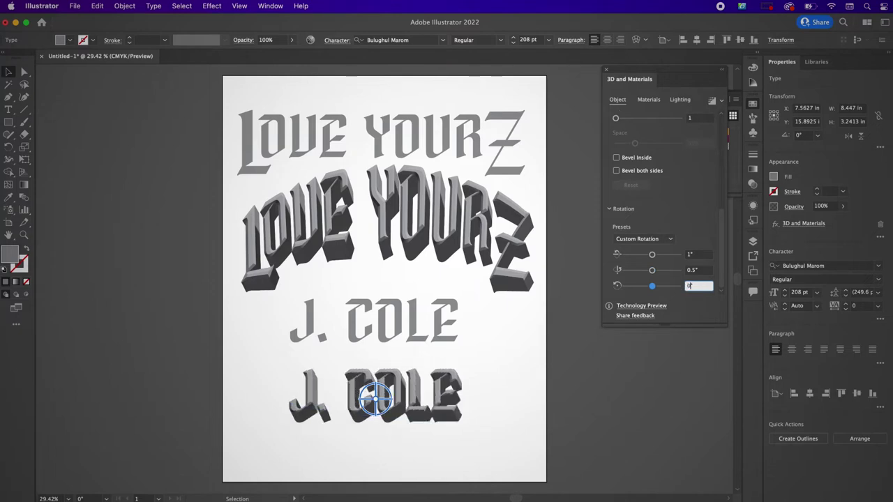
pyautogui.click(632, 328)
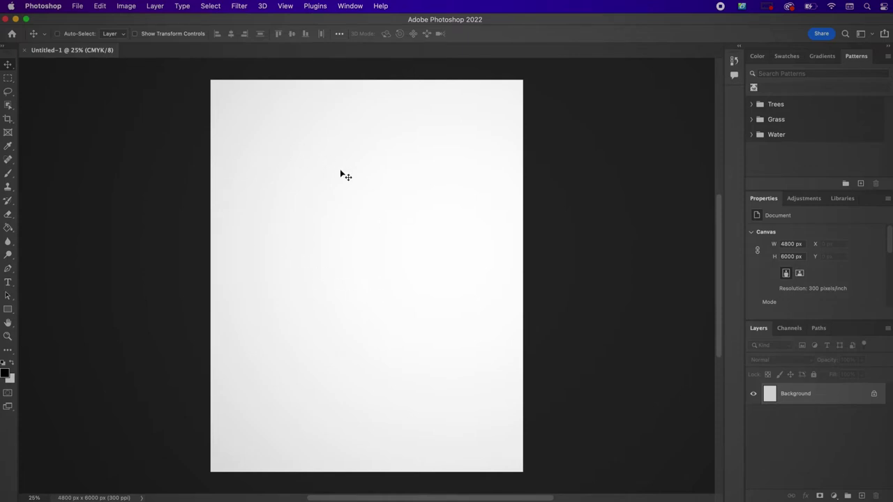
# Check the document's image size in inches and leave the dimensions as they are
pyautogui.click(132, 6)
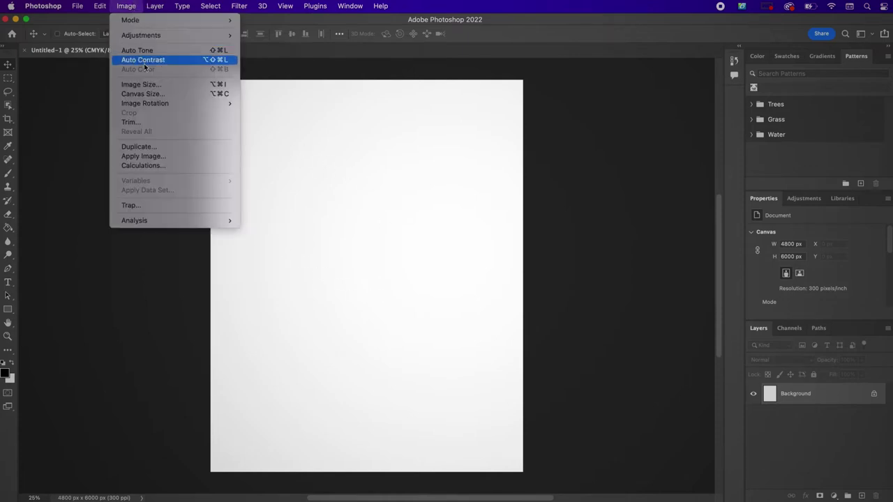
pyautogui.click(146, 85)
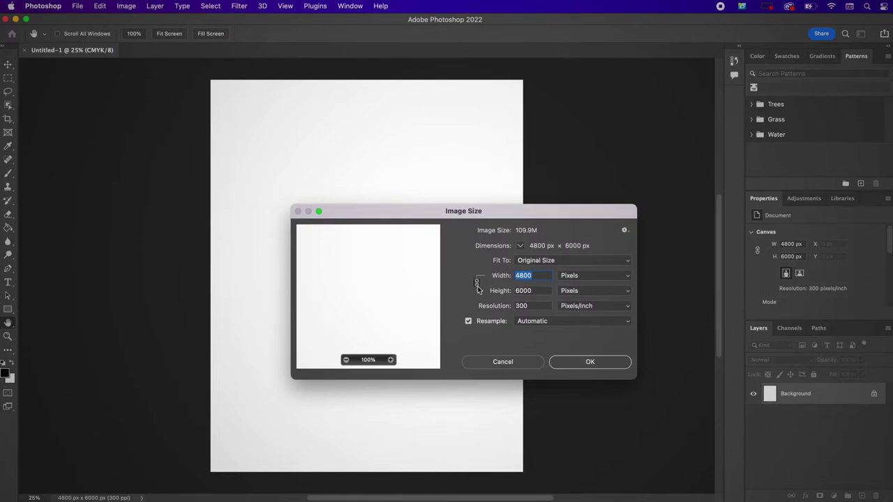
pyautogui.click(568, 275)
pyautogui.click(568, 283)
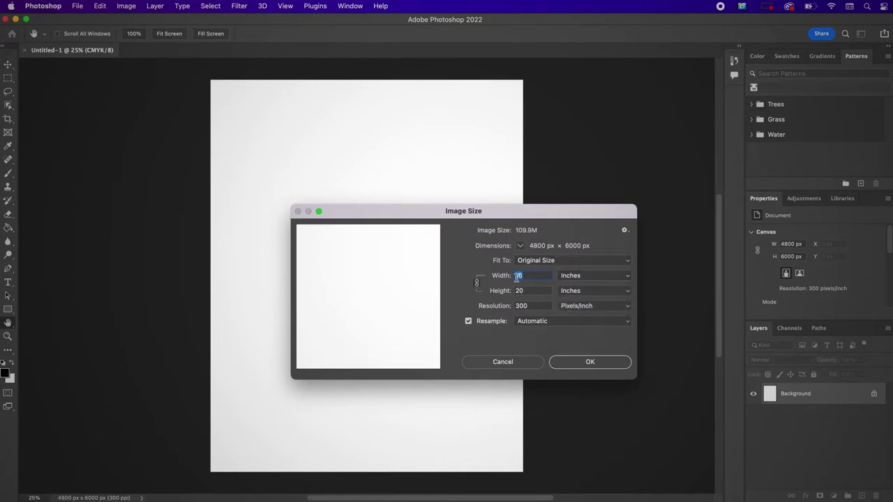
pyautogui.click(497, 362)
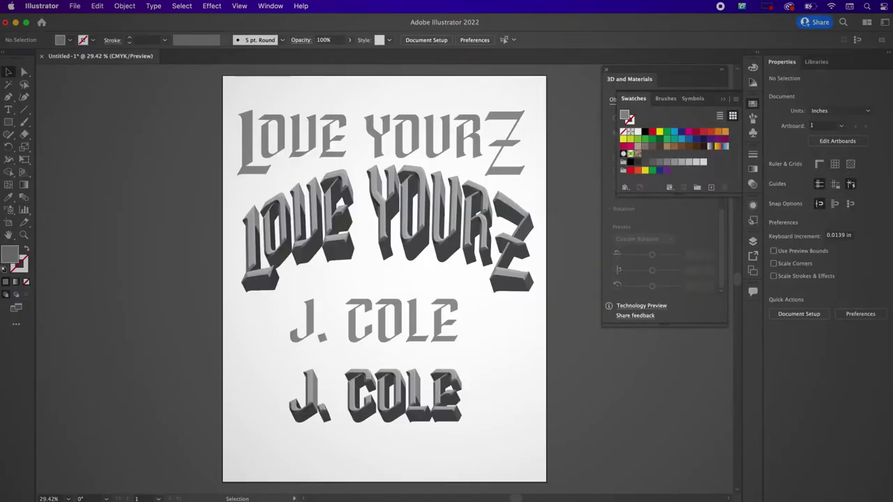
# Paste Illustrator's extruded "LOVE YOURZ" text into the Photoshop document as a Smart Object and name its layer "LOVE YOURZ - Bottom"
pyautogui.click(400, 272)
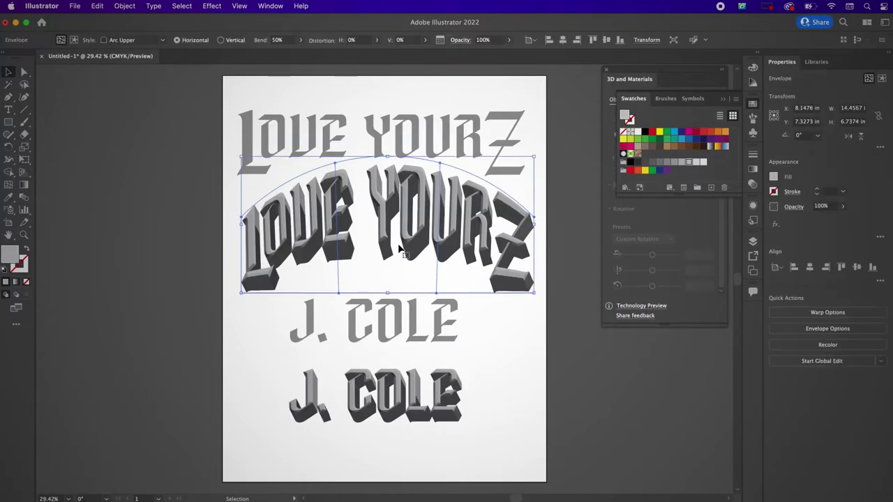
pyautogui.press('v')
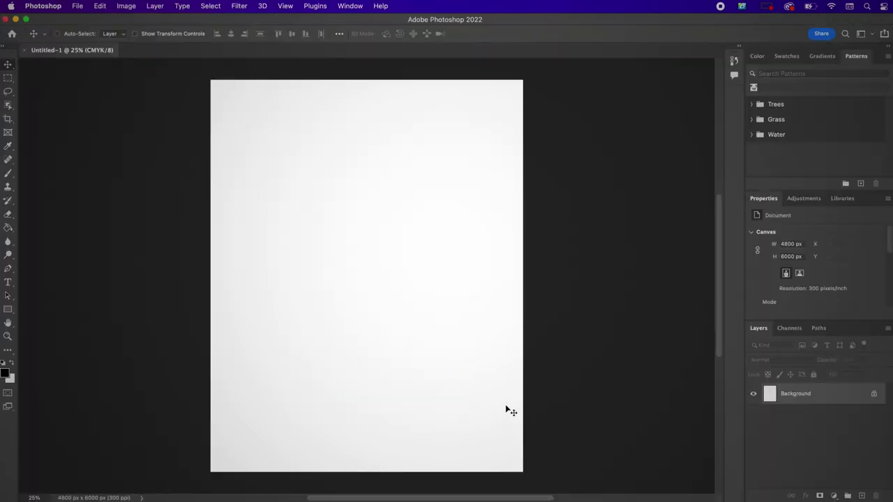
pyautogui.press('super+v')
pyautogui.click(506, 257)
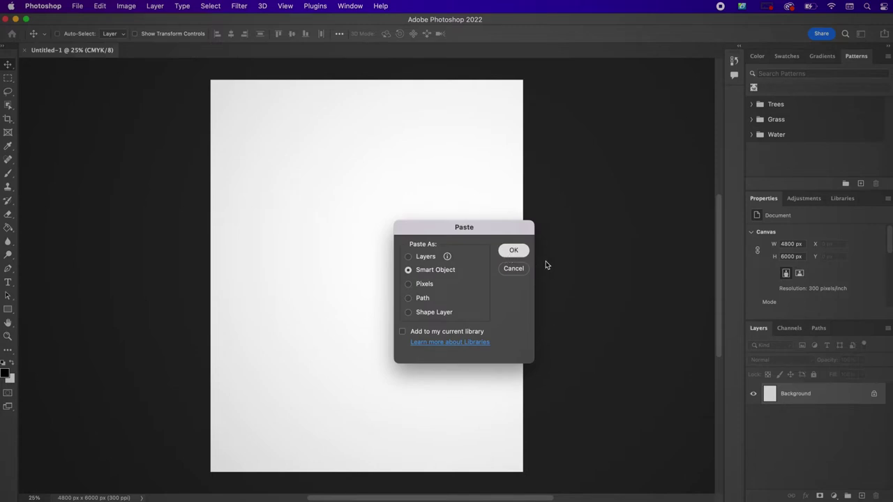
pyautogui.click(512, 249)
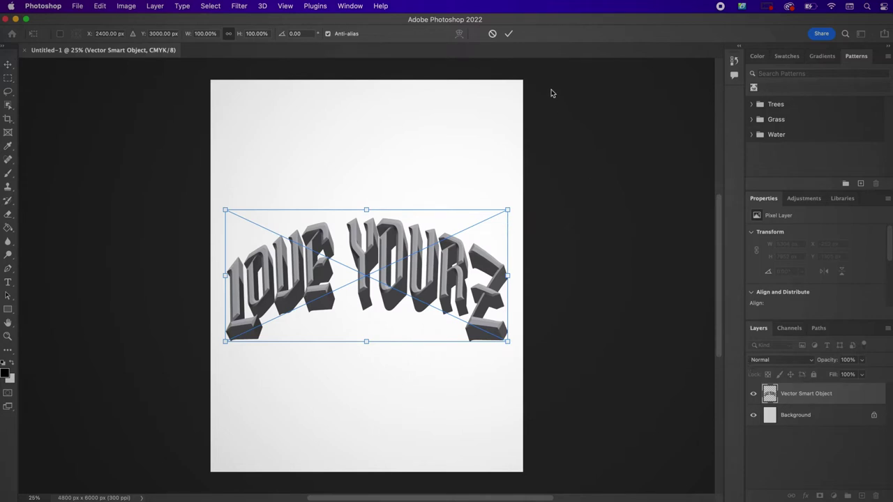
pyautogui.click(509, 35)
pyautogui.doubleClick(785, 394)
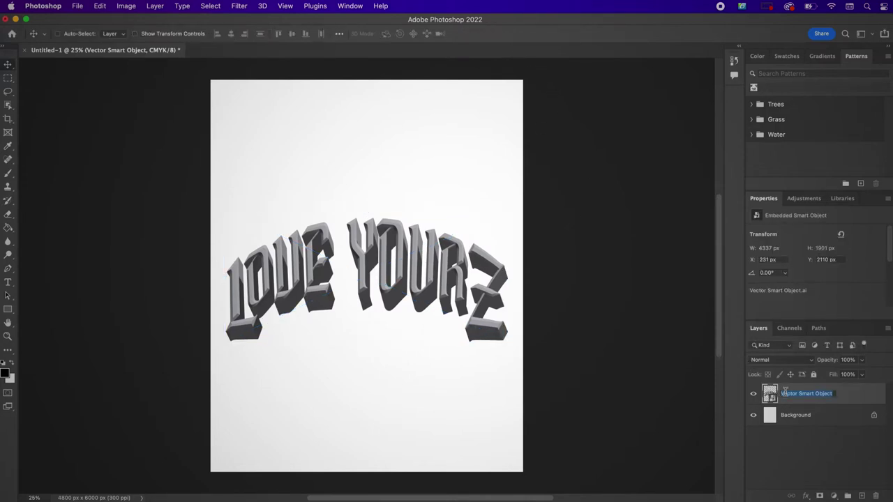
pyautogui.write('LOVE YOURZ - Bottom')
pyautogui.press('Return')
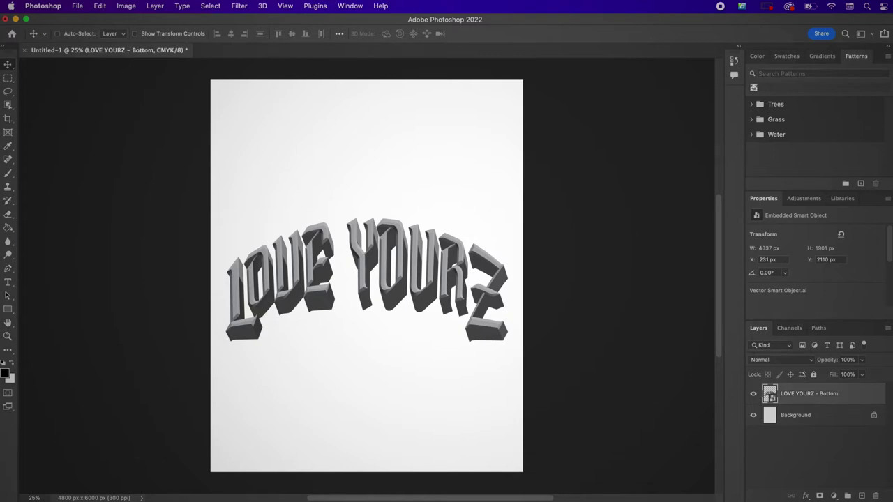
# Switch to Illustrator and warp the flat "LOVE YOURZ" text with a horizontal Arc Upper envelope at 50% bend
pyautogui.press('super+Tab')
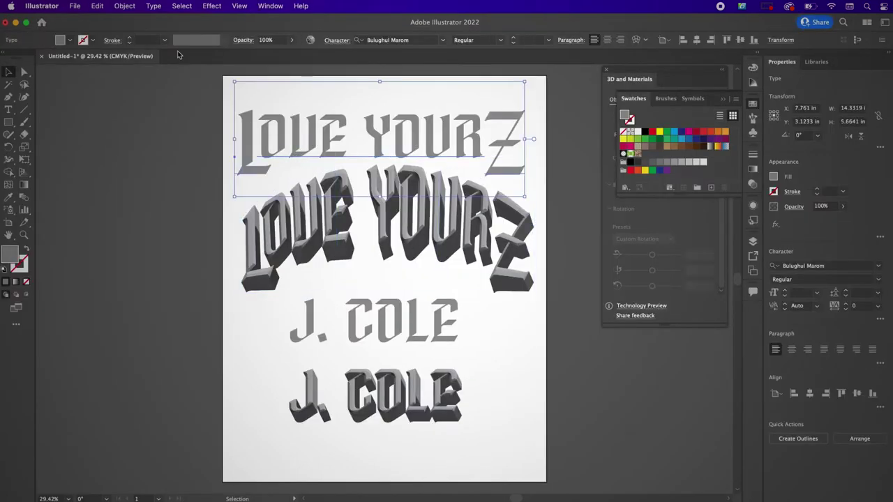
pyautogui.click(124, 5)
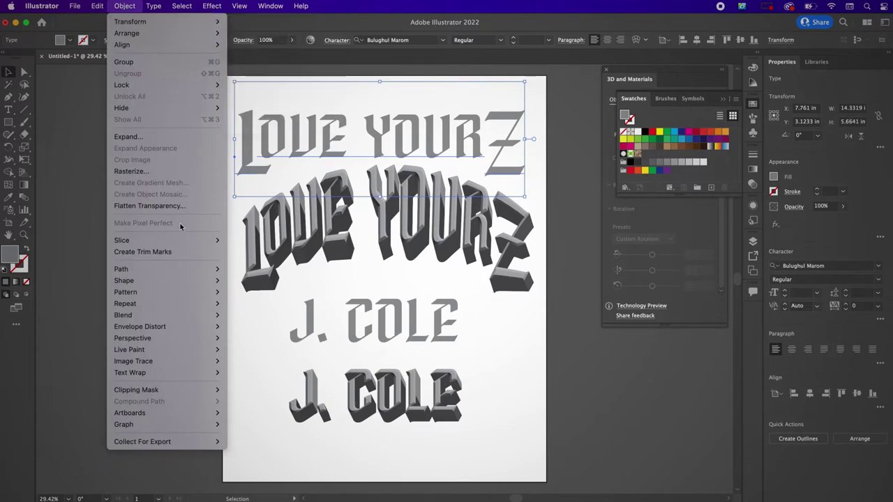
pyautogui.moveTo(190, 328)
pyautogui.click(247, 328)
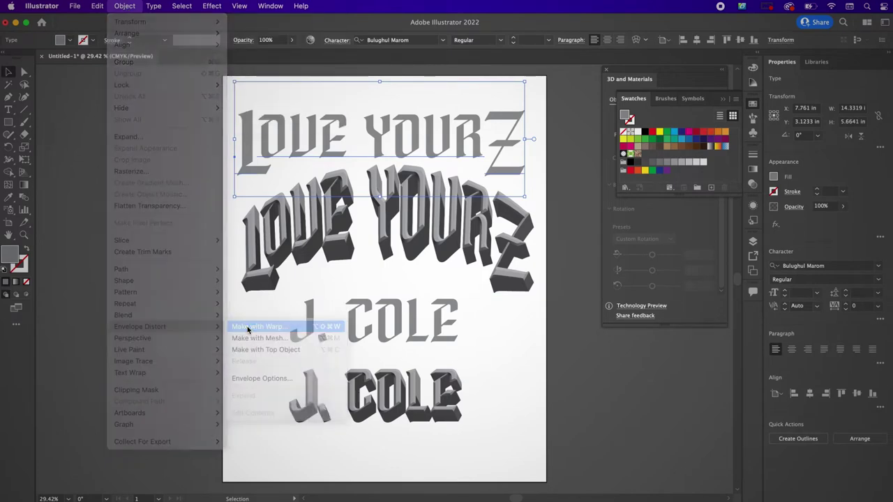
pyautogui.click(502, 321)
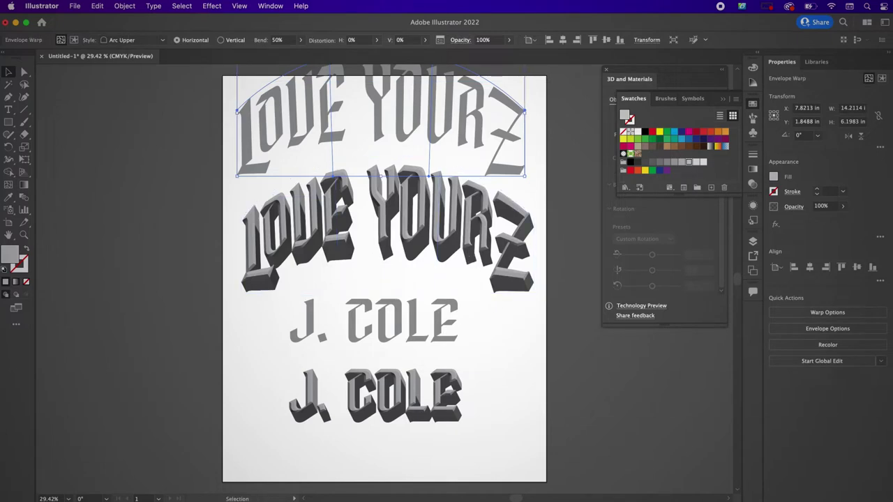
# Paste the warped flat "LOVE YOURZ" text into the Photoshop document as a Smart Object and name its layer "LOVE YOURZ - Top"
pyautogui.press('super+Tab')
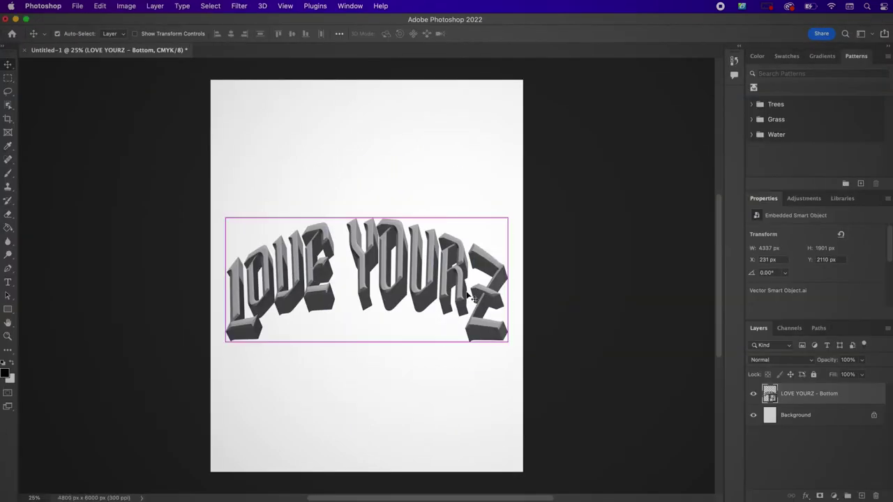
pyautogui.press('super+v')
pyautogui.click(523, 251)
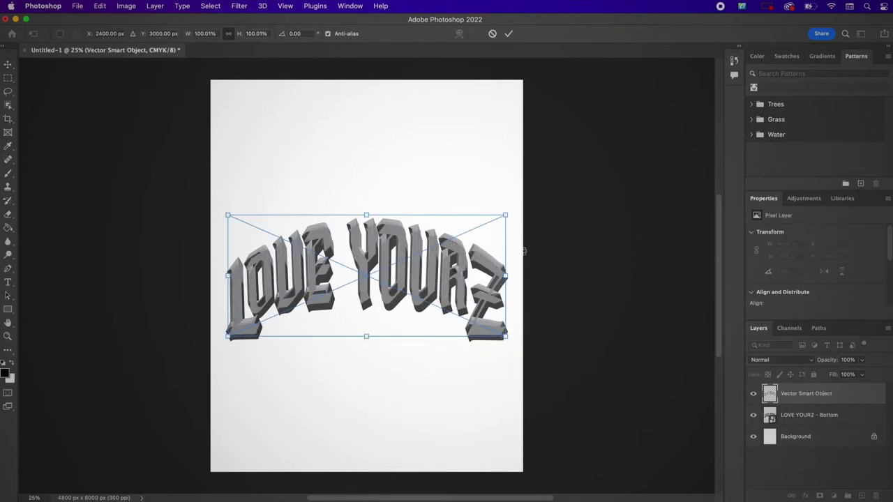
pyautogui.press('Return')
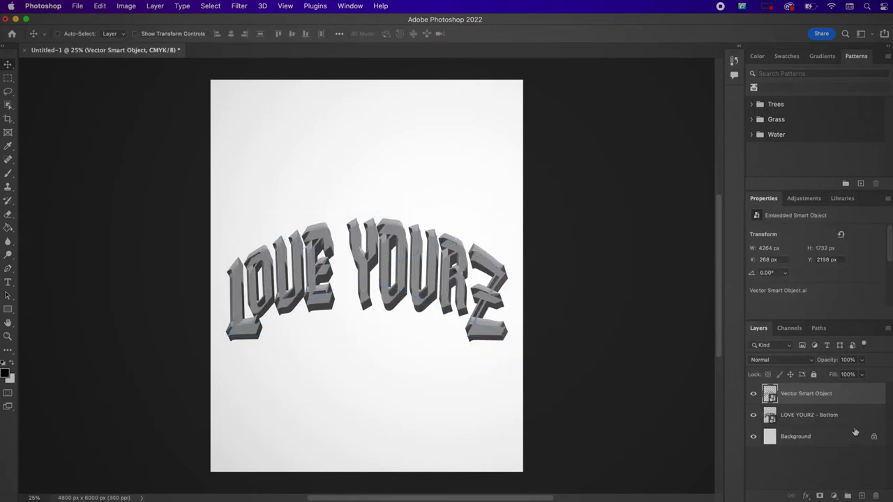
pyautogui.doubleClick(821, 393)
pyautogui.write('LOVE YOURZ - Top')
pyautogui.press('Return')
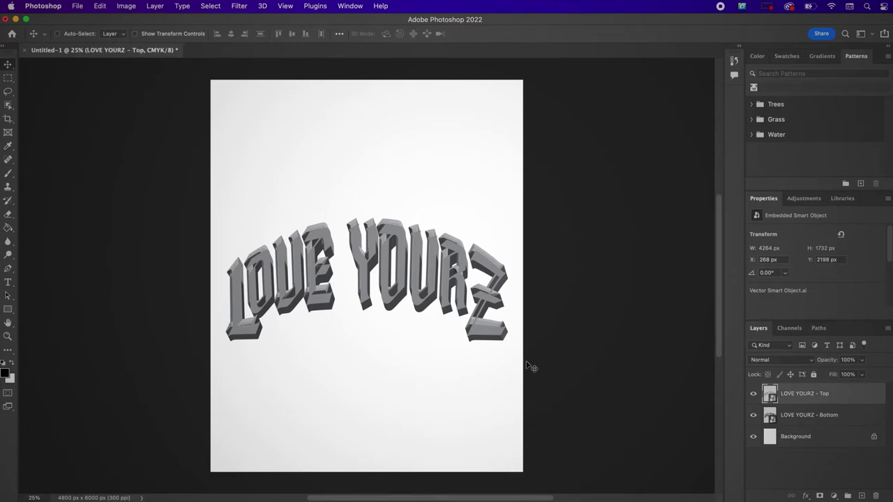
# Nudge the "LOVE YOURZ - Top" layer to X 238 px, Y 2088 px so it covers the extruded letters' front faces
pyautogui.hotkey('shift', 'Up')
pyautogui.hotkey('shift', 'Up')
pyautogui.hotkey('shift', 'Up')
pyautogui.hotkey('shift', 'Up')
pyautogui.hotkey('shift', 'Up')
pyautogui.hotkey('shift', 'Up')
pyautogui.hotkey('shift', 'Up')
pyautogui.hotkey('shift', 'Up')
pyautogui.hotkey('shift', 'Up')
pyautogui.hotkey('shift', 'Up')
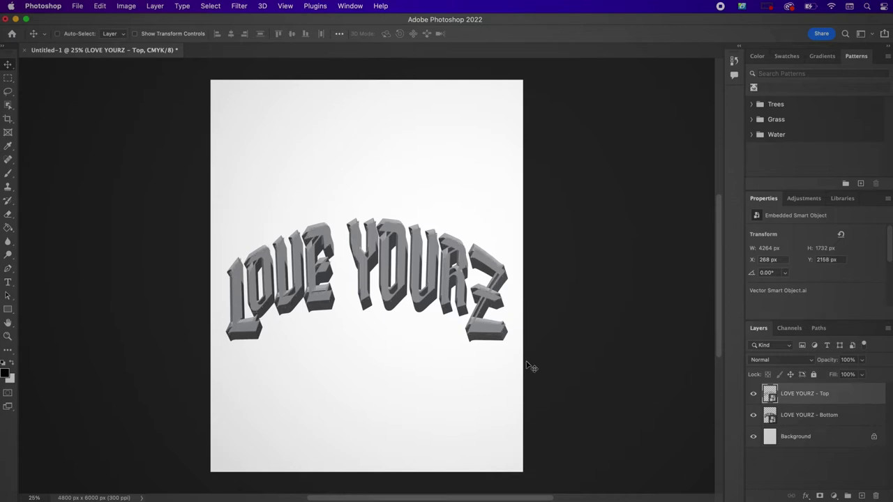
pyautogui.hotkey('shift', 'Up')
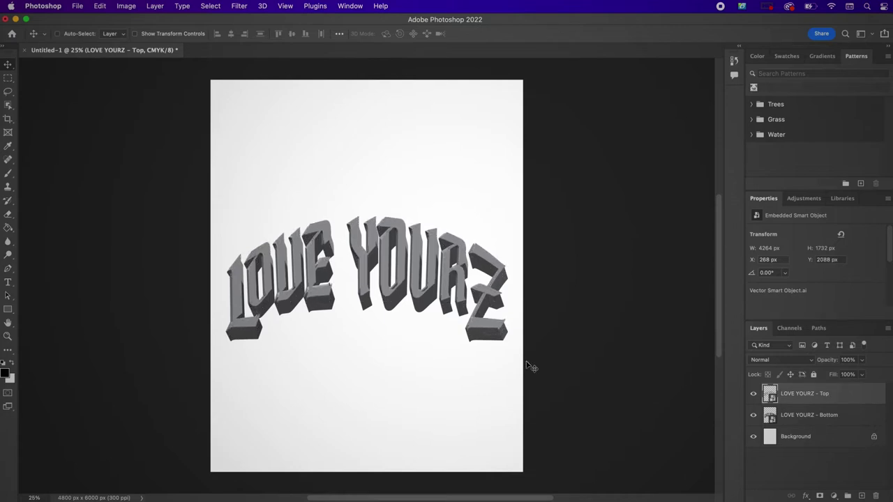
pyautogui.hotkey('shift', 'Left')
pyautogui.hotkey('shift', 'Left')
pyautogui.hotkey('shift', 'Left')
pyautogui.hotkey('shift', 'Left')
pyautogui.hotkey('shift', 'Right')
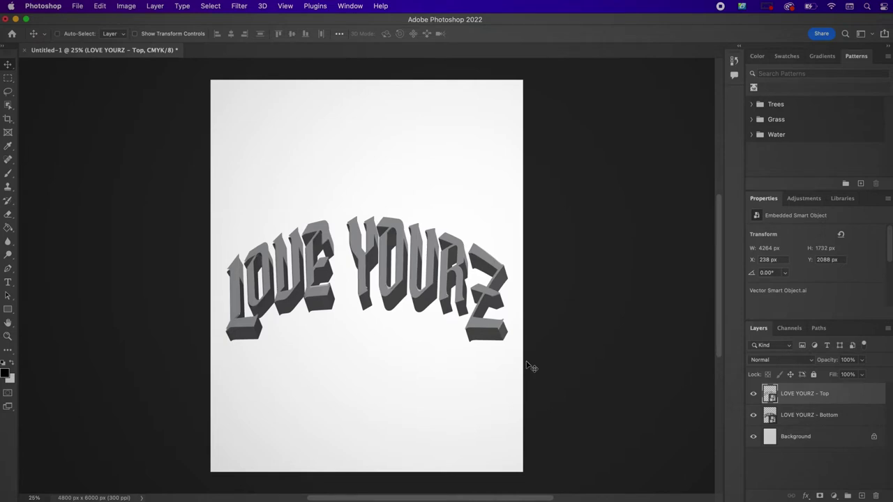
# Link the two "LOVE YOURZ" layers and move them together up to the top of the canvas
pyautogui.keyDown('shift'); pyautogui.click(830, 415); pyautogui.keyUp('shift')
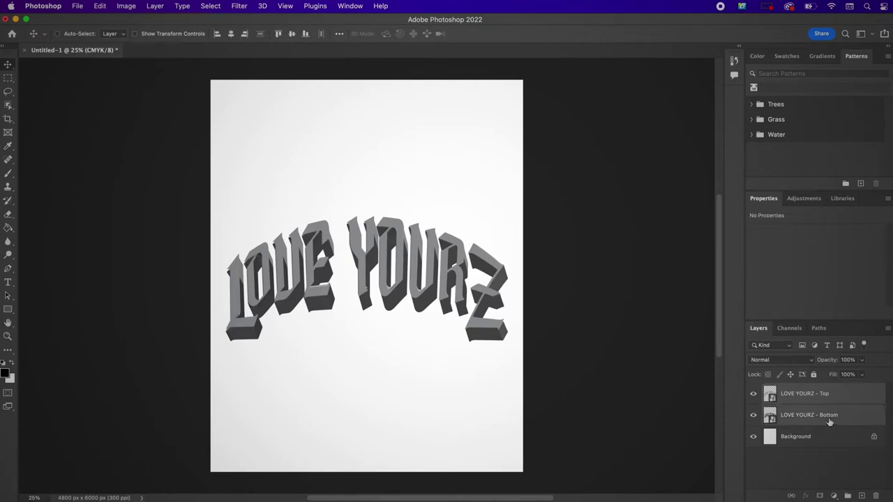
pyautogui.click(791, 495)
pyautogui.moveTo(429, 287); pyautogui.dragTo(442, 169)
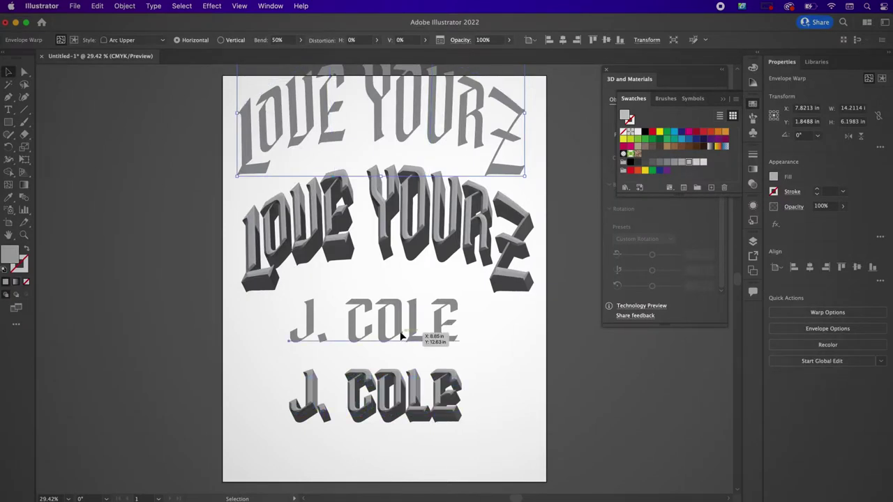
# Paste Illustrator's extruded "J. COLE" text into the Photoshop document as a Smart Object and name its layer "JCole - Bottom"
pyautogui.click(402, 337)
pyautogui.click(401, 401)
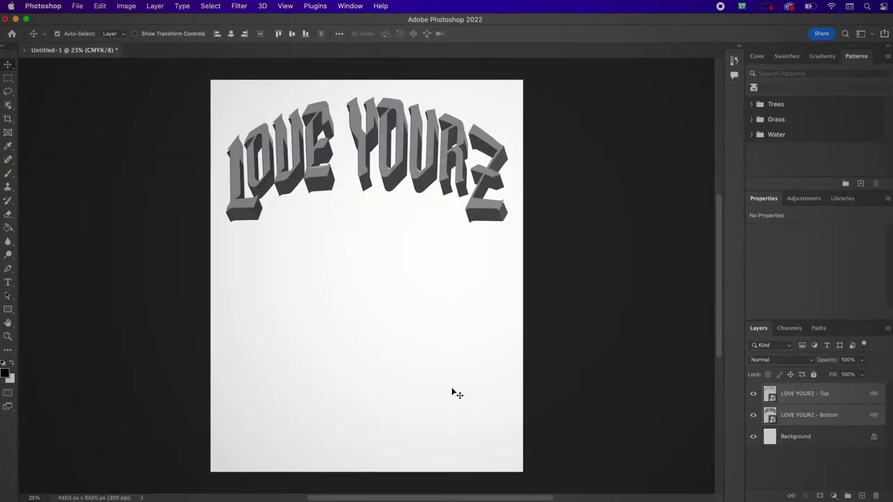
pyautogui.press('super+v')
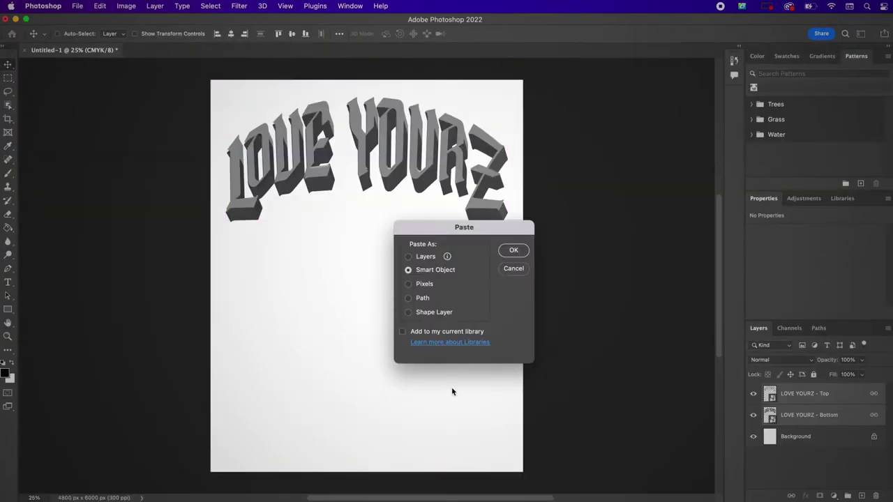
pyautogui.press('Return')
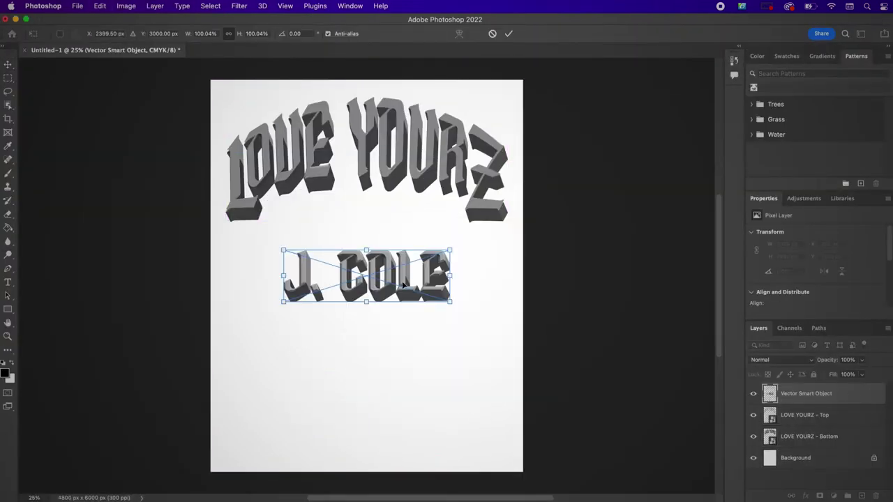
pyautogui.press('Return')
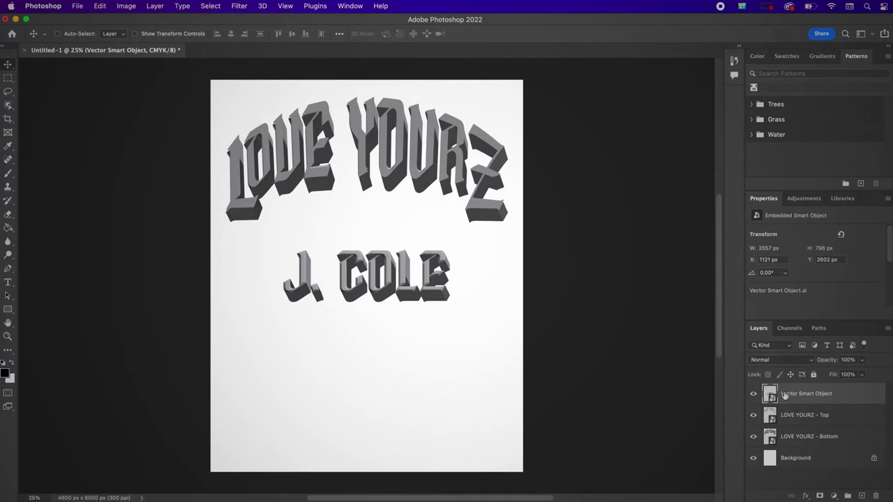
pyautogui.doubleClick(805, 394)
pyautogui.write('JCole - Bottom')
pyautogui.press('Return')
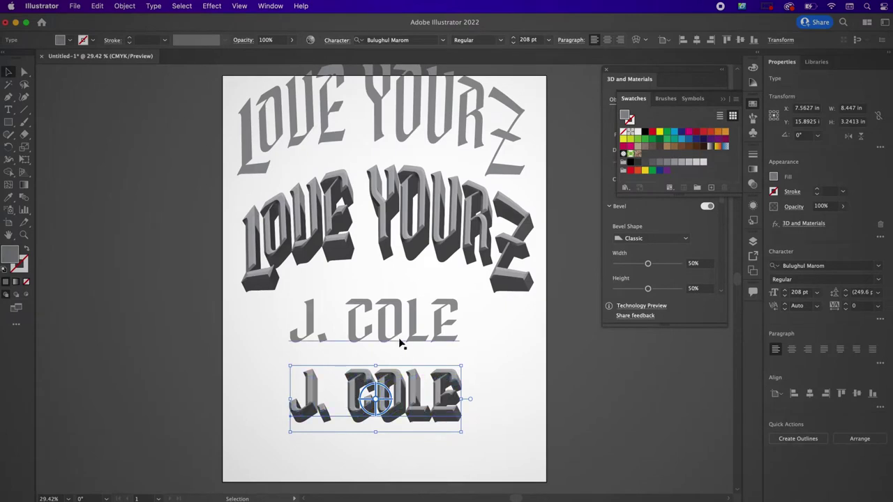
# Paste Illustrator's flat "J. COLE" text over the extruded one in Photoshop as a Smart Object and name its layer "JCole - Top"
pyautogui.click(399, 342)
pyautogui.press('a')
pyautogui.press('v')
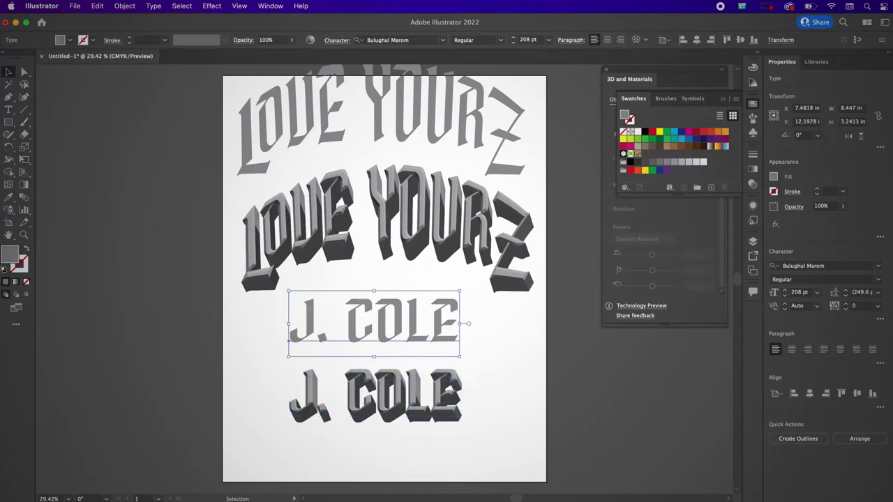
pyautogui.press('super+c')
pyautogui.press('super+Tab')
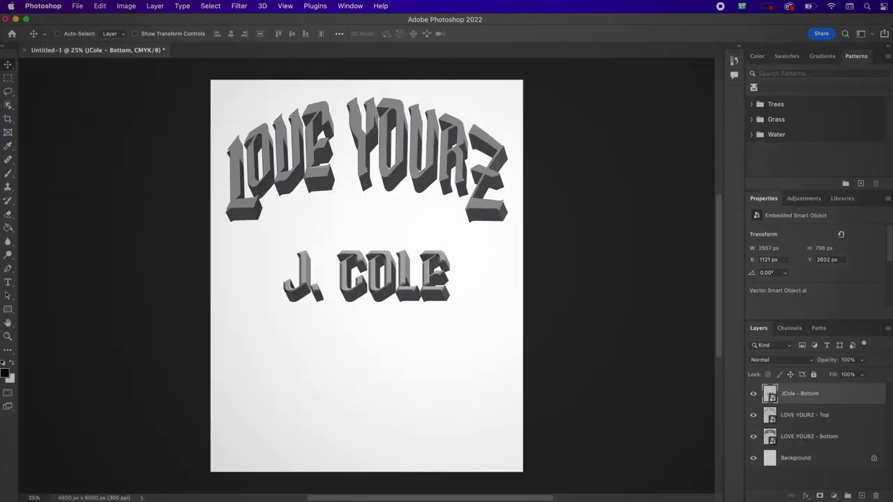
pyautogui.press('super+v')
pyautogui.press('Return')
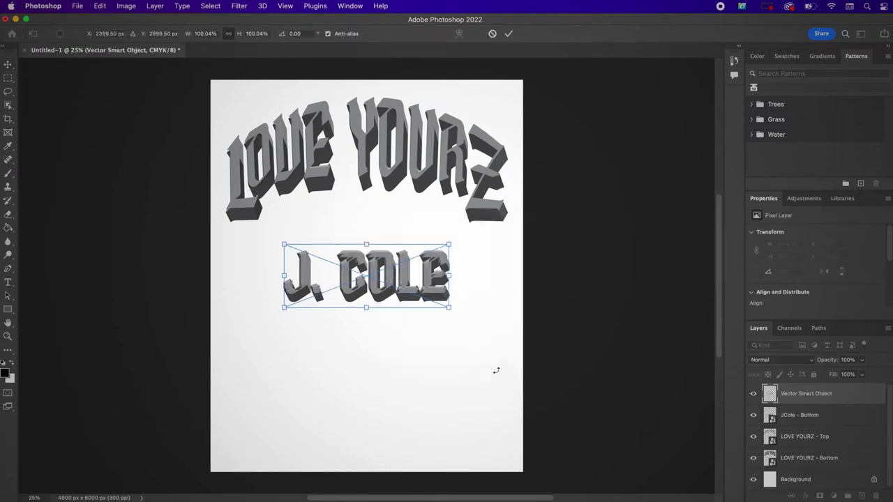
pyautogui.press('Return')
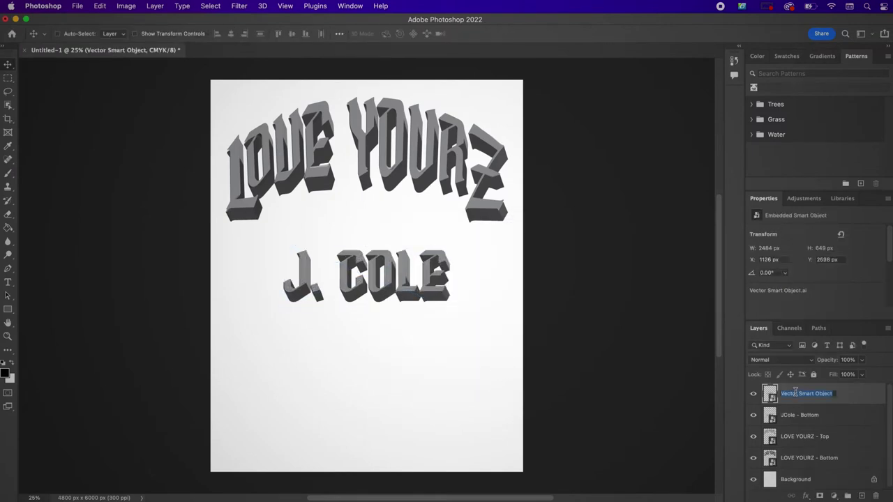
pyautogui.doubleClick(797, 394)
pyautogui.write('JCole - Top')
pyautogui.press('Return')
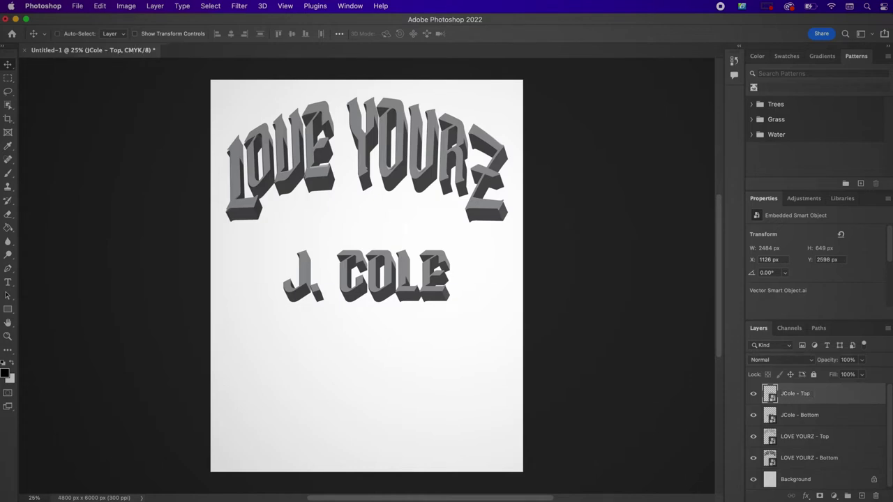
# Link the two "JCole" layers and move them to the canvas's lower-right corner, finishing with the Background layer selected
pyautogui.keyDown('shift'); pyautogui.click(803, 419); pyautogui.keyUp('shift')
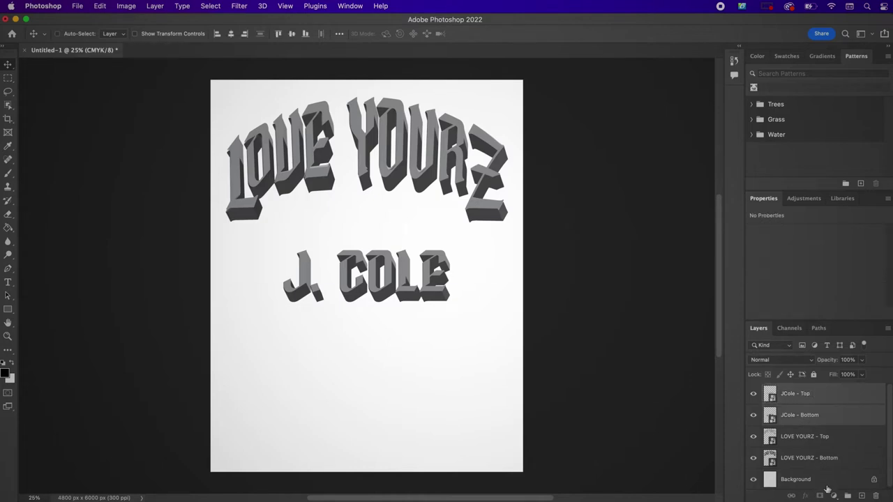
pyautogui.click(792, 496)
pyautogui.moveTo(391, 259); pyautogui.dragTo(449, 408)
pyautogui.click(817, 480)
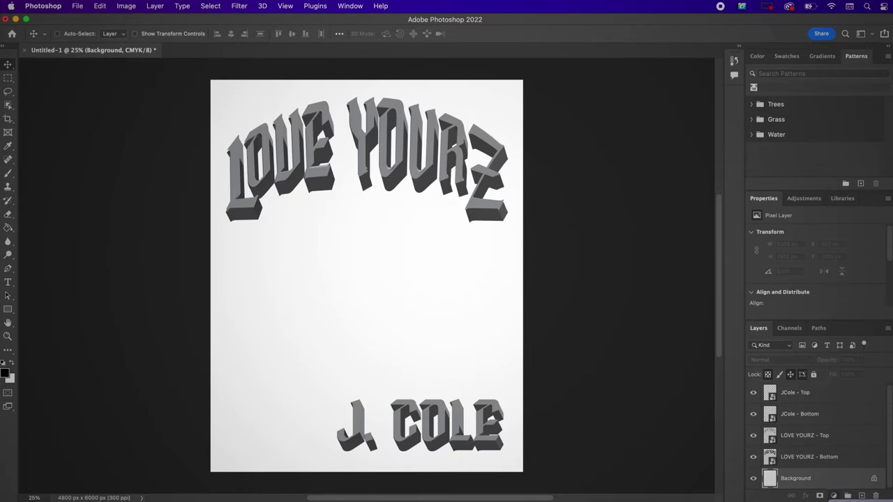
# Add a black (#000000) solid color fill layer directly above the Background layer
pyautogui.click(834, 496)
pyautogui.click(851, 412)
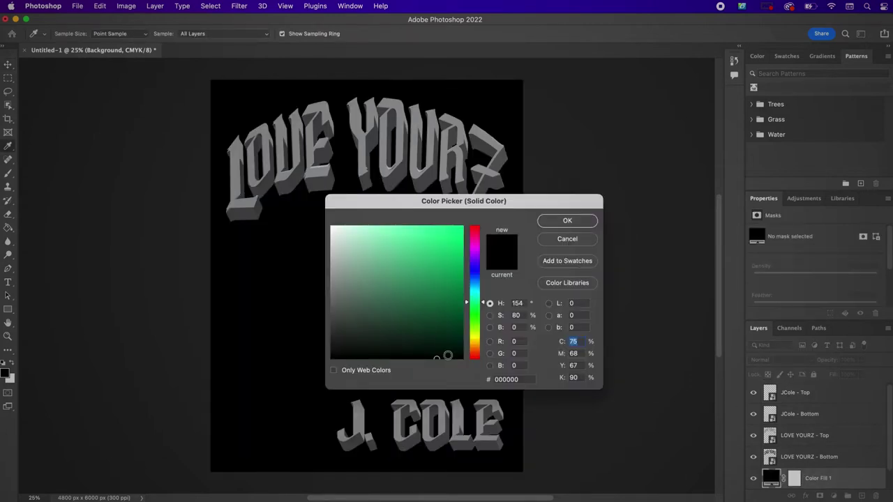
pyautogui.moveTo(447, 356); pyautogui.dragTo(464, 359)
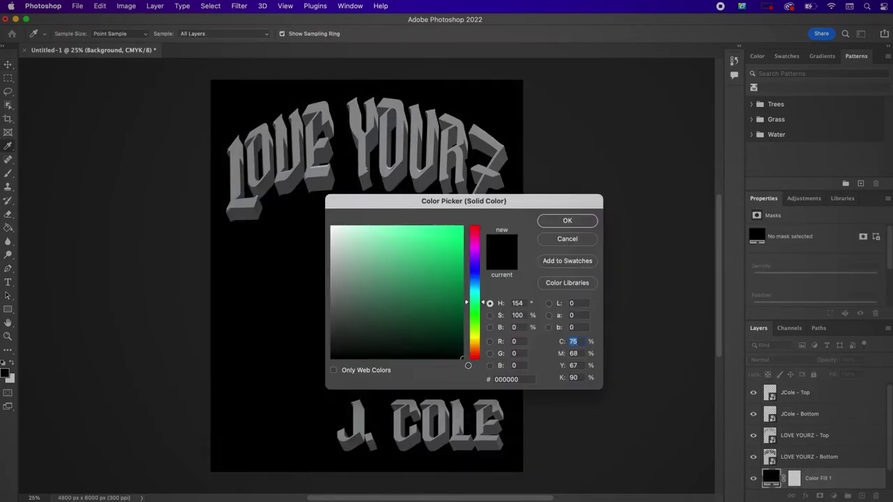
pyautogui.click(569, 222)
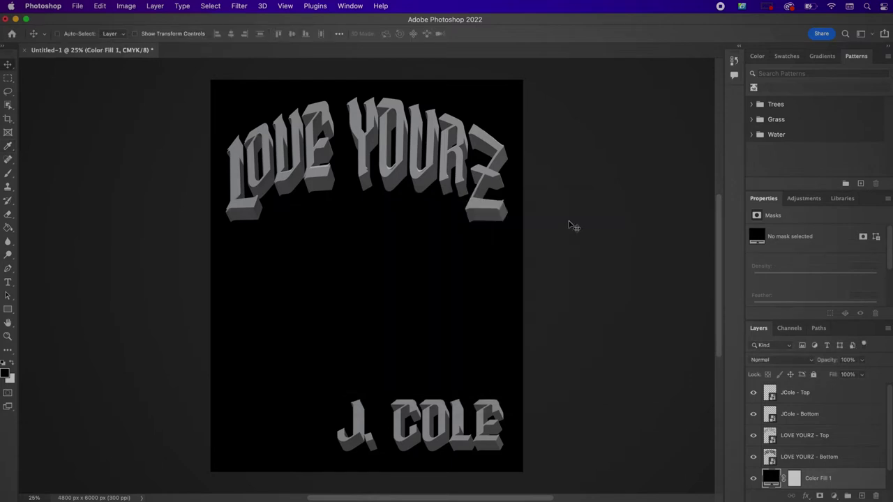
# Select the "LOVE YOURZ - Bottom" layer and hide "LOVE YOURZ - Top" and both "JCole" layers
pyautogui.click(820, 458)
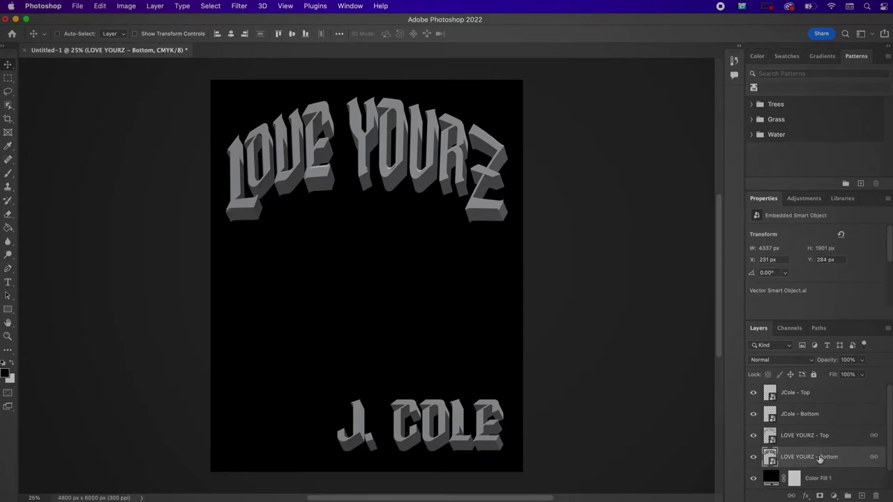
pyautogui.moveTo(754, 437); pyautogui.dragTo(755, 396)
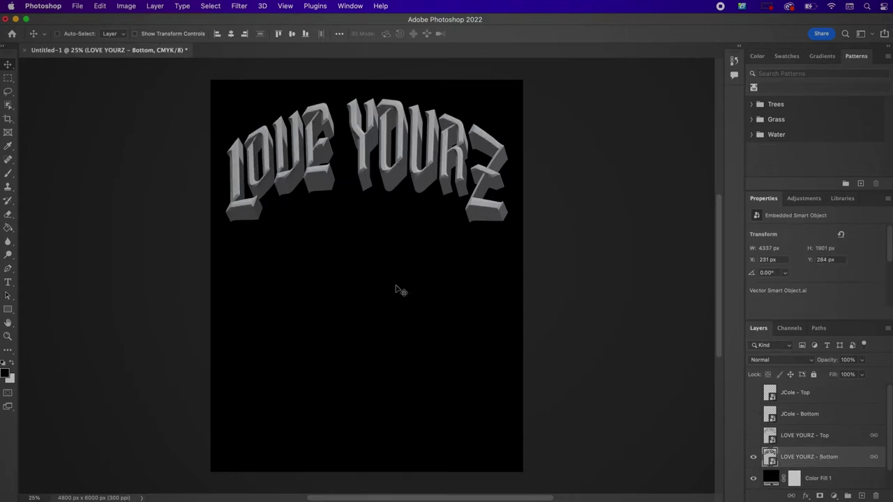
pyautogui.click(8, 336)
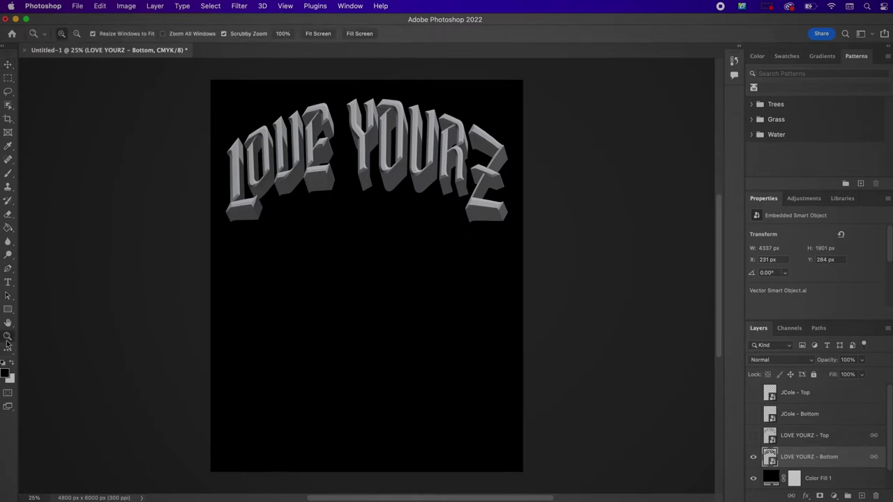
pyautogui.click(370, 112)
pyautogui.click(370, 112)
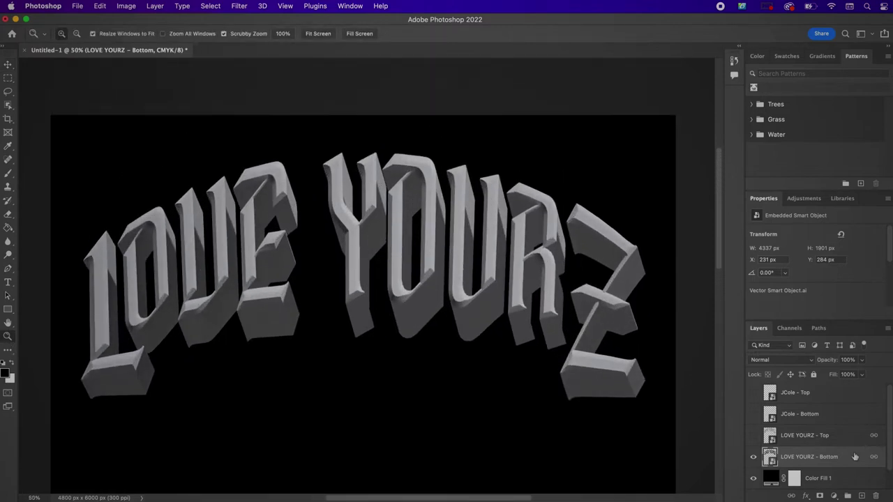
# Add an Inner Shadow to the "LOVE YOURZ - Bottom" layer with Overlay blend mode and color #000101
pyautogui.doubleClick(854, 457)
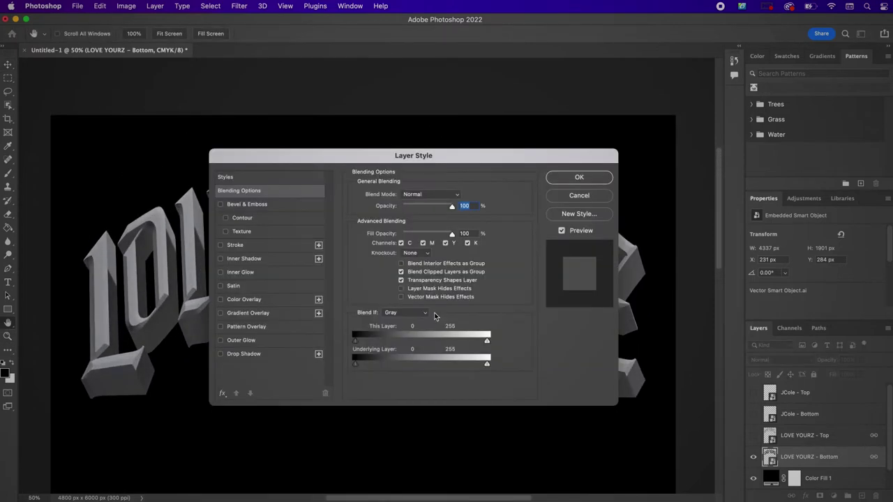
pyautogui.click(242, 259)
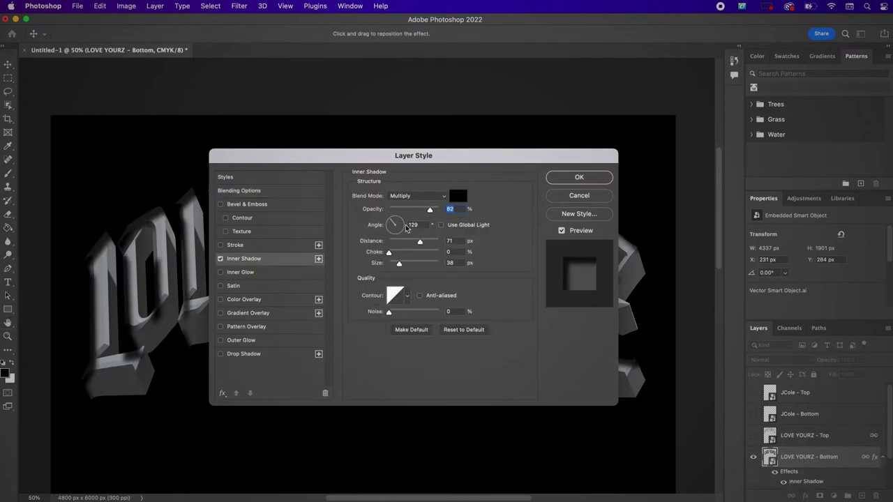
pyautogui.click(403, 199)
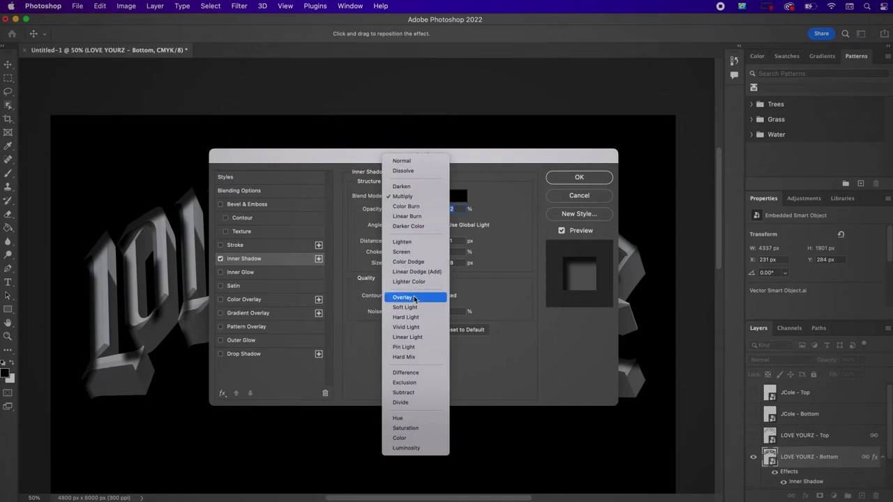
pyautogui.click(414, 296)
pyautogui.click(459, 196)
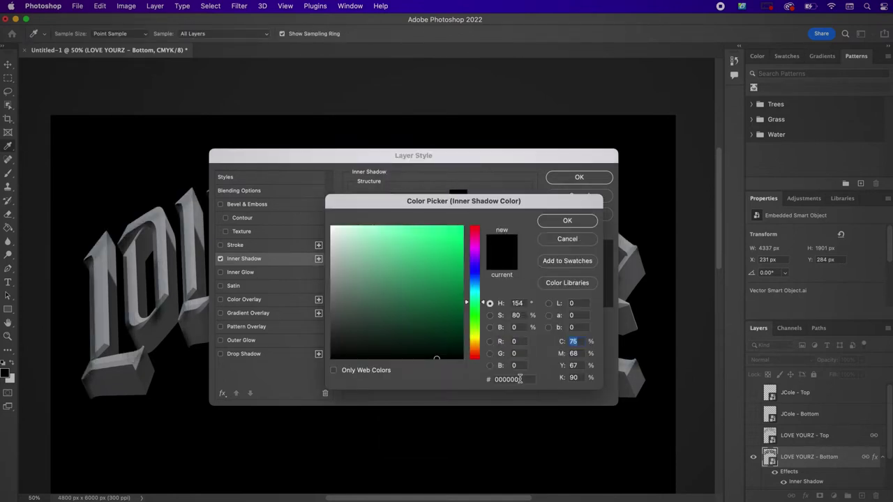
pyautogui.doubleClick(520, 379)
pyautogui.write('00000101')
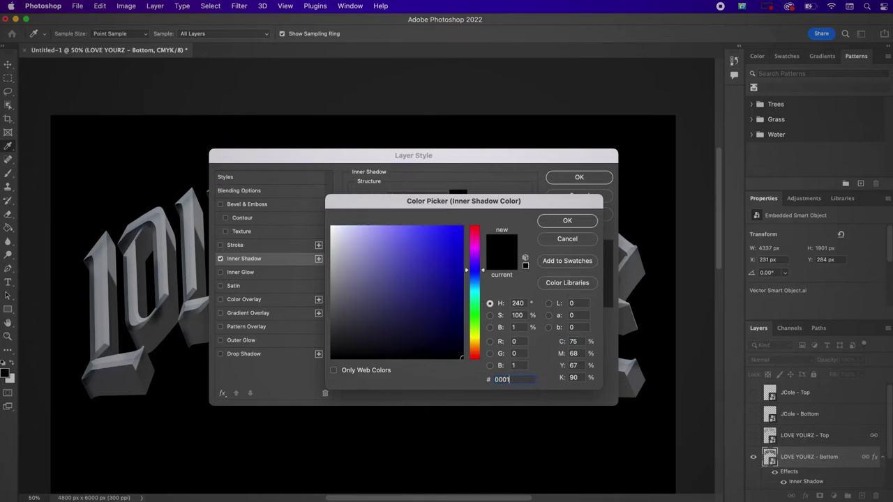
pyautogui.click(567, 222)
# Set the Inner Shadow's opacity to 34%, angle to 40°, distance to 49 px and choke to 40%
pyautogui.write('34')
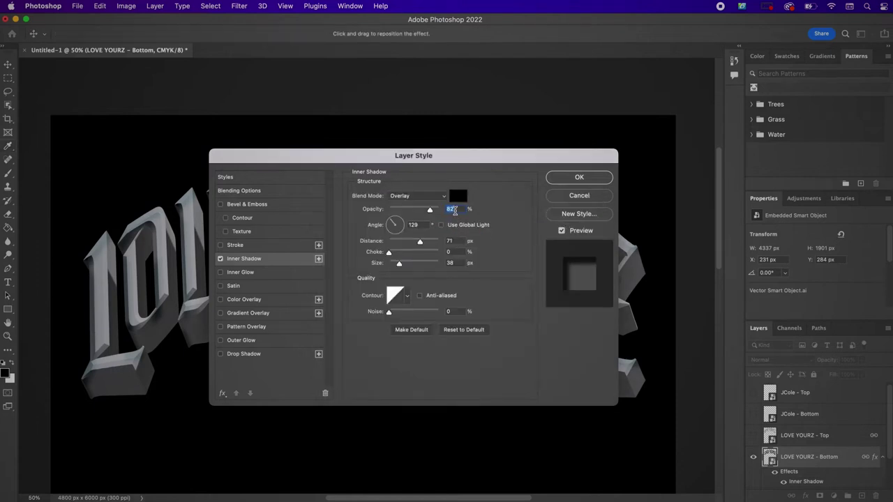
pyautogui.doubleClick(416, 224)
pyautogui.write('40')
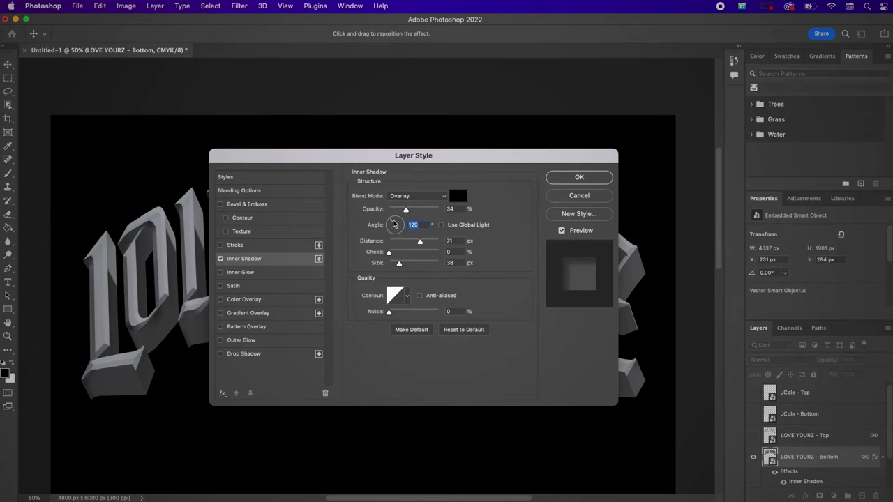
pyautogui.doubleClick(459, 241)
pyautogui.write('49')
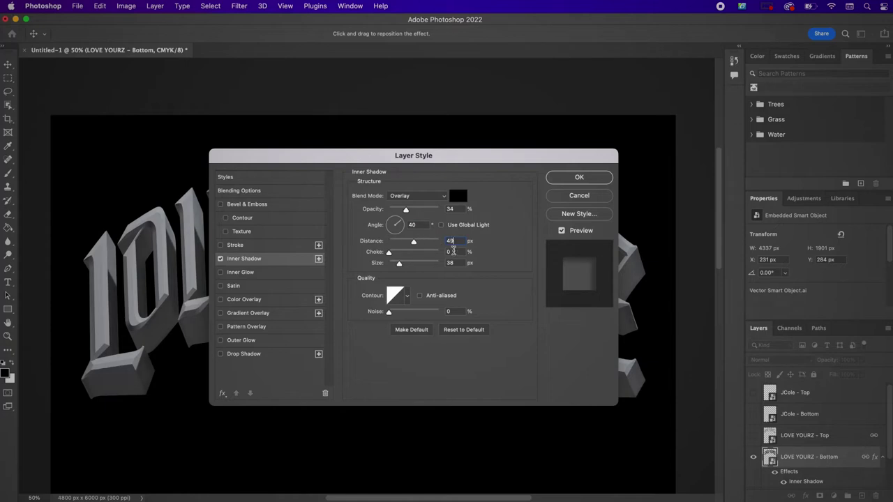
pyautogui.doubleClick(455, 252)
pyautogui.write('40')
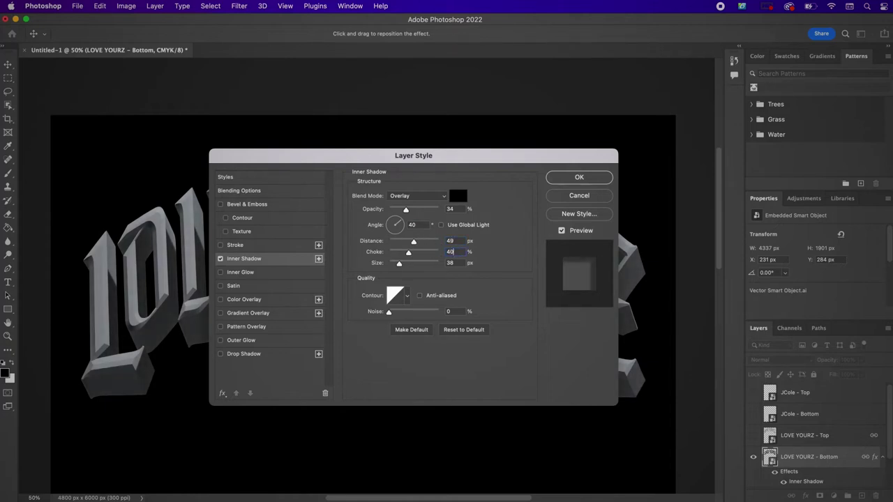
# Set the Inner Shadow's size to 7 px and give it the rolling, descending slope contour
pyautogui.doubleClick(453, 262)
pyautogui.write('7')
pyautogui.click(409, 296)
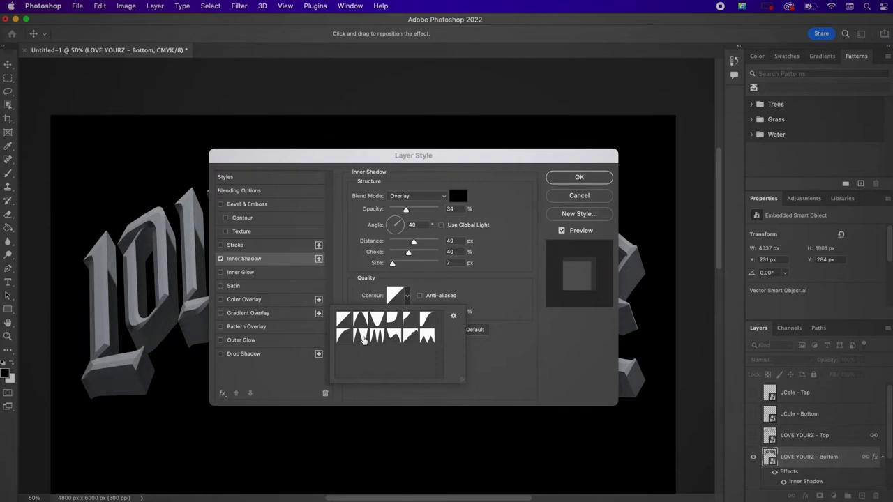
pyautogui.click(394, 336)
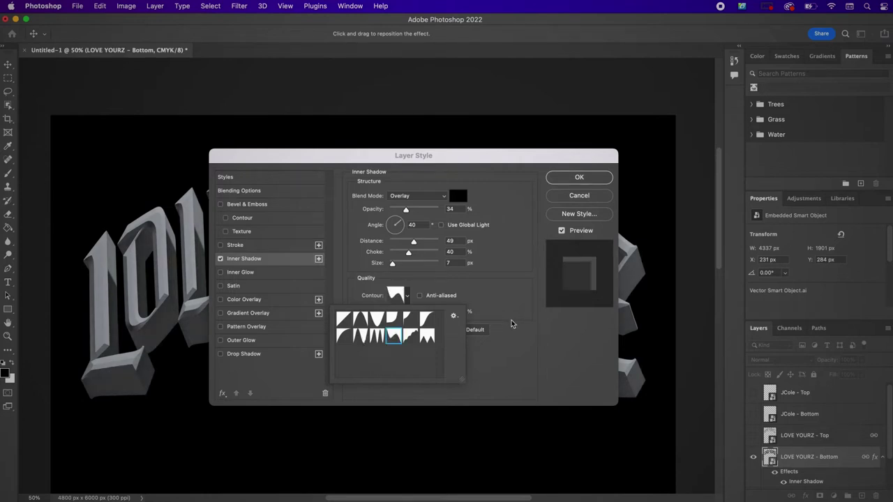
pyautogui.click(512, 324)
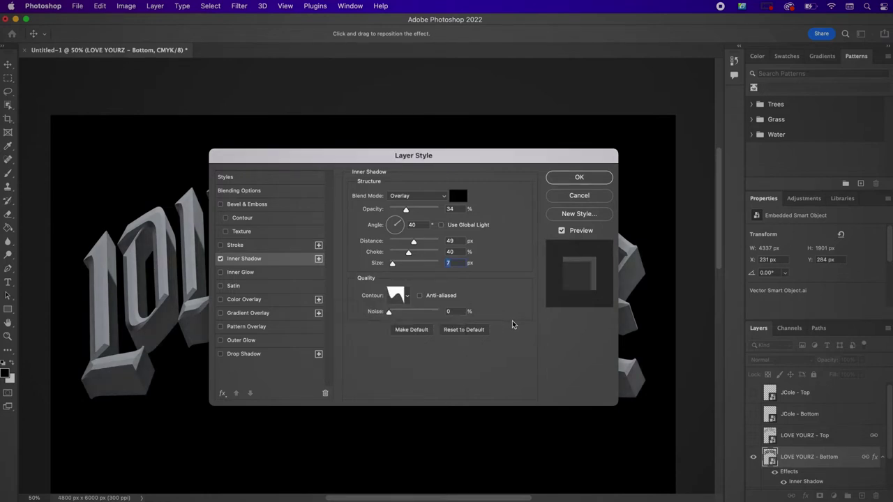
# Add an Inner Glow to the "LOVE YOURZ - Bottom" layer and set its color to white #ffffff
pyautogui.click(288, 273)
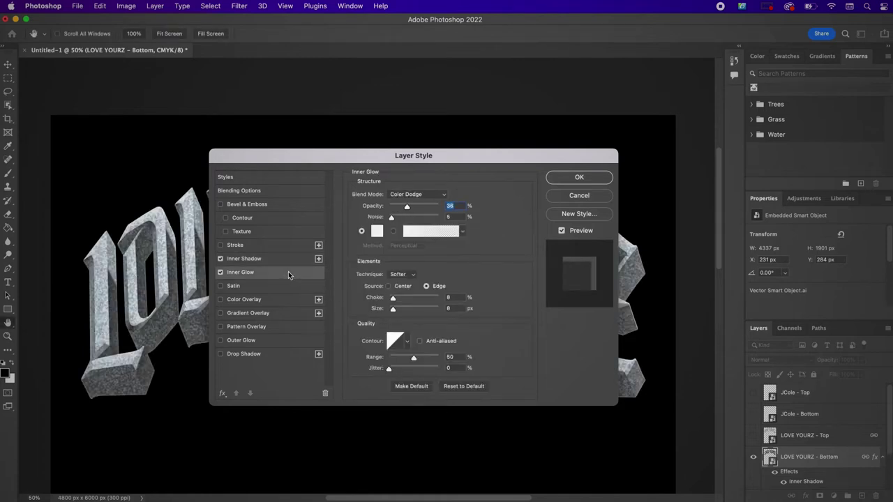
pyautogui.click(376, 231)
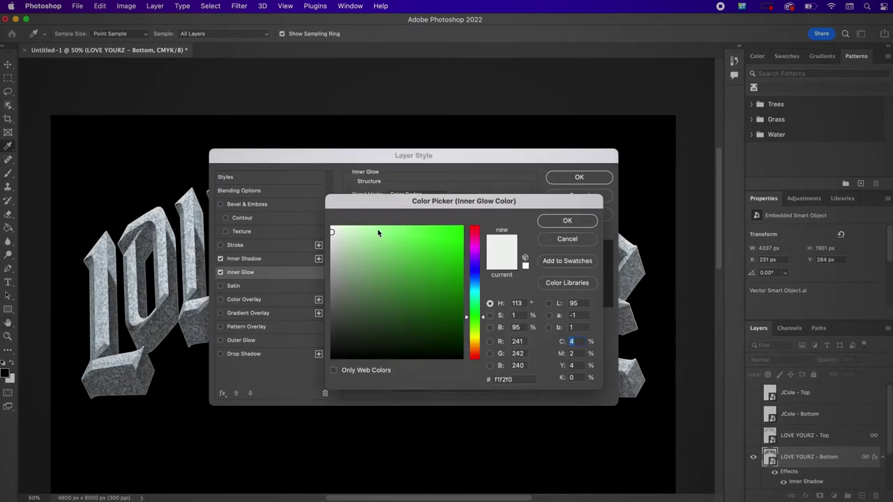
pyautogui.doubleClick(515, 379)
pyautogui.write('1ffffff')
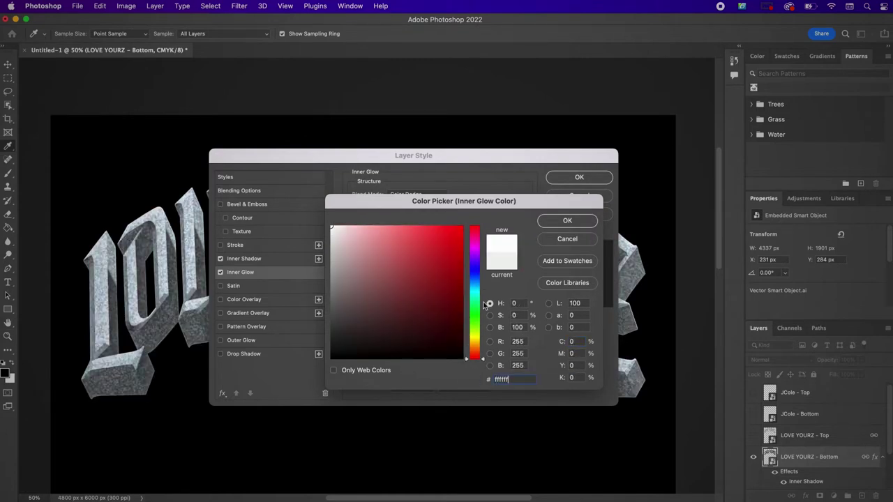
pyautogui.click(551, 225)
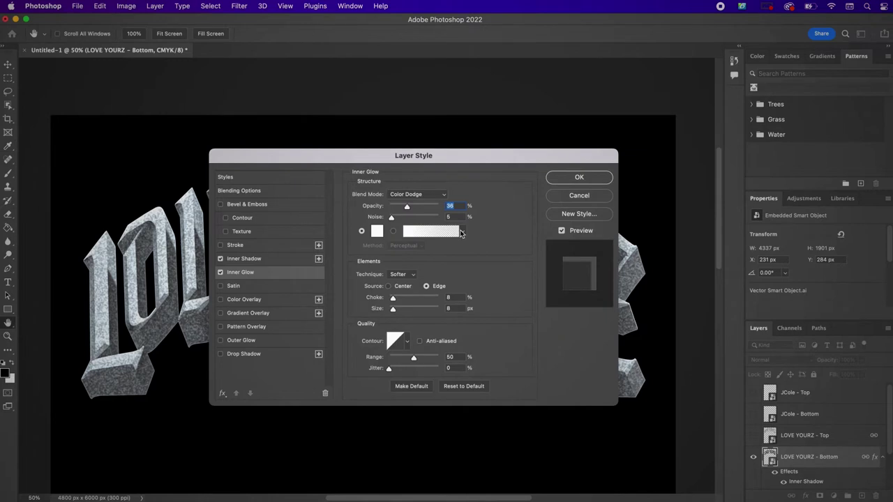
# Set the Inner Glow's opacity to 35%, noise to 0%, choke to 0% and size to 29 px
pyautogui.write('35')
pyautogui.press('Tab')
pyautogui.write('0')
pyautogui.press('Tab')
pyautogui.write('0')
pyautogui.press('Tab')
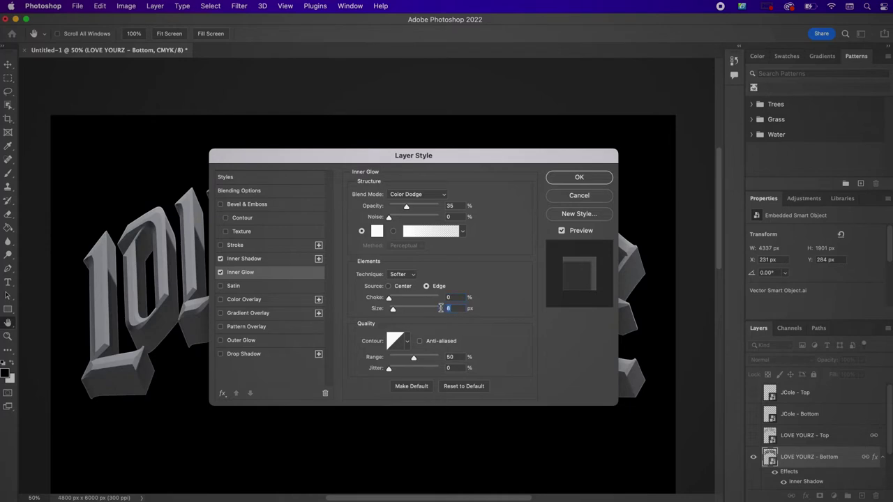
pyautogui.write('29')
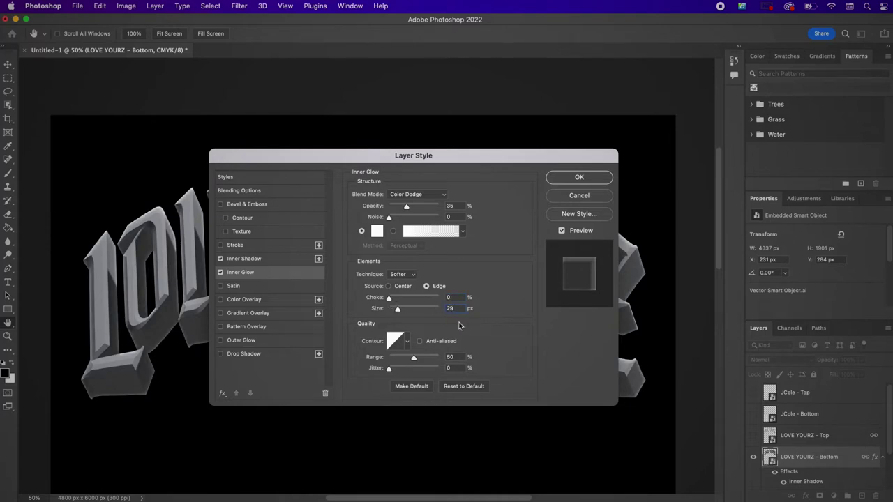
# Add a Satin effect to the "LOVE YOURZ - Bottom" layer with Overlay blend mode and color #000101
pyautogui.click(263, 290)
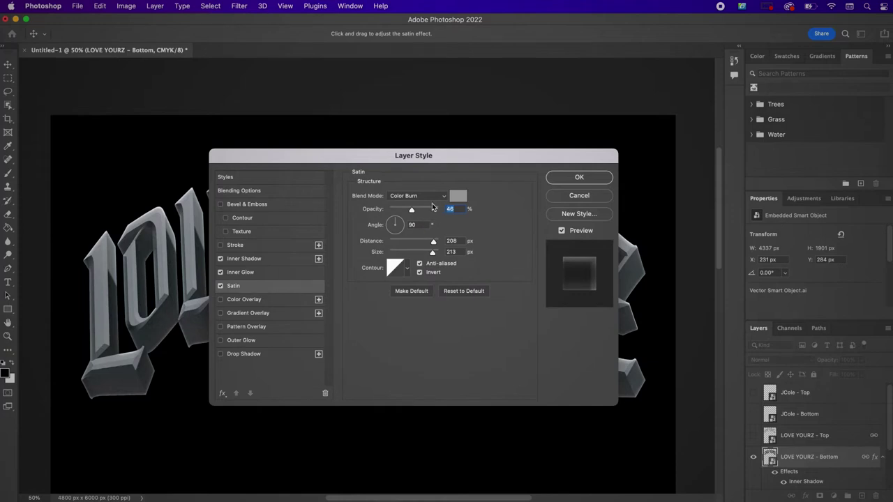
pyautogui.click(433, 196)
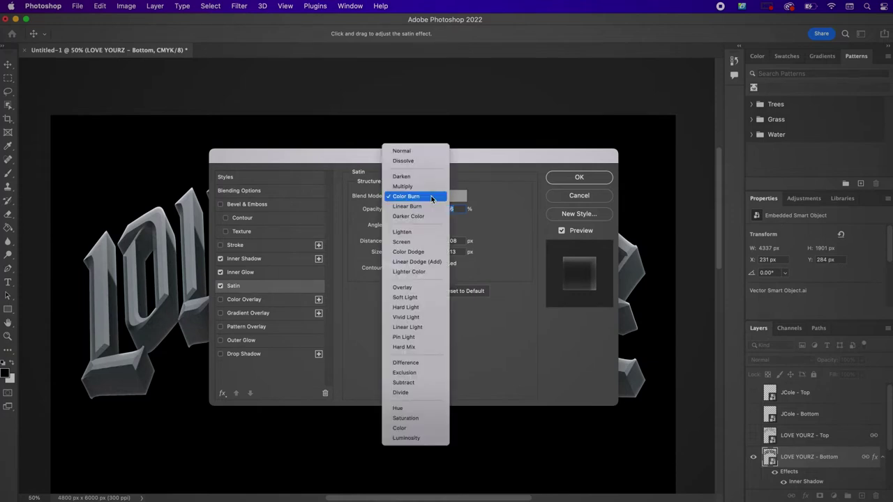
pyautogui.click(427, 286)
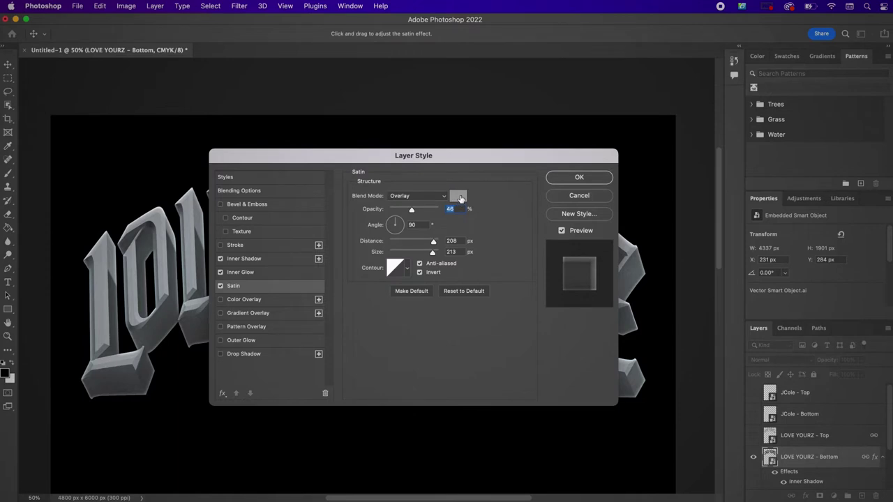
pyautogui.click(458, 196)
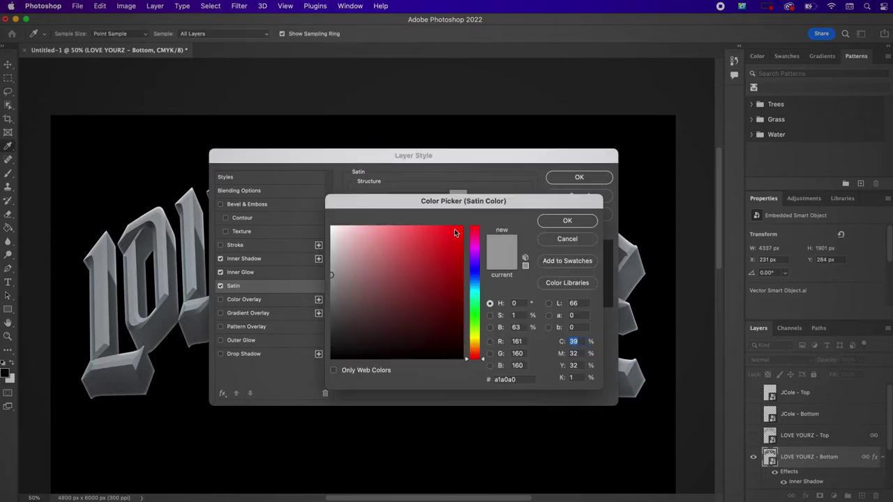
pyautogui.click(516, 379)
pyautogui.write('000101')
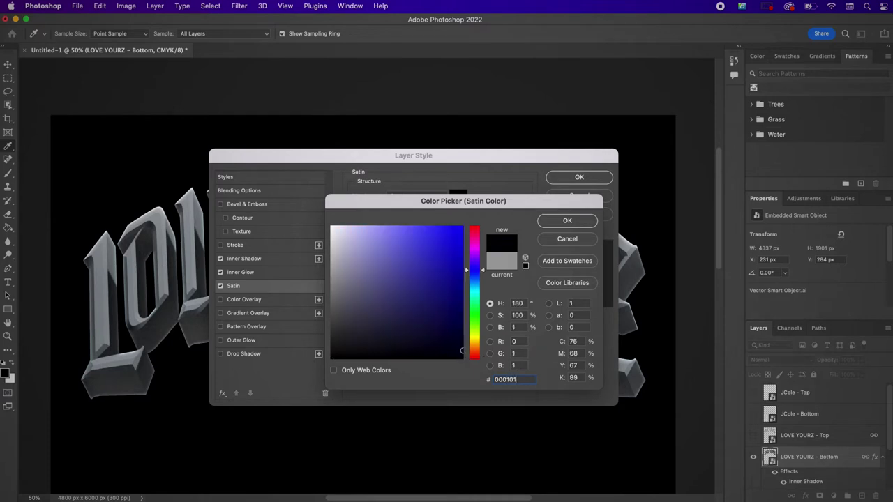
pyautogui.click(567, 222)
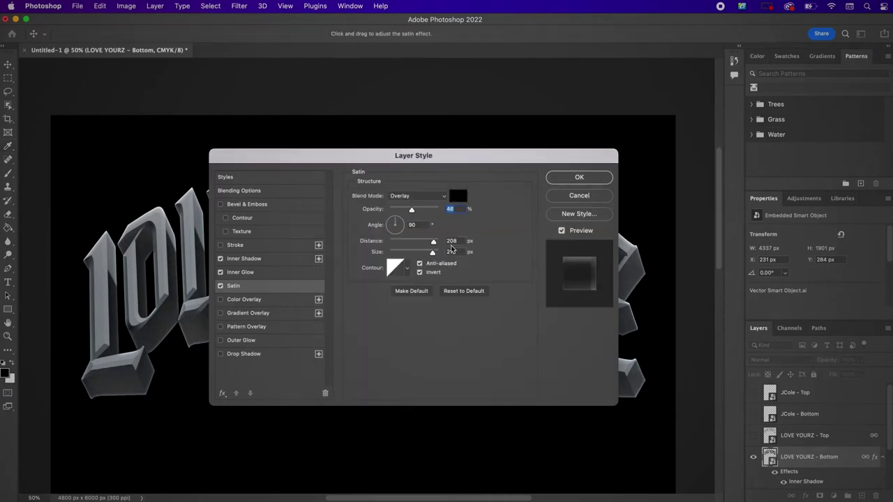
# Set the Satin effect's opacity to 82%, distance to 160 px and size to 51 px
pyautogui.write('8')
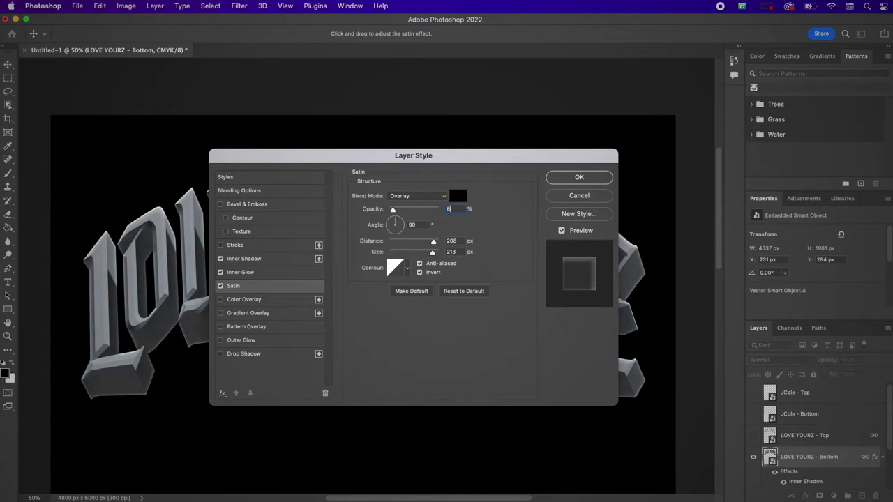
pyautogui.write('2')
pyautogui.doubleClick(452, 241)
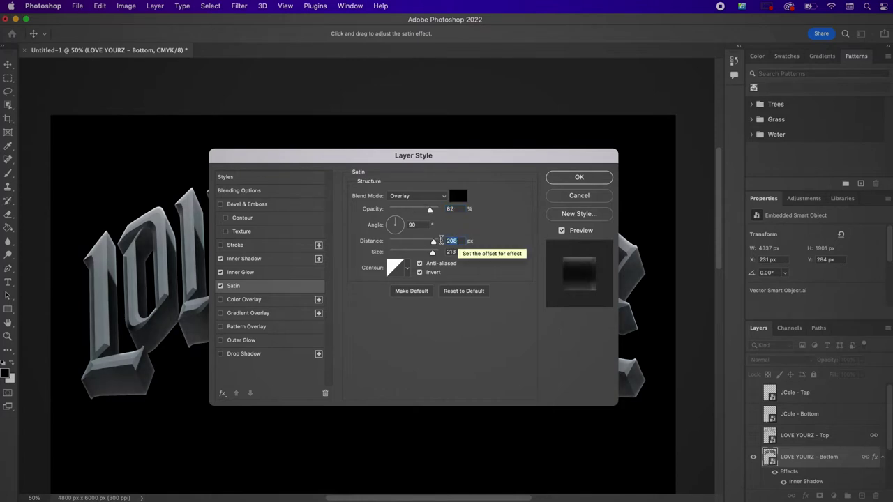
pyautogui.write('160')
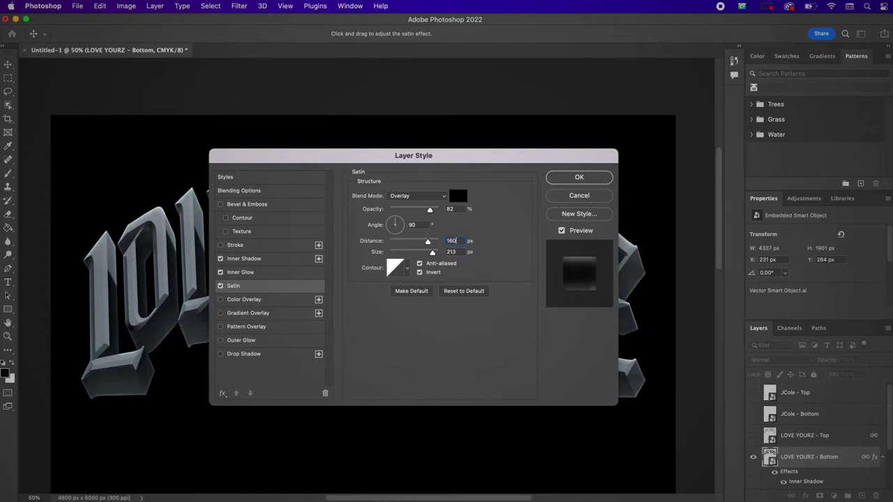
pyautogui.click(455, 252)
pyautogui.write('51')
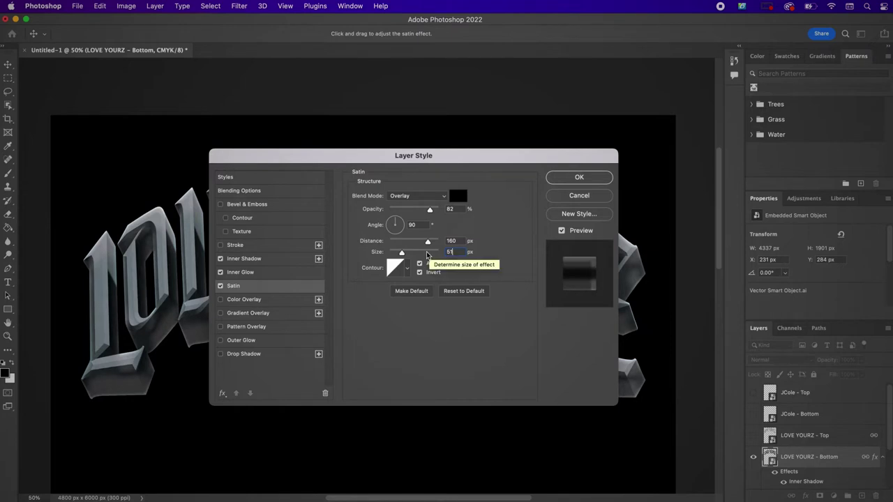
# Change the Satin effect's contour to the fifth preset in the first row of contours
pyautogui.click(408, 268)
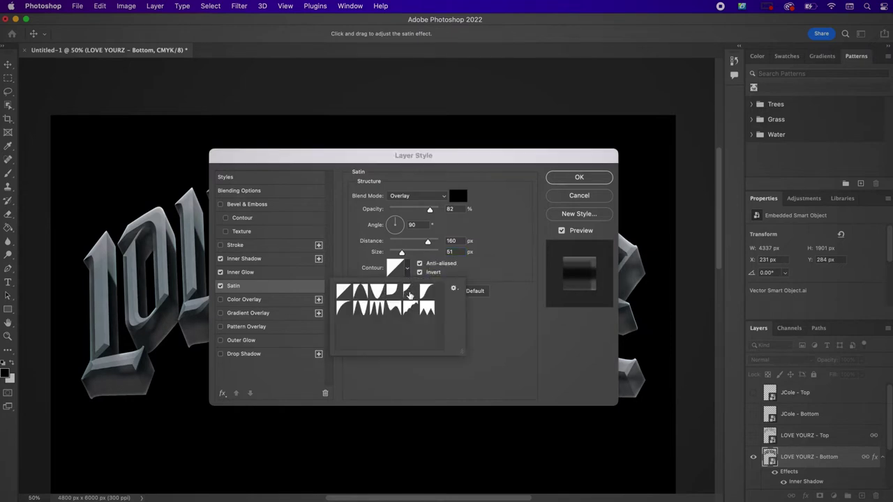
pyautogui.click(411, 293)
pyautogui.click(513, 311)
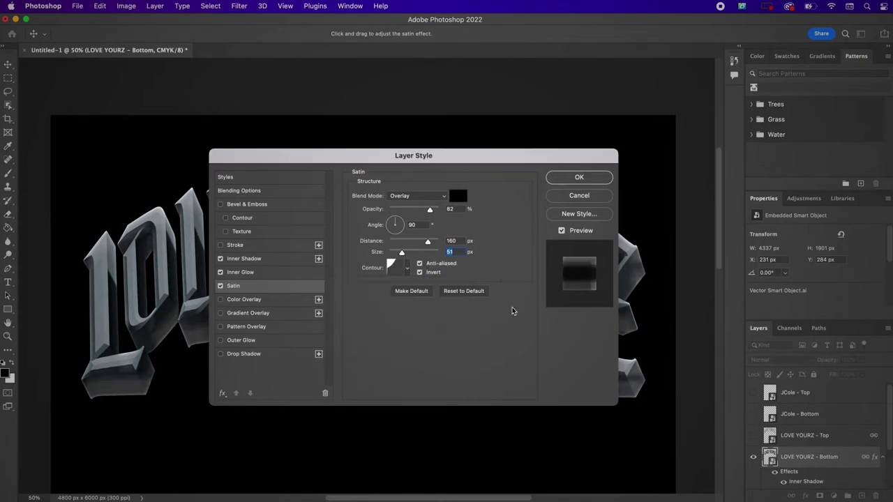
# Add a Gradient Overlay to the "LOVE YOURZ - Bottom" layer with Pin Light blend mode
pyautogui.click(295, 314)
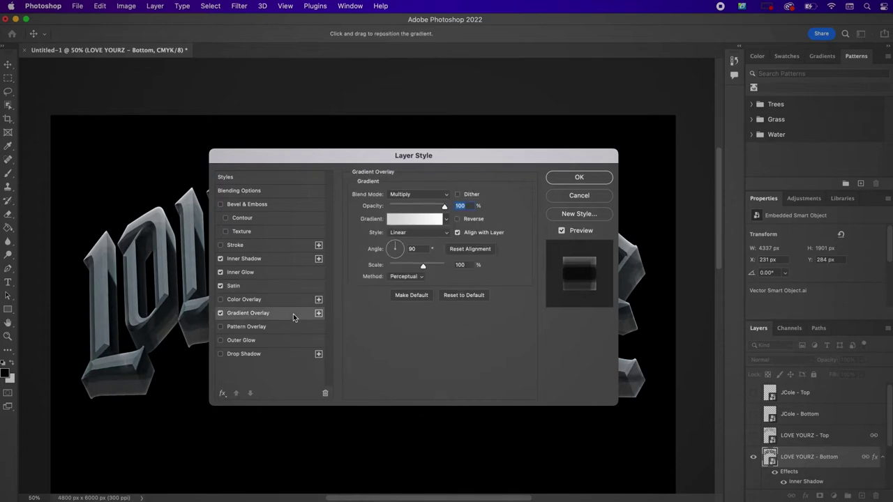
pyautogui.click(406, 197)
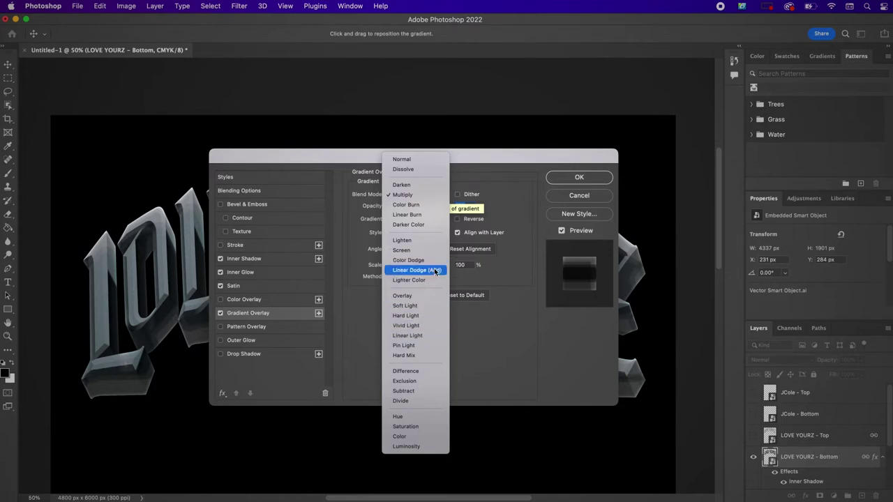
pyautogui.click(430, 346)
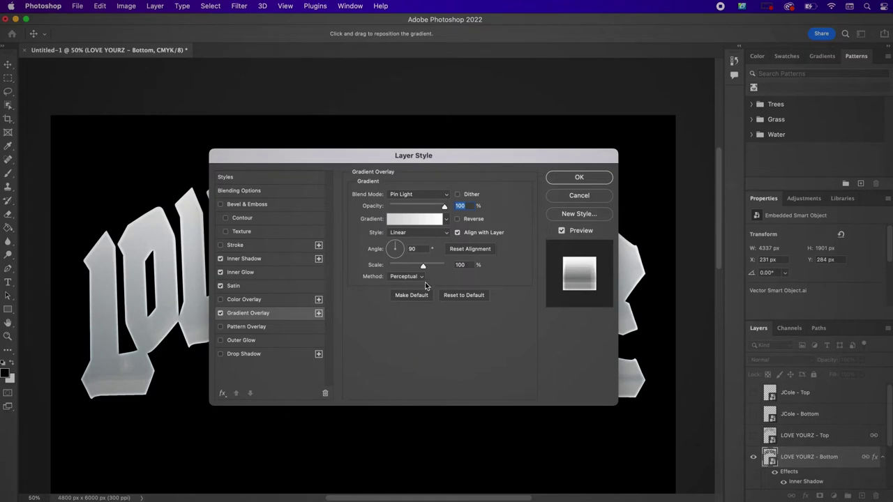
# Edit the overlay's gradient and set the color stop at 0% to #bebebe
pyautogui.click(428, 219)
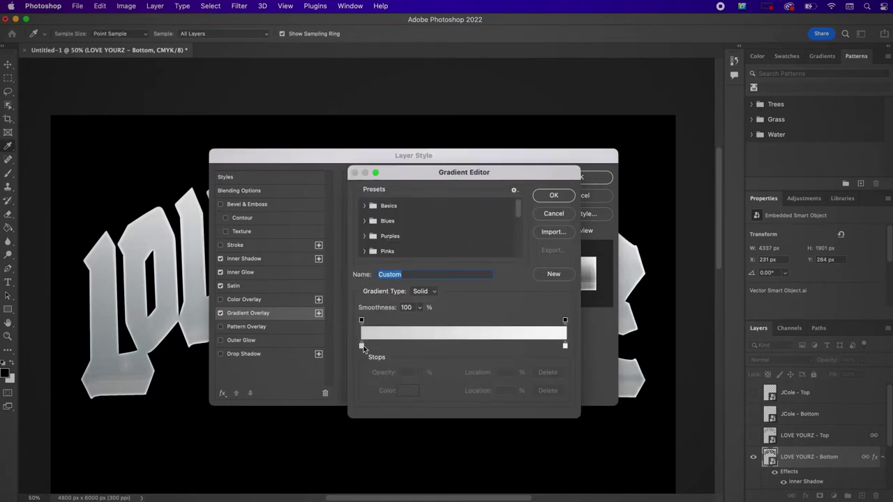
pyautogui.click(362, 346)
pyautogui.click(409, 392)
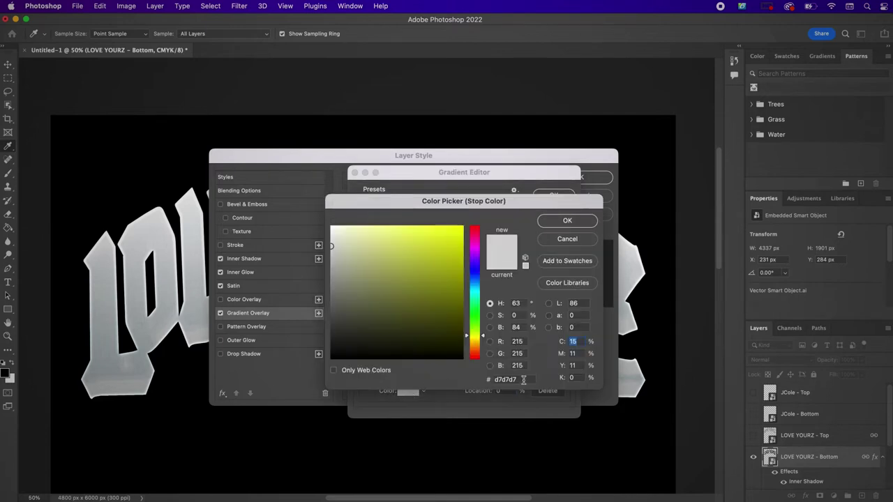
pyautogui.moveTo(524, 380); pyautogui.dragTo(454, 365)
pyautogui.write('00bebe')
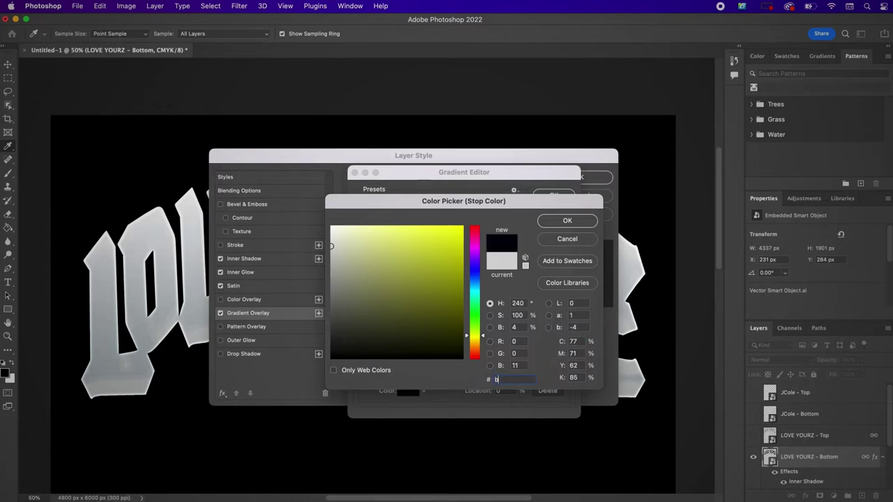
pyautogui.write('be')
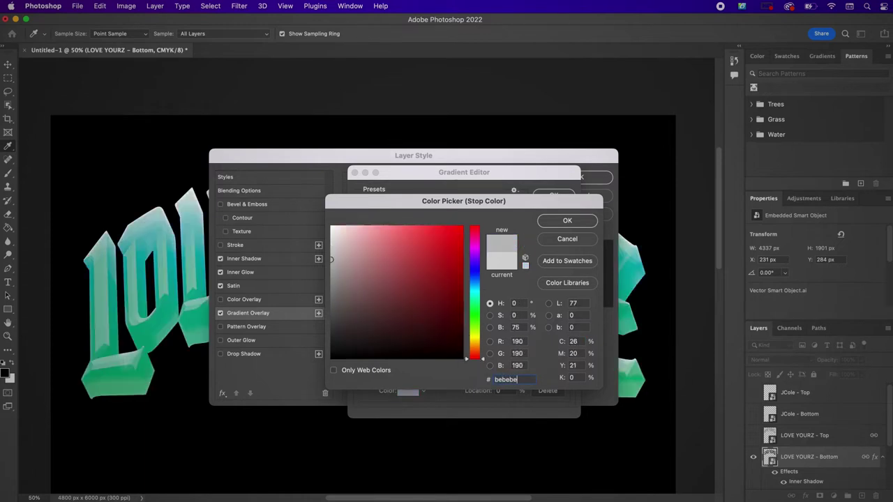
pyautogui.click(549, 222)
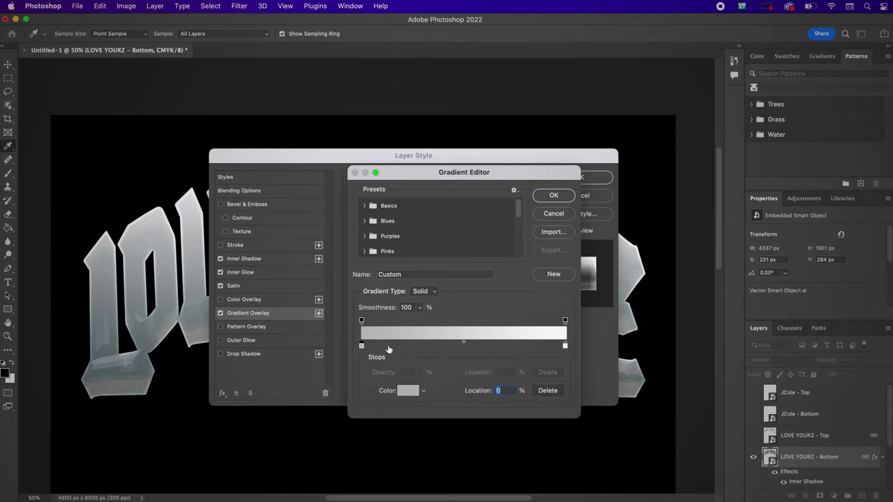
# Add a color stop at 11% to the gradient and set its color to #686868
pyautogui.click(385, 346)
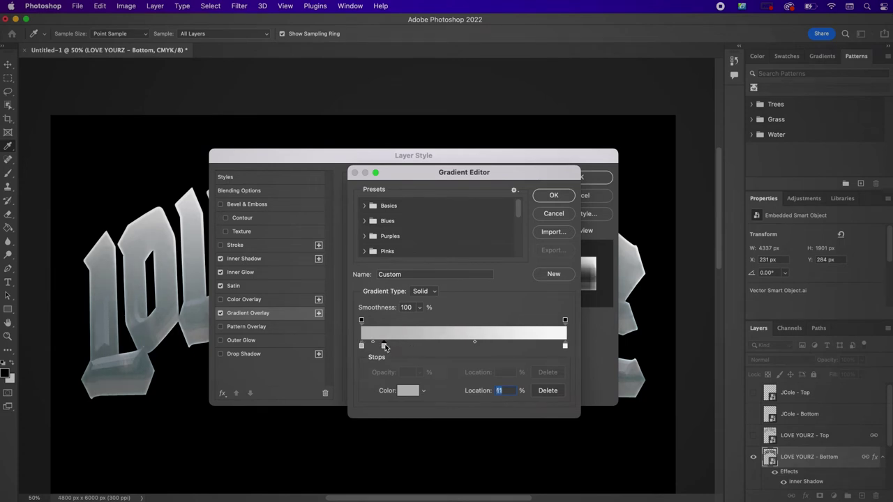
pyautogui.click(408, 391)
pyautogui.write('6868')
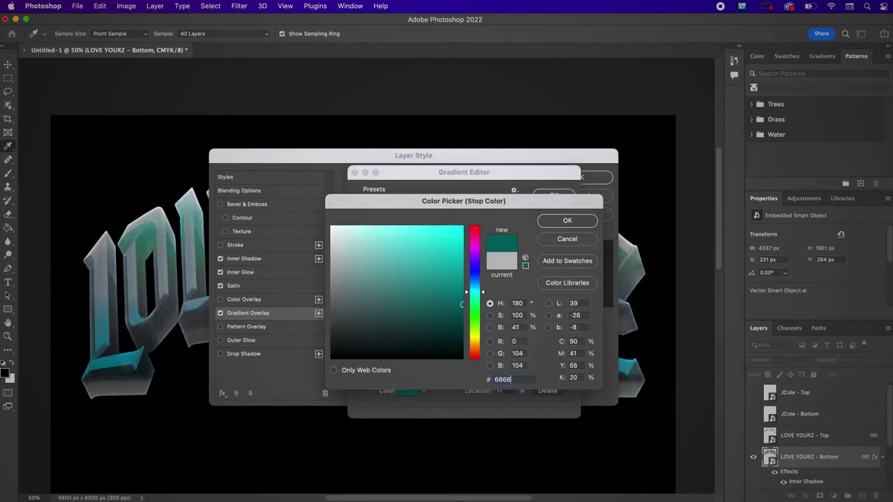
pyautogui.write('68')
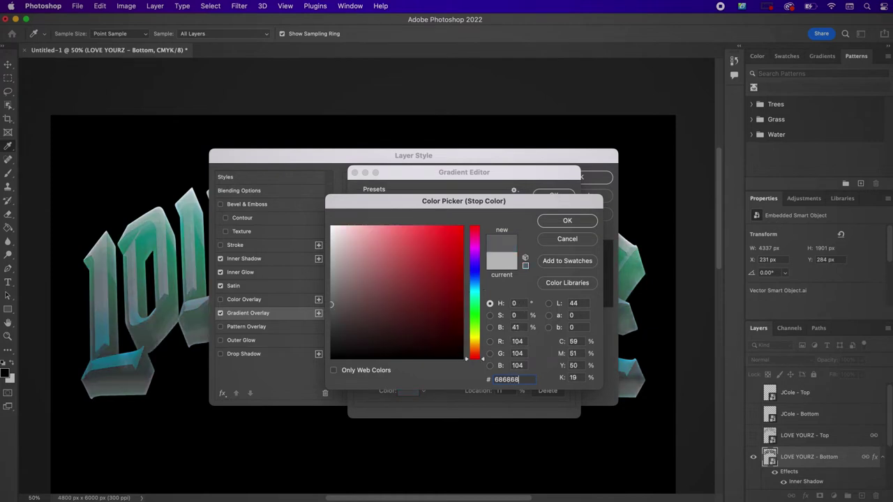
pyautogui.press('Return')
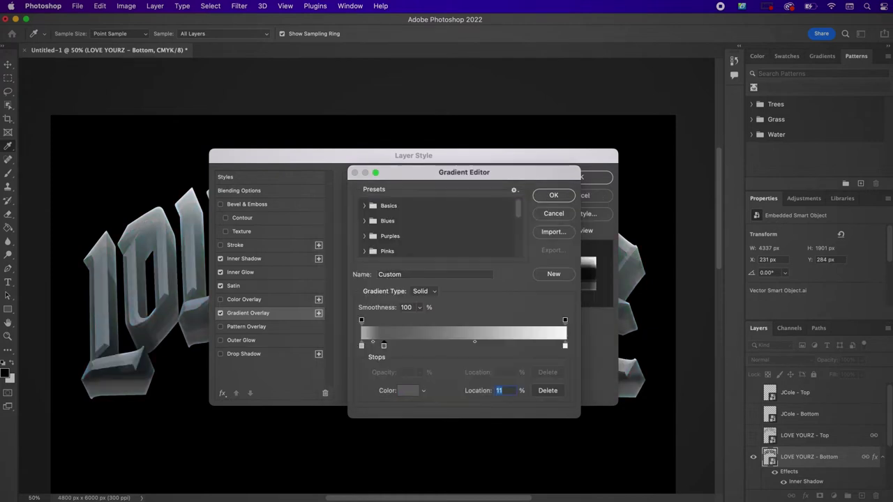
# Add a color stop at 24% to the gradient and set its color to #c2c1c0
pyautogui.click(413, 348)
pyautogui.click(408, 391)
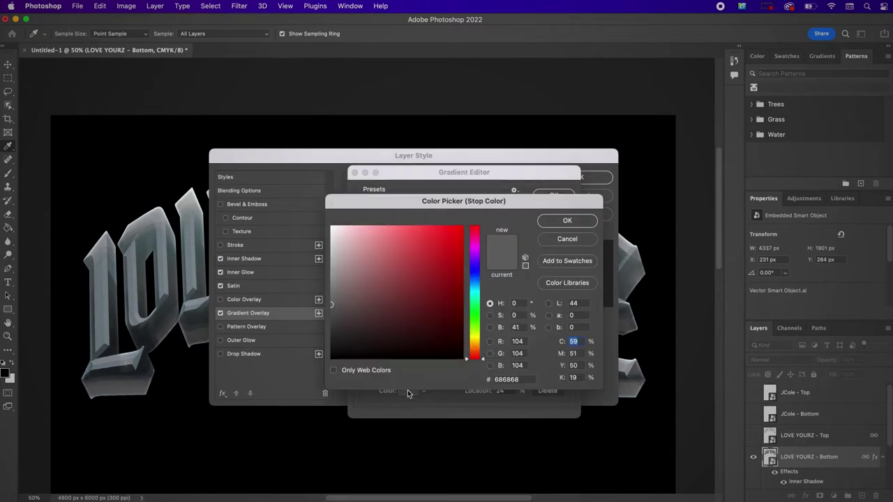
pyautogui.click(524, 379)
pyautogui.write('c2')
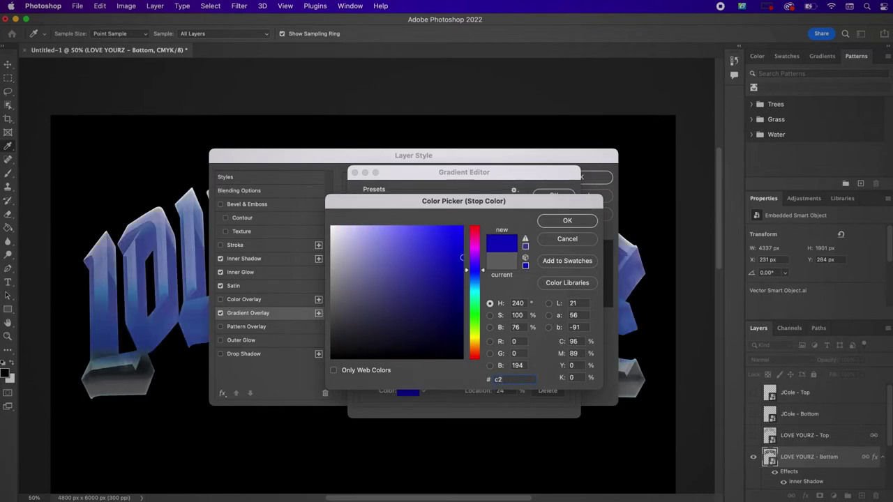
pyautogui.write('c1')
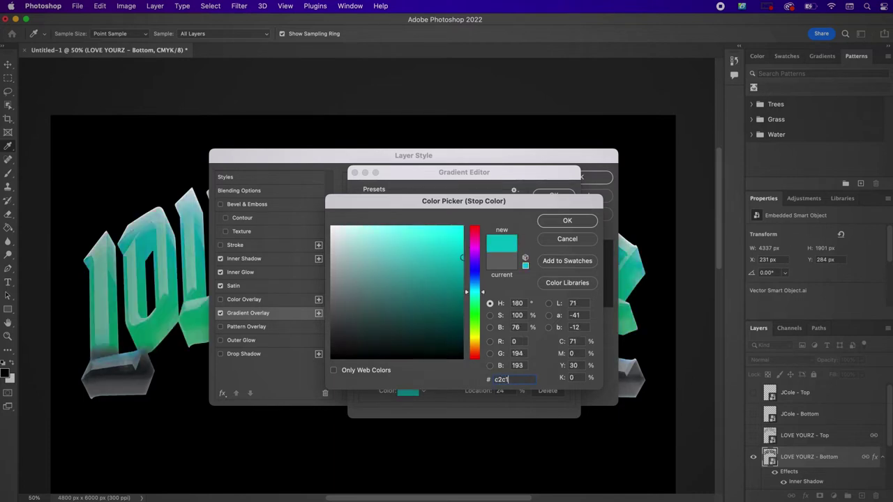
pyautogui.write('c0')
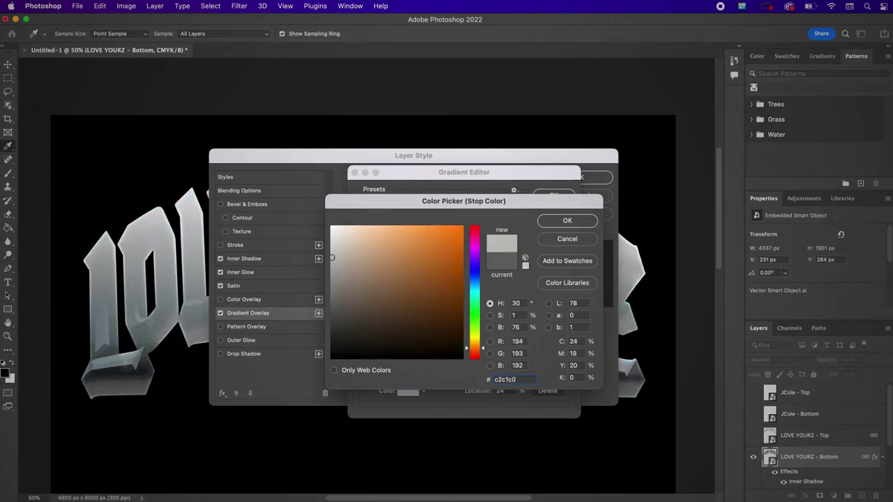
pyautogui.press('Return')
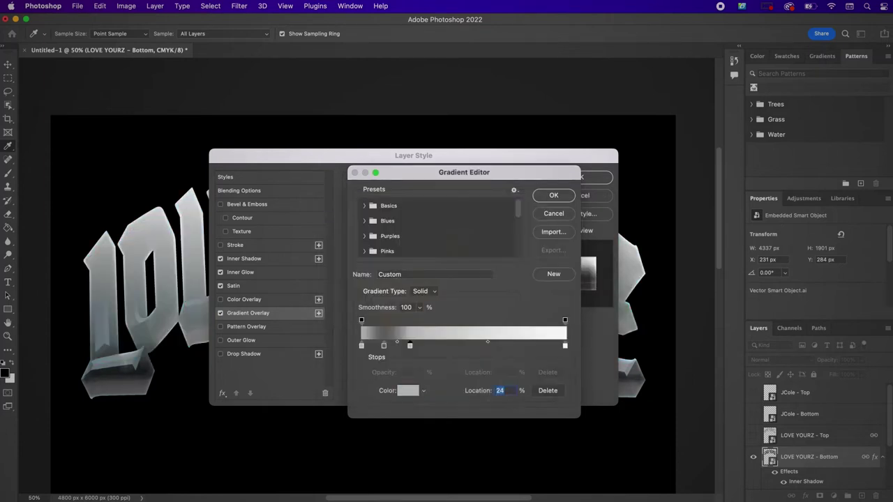
# Add a color stop at 36% to the gradient and set its color to #626362
pyautogui.click(434, 346)
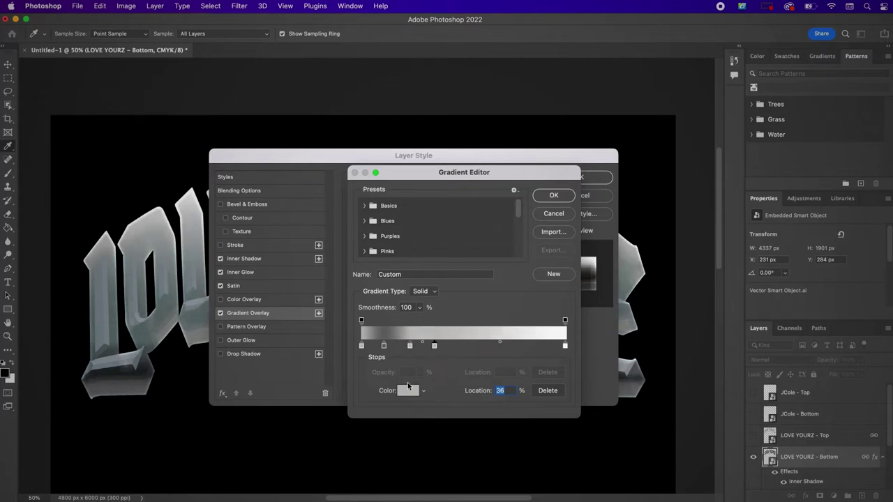
pyautogui.click(407, 392)
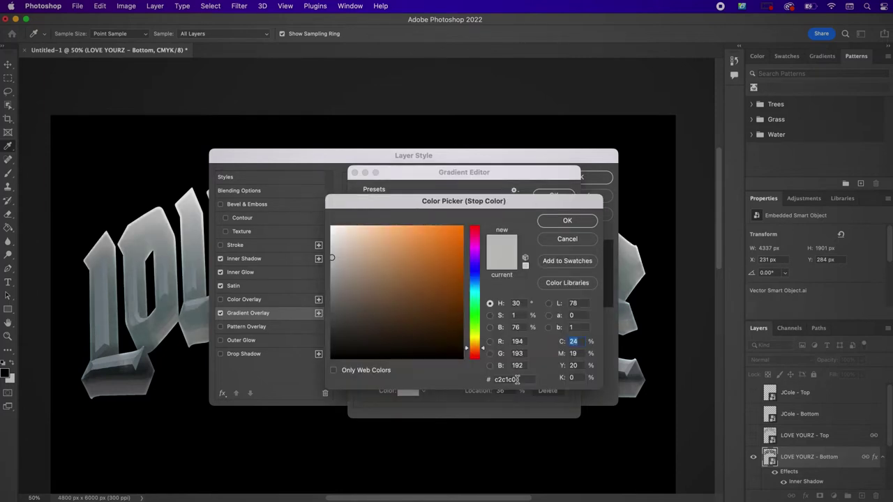
pyautogui.moveTo(511, 379); pyautogui.dragTo(480, 377)
pyautogui.write('62')
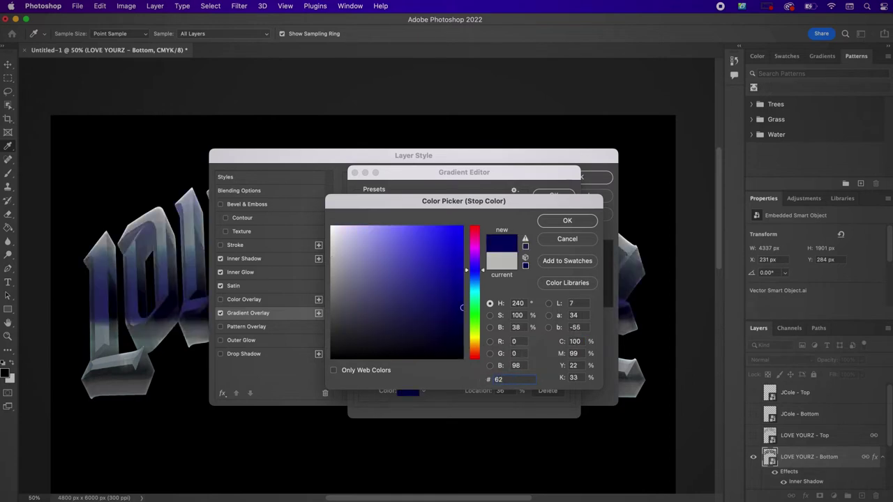
pyautogui.write('63')
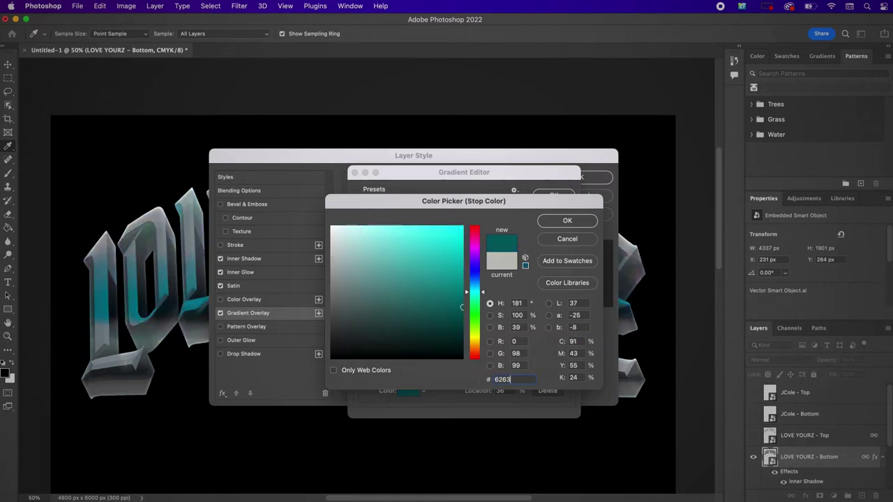
pyautogui.write('62')
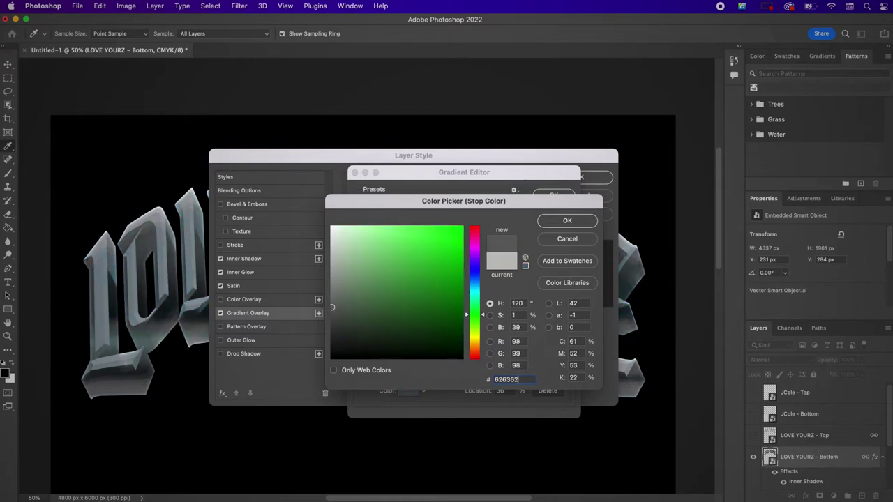
pyautogui.click(566, 221)
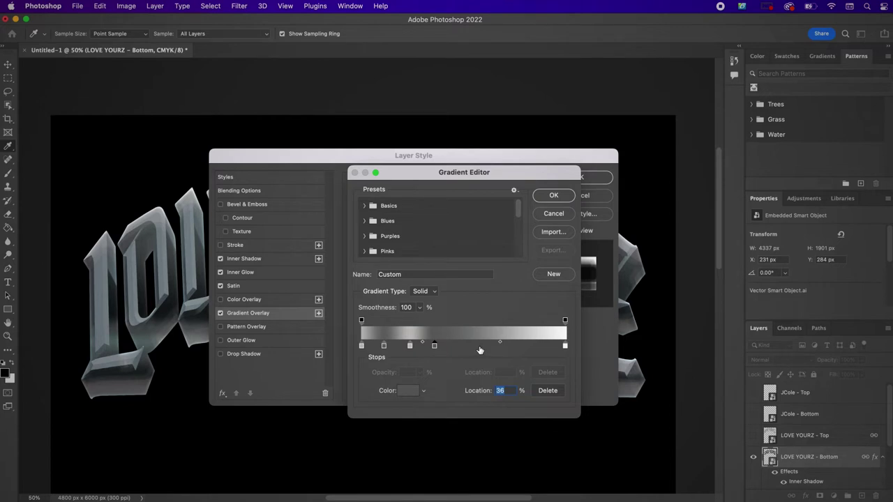
# Add a color stop at 57% to the gradient and set its color to #adaaab
pyautogui.click(479, 346)
pyautogui.click(406, 392)
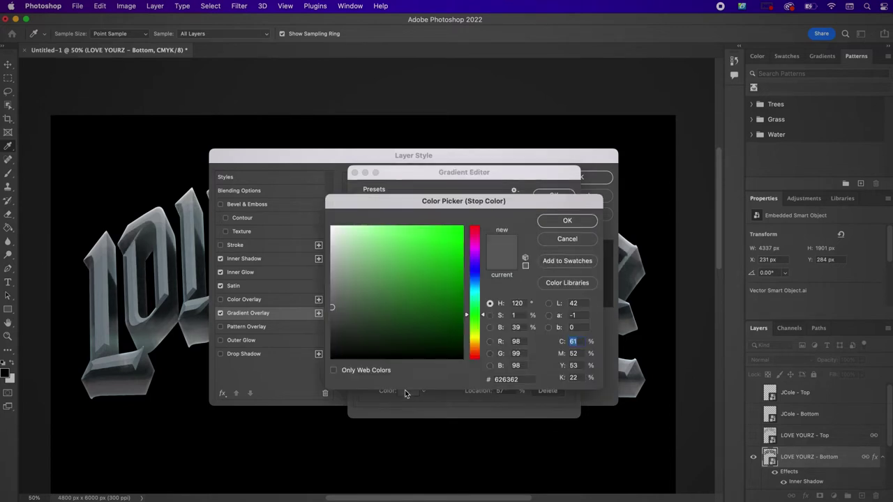
pyautogui.moveTo(527, 379); pyautogui.dragTo(480, 377)
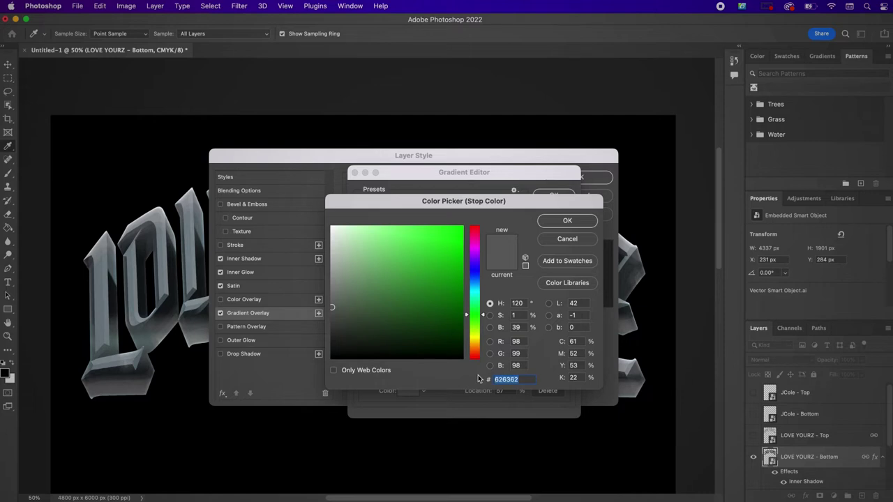
pyautogui.write('ad')
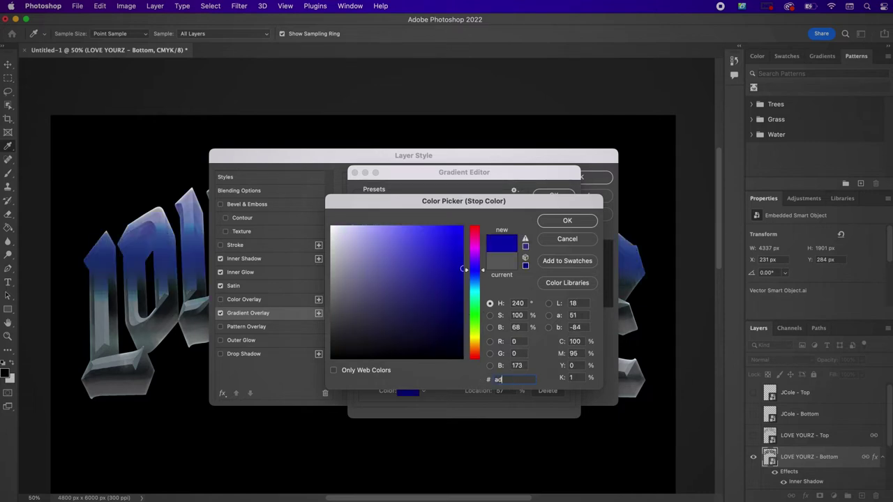
pyautogui.write('aaa')
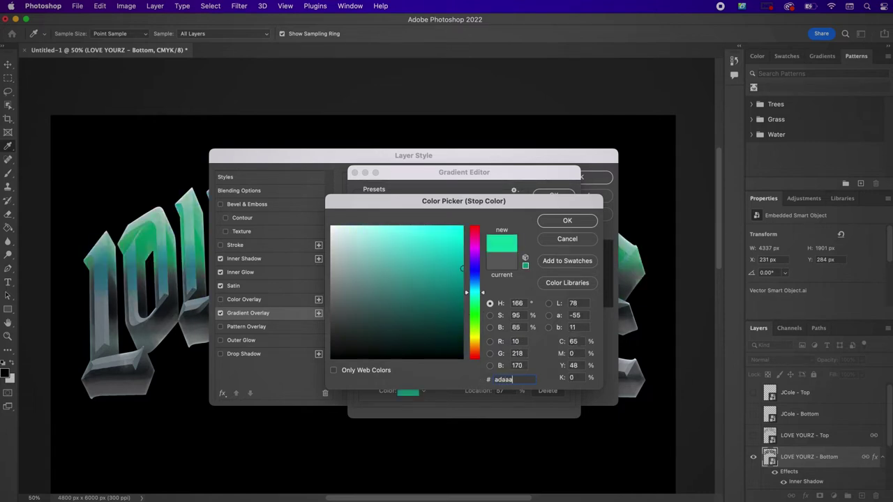
pyautogui.write('a')
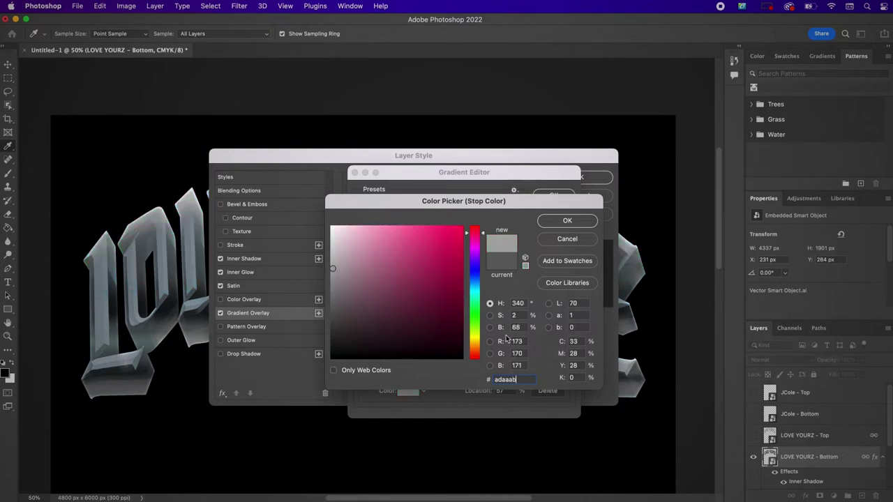
pyautogui.click(575, 222)
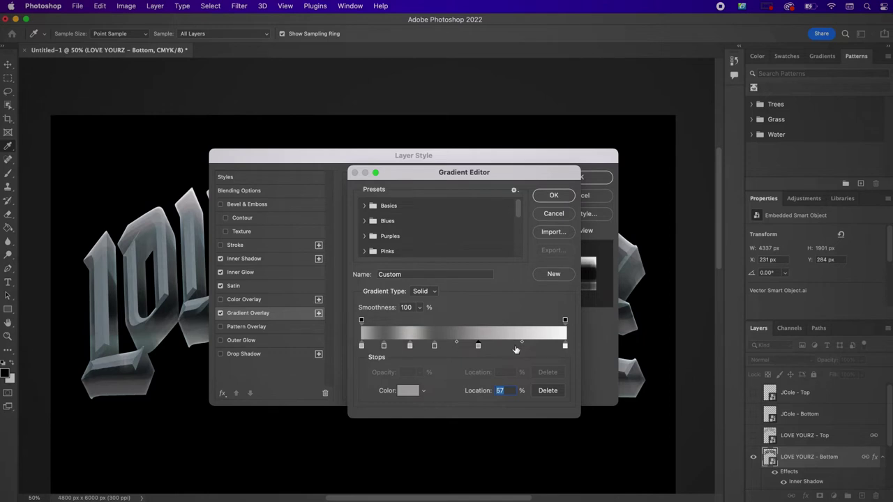
# Add a color stop at 69% to the gradient and set its color to #959595
pyautogui.click(502, 346)
pyautogui.click(406, 393)
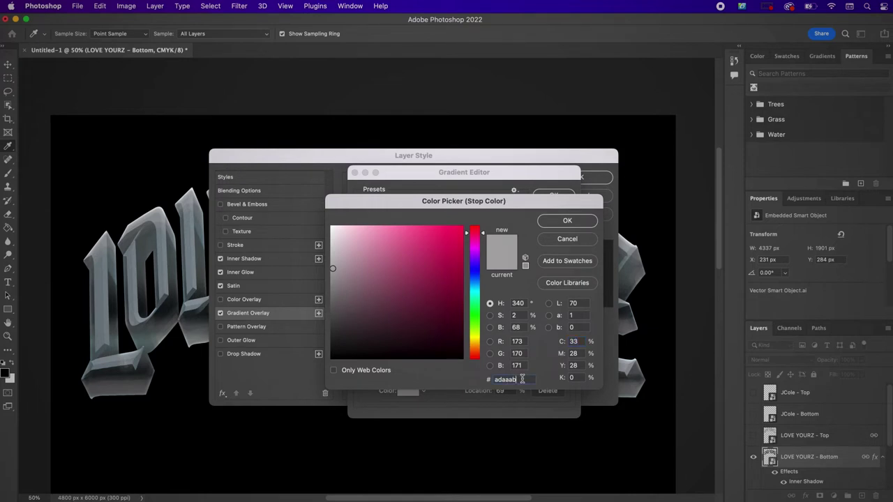
pyautogui.moveTo(522, 378); pyautogui.dragTo(469, 376)
pyautogui.write('9')
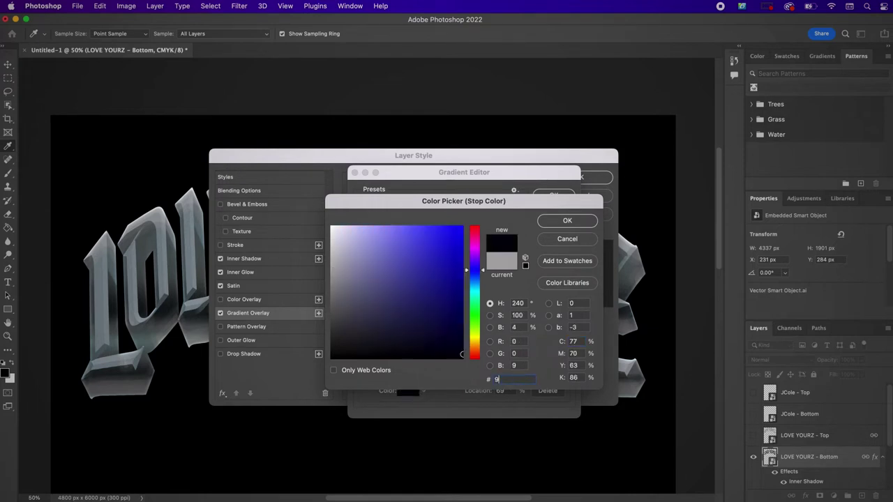
pyautogui.write('59595')
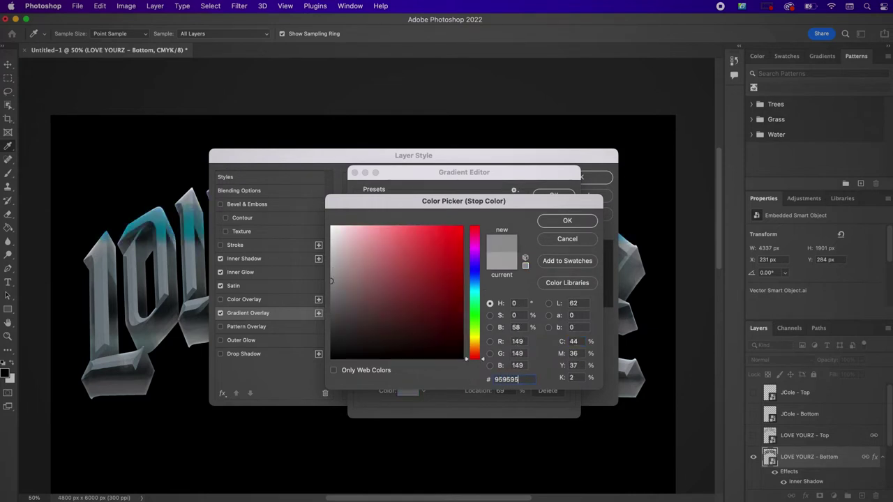
pyautogui.click(565, 222)
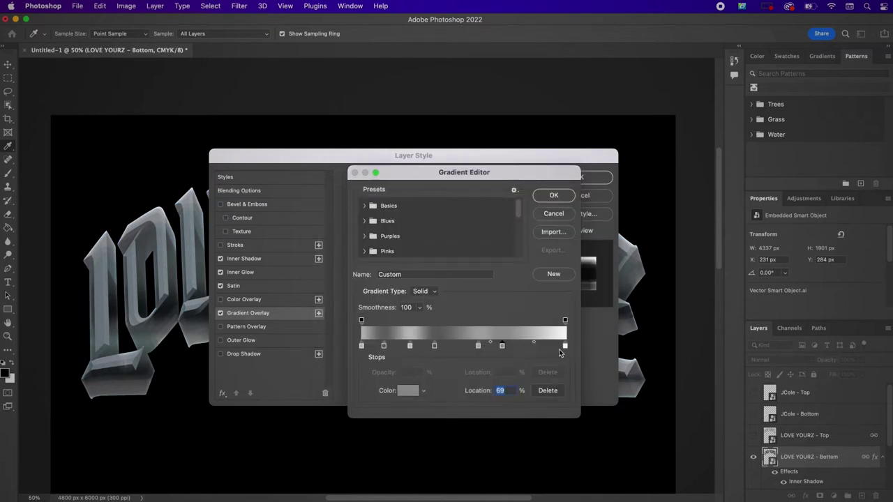
# Set the gradient's end color stop at 100% to #303030 and accept the edited gradient
pyautogui.click(565, 347)
pyautogui.click(409, 391)
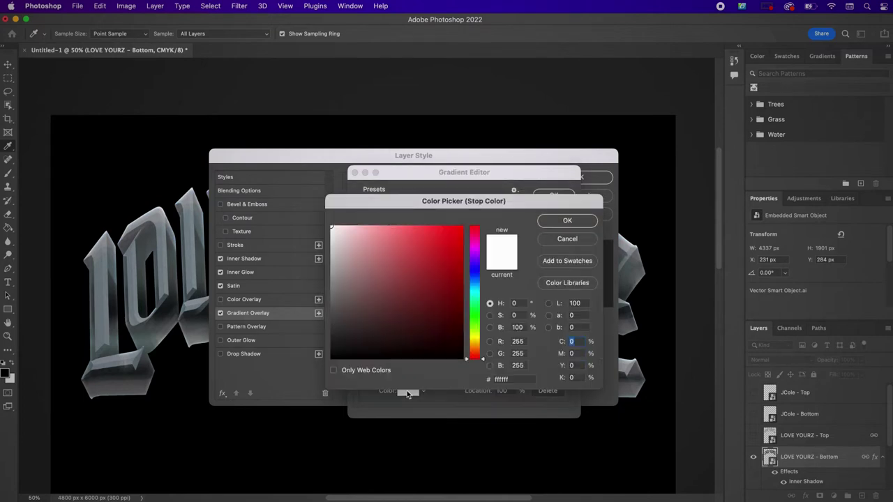
pyautogui.doubleClick(513, 380)
pyautogui.write('3030')
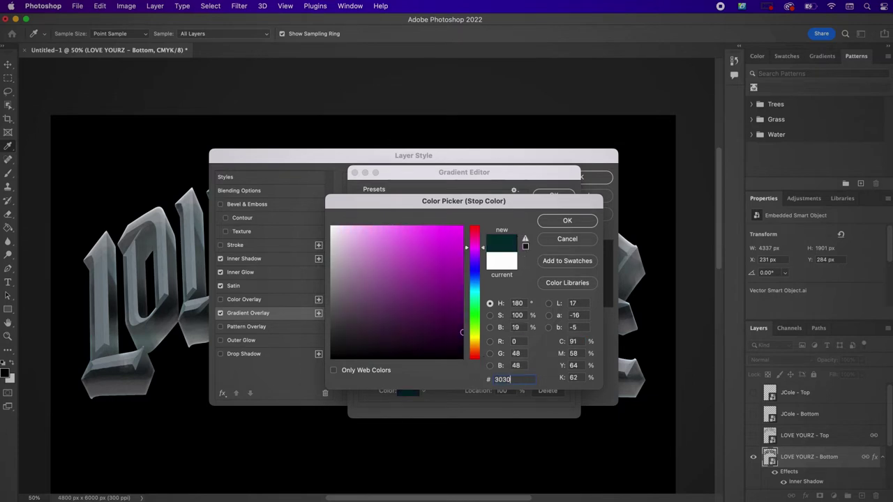
pyautogui.write('30')
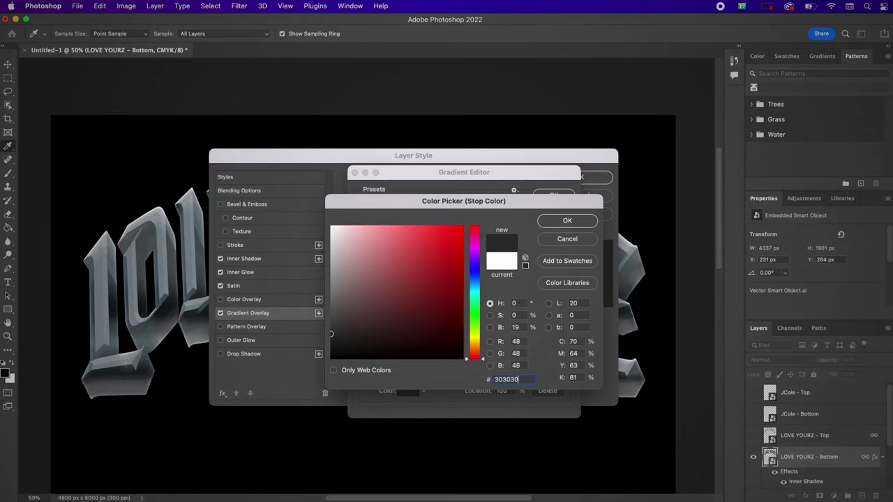
pyautogui.click(555, 220)
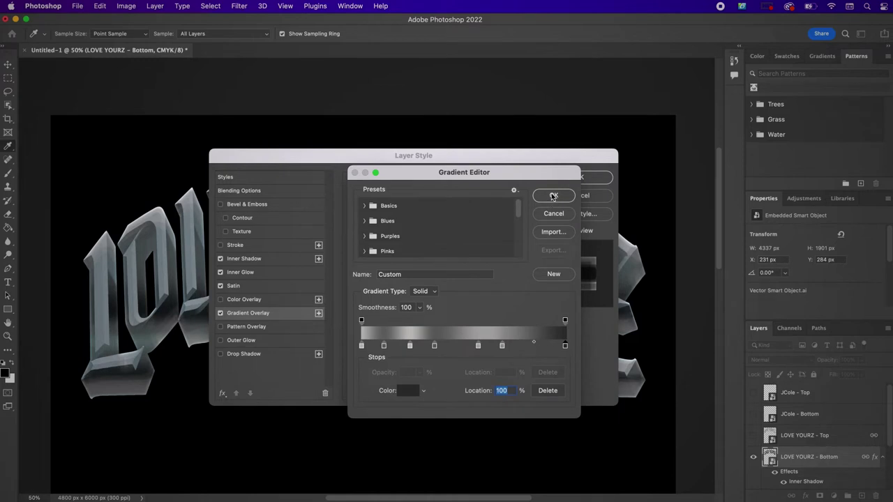
pyautogui.click(552, 197)
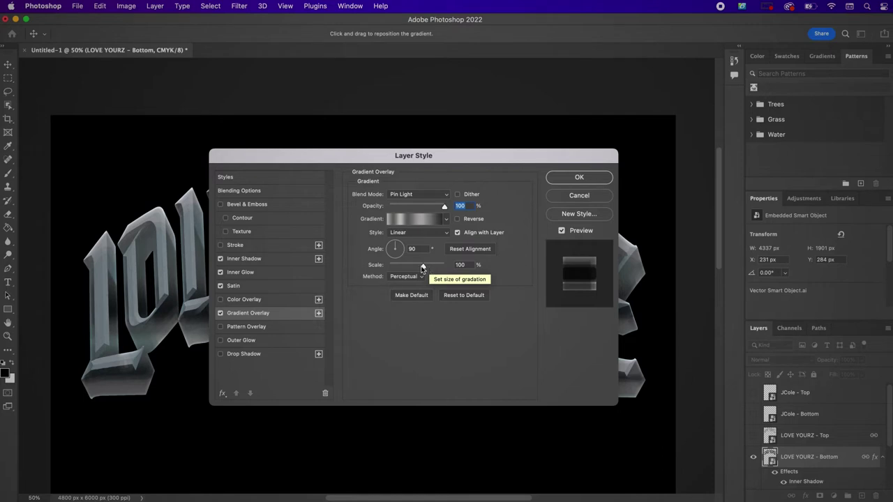
# Add a Drop Shadow effect to the LOVE YOURZ - Bottom layer and set its color to #b2d7e7
pyautogui.click(244, 354)
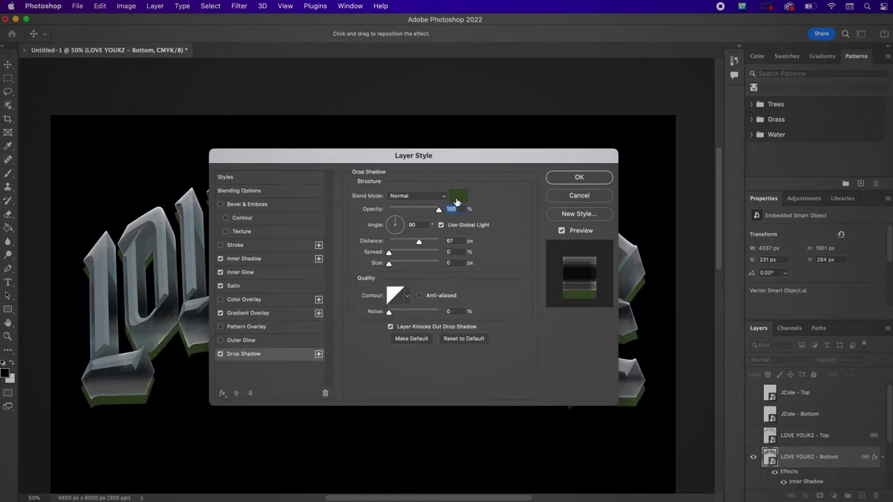
pyautogui.click(457, 199)
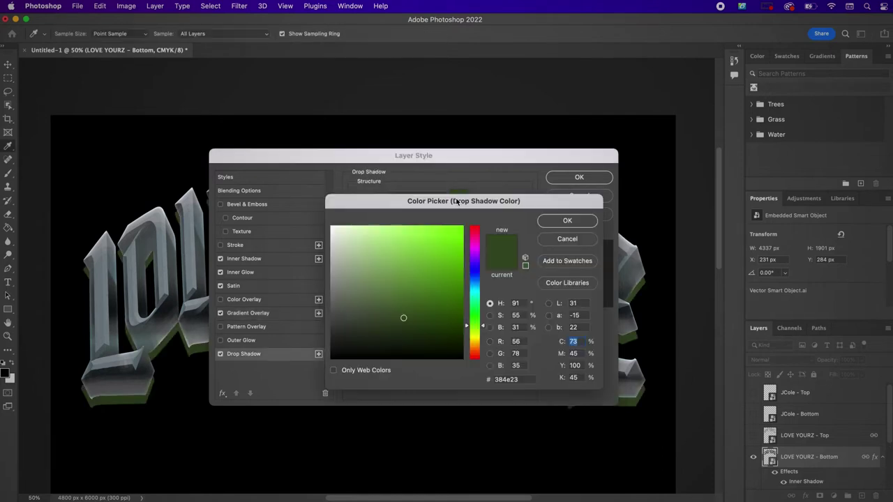
pyautogui.click(515, 380)
pyautogui.write('b2d')
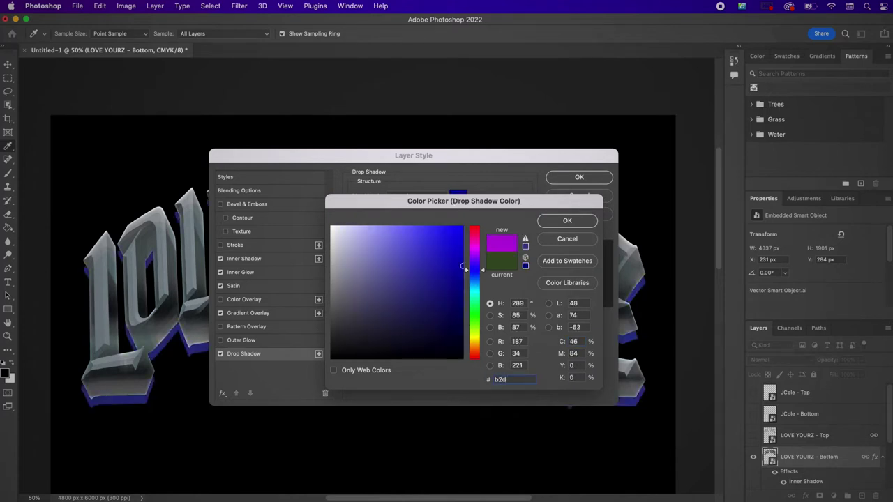
pyautogui.write('7e7')
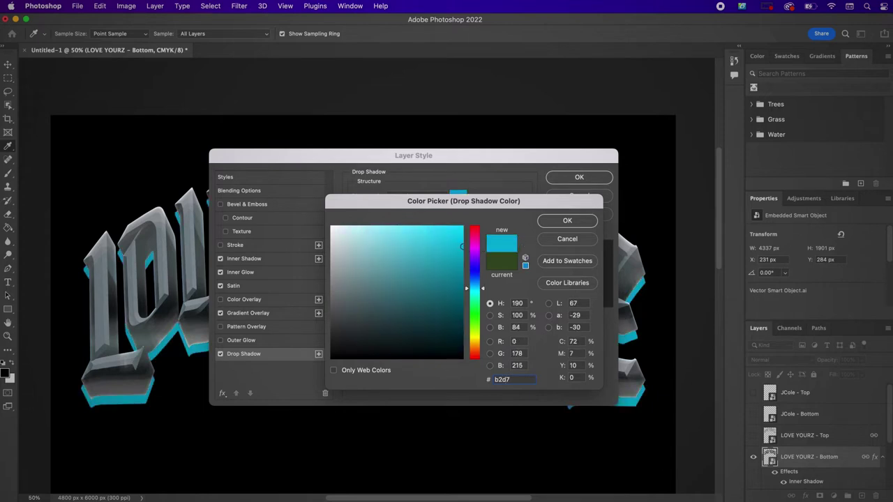
pyautogui.click(567, 221)
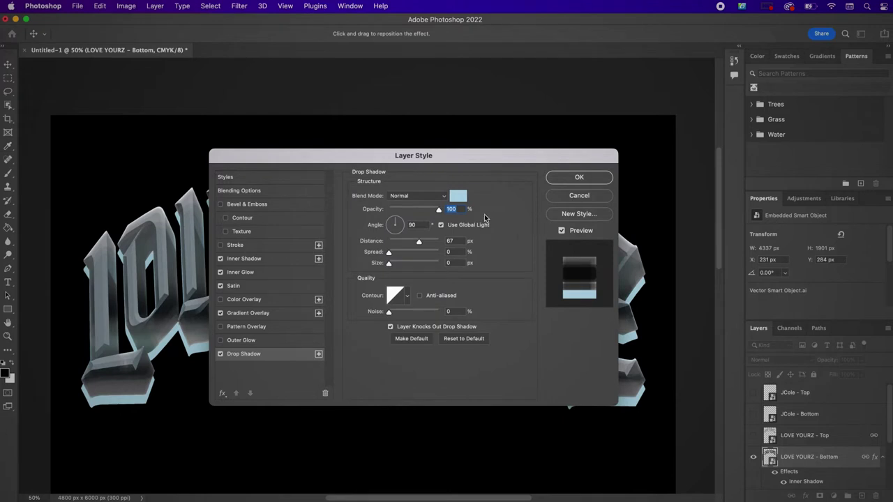
# Set the drop shadow's blend mode to Pin Light, its opacity to 93% and its angle to -85°
pyautogui.click(431, 199)
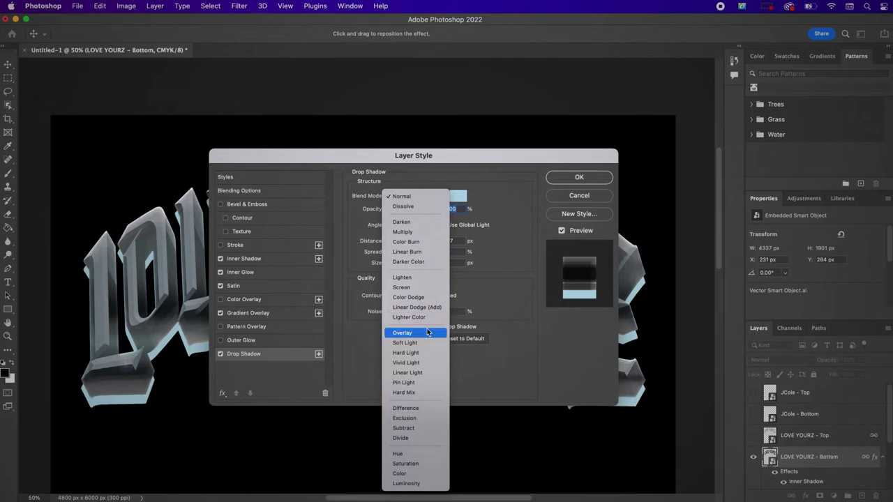
pyautogui.click(425, 384)
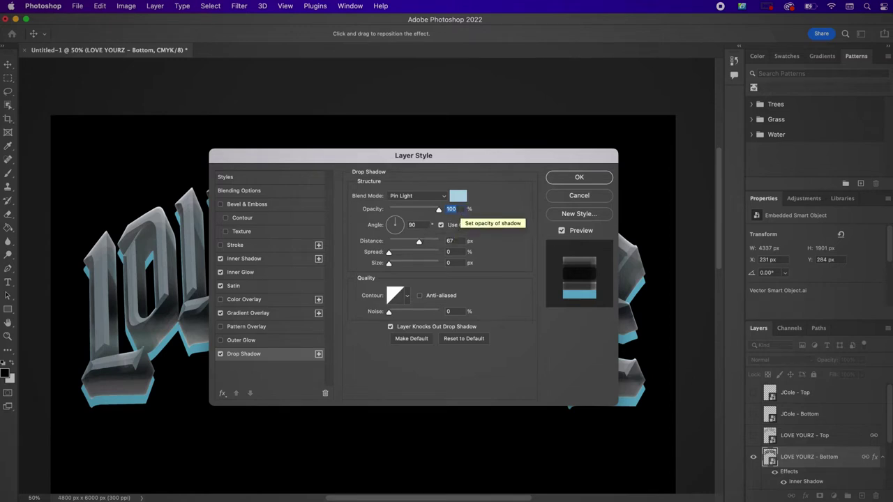
pyautogui.write('93')
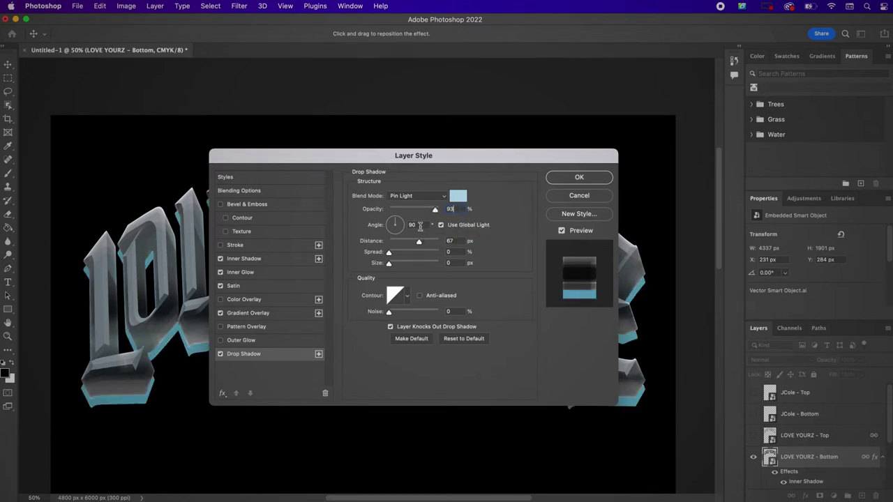
pyautogui.press('Tab')
pyautogui.write('-85')
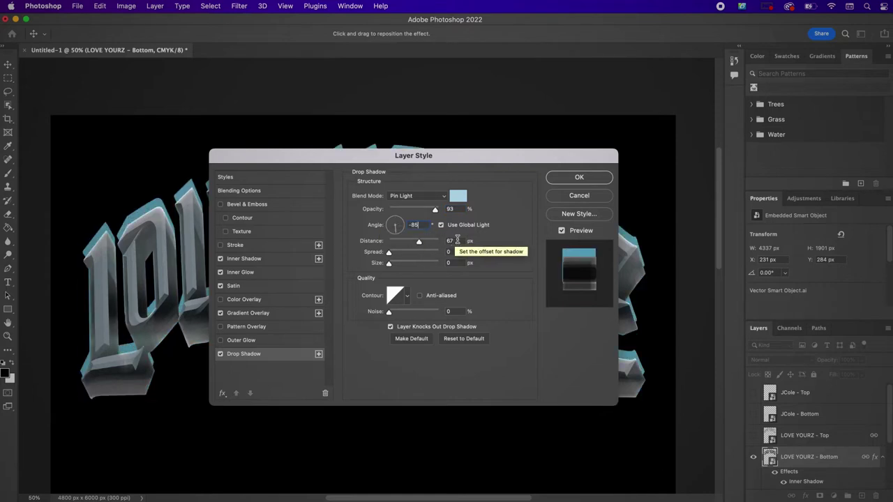
# Set the drop shadow's distance to 33 px, spread to 0% and size to 88 px, and apply the layer style
pyautogui.press('Tab')
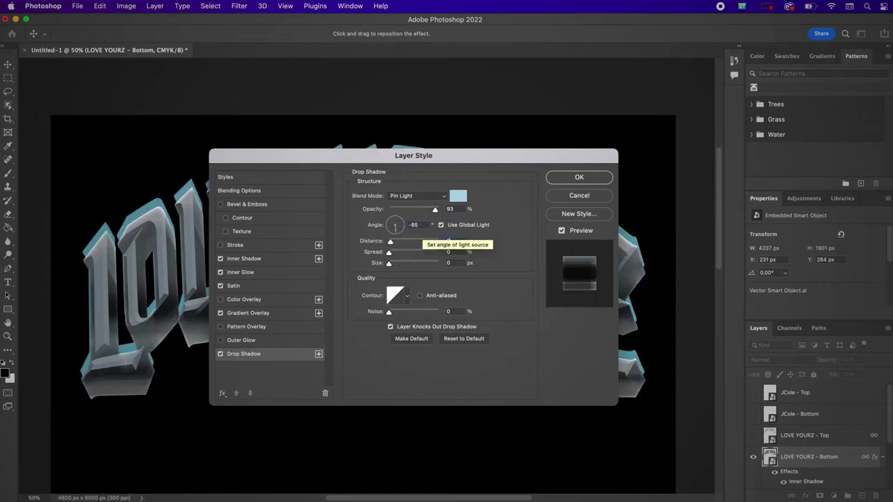
pyautogui.write('33')
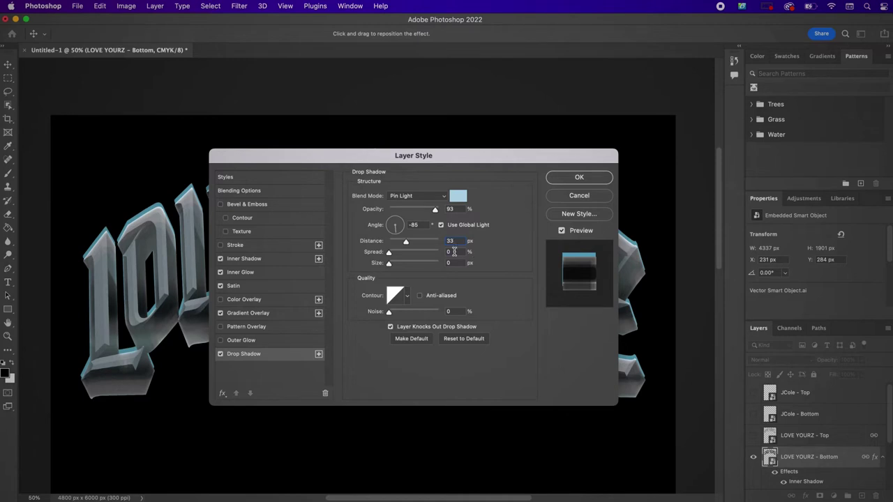
pyautogui.press('Tab')
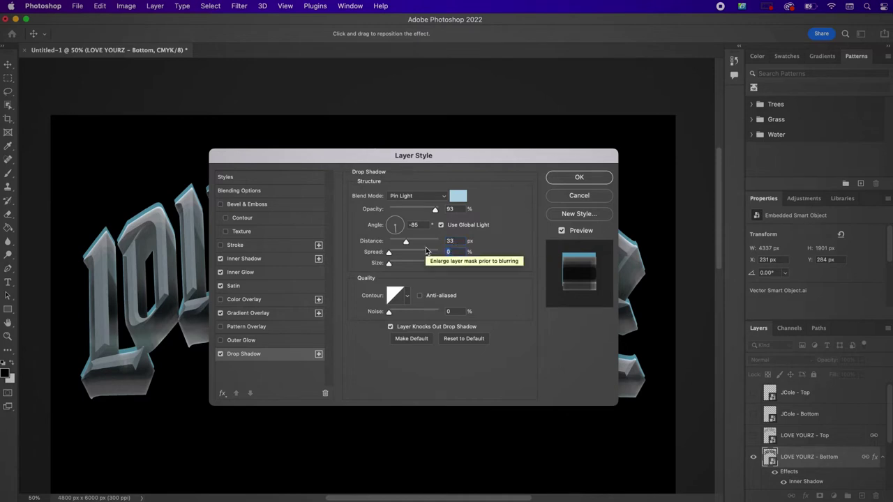
pyautogui.write('0')
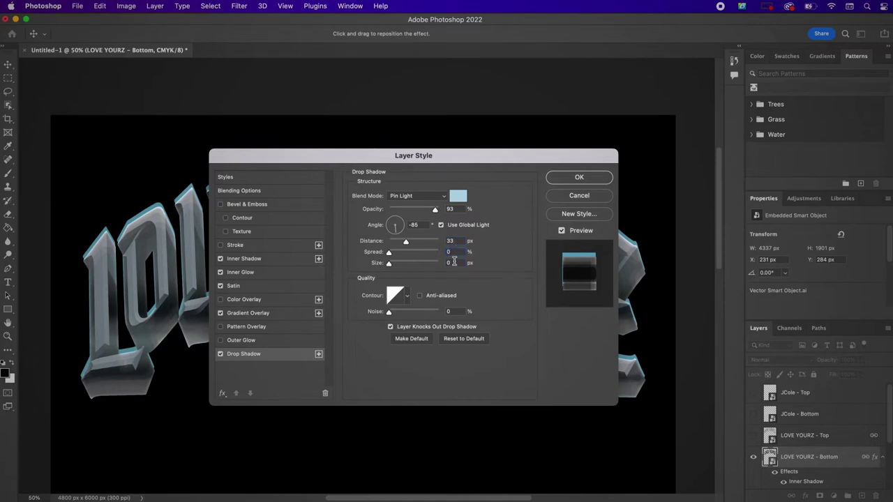
pyautogui.press('Tab')
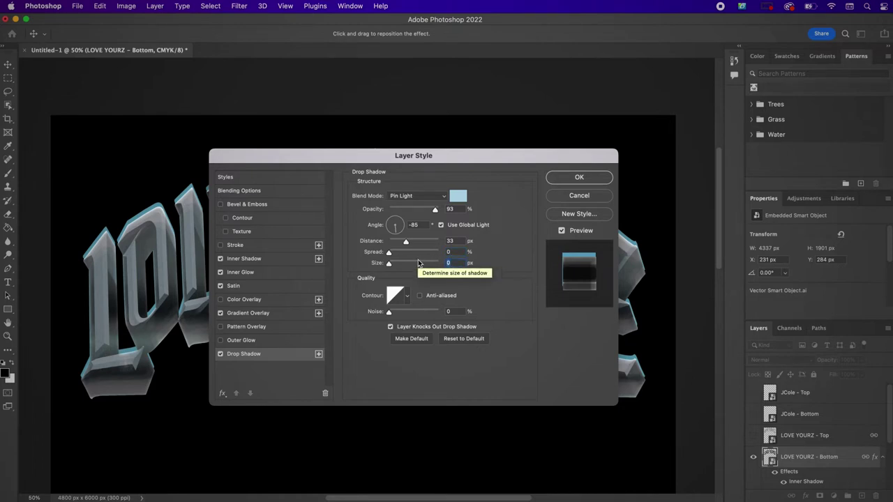
pyautogui.write('88')
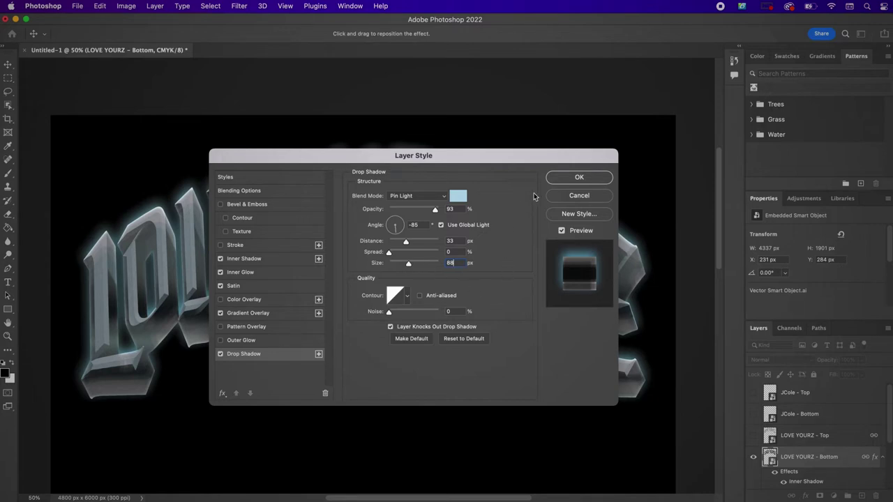
pyautogui.click(567, 179)
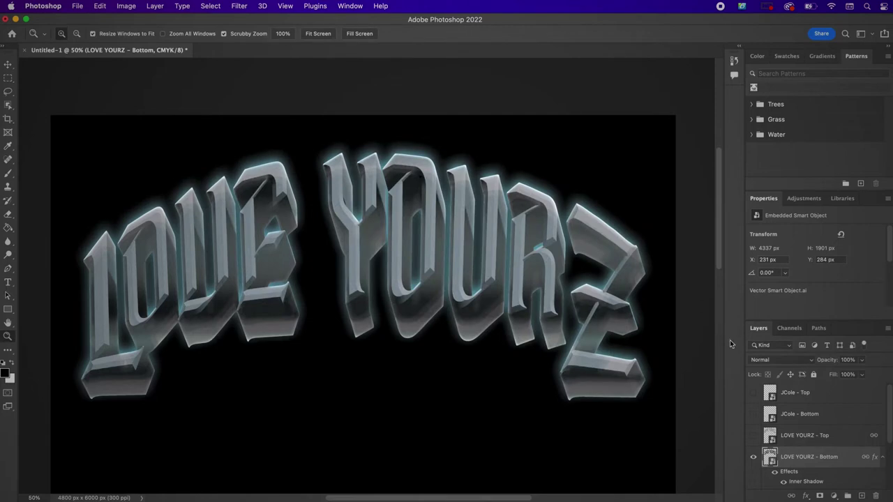
# Show the LOVE YOURZ - Top layer and add a Bevel & Emboss effect to it
pyautogui.click(752, 435)
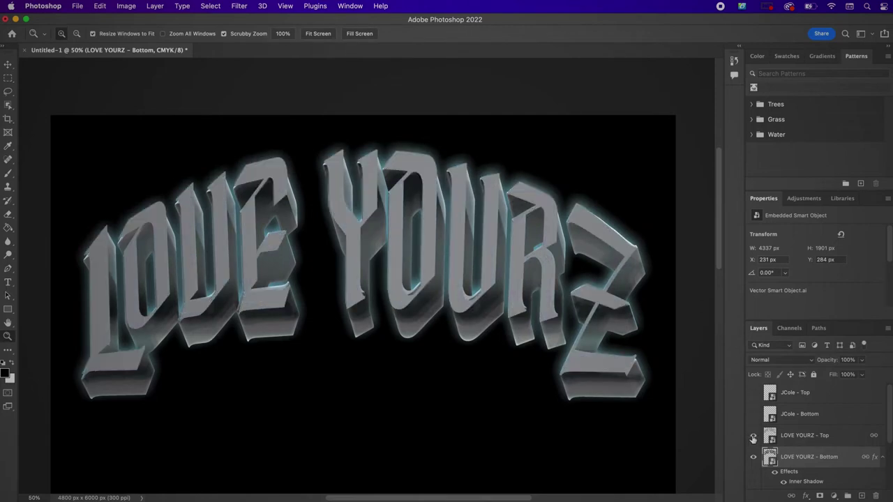
pyautogui.doubleClick(850, 440)
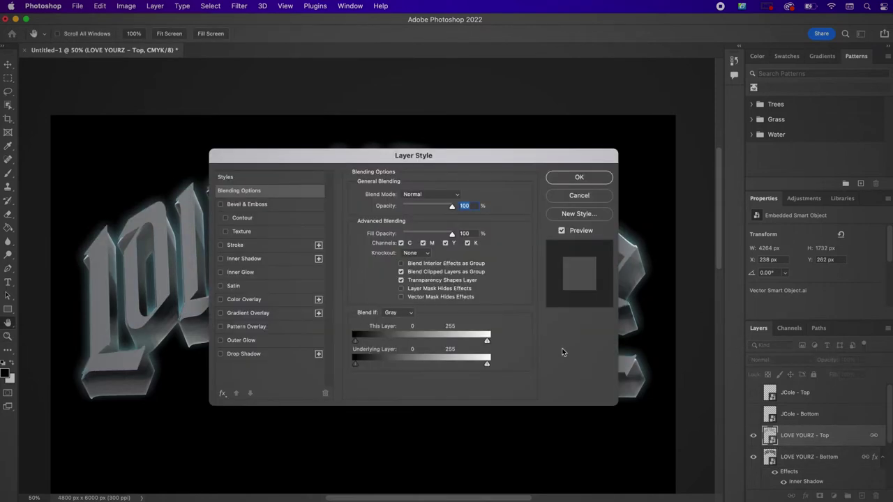
pyautogui.click(283, 204)
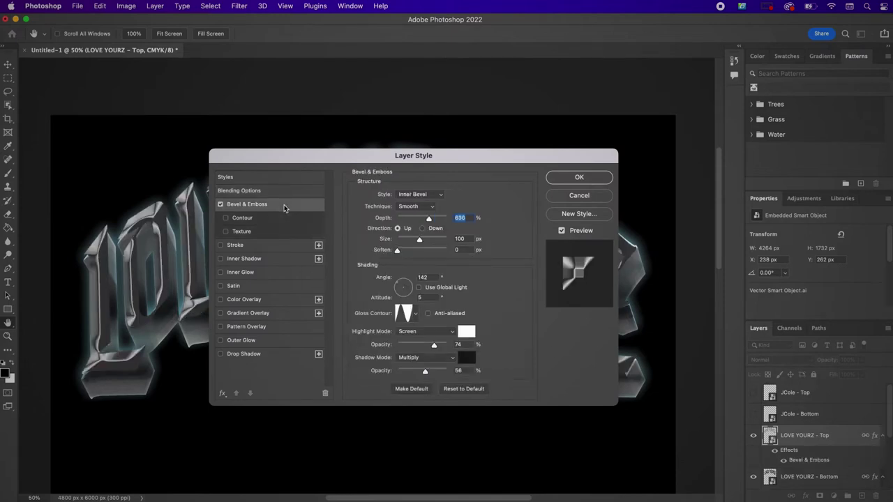
# Use #ffffff as the bevel's highlight color and set its shadow color to #030403
pyautogui.click(467, 334)
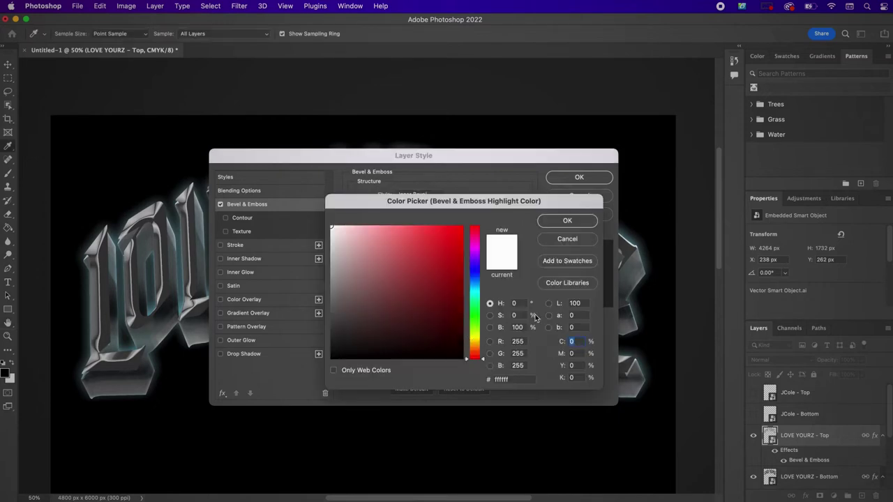
pyautogui.click(566, 222)
pyautogui.click(467, 358)
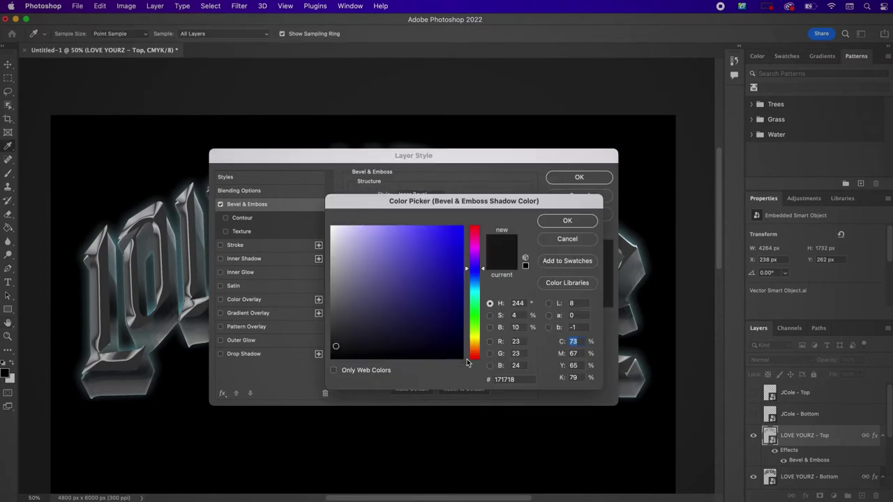
pyautogui.moveTo(519, 379); pyautogui.dragTo(502, 379)
pyautogui.write('030')
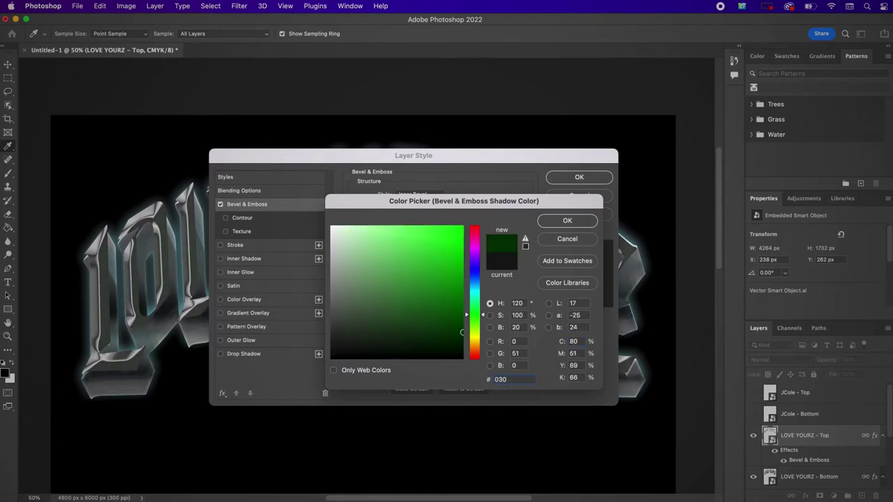
pyautogui.write('403')
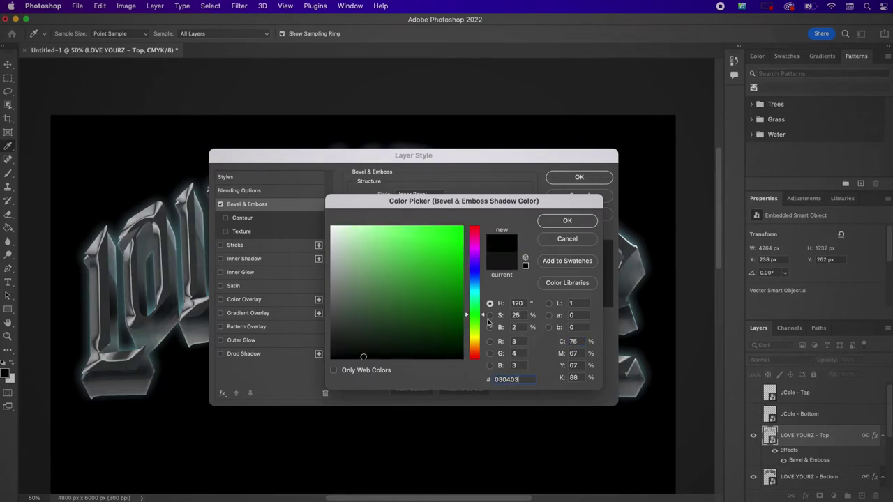
pyautogui.click(553, 220)
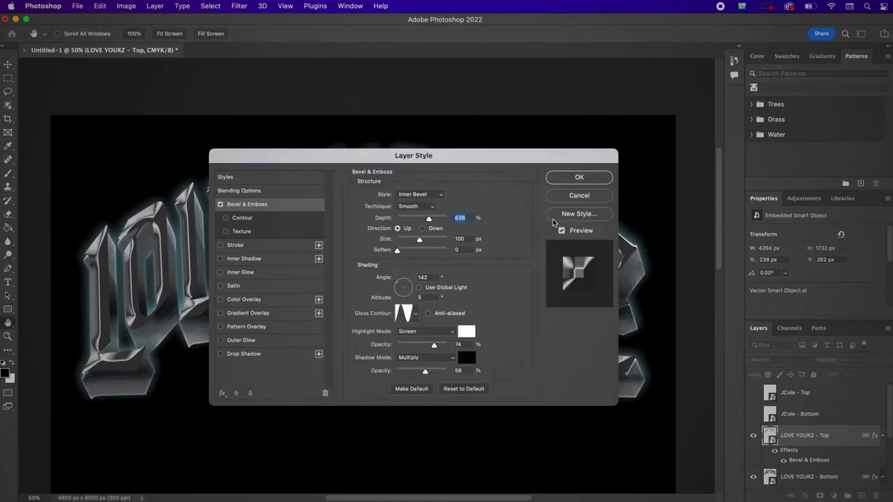
# Set the bevel's technique to Chisel Hard, its depth to 313% and its size to 18 px
pyautogui.click(427, 207)
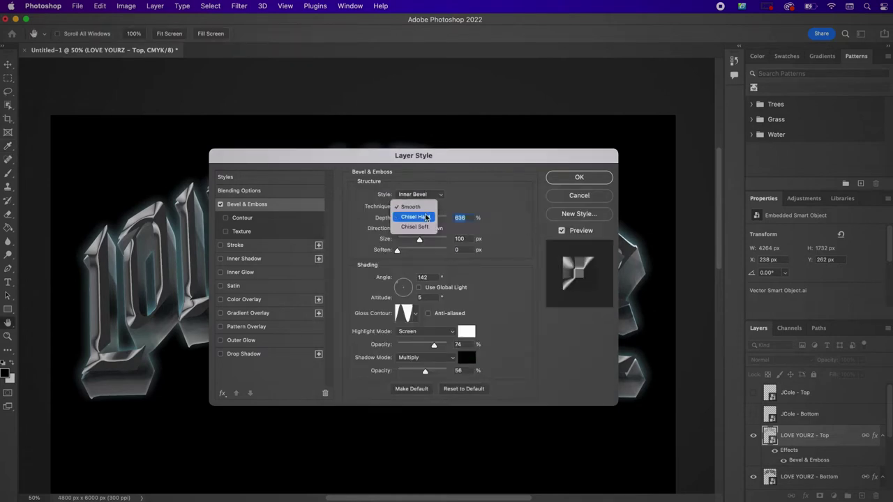
pyautogui.click(427, 217)
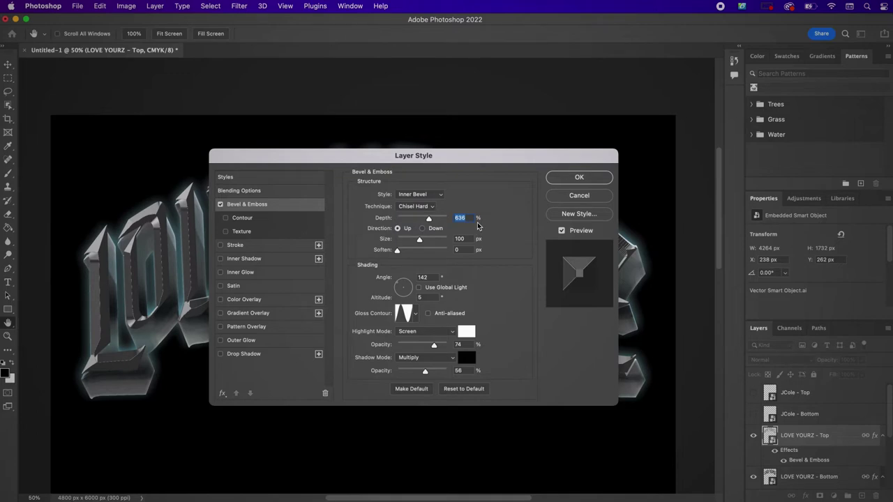
pyautogui.write('313')
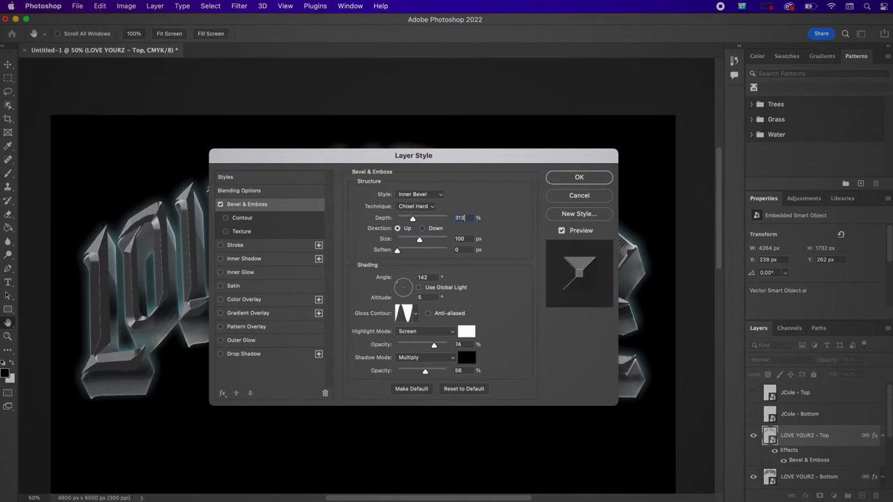
pyautogui.click(468, 239)
pyautogui.doubleClick(468, 238)
pyautogui.write('18')
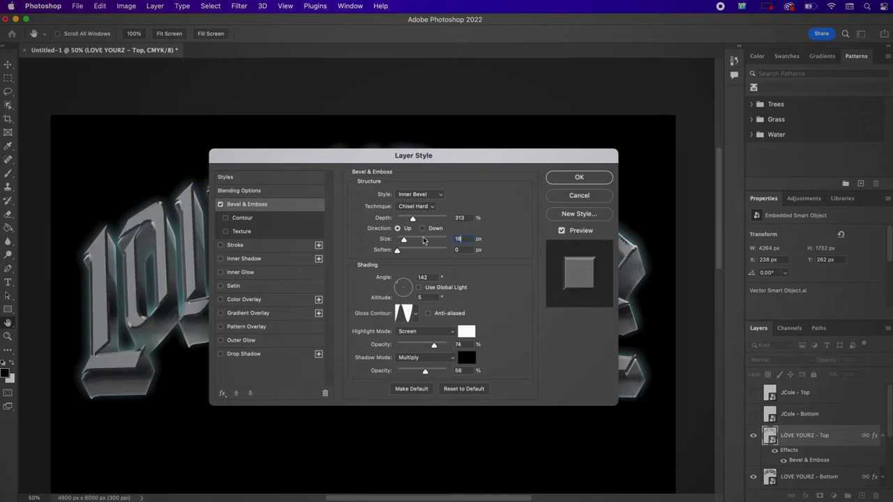
# Set the bevel's shading angle to 48° and its altitude to 16°
pyautogui.doubleClick(426, 277)
pyautogui.write('48')
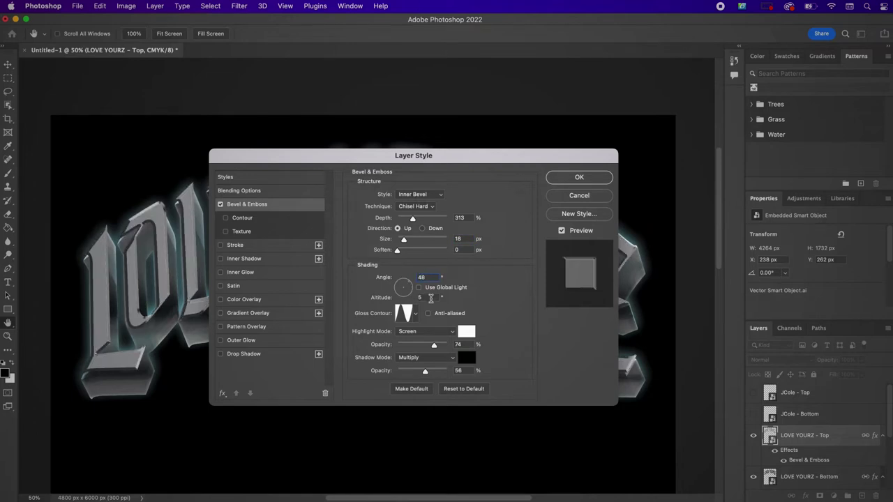
pyautogui.doubleClick(431, 298)
pyautogui.write('16')
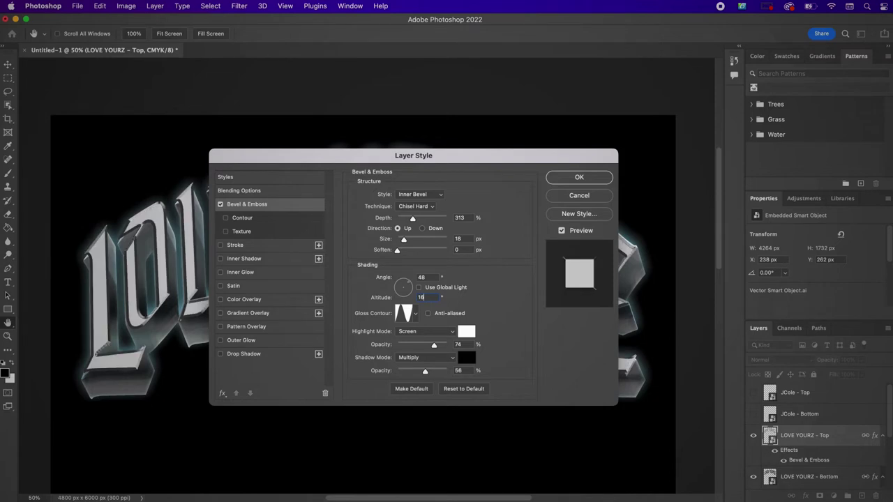
# Change the bevel's gloss contour to the V-shaped inverted cone preset
pyautogui.click(414, 314)
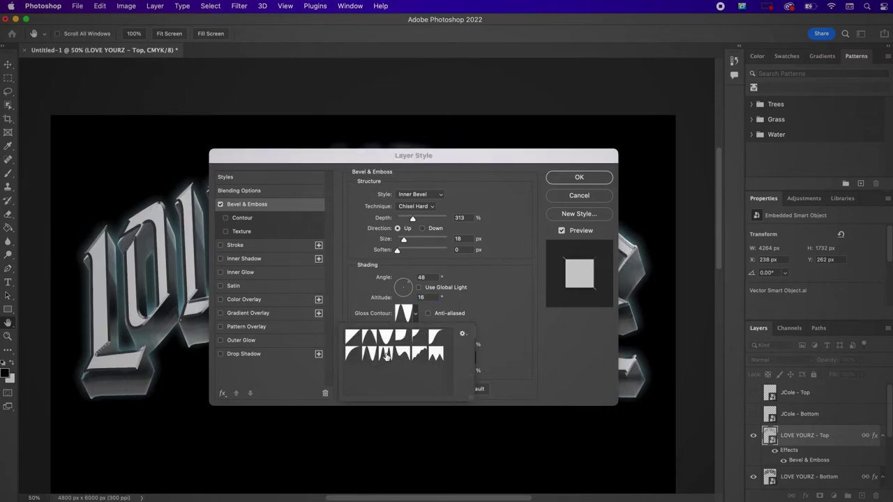
pyautogui.click(386, 338)
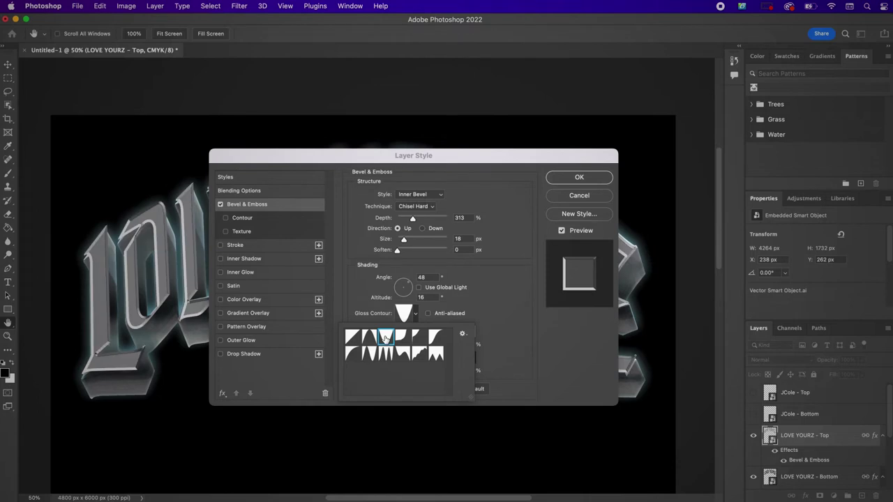
pyautogui.click(509, 314)
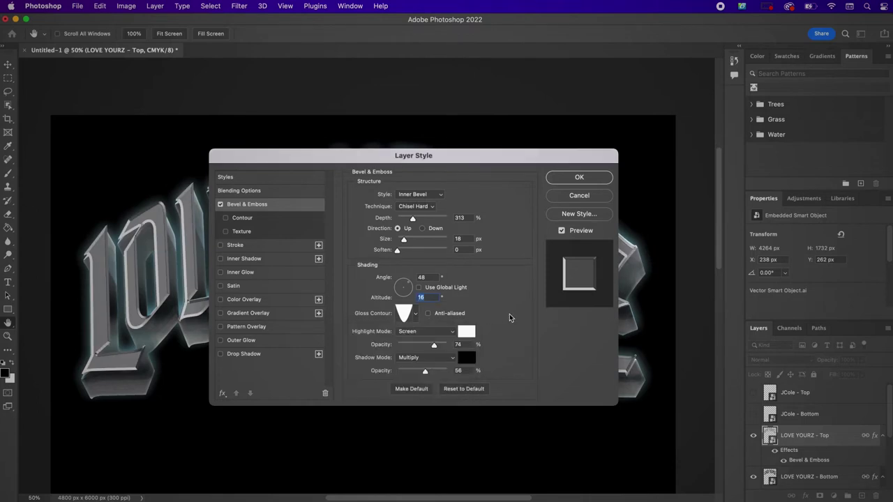
# Set the bevel's highlight opacity to 99% and its shadow opacity to 80%
pyautogui.click(457, 343)
pyautogui.write('99')
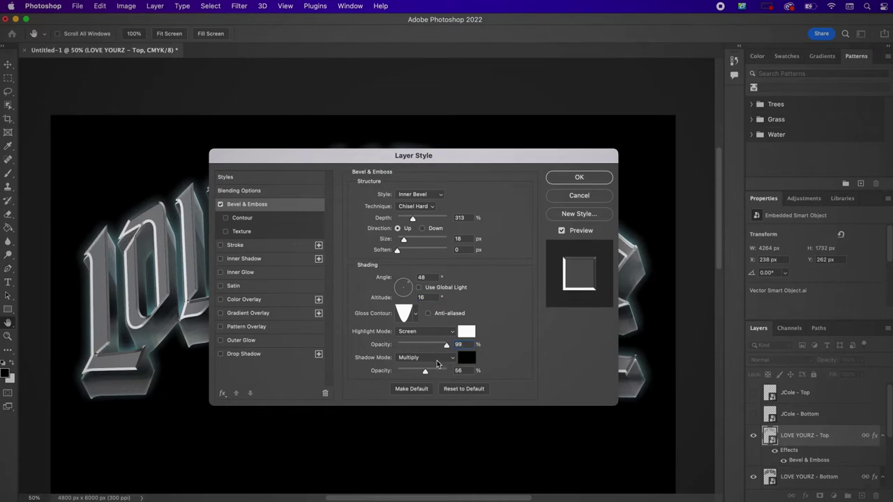
pyautogui.press('Tab')
pyautogui.write('80')
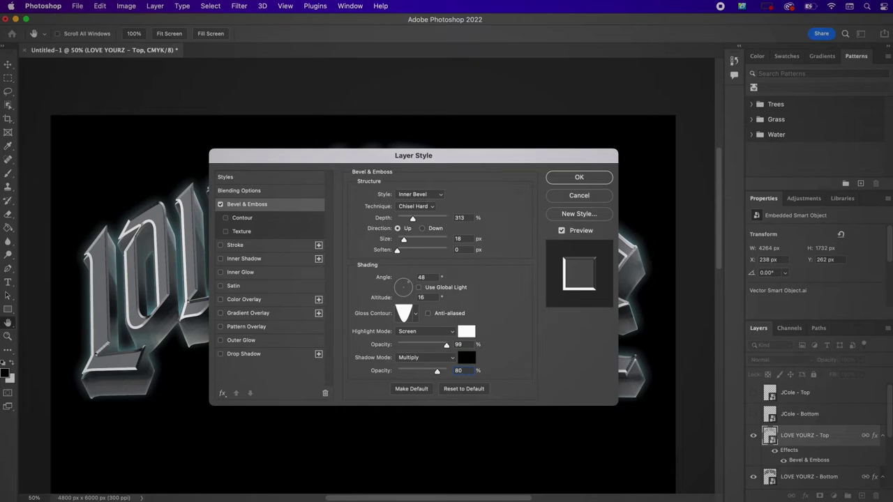
# Add a Stroke effect to the LOVE YOURZ - Top layer with a solid #000000 color fill
pyautogui.click(242, 250)
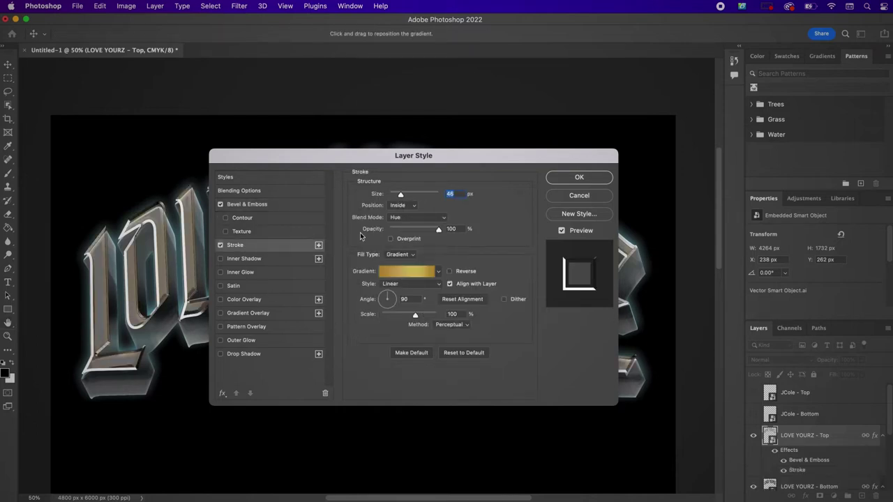
pyautogui.click(400, 256)
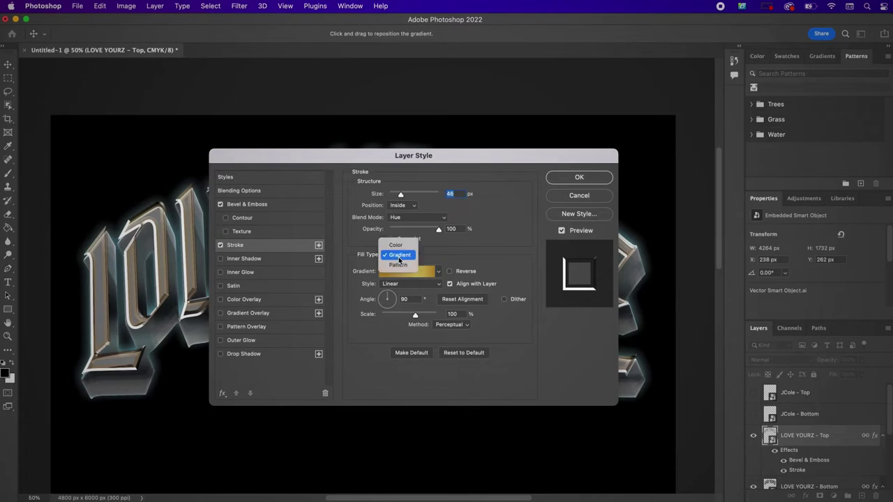
pyautogui.click(395, 245)
pyautogui.click(380, 274)
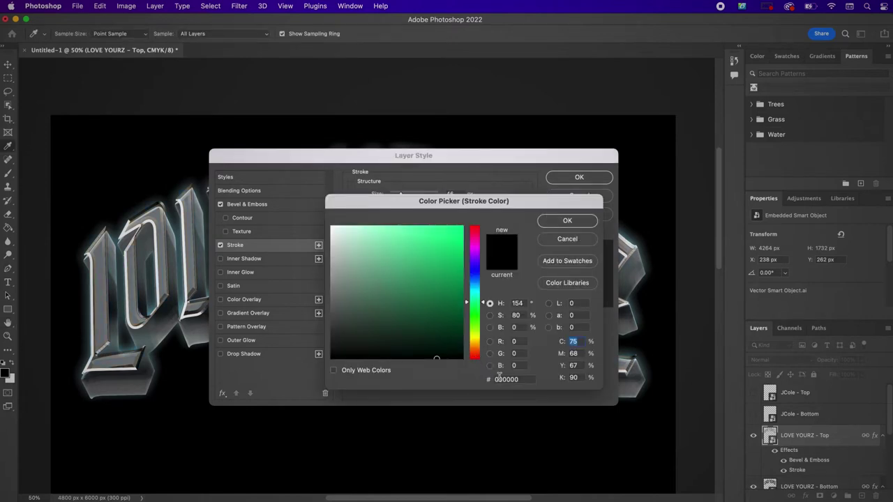
pyautogui.click(568, 221)
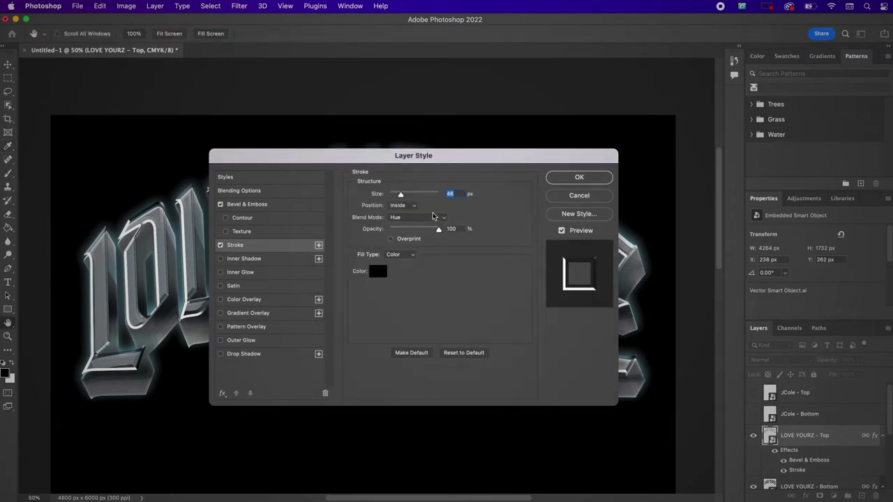
# Set the stroke's size to 13 px and its blend mode to Hard Light
pyautogui.write('13')
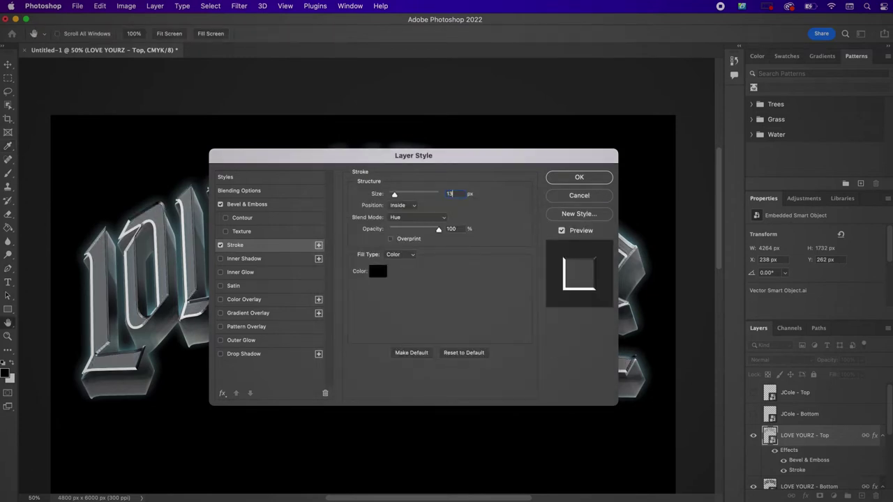
pyautogui.click(403, 217)
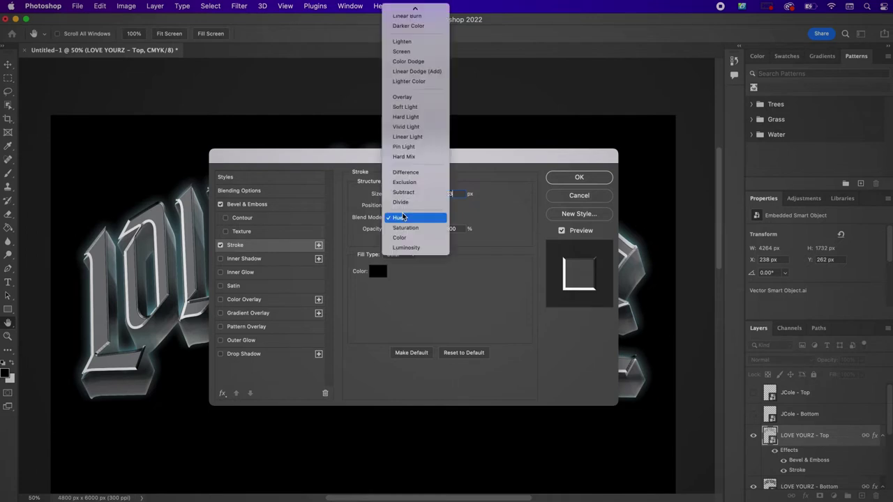
pyautogui.click(407, 117)
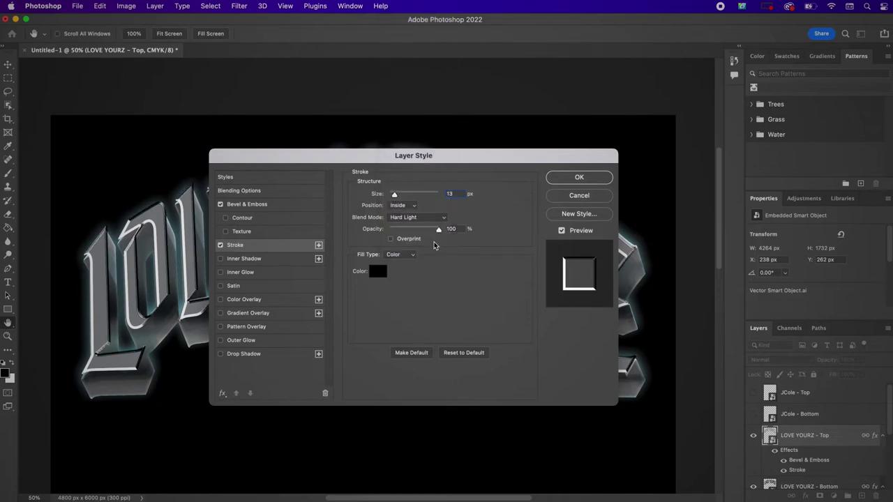
# Add an Inner Shadow effect to the LOVE YOURZ - Top layer and set its color to #113f4a
pyautogui.click(232, 261)
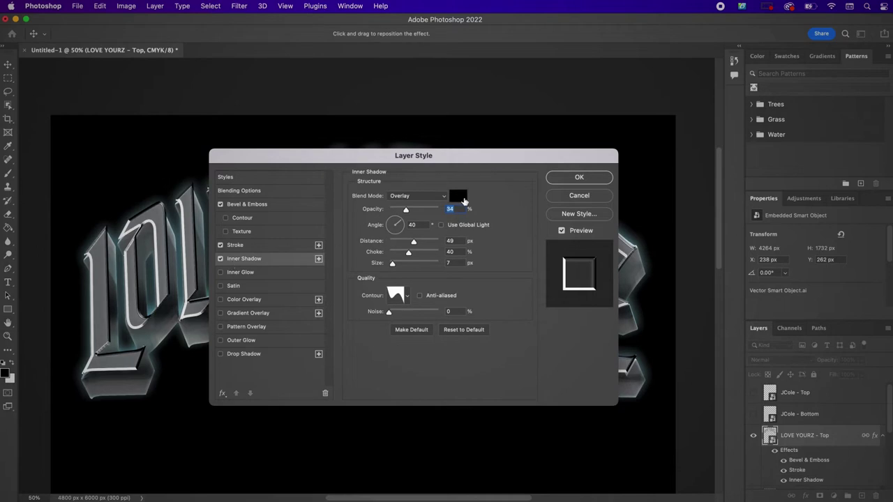
pyautogui.click(458, 196)
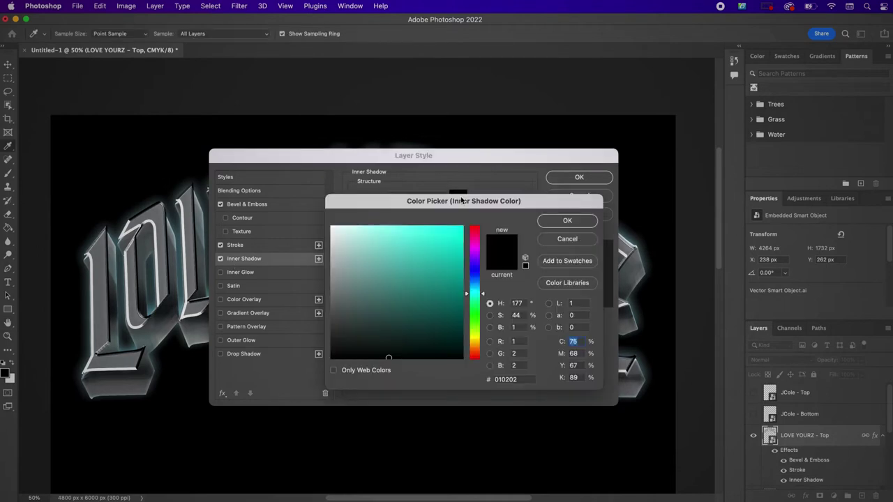
pyautogui.doubleClick(514, 379)
pyautogui.write('113')
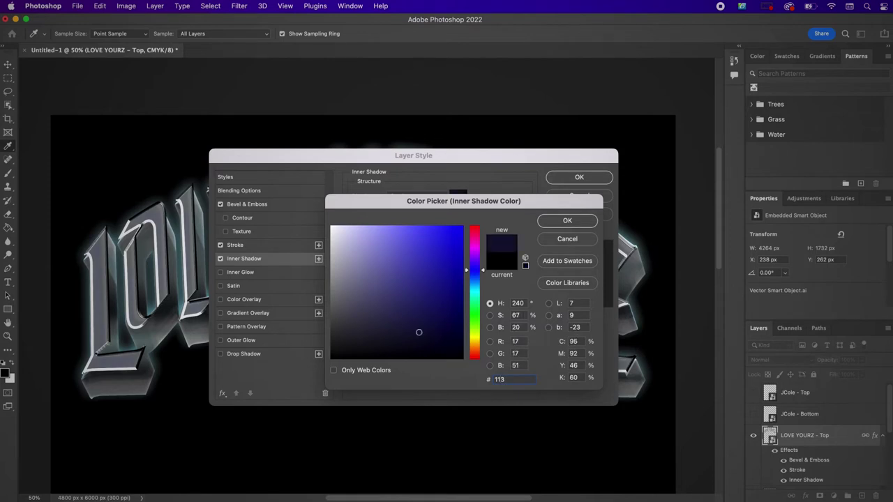
pyautogui.write('f4a')
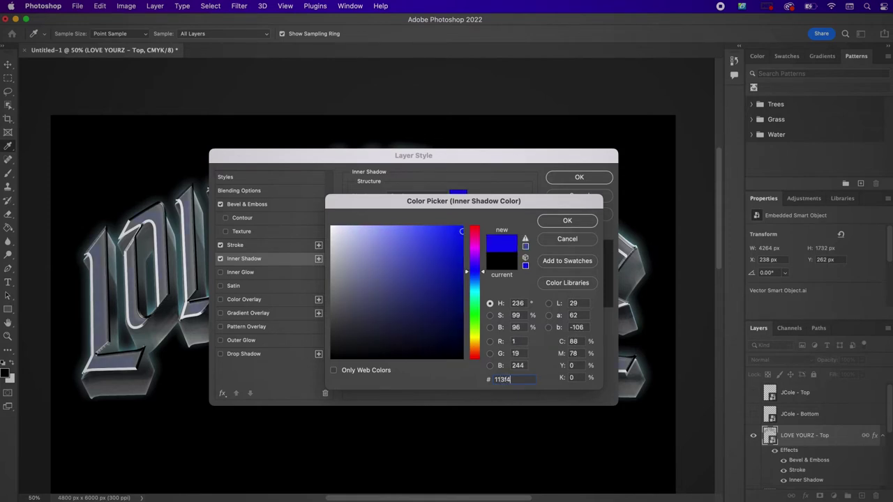
pyautogui.click(559, 222)
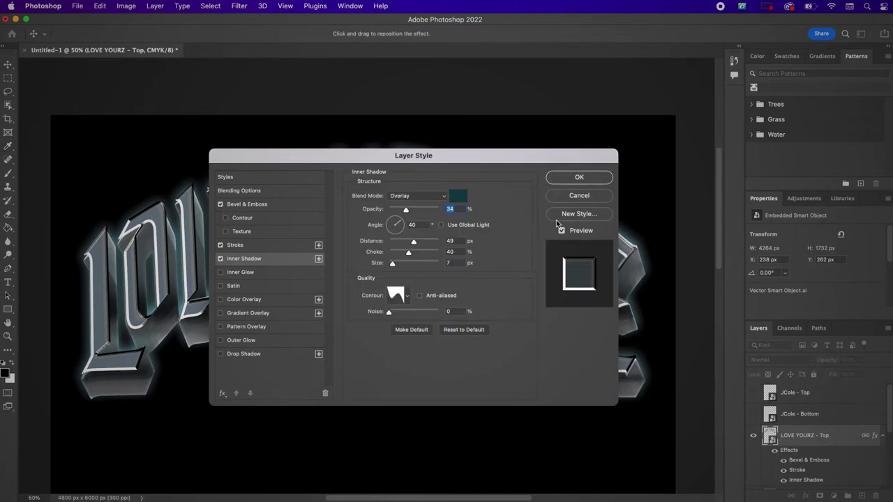
# Set the inner shadow's distance to 29 px, choke to 50%, size to 38 px and blend mode to Linear Burn
pyautogui.doubleClick(459, 240)
pyautogui.write('29')
pyautogui.press('Tab')
pyautogui.write('50')
pyautogui.press('Tab')
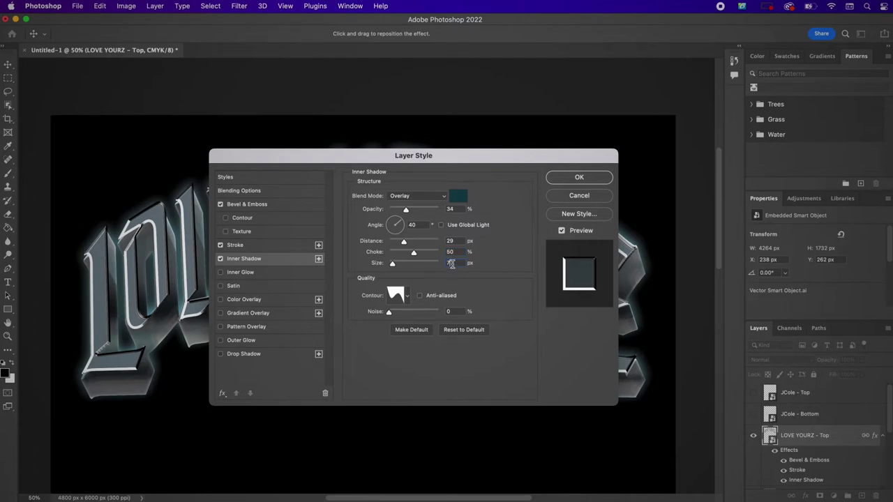
pyautogui.write('38')
pyautogui.click(411, 199)
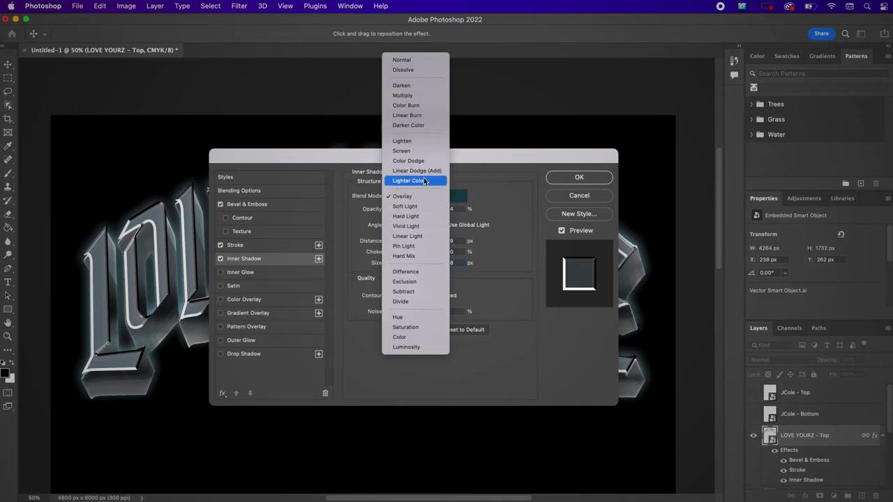
pyautogui.click(409, 116)
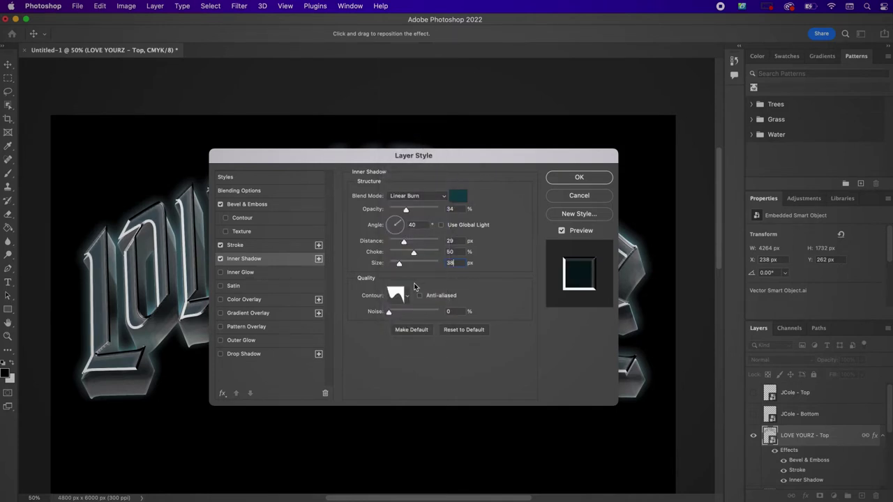
# Apply the Ring contour preset to the inner shadow and set its noise to 79%
pyautogui.click(406, 293)
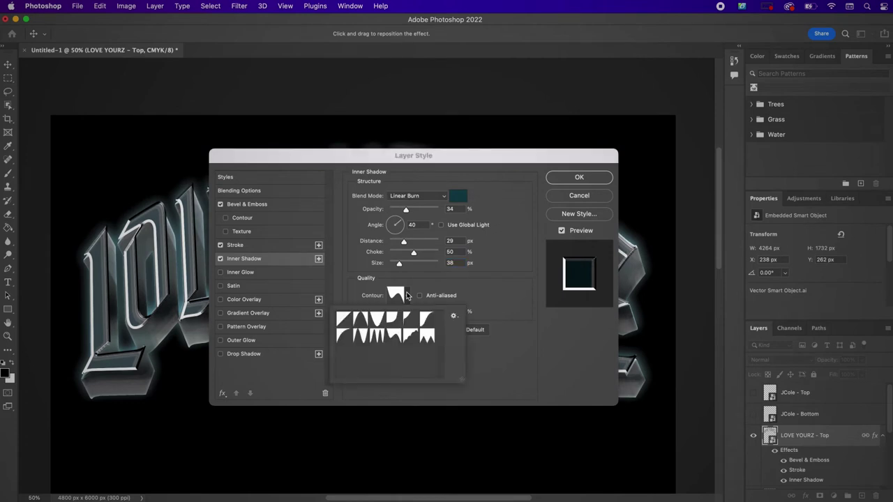
pyautogui.click(362, 338)
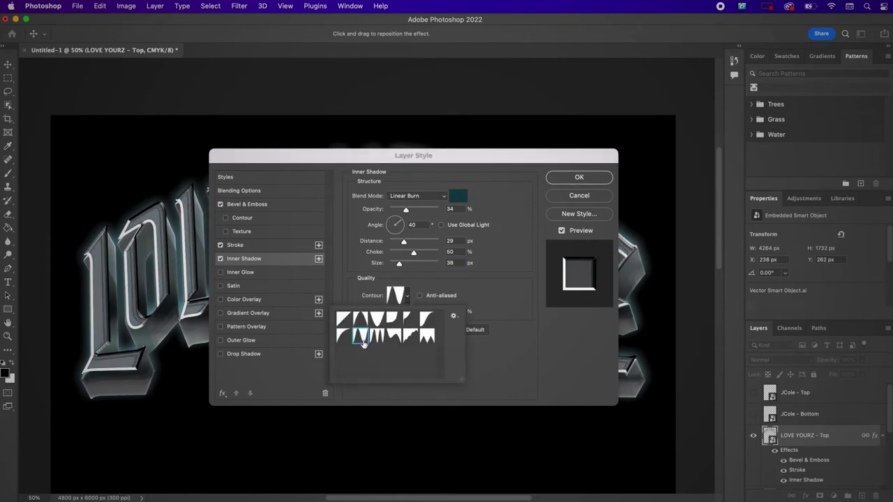
pyautogui.click(520, 340)
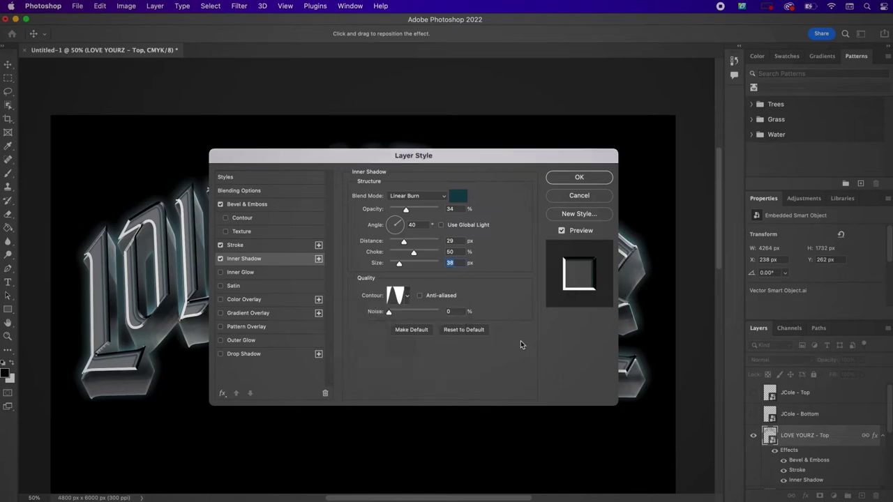
pyautogui.click(455, 311)
pyautogui.write('79')
# Add an Inner Glow effect with the Overlay blend mode, using #ffffff as its color
pyautogui.click(276, 274)
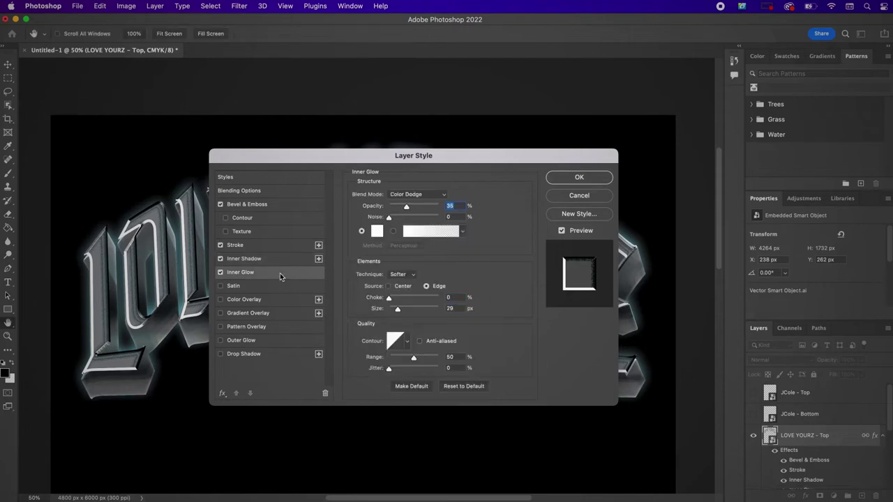
pyautogui.click(408, 196)
pyautogui.click(413, 231)
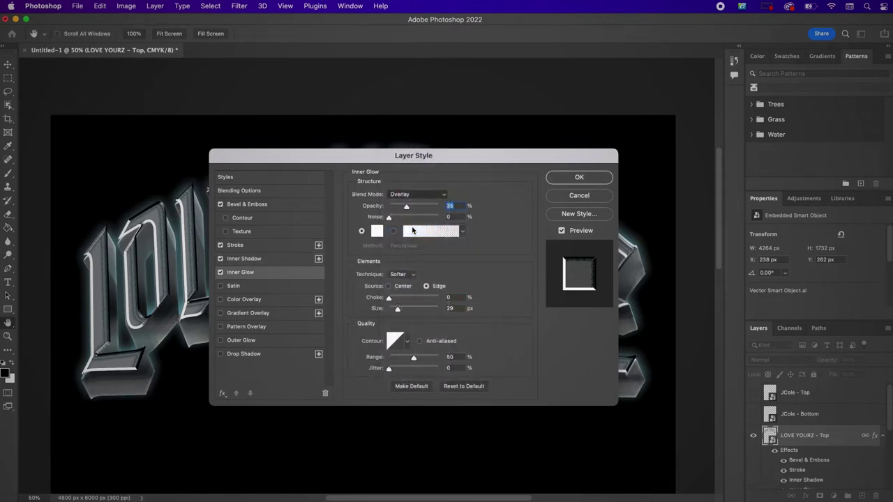
pyautogui.click(378, 233)
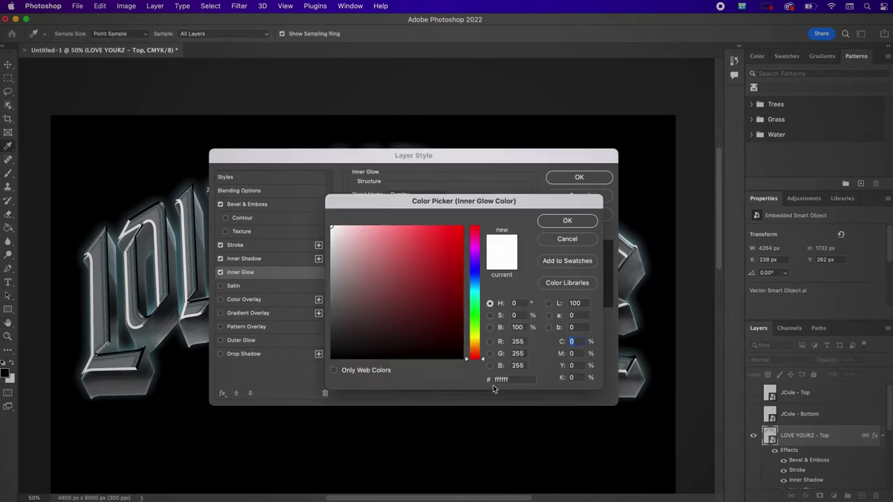
pyautogui.click(566, 222)
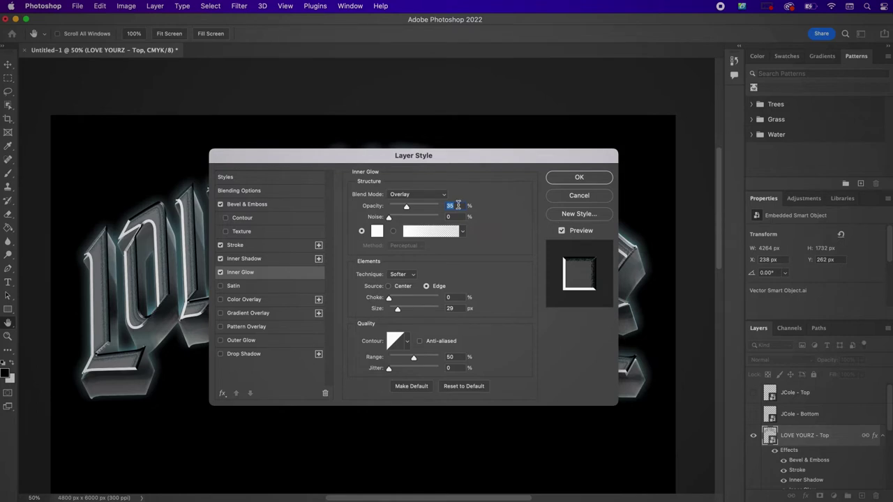
# Set the inner glow's opacity to 95%, its choke to 73% and its size to 29 px
pyautogui.write('95')
pyautogui.doubleClick(457, 296)
pyautogui.write('73')
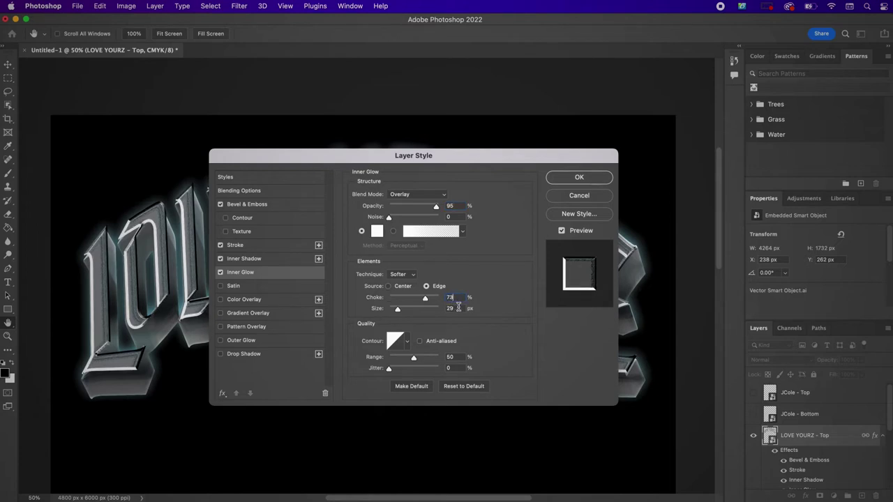
pyautogui.doubleClick(458, 308)
pyautogui.write('29')
# Add a Satin effect to the LOVE YOURZ - Top layer and set its color to #000101
pyautogui.click(235, 287)
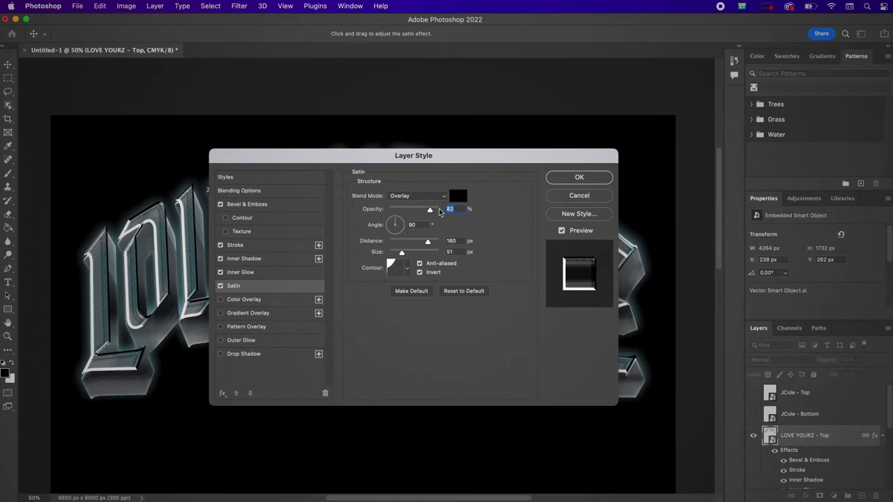
pyautogui.click(457, 196)
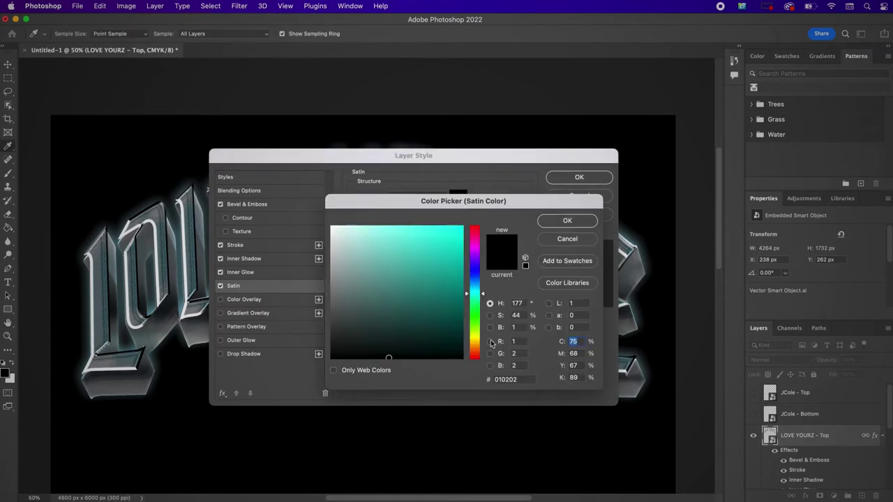
pyautogui.click(517, 379)
pyautogui.write('000101')
pyautogui.click(552, 222)
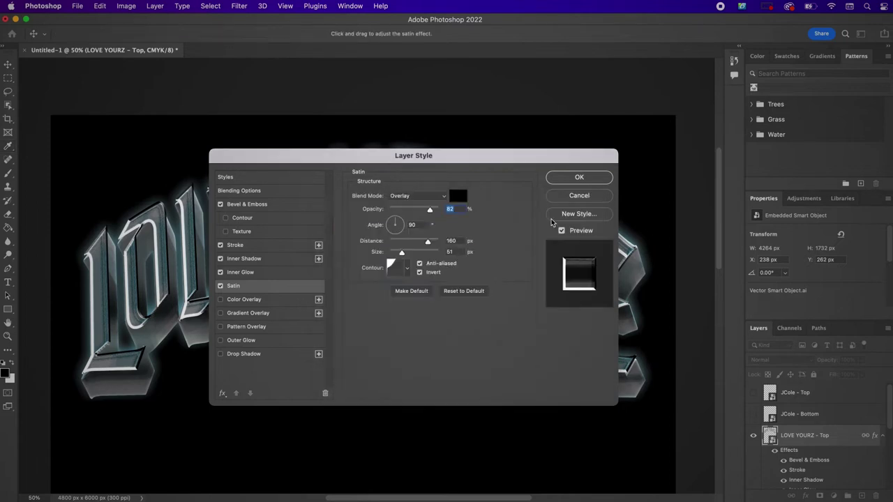
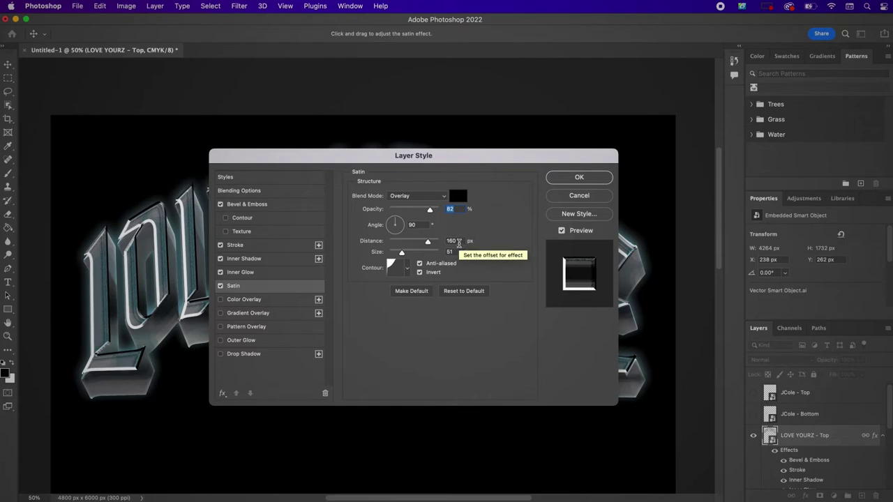
# Change the satin effect's contour to the Ring preset
pyautogui.click(408, 272)
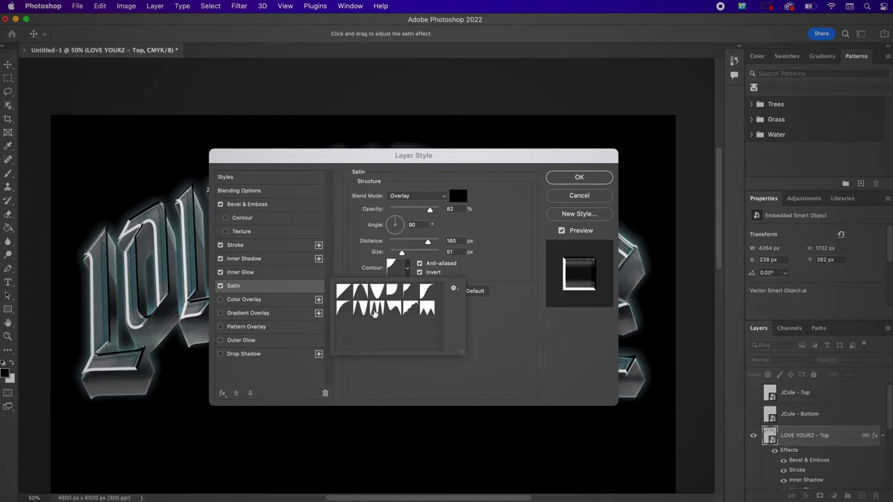
pyautogui.click(361, 311)
pyautogui.click(513, 336)
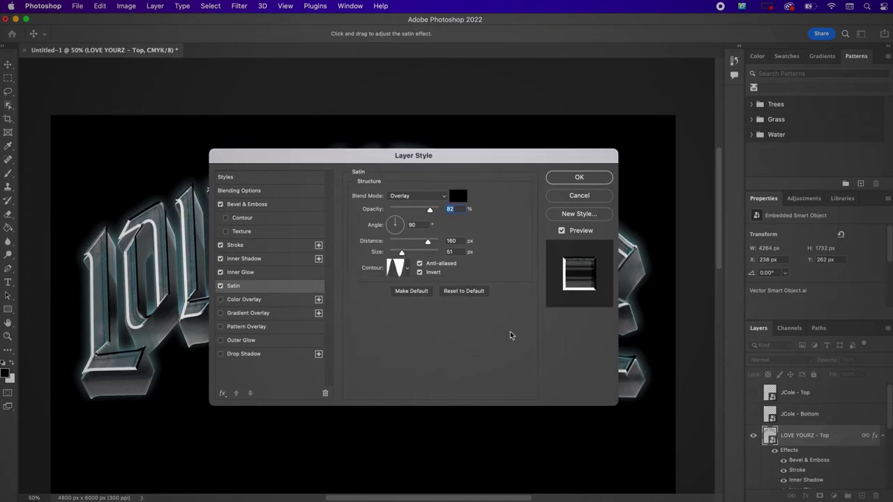
# Add a Gradient Overlay effect to the LOVE YOURZ - Top layer, reset it to its defaults and set its blend mode to Multiply
pyautogui.click(265, 316)
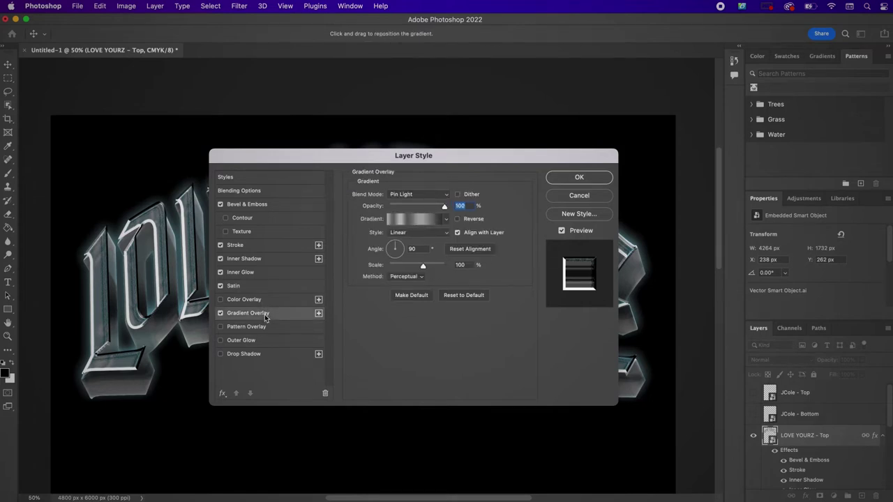
pyautogui.click(440, 295)
pyautogui.click(422, 196)
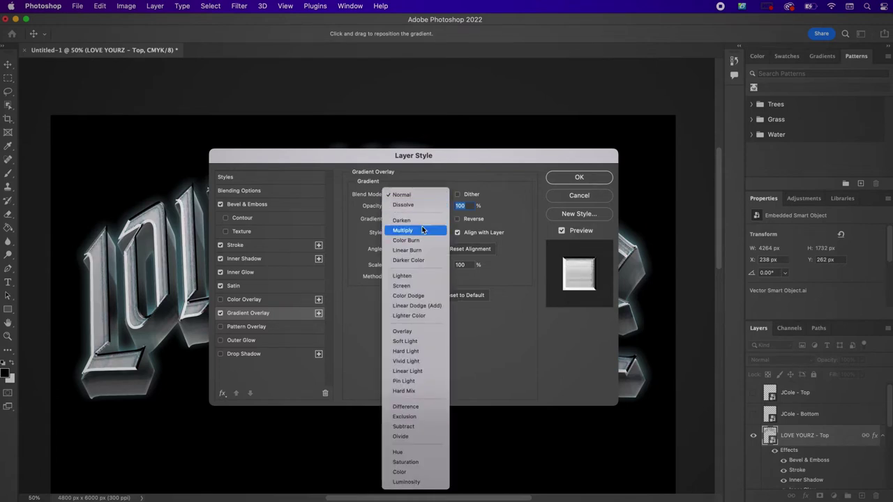
pyautogui.click(421, 231)
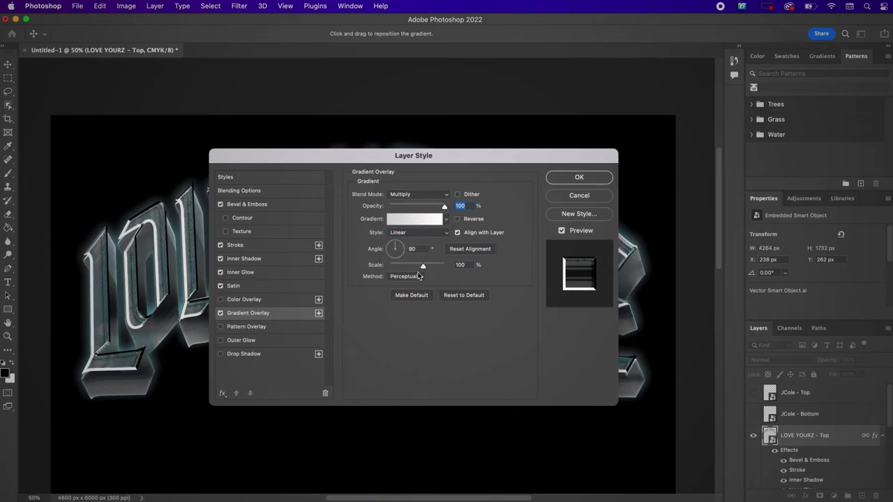
# Set the starting color stop of the overlay's gradient to #414141
pyautogui.click(414, 223)
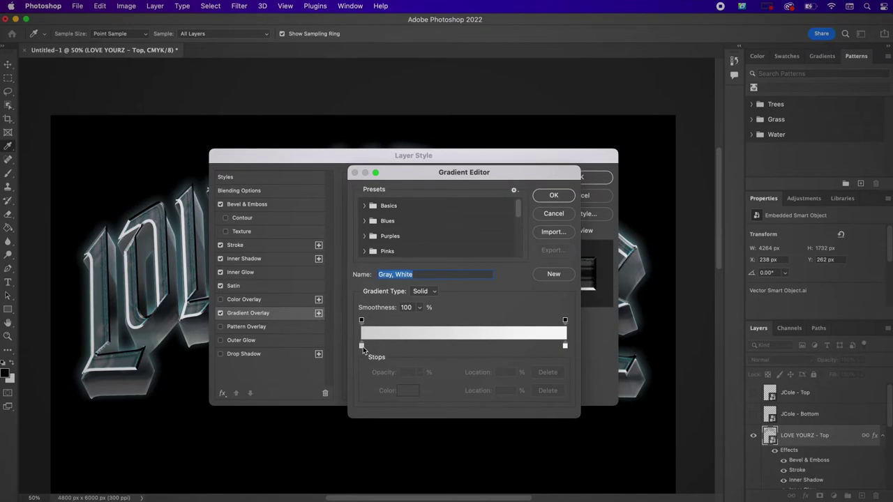
pyautogui.click(361, 345)
pyautogui.click(406, 392)
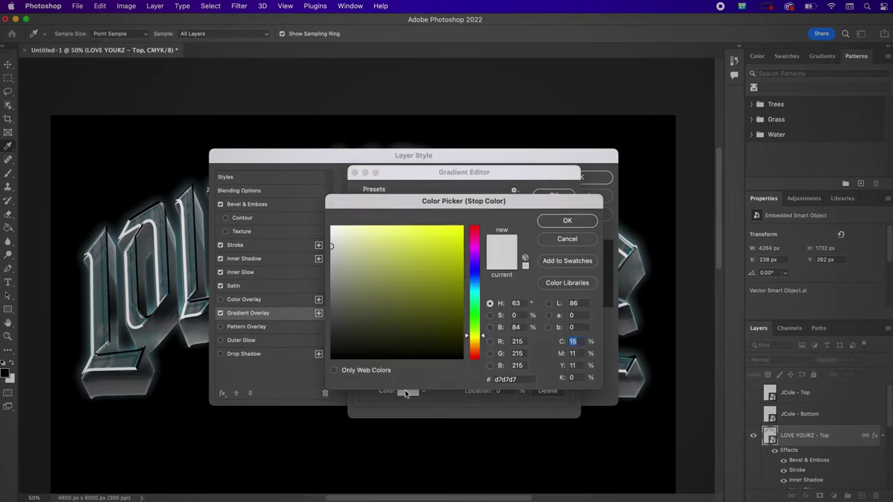
pyautogui.doubleClick(519, 378)
pyautogui.write('4')
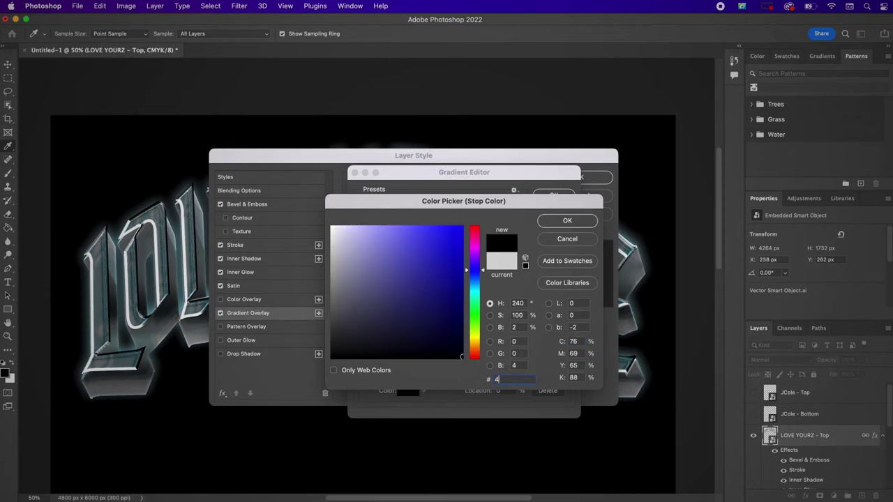
pyautogui.write('14141')
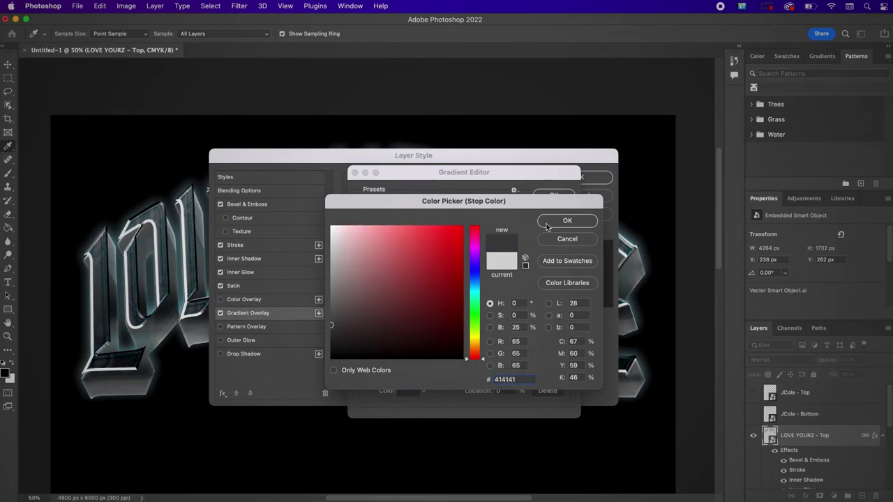
pyautogui.click(546, 226)
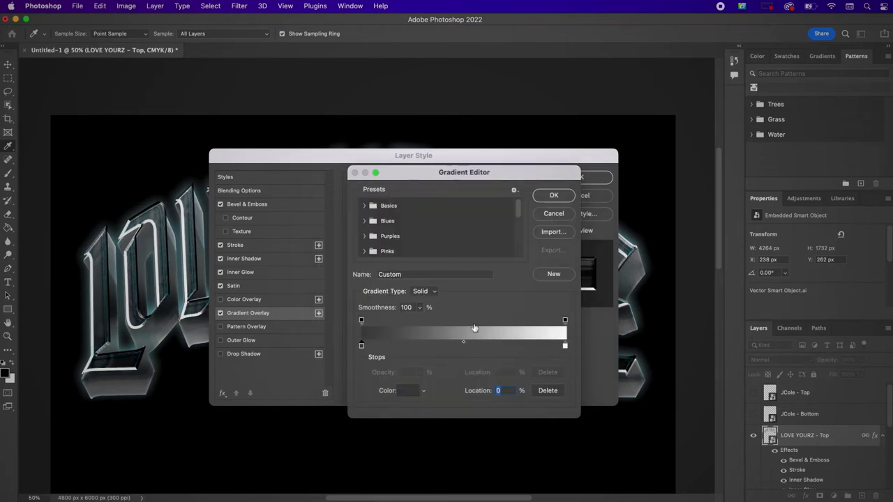
# Add a gradient color stop at the 34% location and set its color to #c8c8c8
pyautogui.click(431, 346)
pyautogui.click(409, 391)
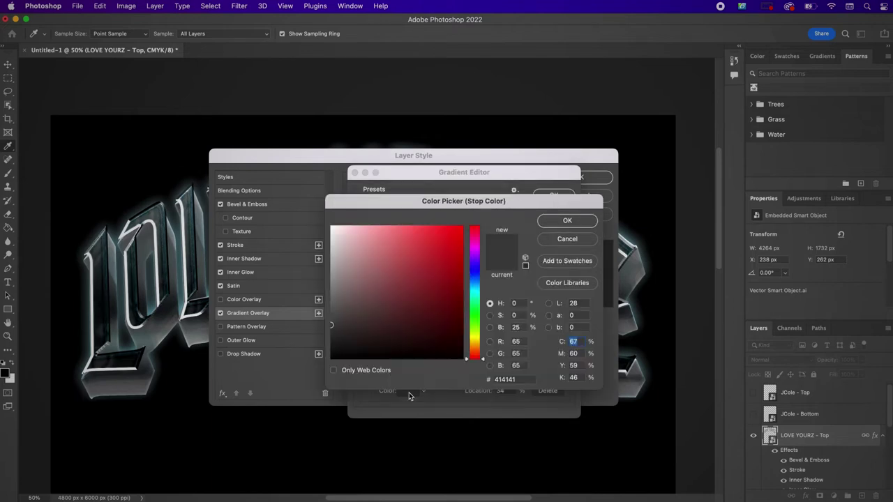
pyautogui.doubleClick(515, 379)
pyautogui.write('c8c8c8')
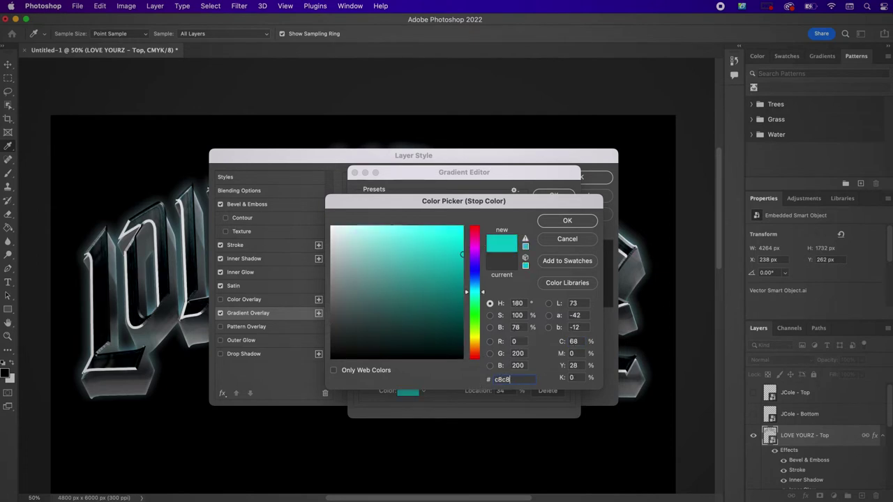
pyautogui.click(551, 220)
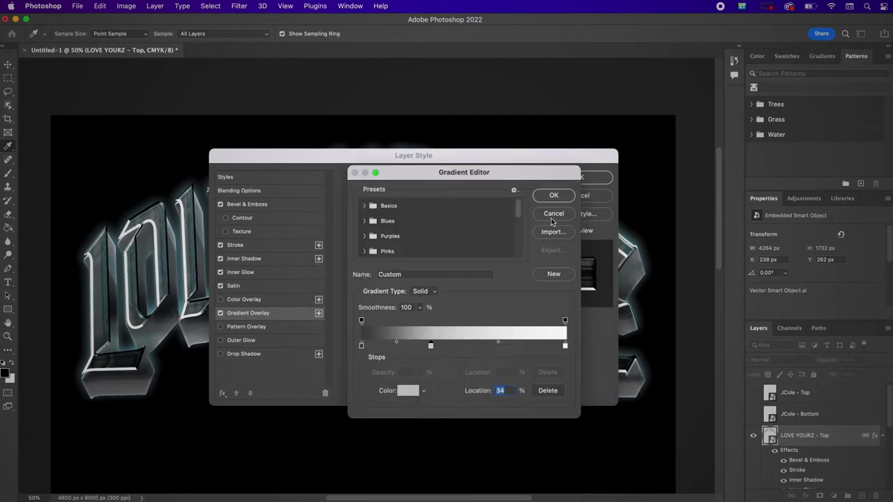
# Add another gradient color stop at the 57% location and set its color to #e3e3e3
pyautogui.click(479, 348)
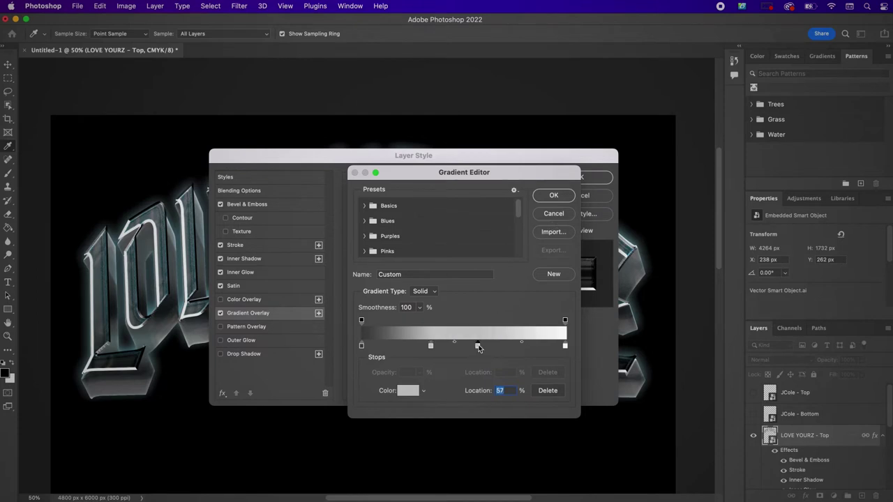
pyautogui.click(409, 392)
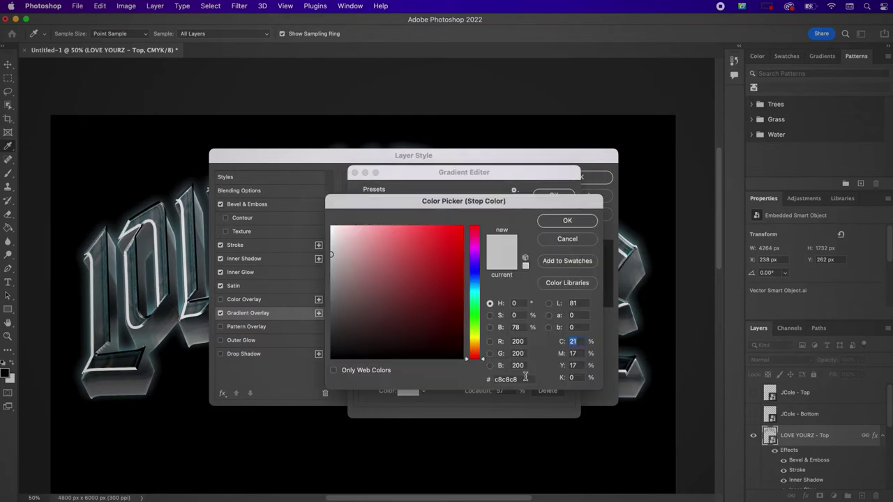
pyautogui.click(498, 379)
pyautogui.write('e3e3e3')
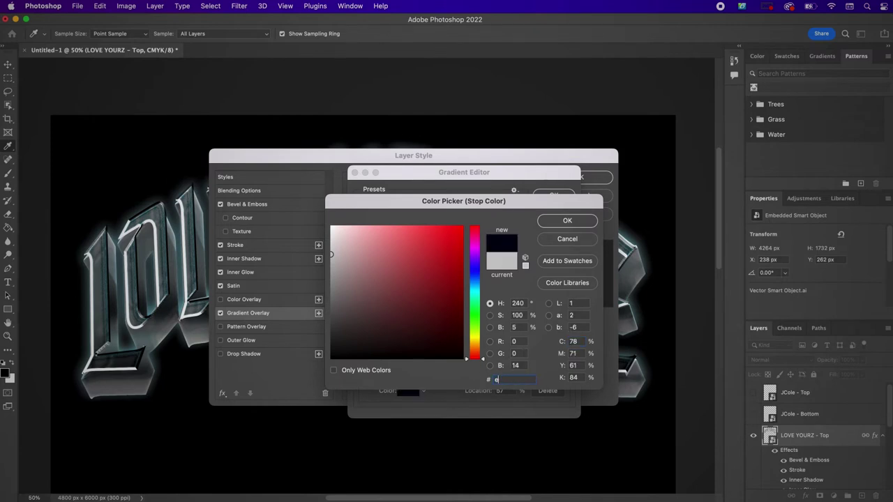
pyautogui.click(551, 222)
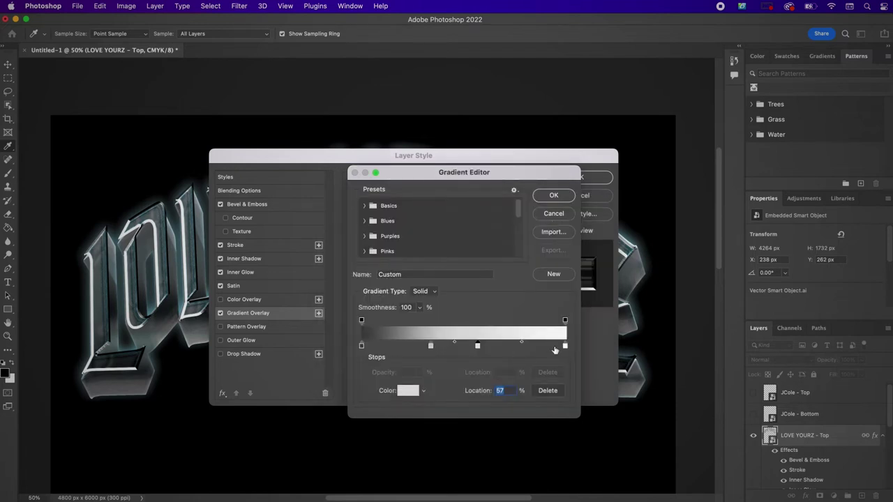
# Set the gradient's end color stop to #919191 and apply the edited gradient to the overlay
pyautogui.click(566, 345)
pyautogui.click(406, 392)
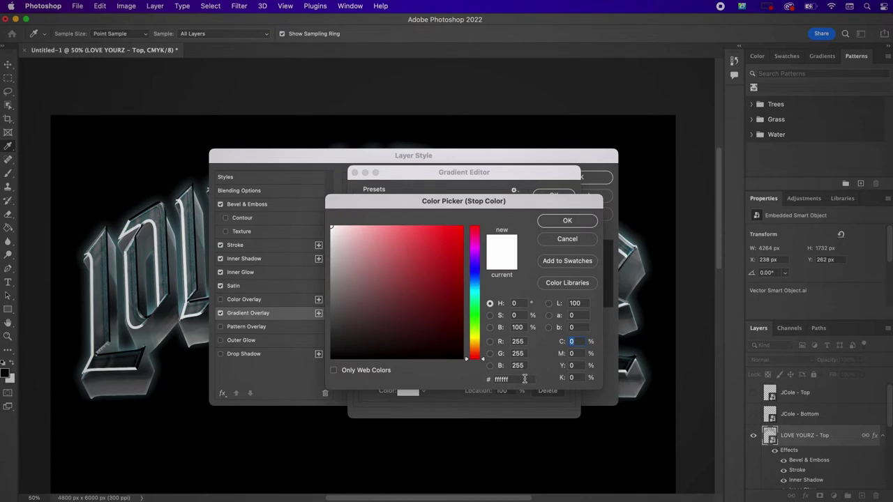
pyautogui.moveTo(525, 378); pyautogui.dragTo(488, 377)
pyautogui.write('919191')
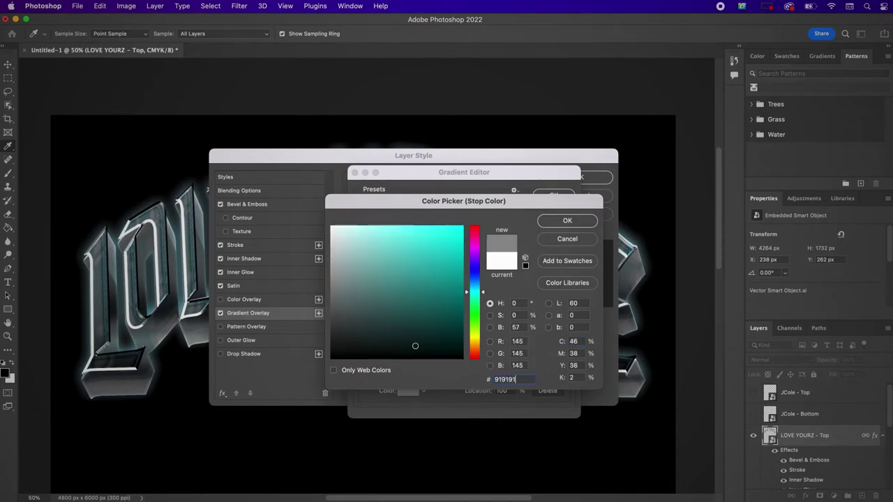
pyautogui.click(568, 222)
pyautogui.click(551, 198)
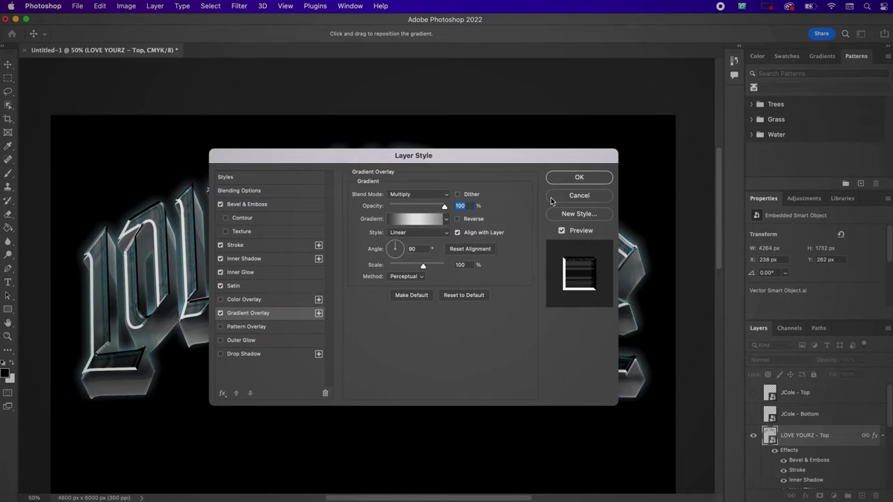
# Add an Outer Glow effect with the Color Dodge blend mode and 100% opacity
pyautogui.click(282, 341)
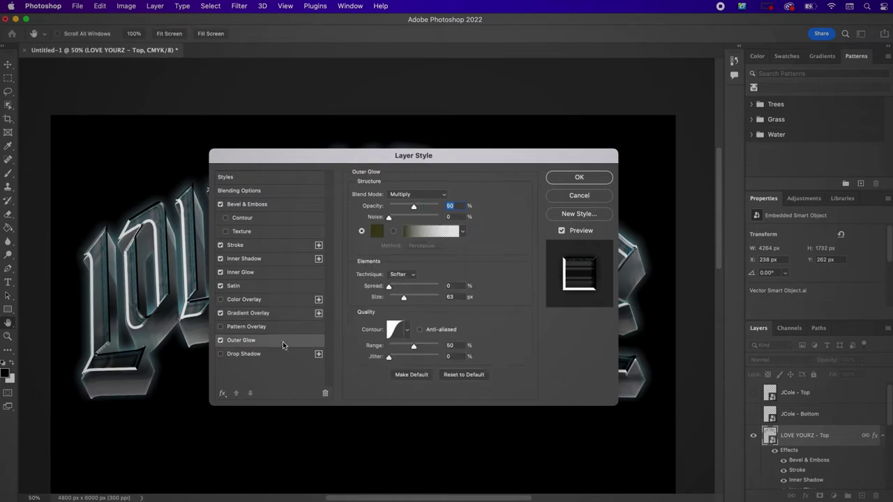
pyautogui.click(412, 195)
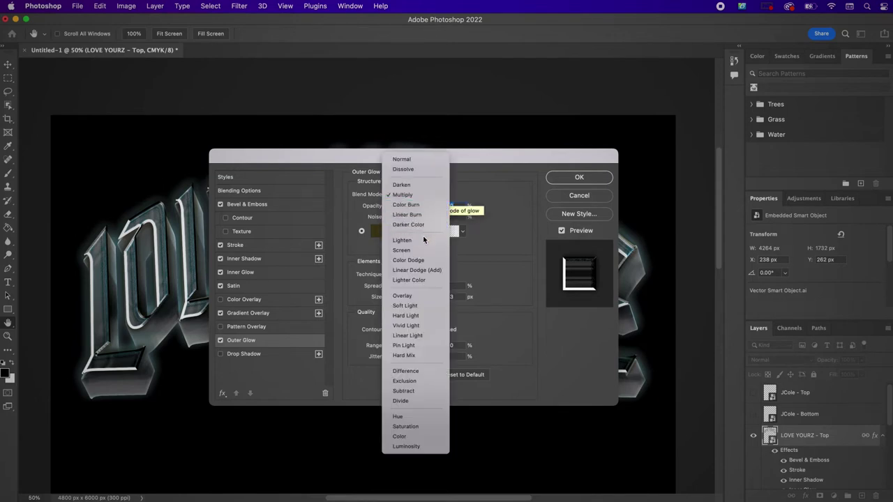
pyautogui.click(418, 259)
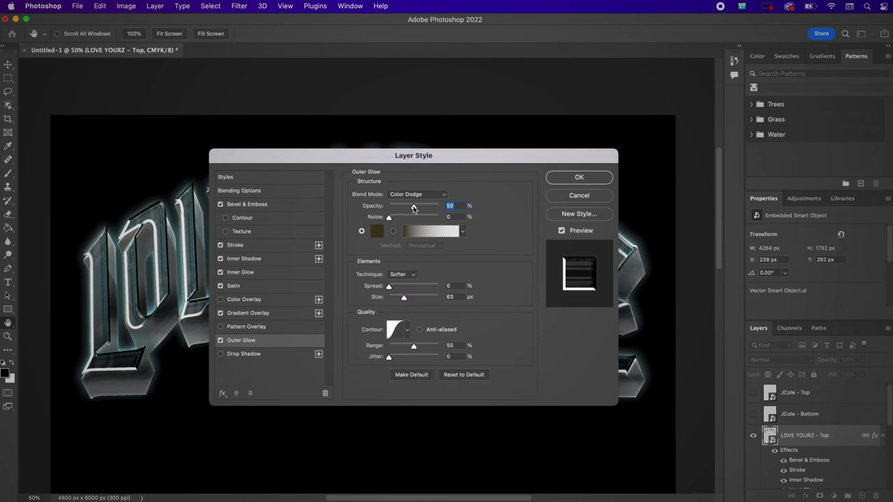
pyautogui.moveTo(442, 211); pyautogui.dragTo(449, 215)
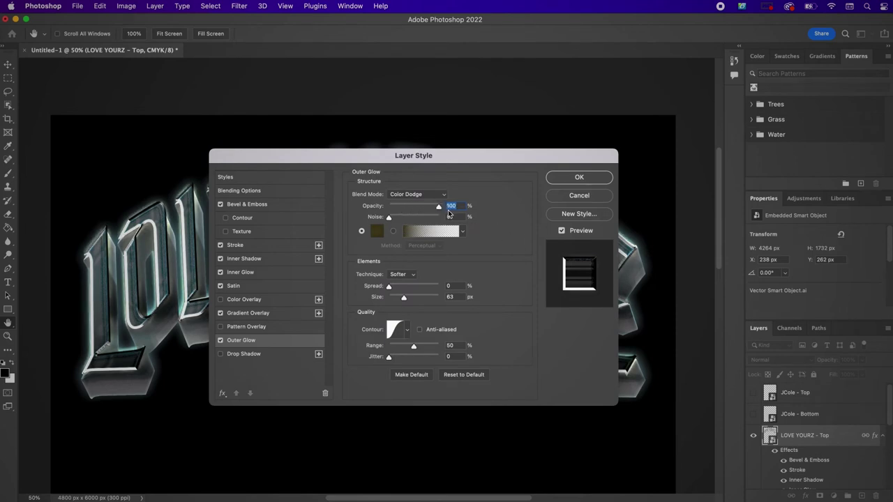
# Change the outer glow's color to #d7eff7
pyautogui.click(377, 231)
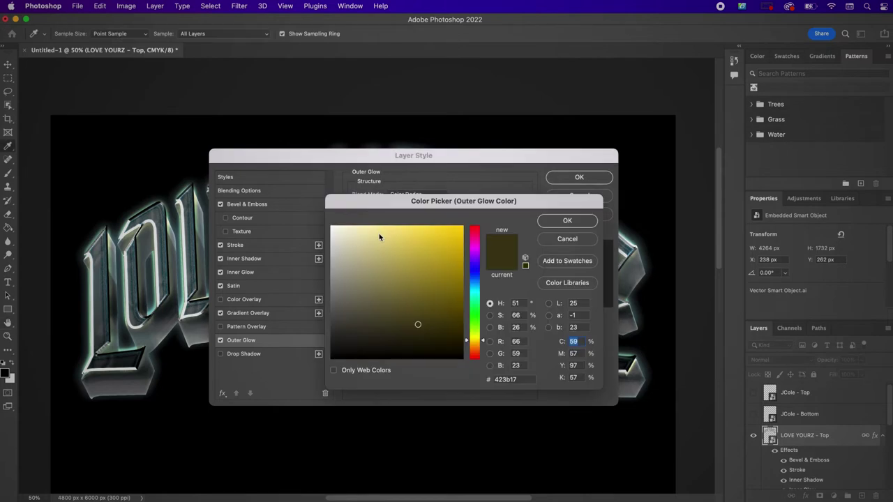
pyautogui.moveTo(518, 380); pyautogui.dragTo(485, 377)
pyautogui.write('d7')
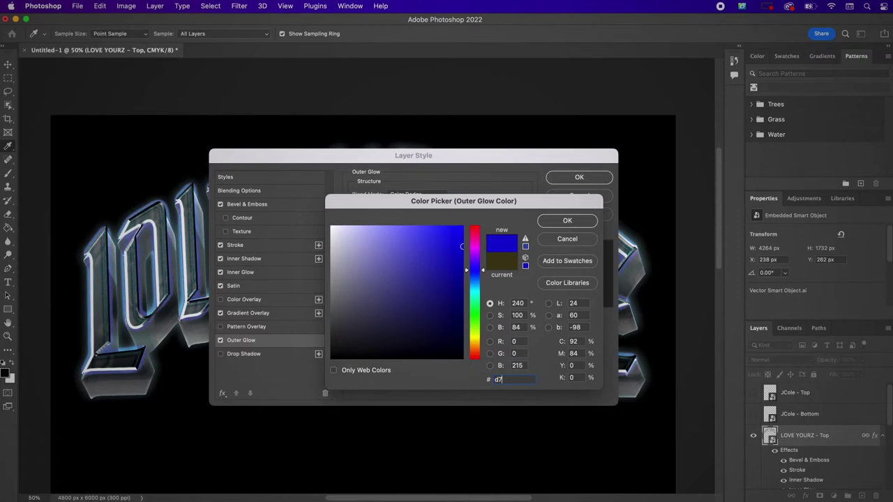
pyautogui.write('eff7')
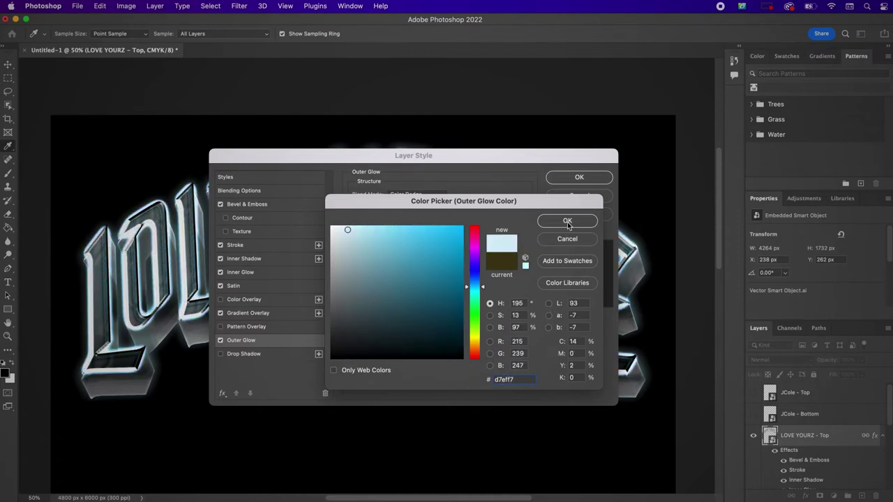
pyautogui.click(568, 221)
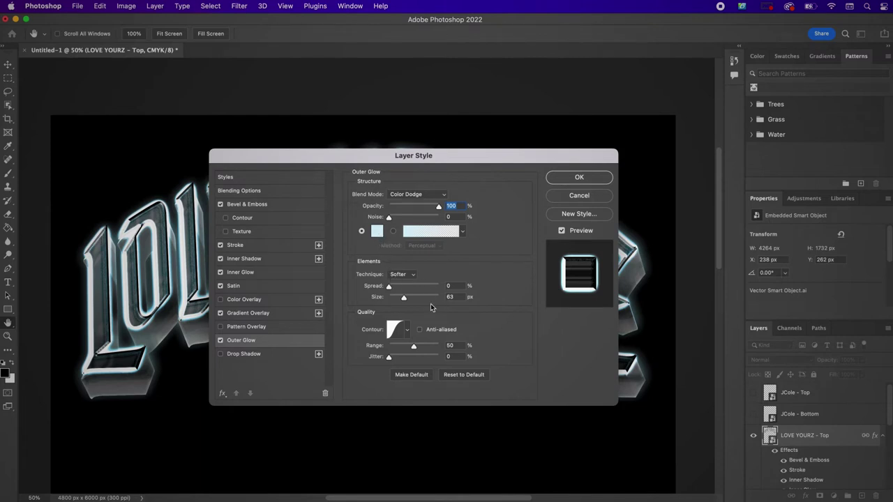
# Set the outer glow's size to 15 px and its contour to the Rolling Slope - Descending preset
pyautogui.click(454, 296)
pyautogui.write('15')
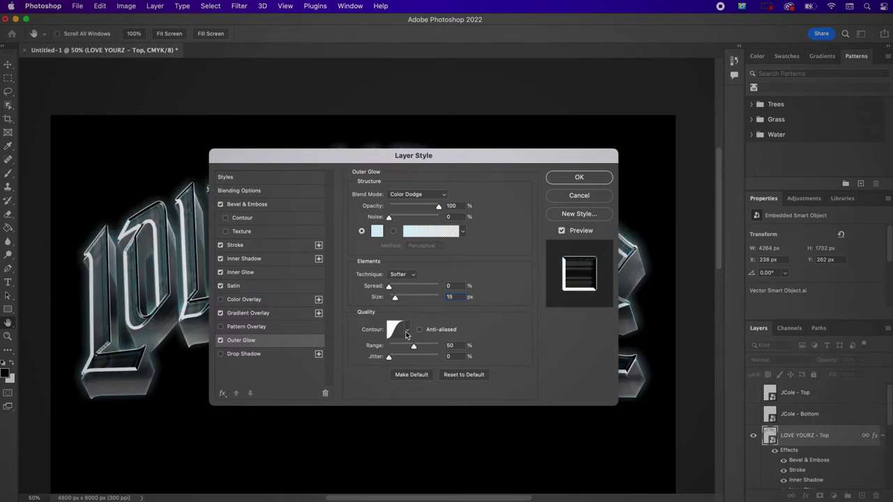
pyautogui.click(407, 334)
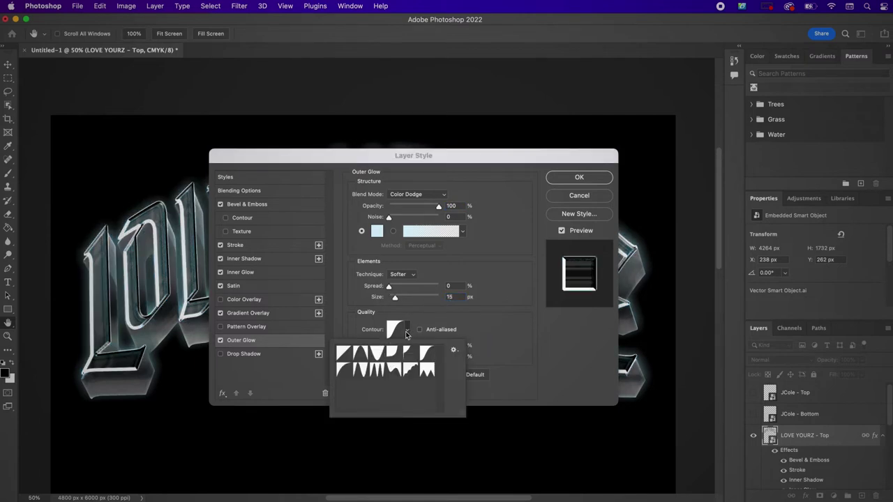
pyautogui.click(394, 370)
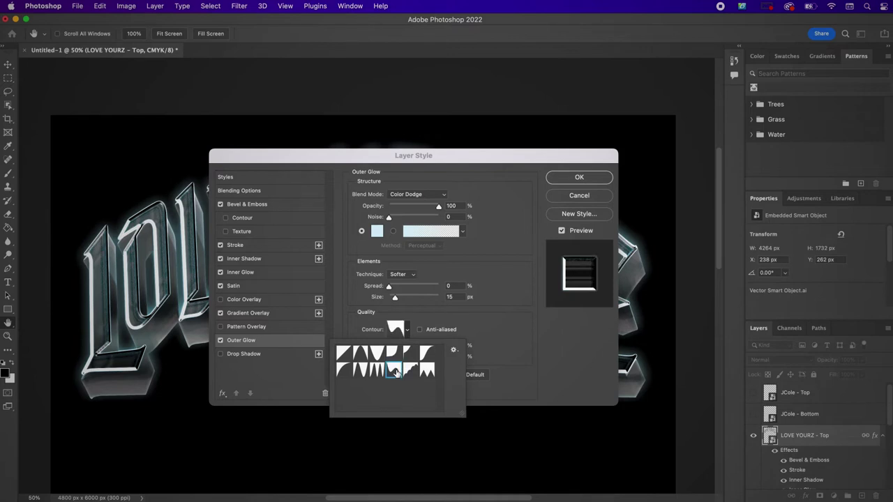
pyautogui.click(506, 341)
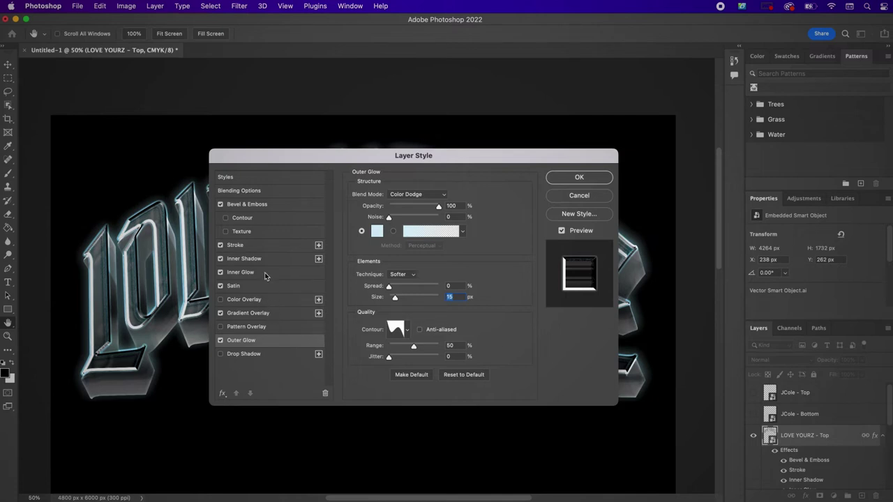
# Add a Drop Shadow effect, reset it to its defaults and enter 03040 as its hex color
pyautogui.click(251, 354)
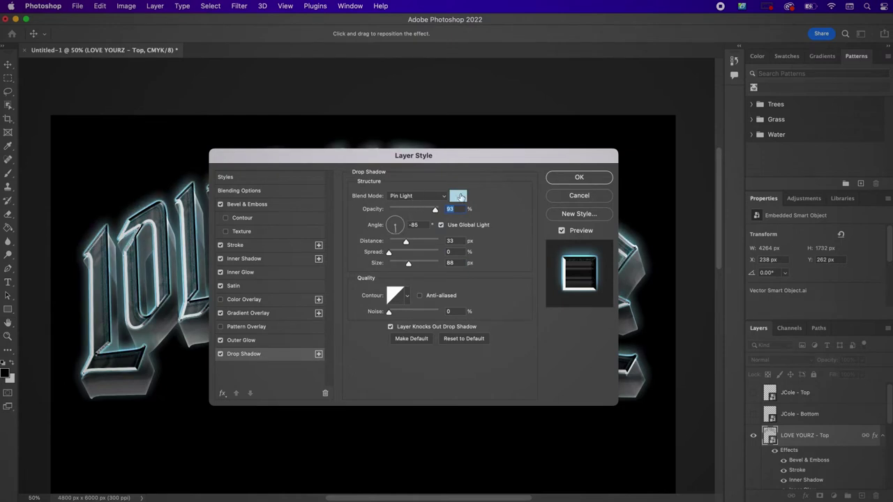
pyautogui.click(464, 339)
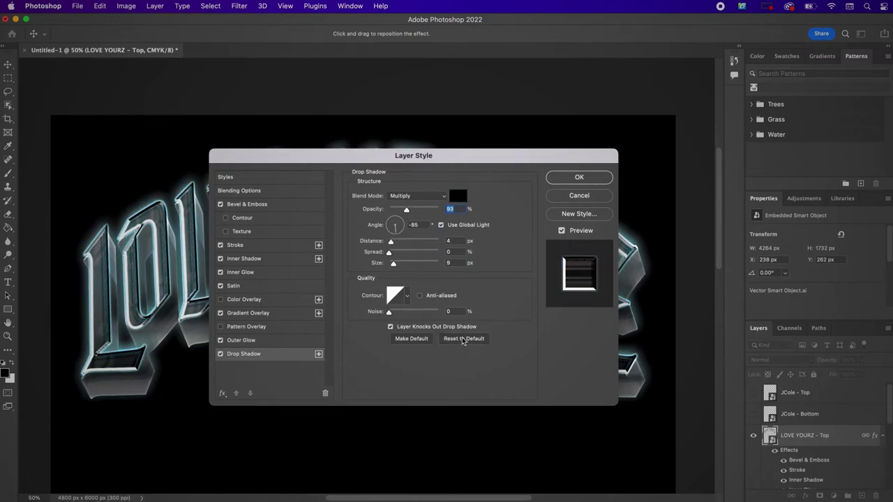
pyautogui.click(459, 202)
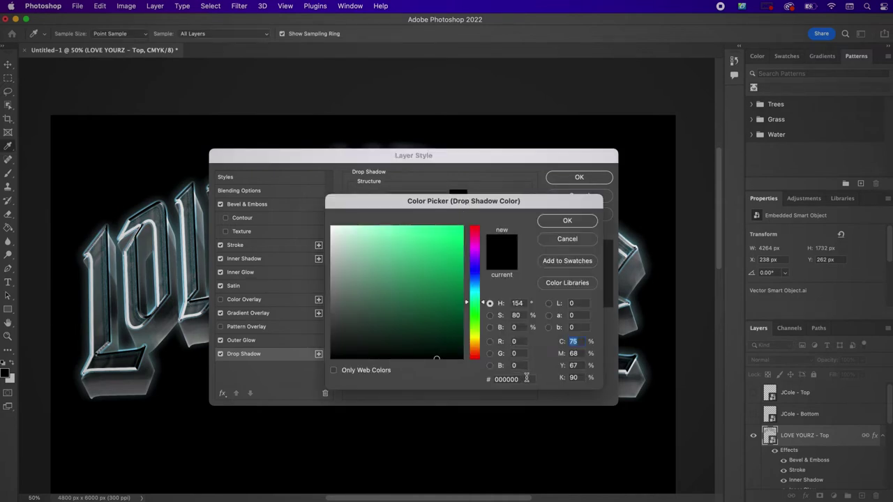
pyautogui.click(524, 379)
pyautogui.write('03040')
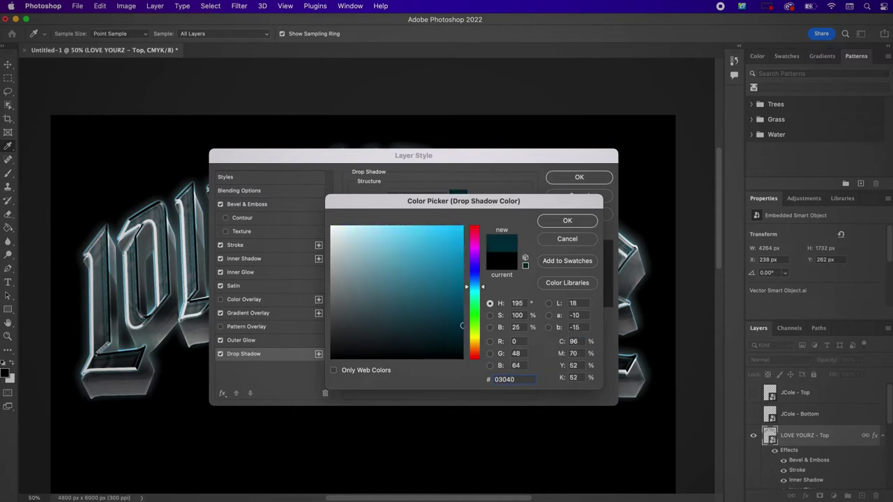
# Set the drop shadow color to #030403 and its blend mode to Linear Light
pyautogui.write('3')
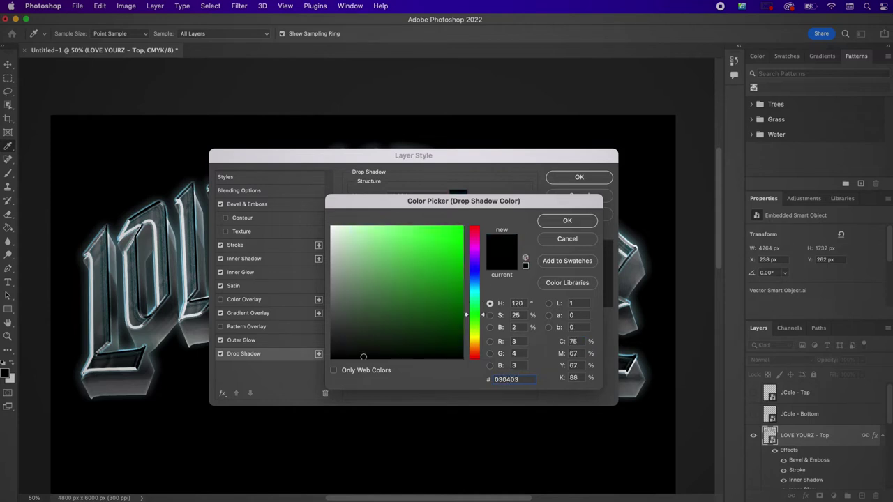
pyautogui.click(560, 224)
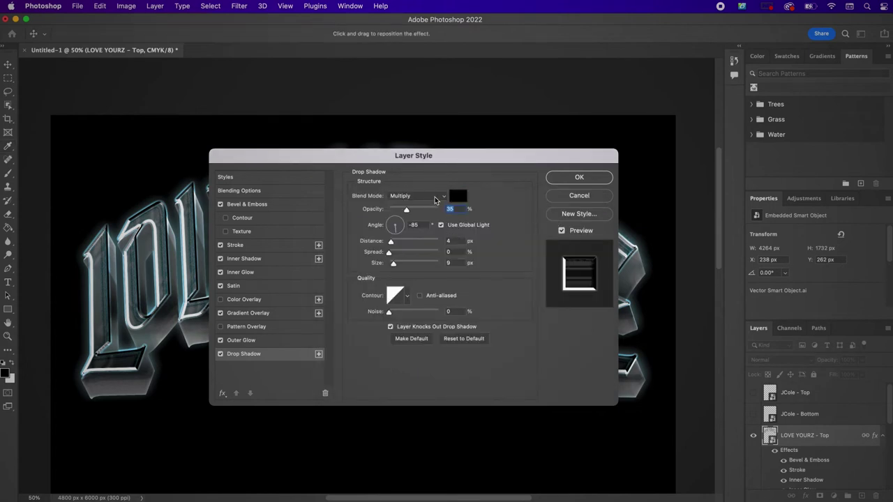
pyautogui.click(434, 197)
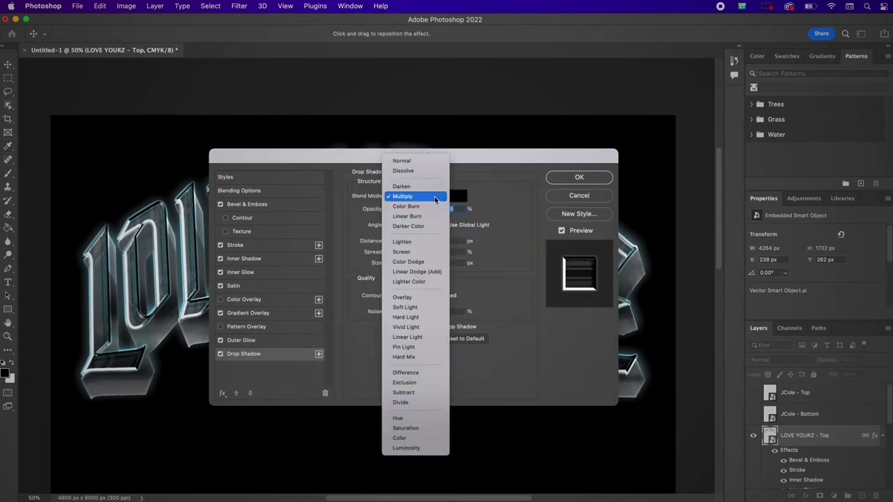
pyautogui.click(426, 336)
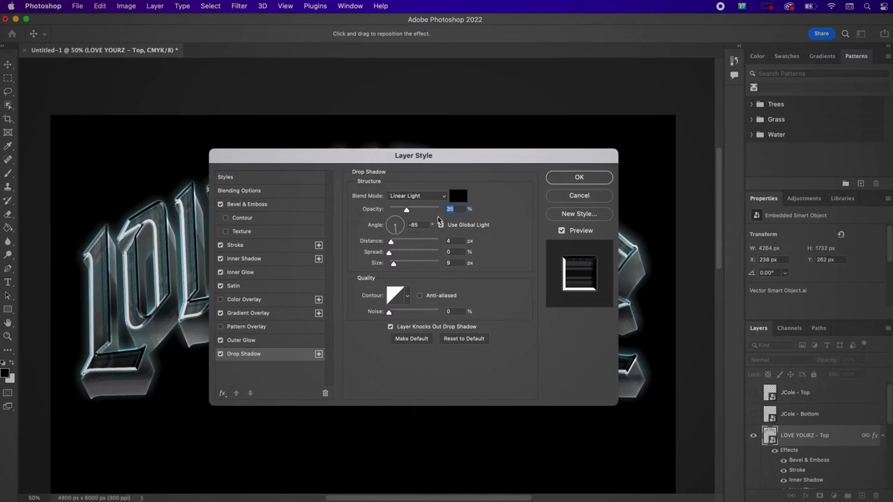
# Set the drop shadow's opacity to 52%, angle to 48°, distance to 13 px and size to 152 px
pyautogui.write('52')
pyautogui.press('Tab')
pyautogui.write('48')
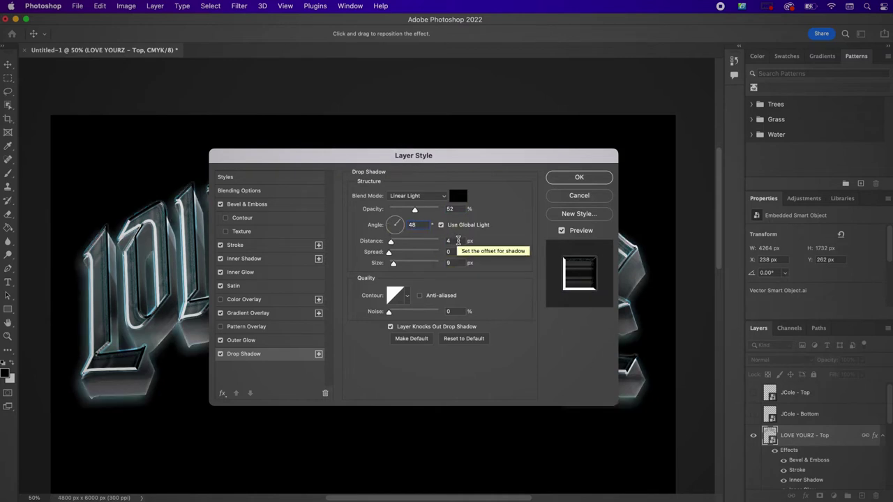
pyautogui.press('Tab')
pyautogui.write('13')
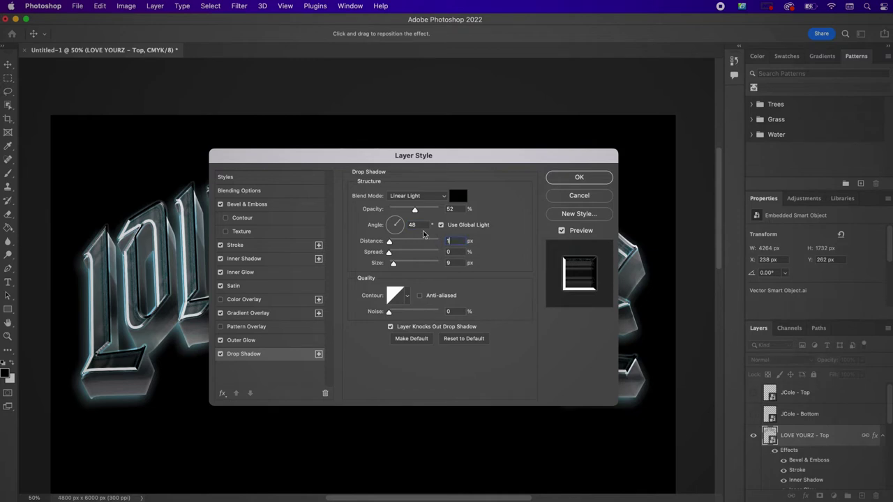
pyautogui.click(457, 263)
pyautogui.write('152')
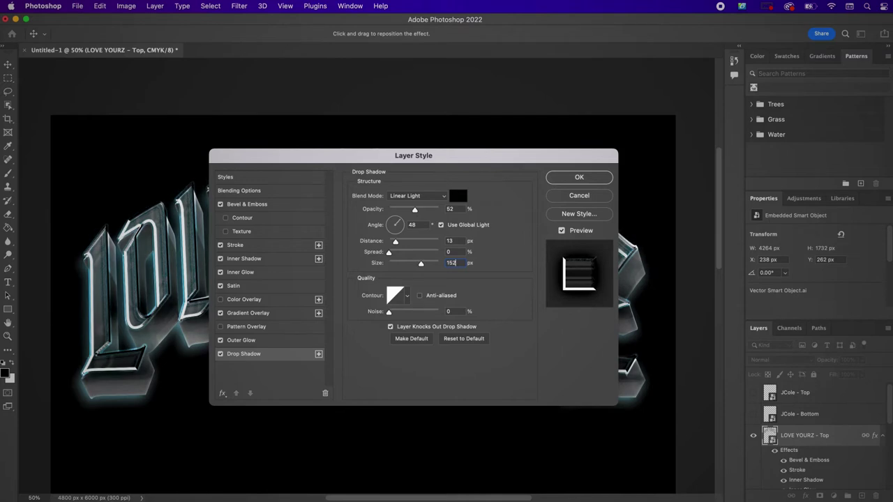
# Give the drop shadow the rounded half-round contour and apply the layer style
pyautogui.click(407, 296)
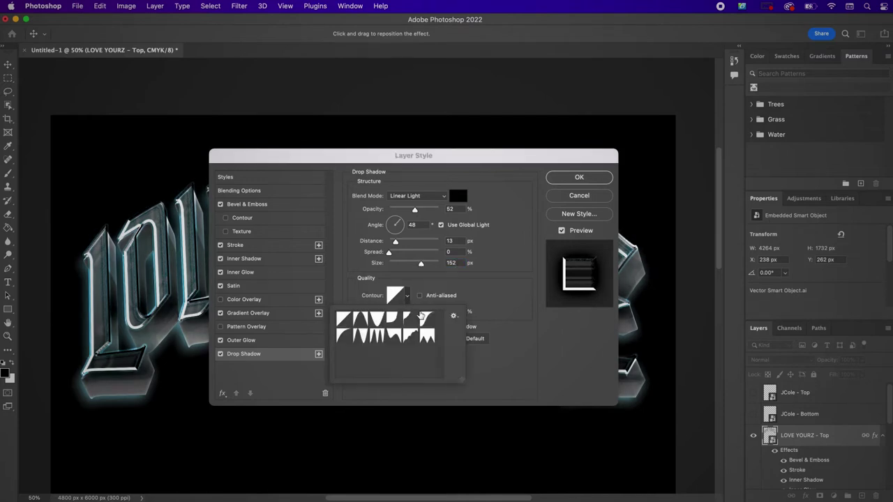
pyautogui.click(343, 339)
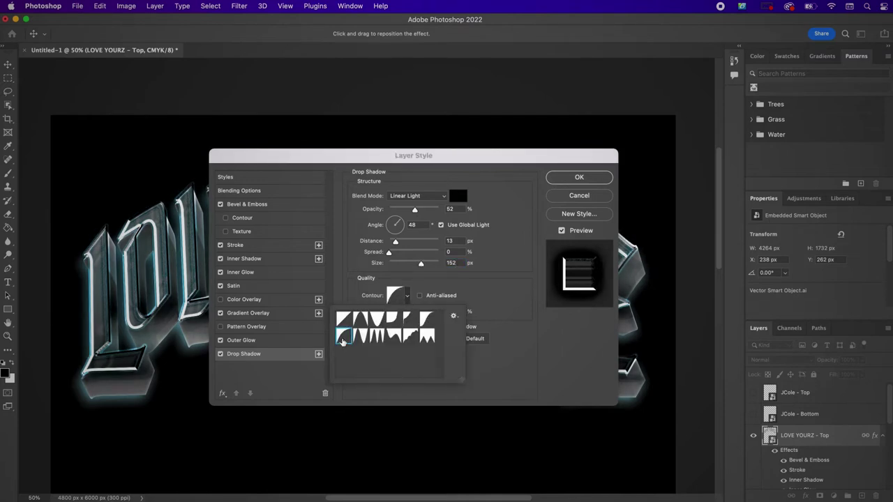
pyautogui.click(520, 342)
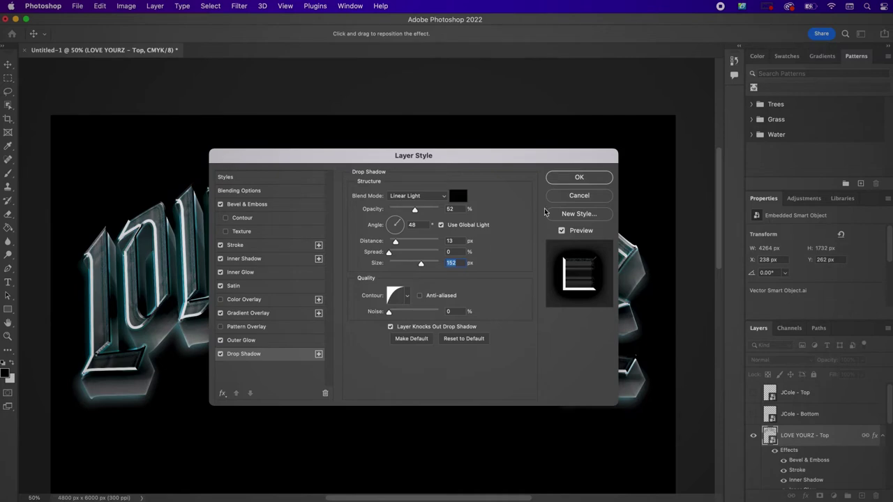
pyautogui.click(560, 183)
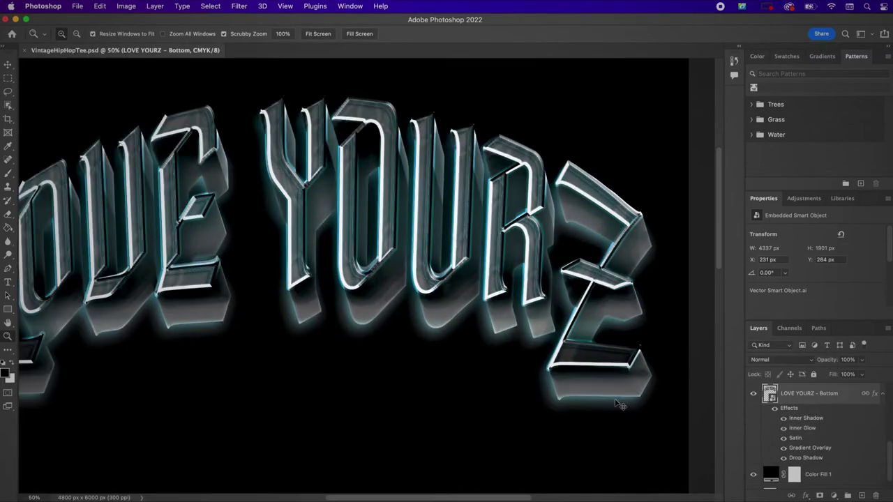
# Show the JCole - Top and JCole - Bottom layers with the whole artboard in view
pyautogui.press('super+minus')
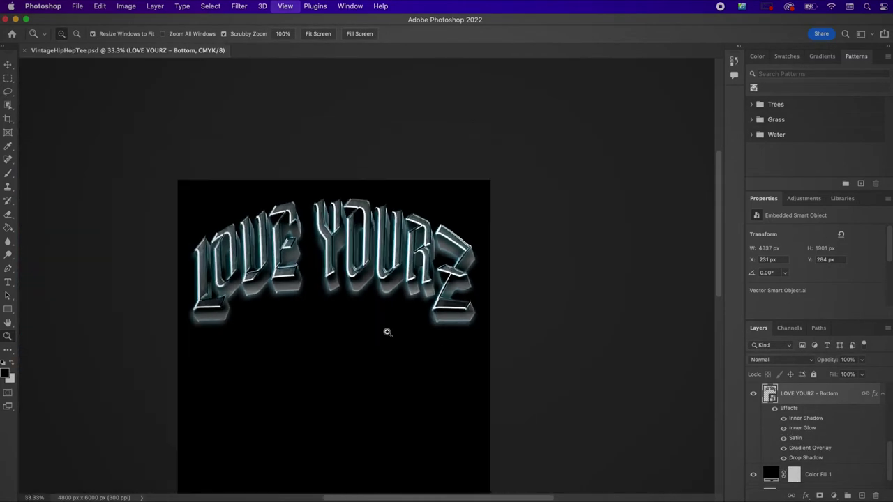
pyautogui.scroll(-5, 398, 346)
pyautogui.scroll(2, 398, 346)
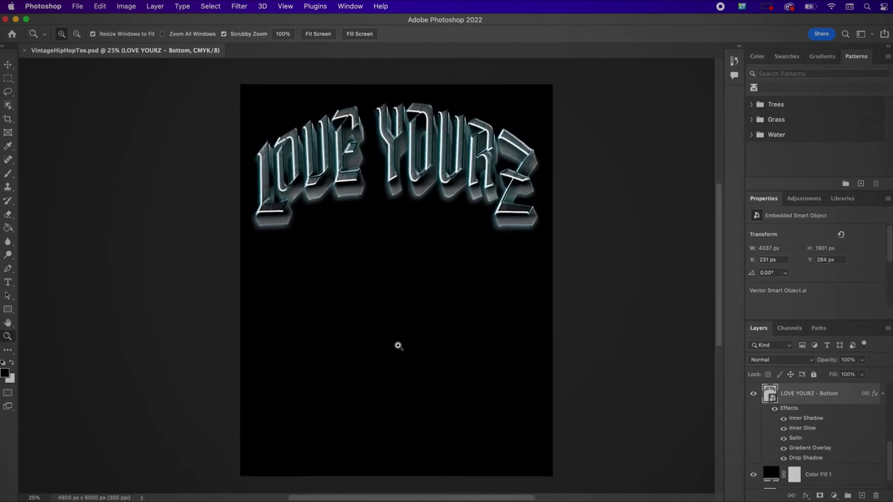
pyautogui.scroll(5, 817, 443)
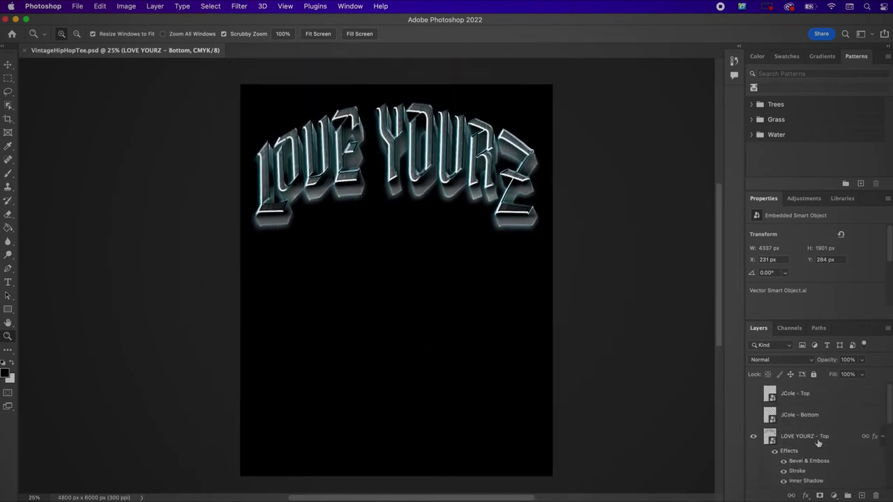
pyautogui.click(753, 415)
# Copy the layer style from LOVE YOURZ - Top and paste it onto JCole - Top
pyautogui.click(801, 438)
pyautogui.scroll(-2, 801, 440)
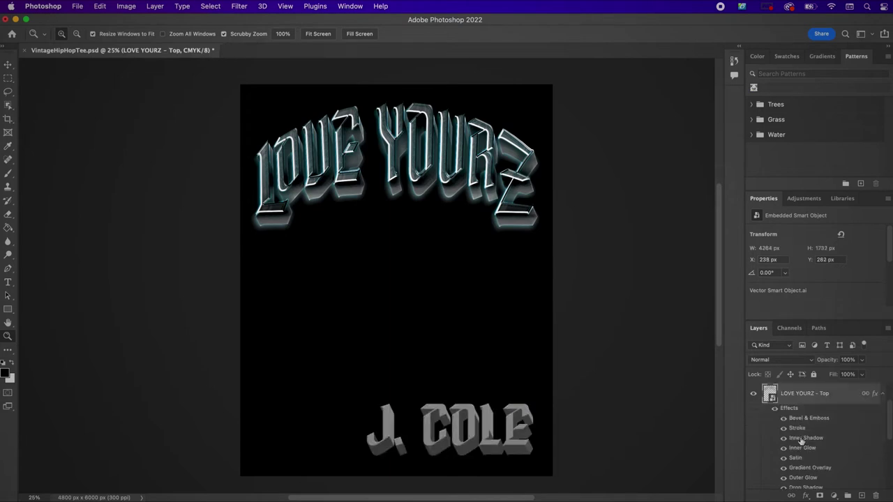
pyautogui.rightClick(800, 402)
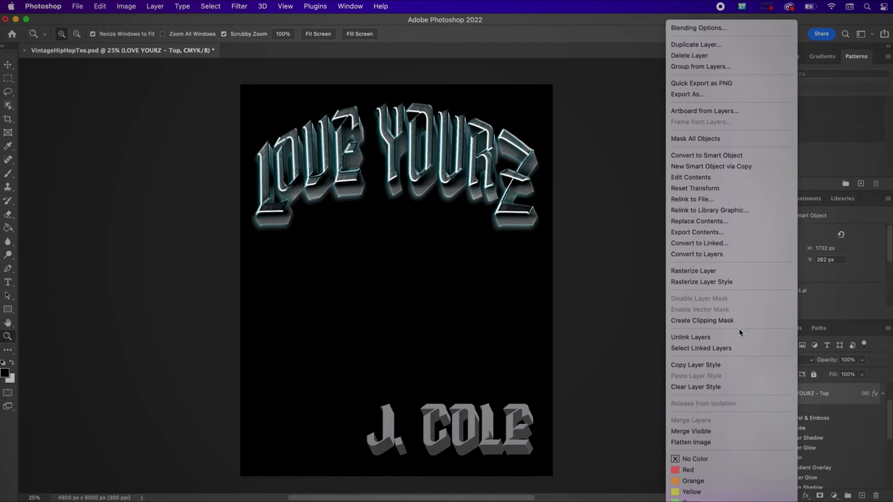
pyautogui.click(725, 365)
pyautogui.scroll(2, 808, 417)
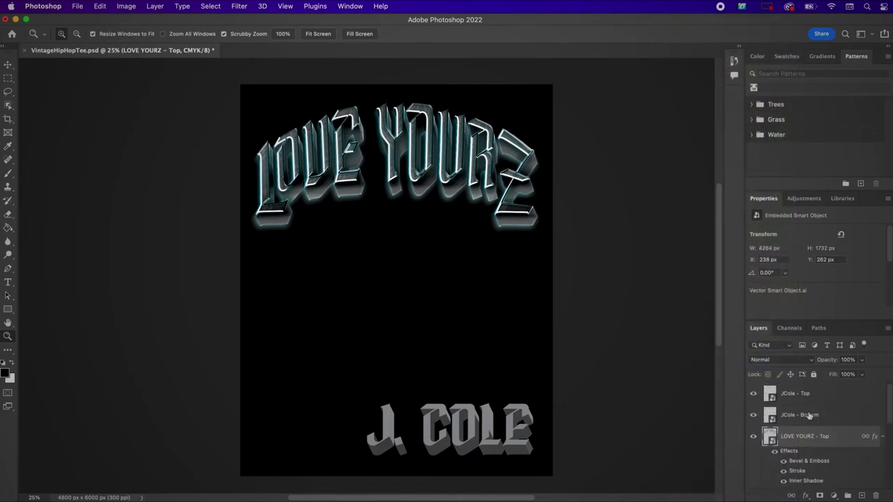
pyautogui.click(798, 395)
pyautogui.rightClick(797, 397)
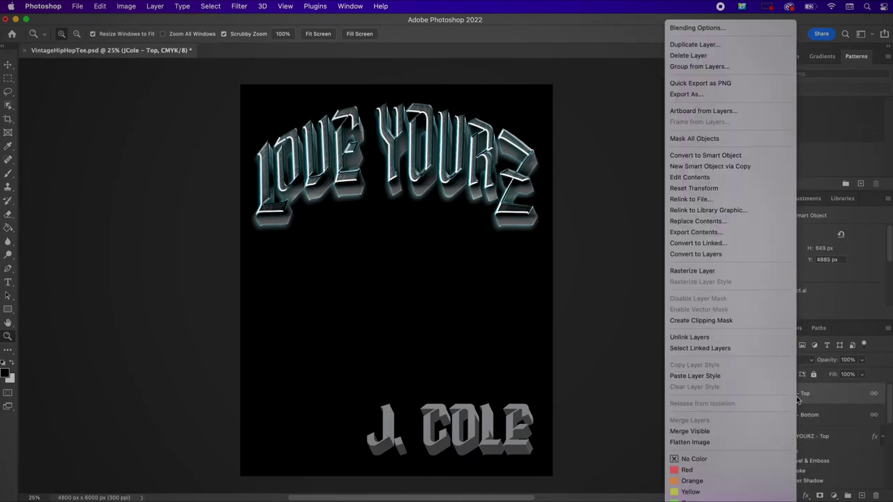
pyautogui.click(742, 375)
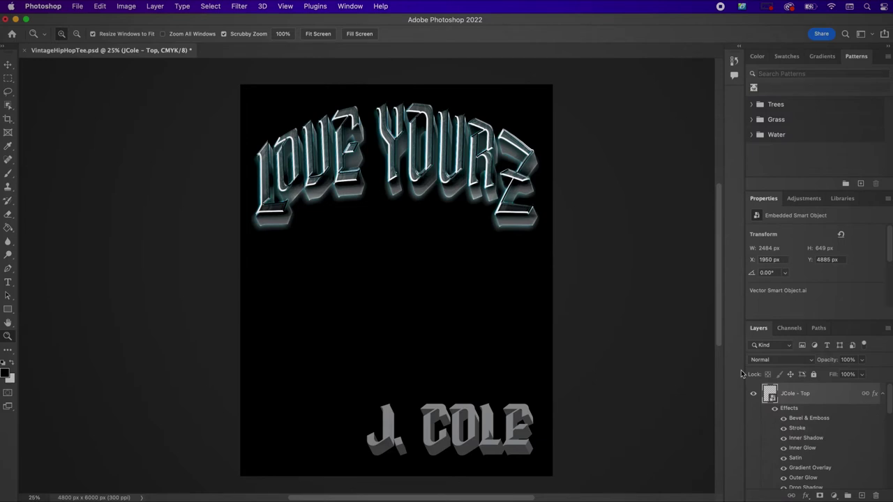
# Copy the layer style from LOVE YOURZ - Bottom to JCole - Bottom, and hide the Drop Shadow effect on JCole - Bottom
pyautogui.scroll(-2, 814, 443)
pyautogui.scroll(-1, 815, 443)
pyautogui.click(815, 443)
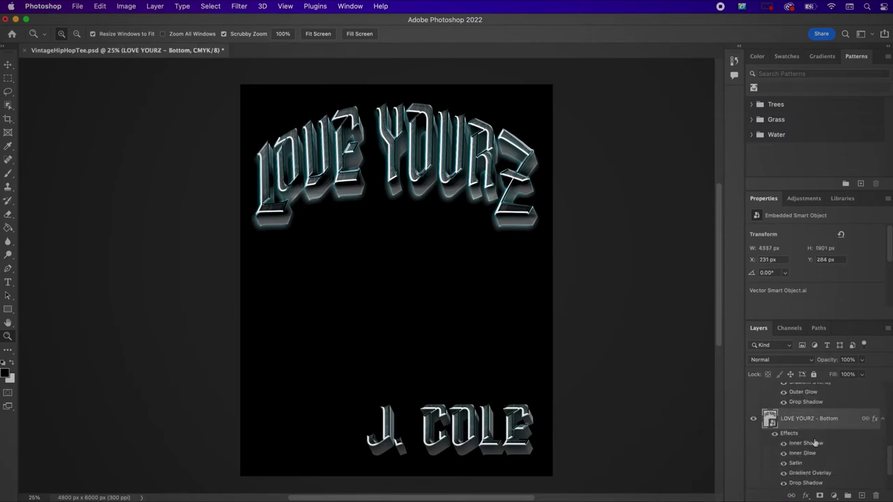
pyautogui.rightClick(802, 420)
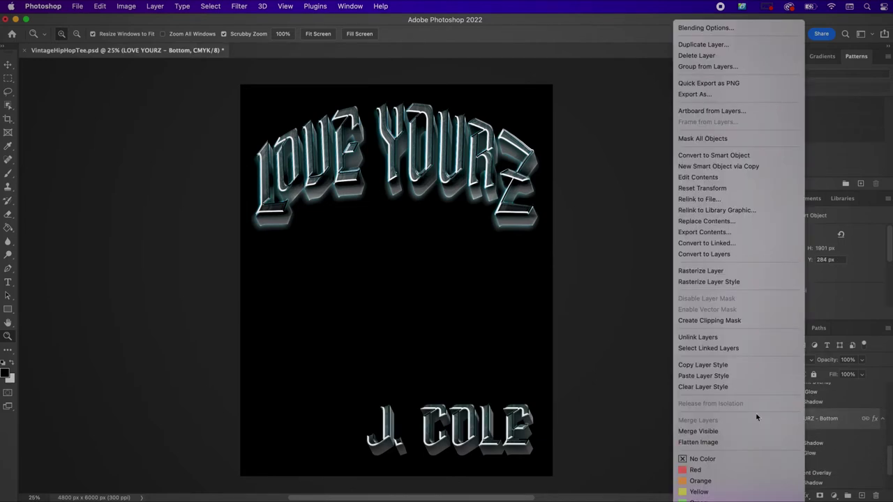
pyautogui.click(747, 369)
pyautogui.scroll(2, 829, 427)
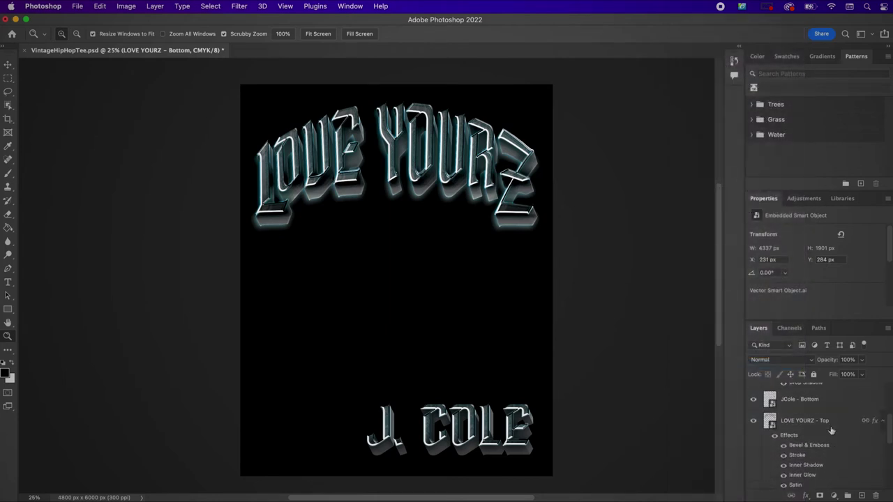
pyautogui.click(822, 408)
pyautogui.rightClick(822, 407)
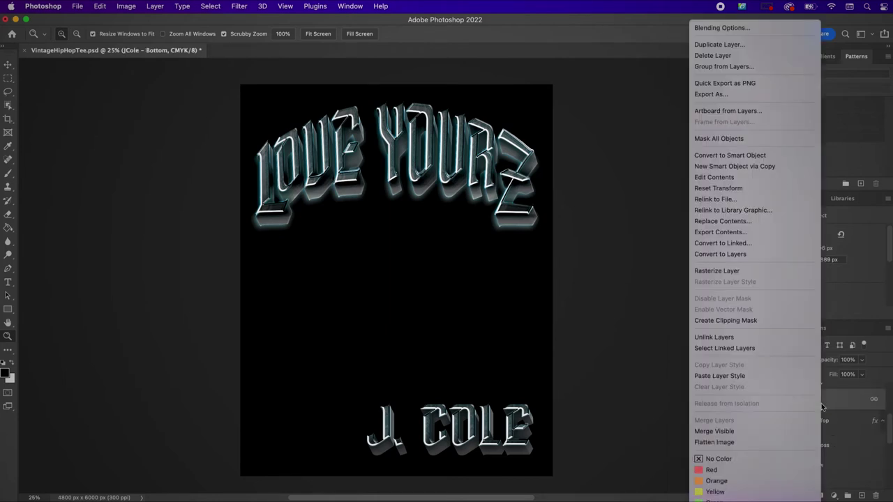
pyautogui.click(759, 375)
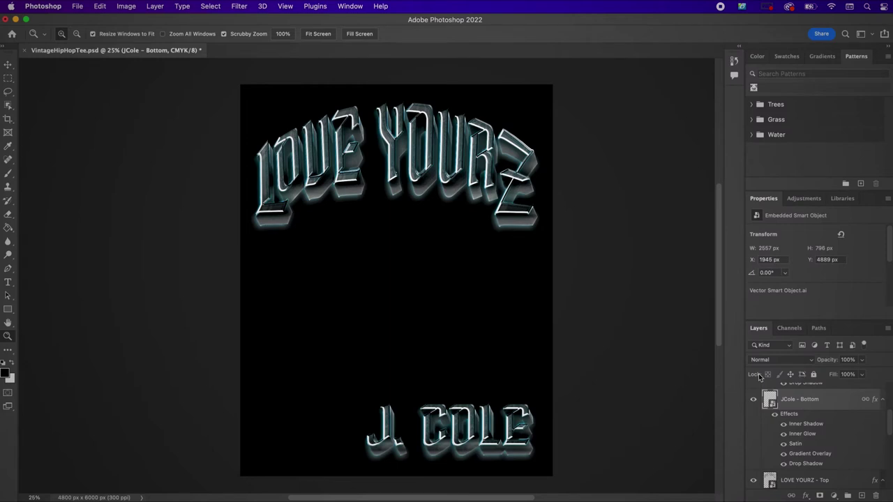
pyautogui.click(784, 464)
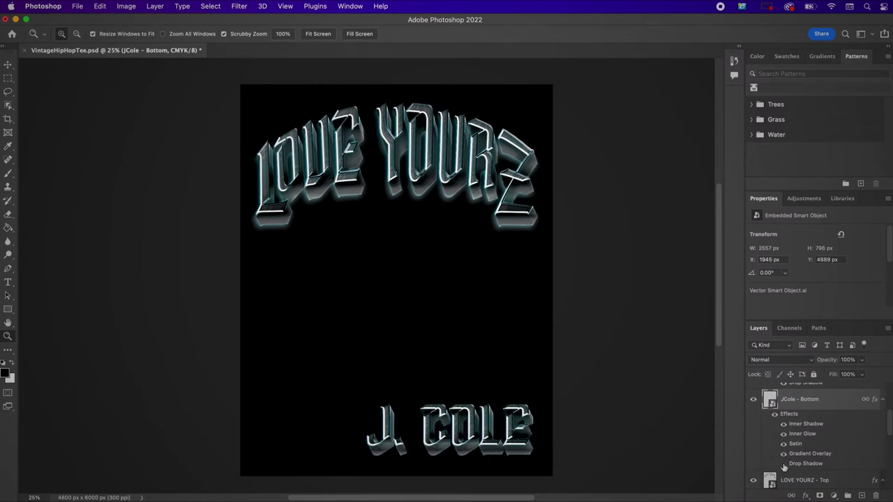
# Scale the layer effects of JCole - Top to 50%
pyautogui.scroll(2, 803, 432)
pyautogui.rightClick(808, 408)
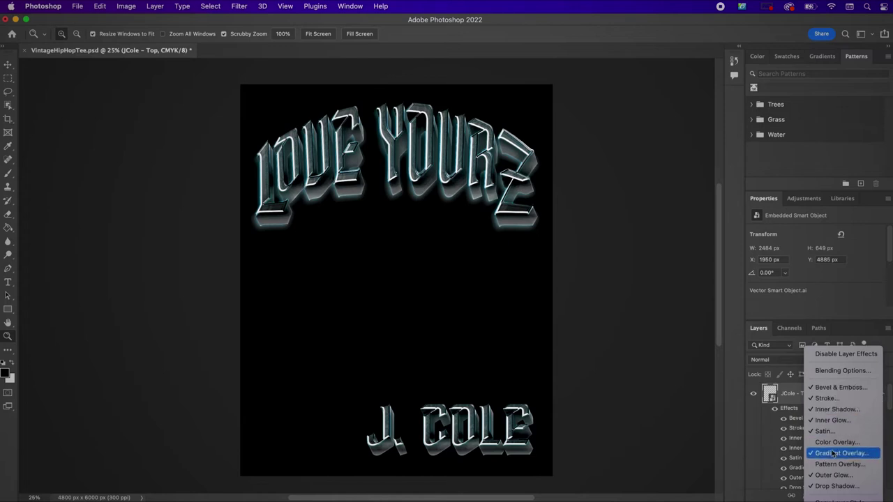
pyautogui.click(834, 475)
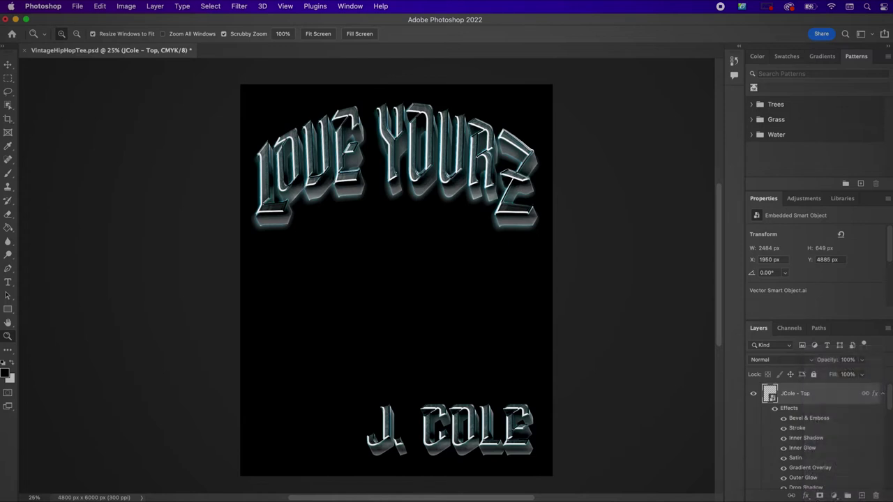
pyautogui.write('50')
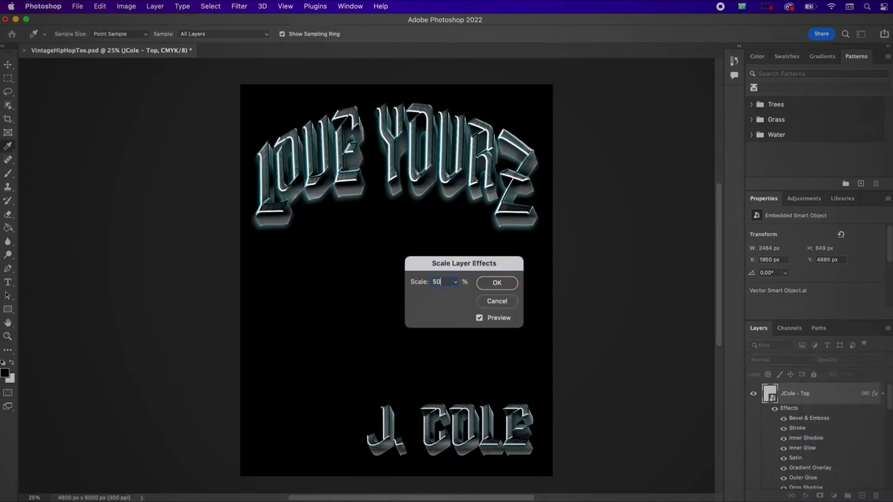
pyautogui.click(484, 283)
pyautogui.press('z')
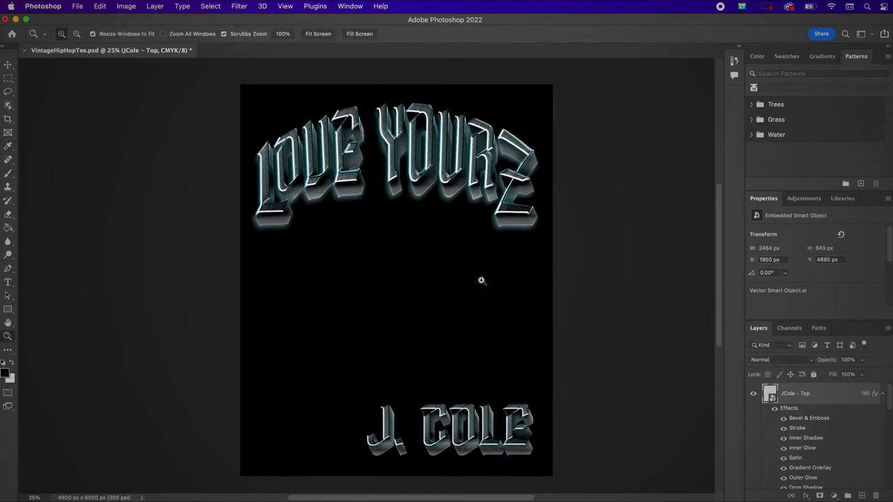
# Merge the Properties, Adjustments, Channels and Paths panels into the Color panel group and enlarge the Layers panel
pyautogui.moveTo(763, 332); pyautogui.dragTo(769, 58)
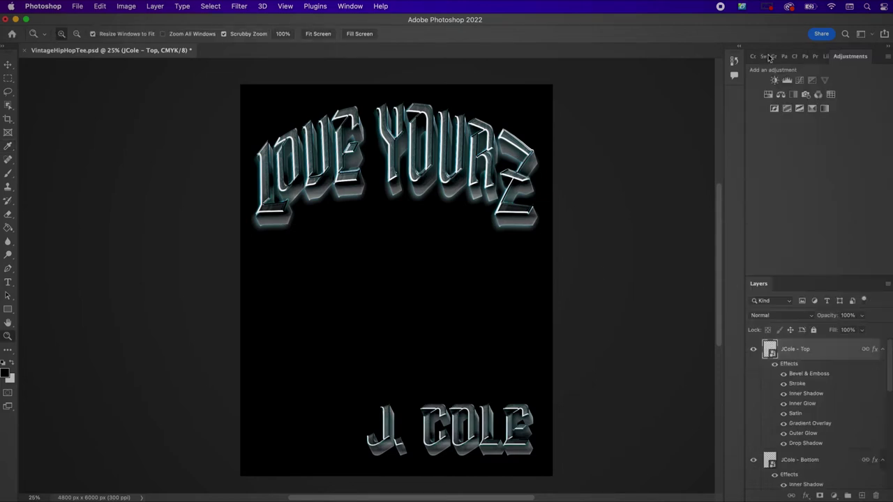
pyautogui.moveTo(773, 276); pyautogui.dragTo(787, 113)
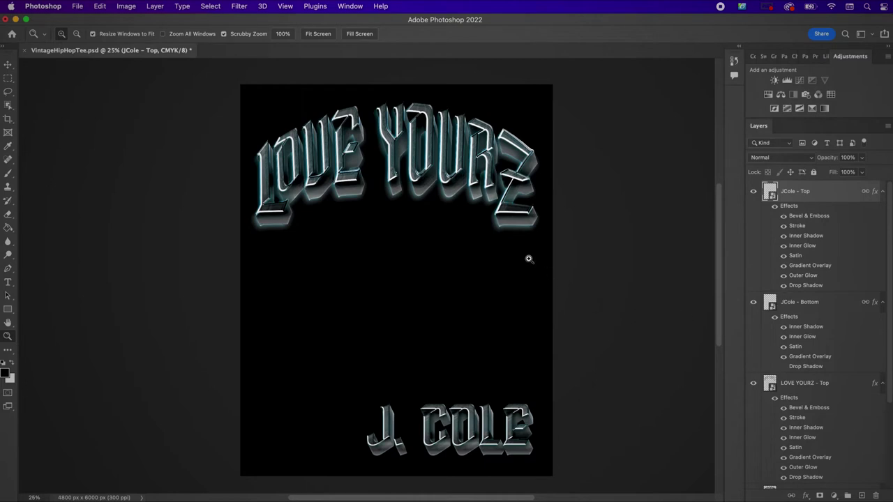
# Save the shirt design and open the image Cole_BlueBackground.jpg
pyautogui.press('super+s')
pyautogui.doubleClick(508, 181)
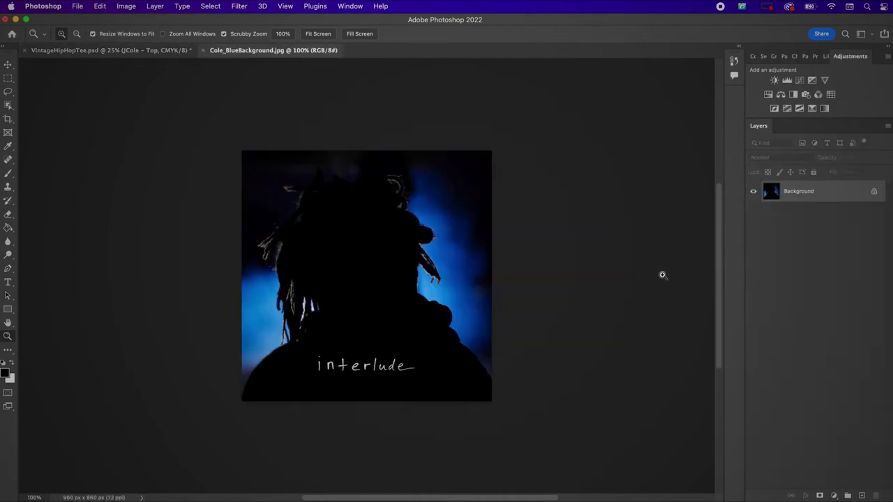
# Add a new layer and paint over the "interlude" lettering in black with a 200 px brush
pyautogui.click(862, 495)
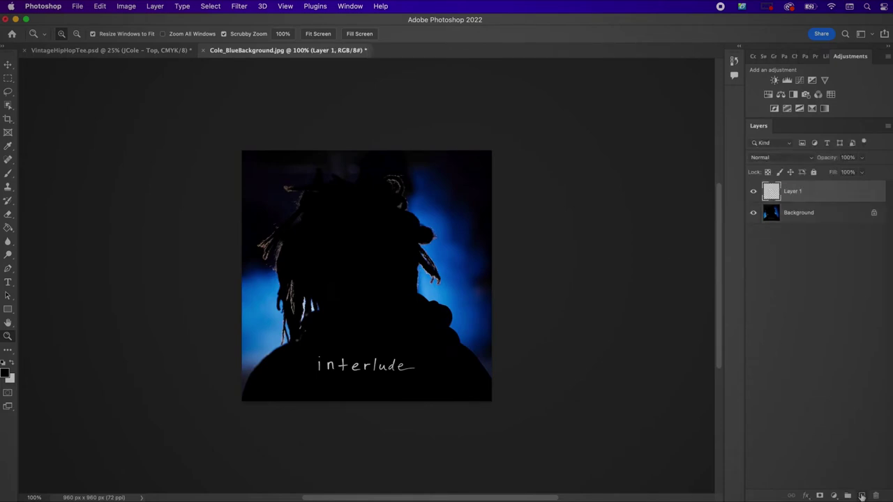
pyautogui.press('b')
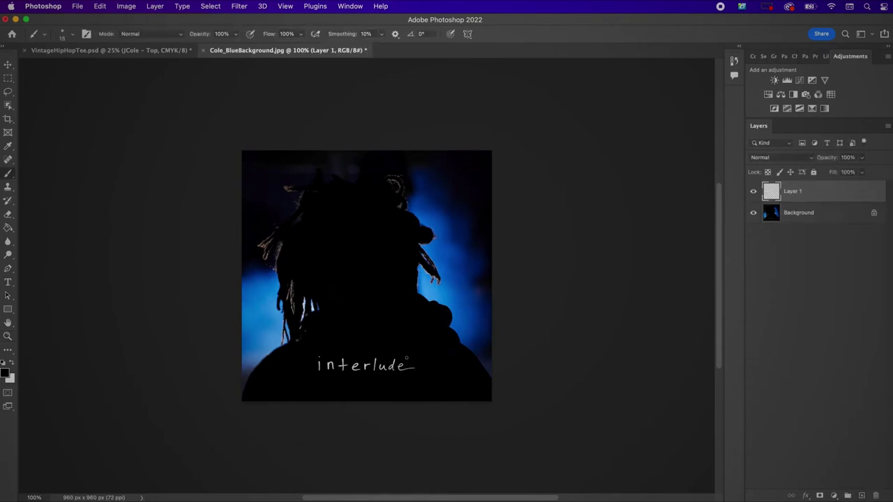
pyautogui.press(']')
pyautogui.press(']')
pyautogui.press(']')
pyautogui.press(']')
pyautogui.press(']')
pyautogui.press(']')
pyautogui.press(']')
pyautogui.press(']')
pyautogui.press(']')
pyautogui.press(']')
pyautogui.press(']')
pyautogui.moveTo(409, 365)
pyautogui.mouseDown()
pyautogui.moveTo(346, 360)
pyautogui.moveTo(377, 371)
pyautogui.moveTo(330, 359)
pyautogui.mouseUp()
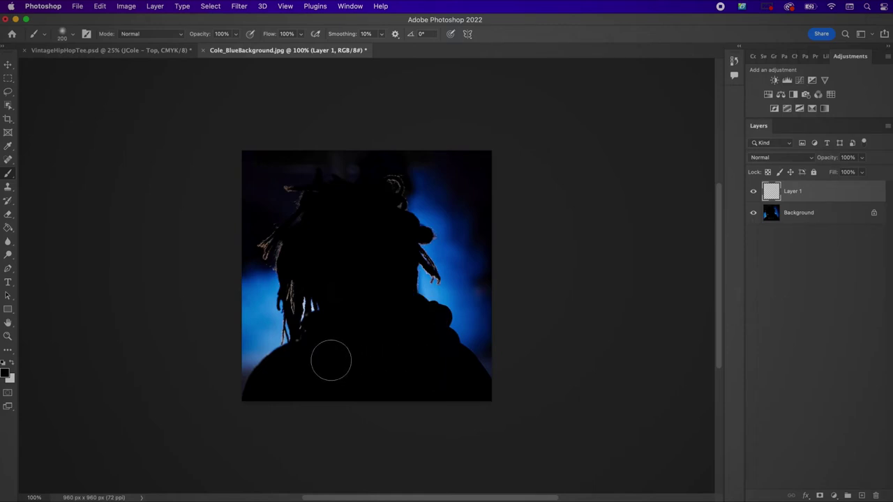
# Convert the painted layer and the background together into one smart object and rename it Cole_BlueBackground
pyautogui.keyDown('shift'); pyautogui.click(829, 217); pyautogui.keyUp('shift')
pyautogui.rightClick(831, 213)
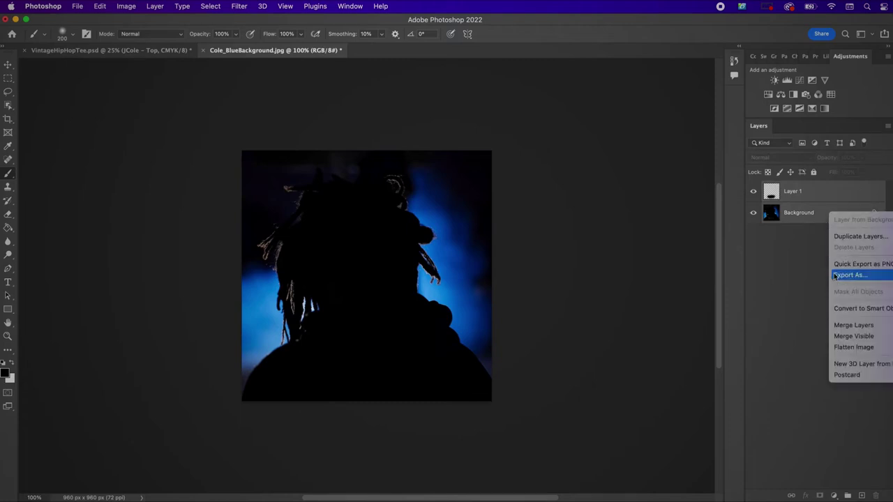
pyautogui.click(845, 310)
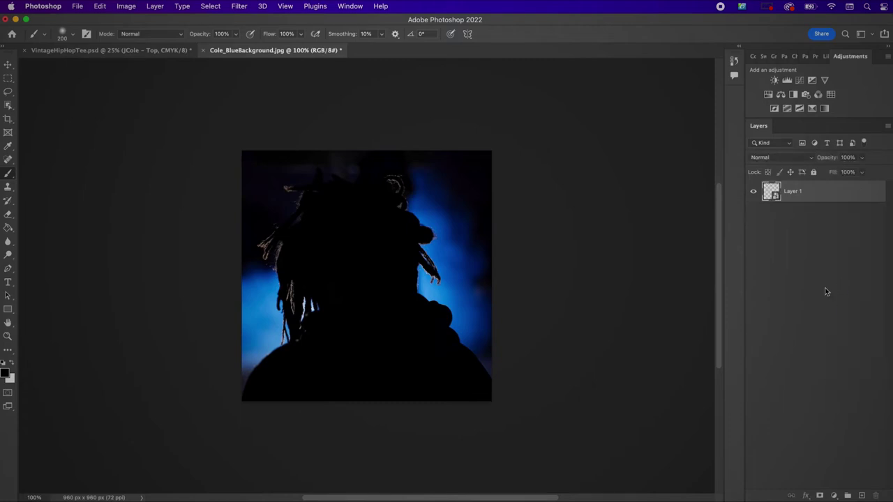
pyautogui.doubleClick(792, 192)
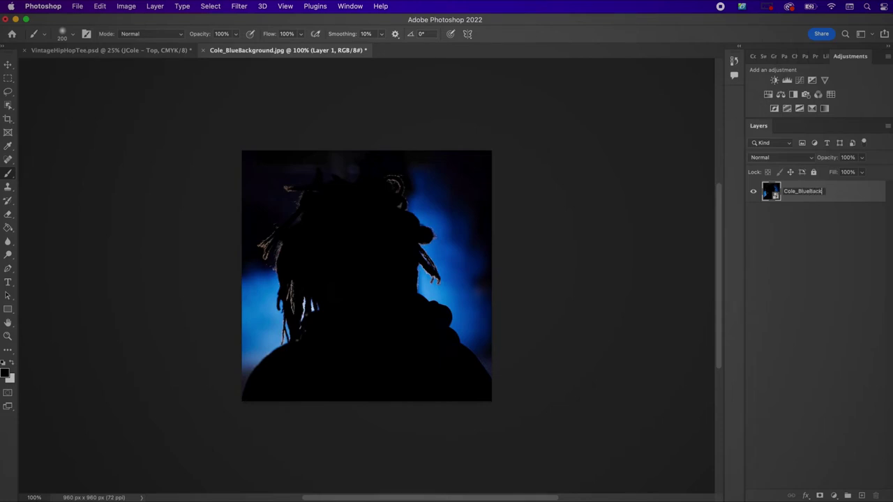
pyautogui.press('Return')
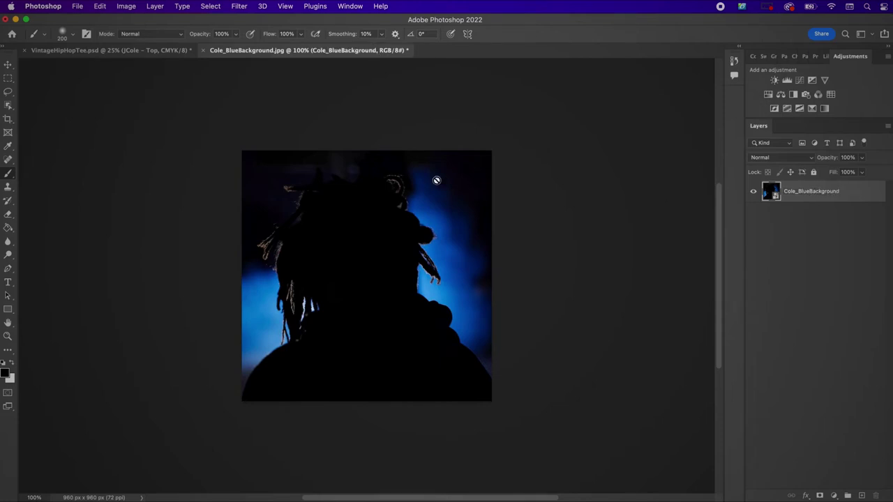
# Bring Cole_BlueBackground into VintageHipHopTee.psd, place it mid-canvas, and move its layer directly above Color Fill 1
pyautogui.press('v')
pyautogui.moveTo(353, 188); pyautogui.dragTo(162, 53)
pyautogui.moveTo(364, 212); pyautogui.dragTo(412, 312)
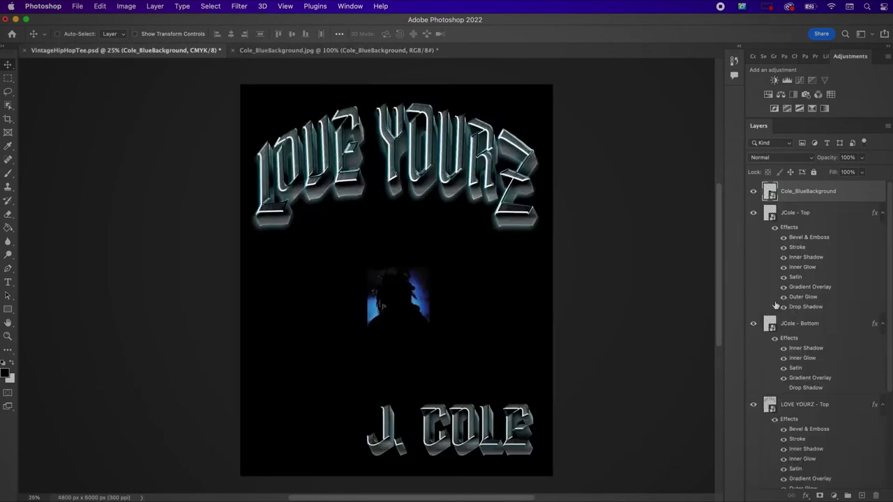
pyautogui.moveTo(800, 193); pyautogui.dragTo(798, 430)
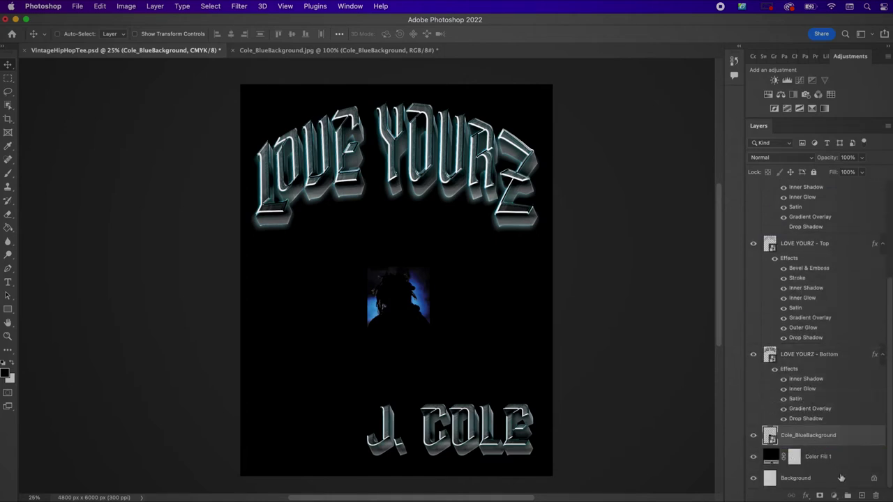
# Create a layer group named Images and put Cole_BlueBackground inside it
pyautogui.click(847, 496)
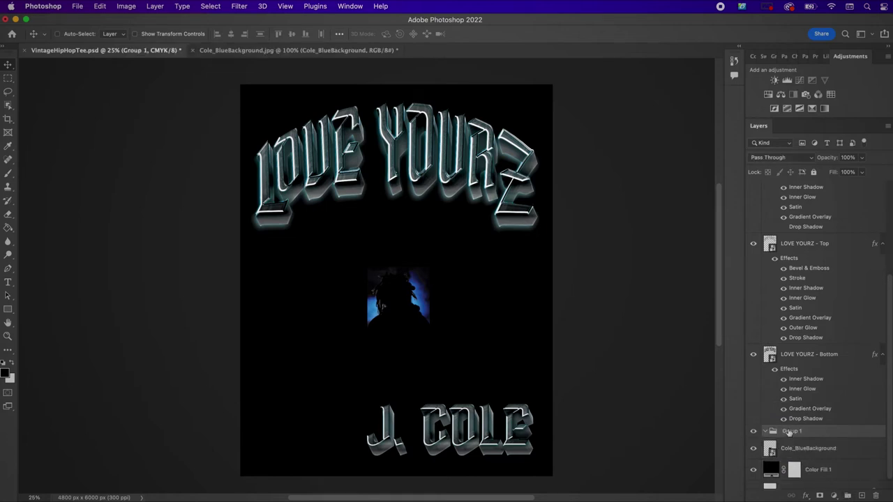
pyautogui.doubleClick(792, 431)
pyautogui.write('Images')
pyautogui.press('Return')
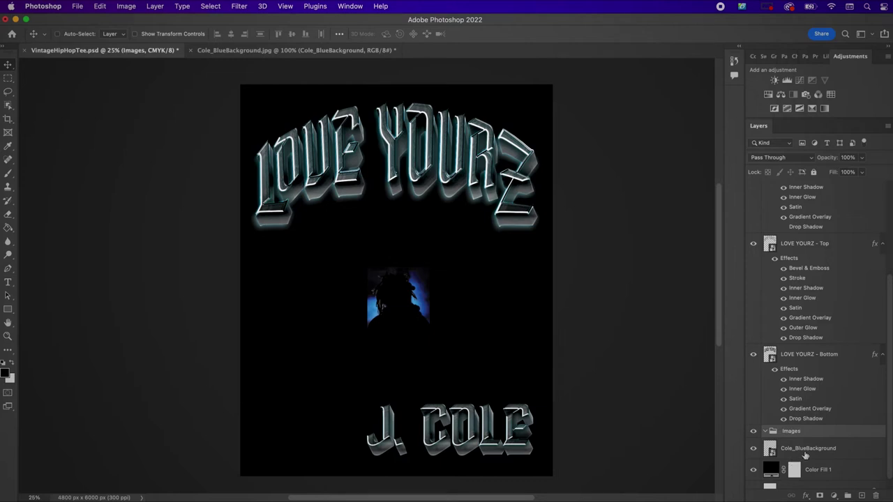
pyautogui.click(822, 452)
pyautogui.moveTo(821, 453); pyautogui.dragTo(813, 429)
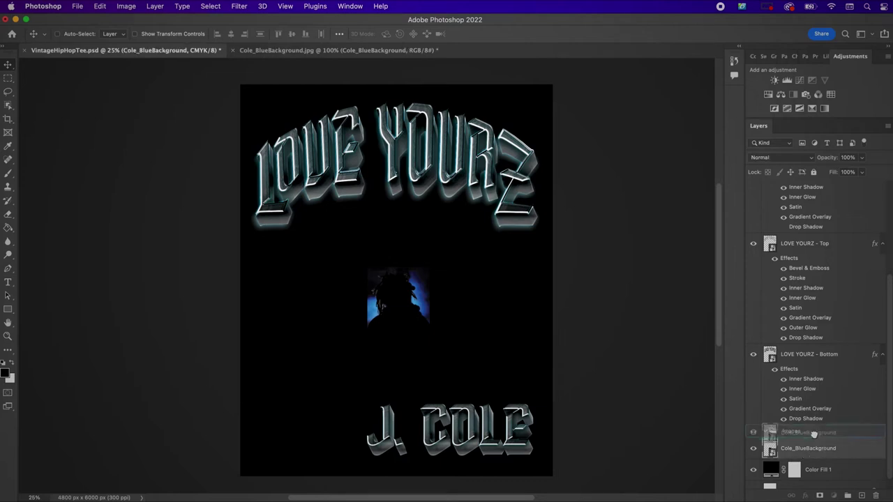
# Group all JCole and LOVE YOURZ lettering layers and name the group Text
pyautogui.click(803, 356)
pyautogui.scroll(4, 802, 359)
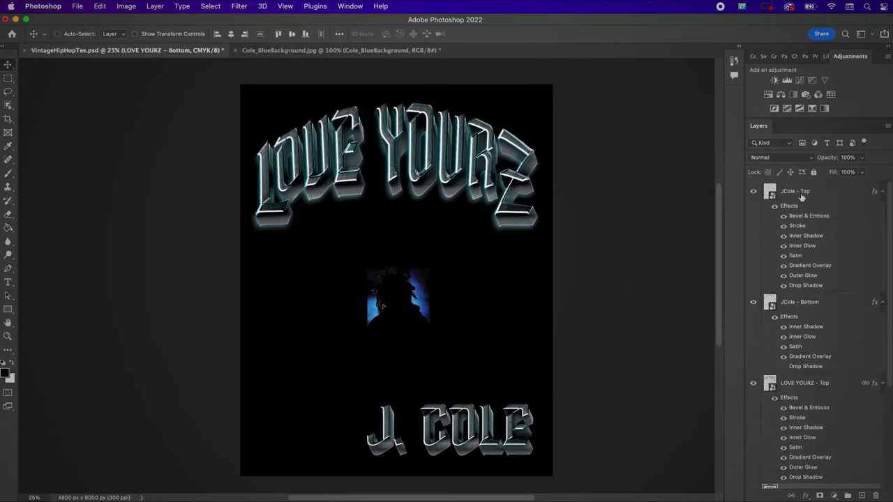
pyautogui.keyDown('shift'); pyautogui.click(801, 198); pyautogui.keyUp('shift')
pyautogui.click(847, 495)
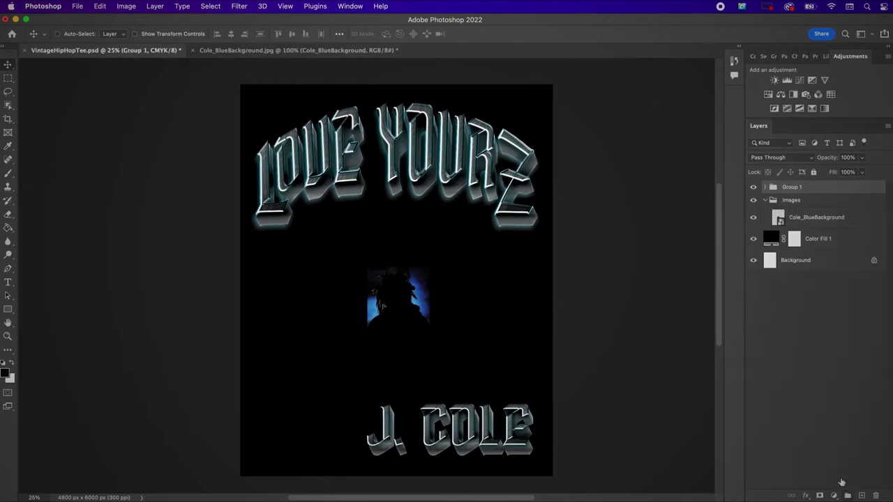
pyautogui.doubleClick(791, 187)
pyautogui.write('Text')
pyautogui.press('Return')
# Scale the Cole_BlueBackground photo proportionally to 87%
pyautogui.click(796, 220)
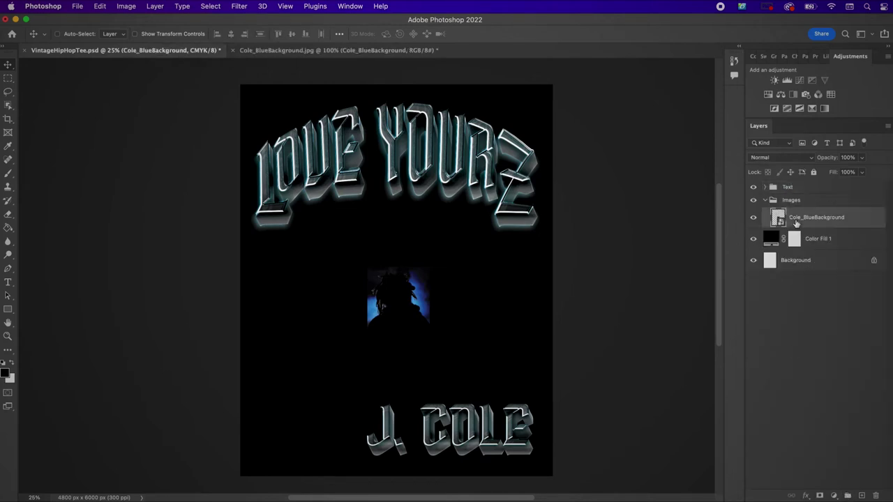
pyautogui.press('super+t')
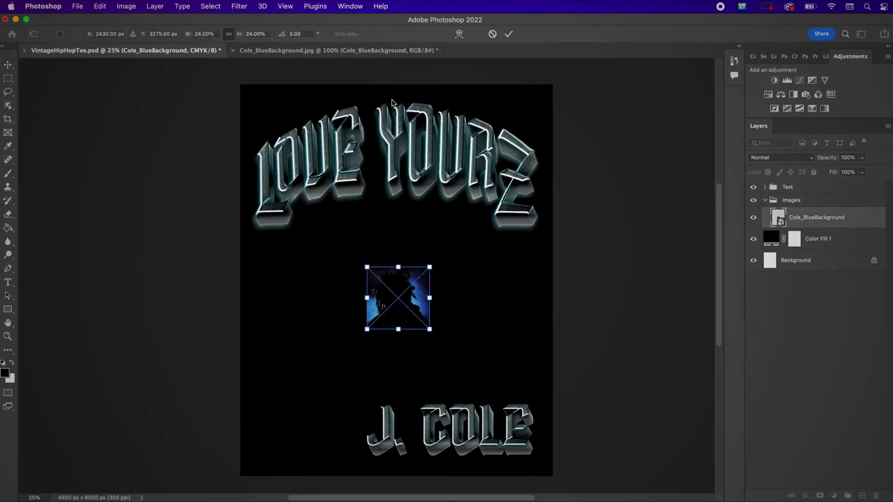
pyautogui.click(256, 33)
pyautogui.hotkey('shift', 'Up')
pyautogui.hotkey('shift', 'Up')
pyautogui.hotkey('shift', 'Up')
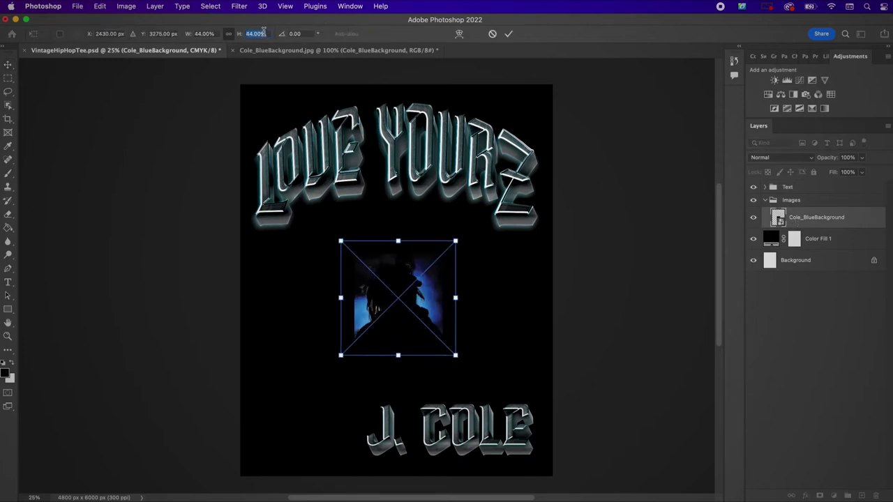
pyautogui.hotkey('shift', 'Up')
pyautogui.hotkey('shift', 'Up')
pyautogui.hotkey('shift', 'Up')
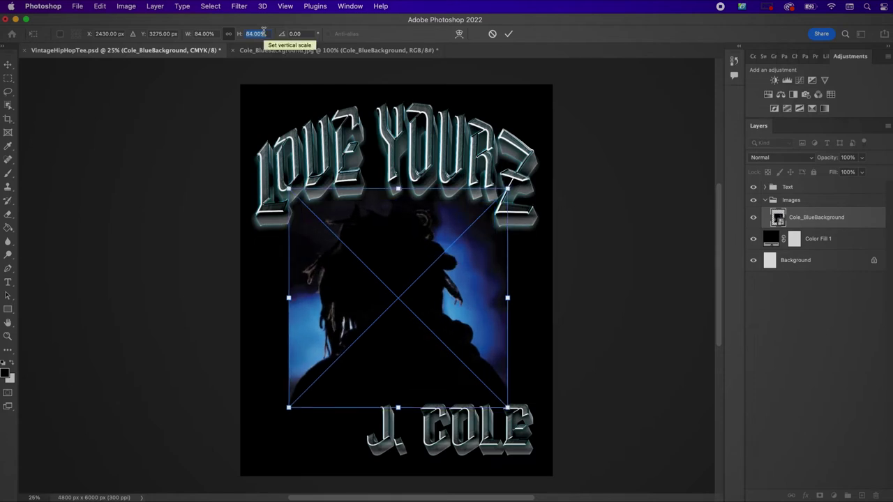
pyautogui.press('Up')
pyautogui.press('Up')
pyautogui.press('Up')
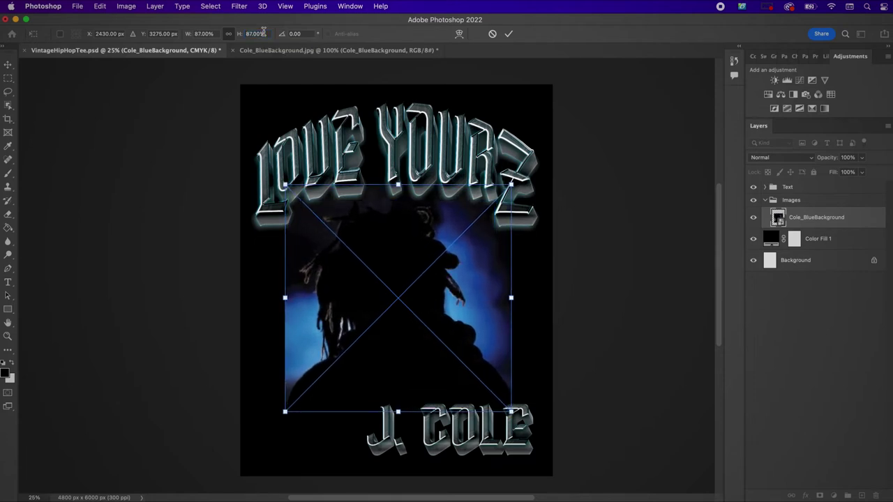
pyautogui.press('Return')
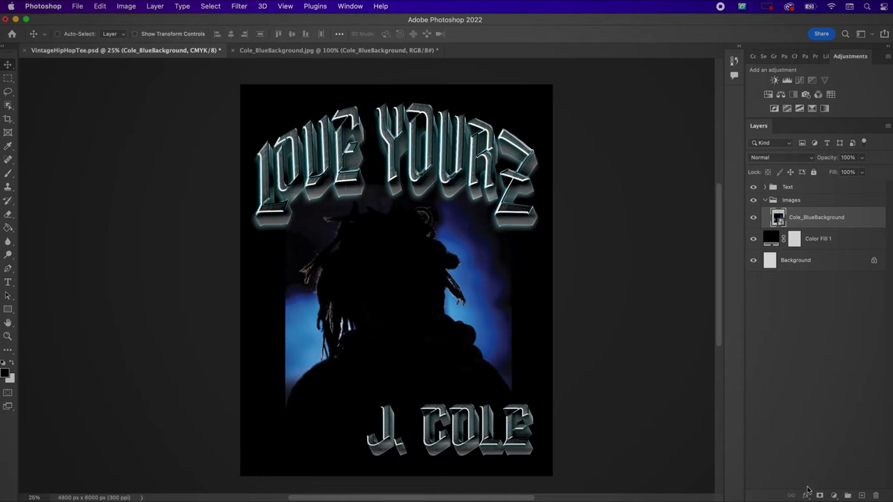
# Add a layer mask to Cole_BlueBackground and fade the photo's outer edges in black with a 1400 px brush at 34% flow
pyautogui.click(819, 494)
pyautogui.press('b')
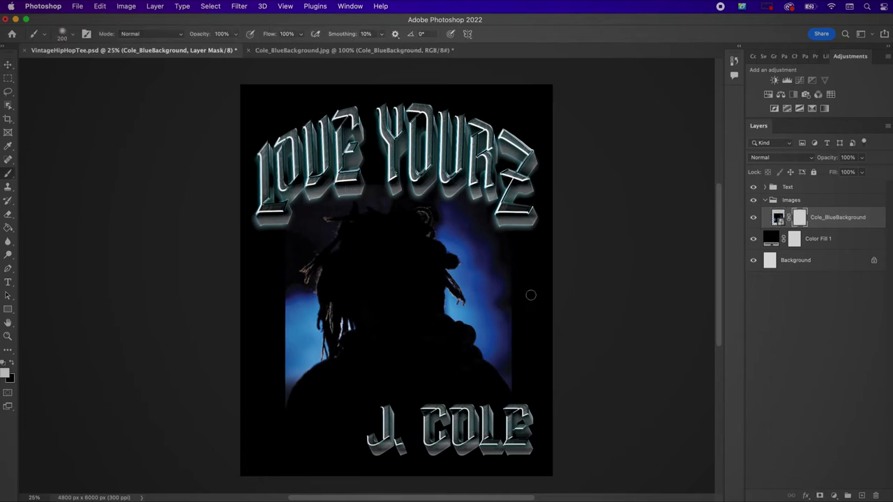
pyautogui.press(']')
pyautogui.press(']')
pyautogui.press(']')
pyautogui.press(']')
pyautogui.press(']')
pyautogui.press(']')
pyautogui.press(']')
pyautogui.press(']')
pyautogui.press(']')
pyautogui.press(']')
pyautogui.press(']')
pyautogui.press(']')
pyautogui.click(301, 35)
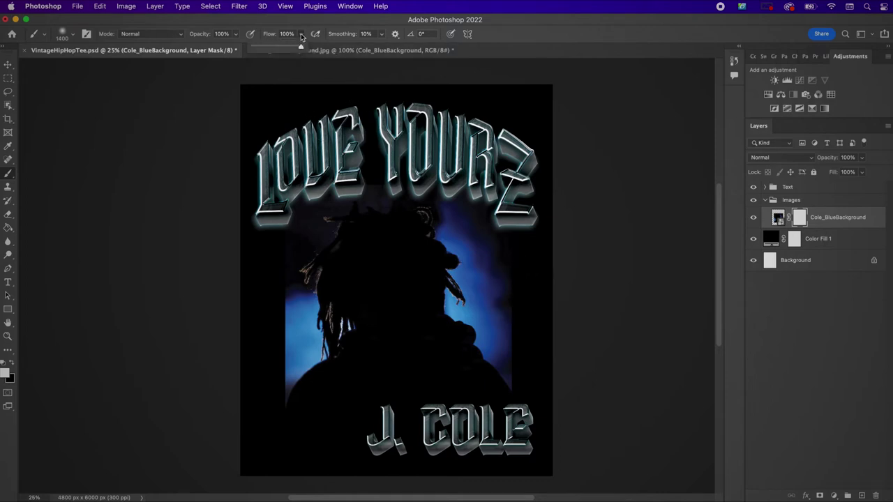
pyautogui.click(517, 262)
pyautogui.moveTo(534, 291); pyautogui.dragTo(513, 346)
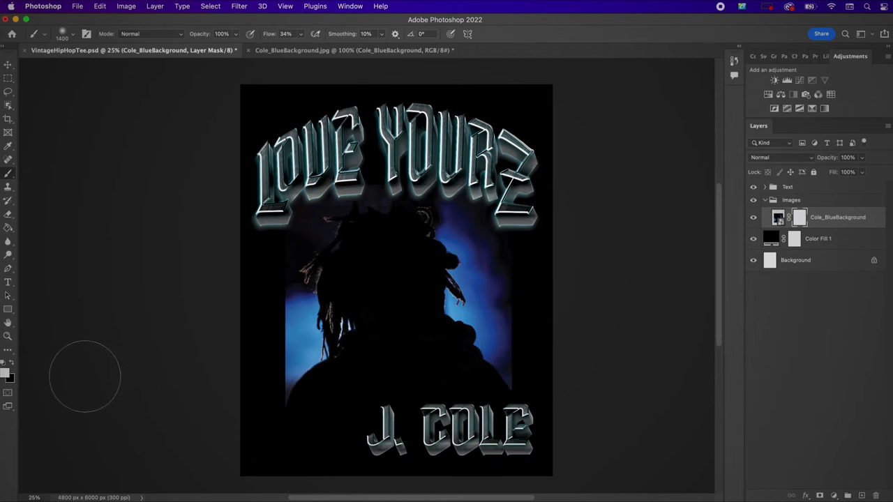
pyautogui.click(11, 363)
pyautogui.moveTo(538, 379)
pyautogui.mouseDown()
pyautogui.moveTo(550, 350)
pyautogui.moveTo(523, 375)
pyautogui.moveTo(521, 349)
pyautogui.moveTo(527, 357)
pyautogui.moveTo(535, 329)
pyautogui.moveTo(522, 344)
pyautogui.moveTo(532, 289)
pyautogui.moveTo(522, 227)
pyautogui.mouseUp()
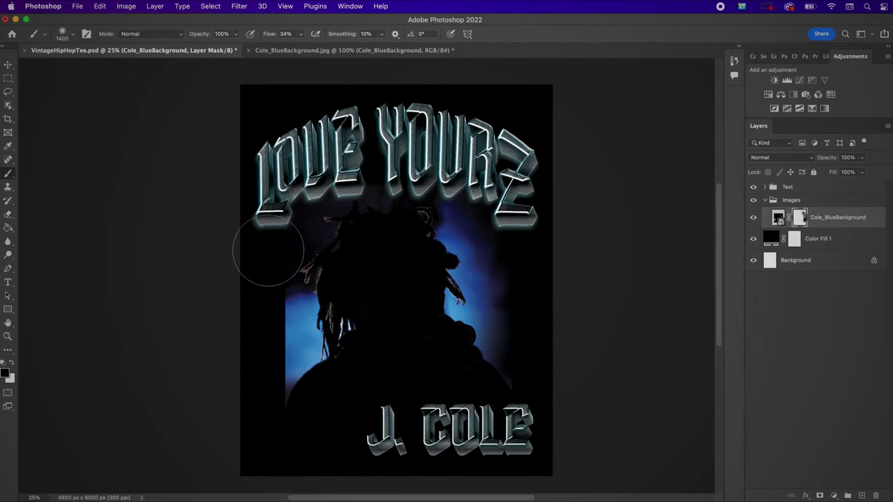
pyautogui.moveTo(262, 301)
pyautogui.mouseDown()
pyautogui.moveTo(255, 339)
pyautogui.moveTo(273, 368)
pyautogui.moveTo(263, 375)
pyautogui.mouseUp()
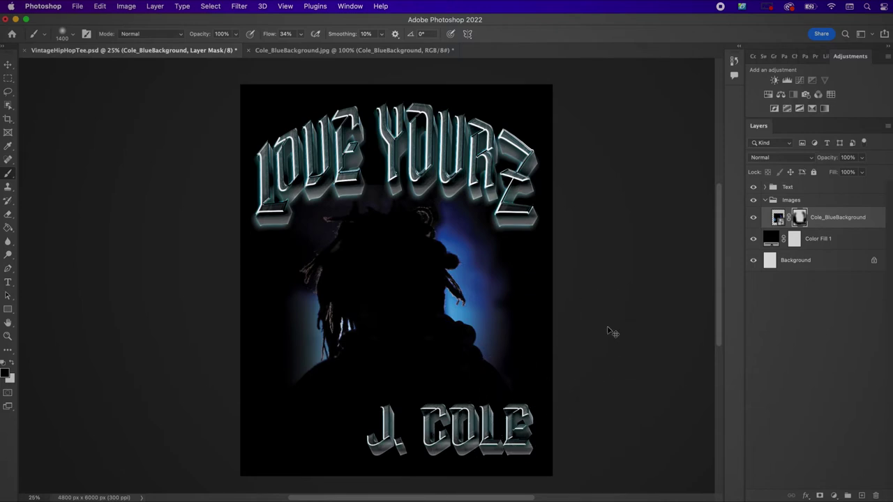
# Open the image Cole_YellowHouse.jpg
pyautogui.press('super+o')
pyautogui.scroll(-3, 502, 230)
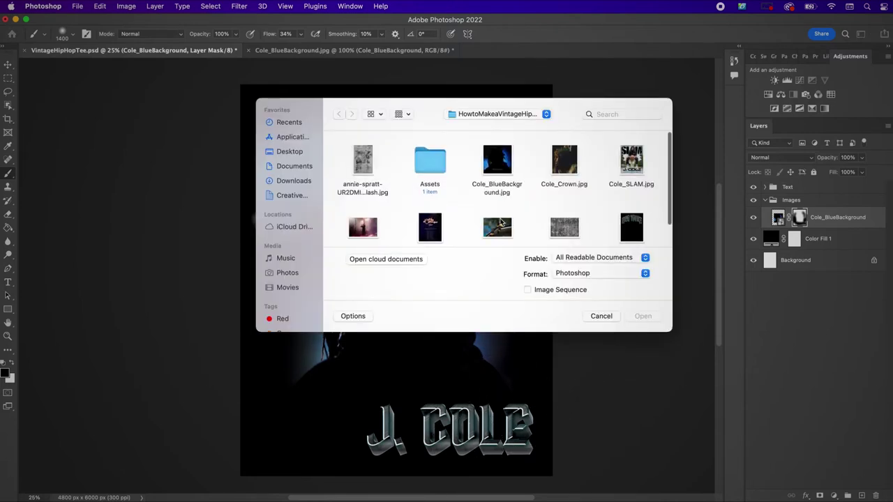
pyautogui.click(500, 222)
pyautogui.doubleClick(499, 222)
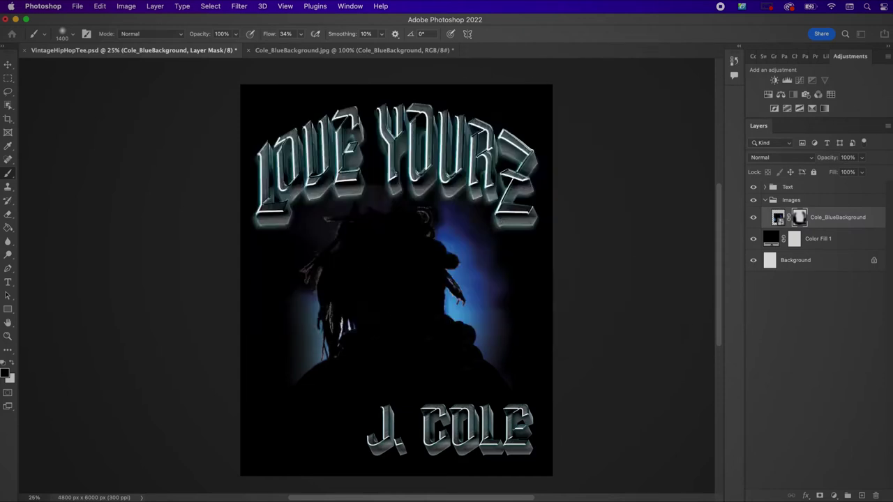
# Unlock the background layer under the name Cole_YellowHouse and convert it to a smart object
pyautogui.doubleClick(791, 190)
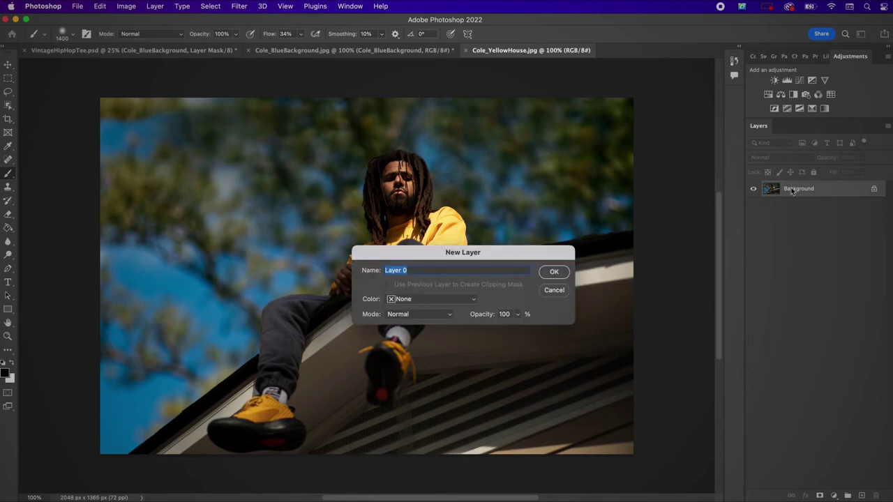
pyautogui.write('Co')
pyautogui.write('ellowHouse')
pyautogui.press('Return')
pyautogui.rightClick(847, 190)
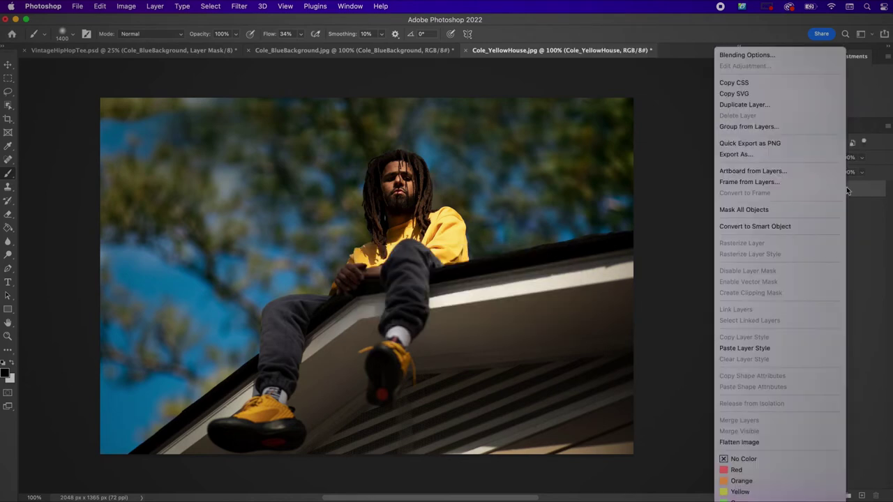
pyautogui.click(799, 227)
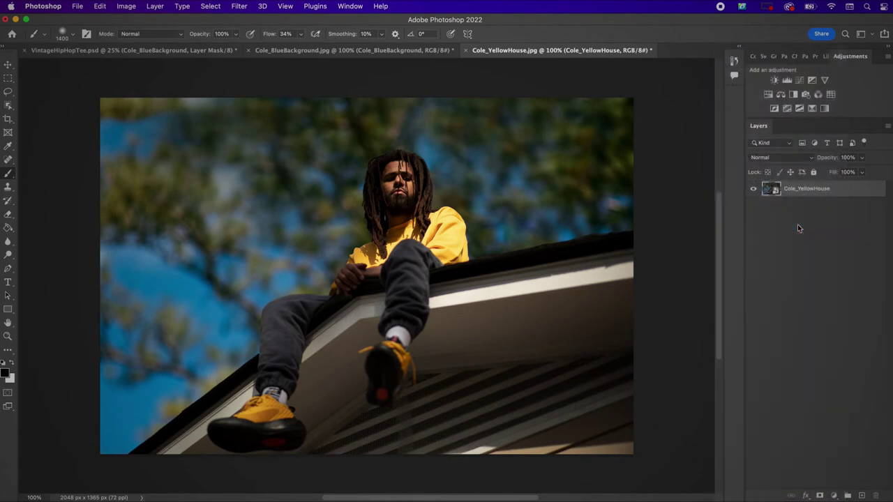
# Bring Cole_YellowHouse into VintageHipHopTee.psd and position it over the silhouette's head, below the LOVE YOURZ lettering
pyautogui.press('v')
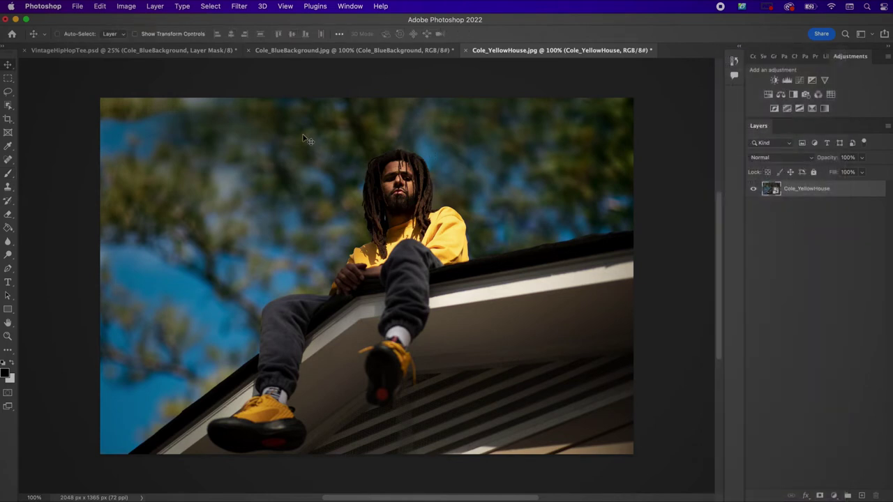
pyautogui.moveTo(305, 140); pyautogui.dragTo(215, 52)
pyautogui.moveTo(328, 187); pyautogui.dragTo(333, 191)
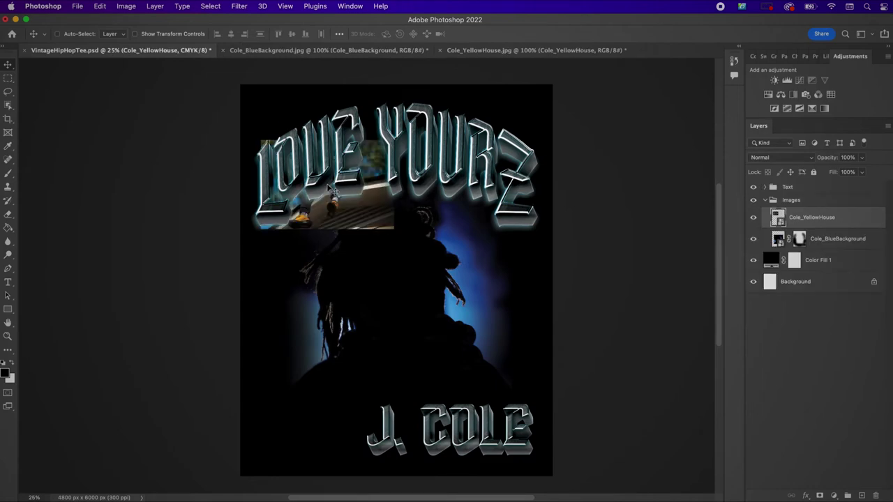
pyautogui.moveTo(371, 222); pyautogui.dragTo(399, 319)
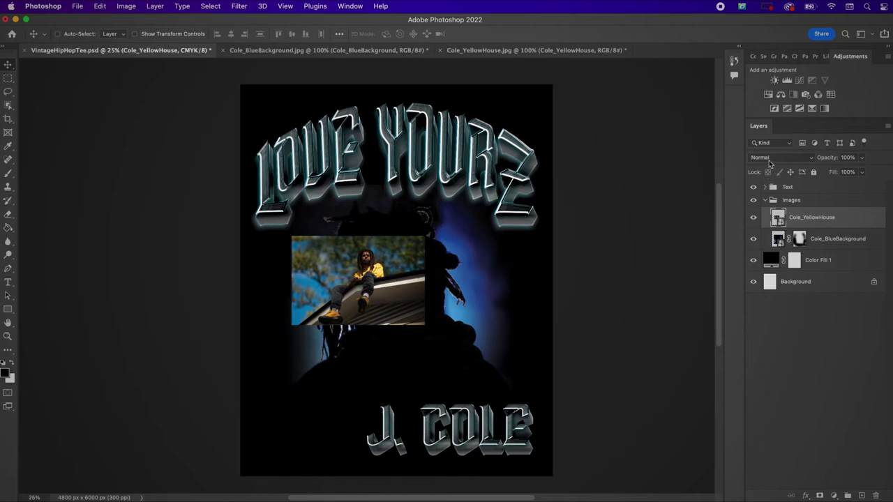
# Set the blend mode of Cole_YellowHouse to Lighter Color
pyautogui.click(769, 159)
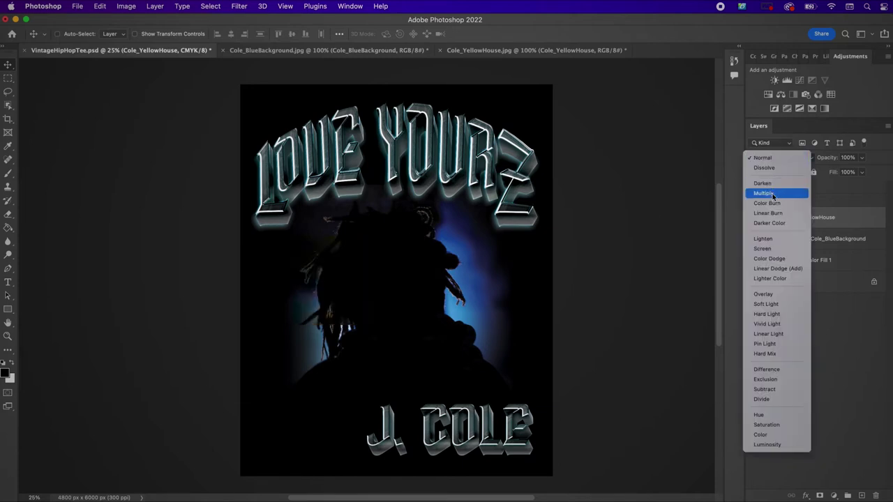
pyautogui.click(770, 279)
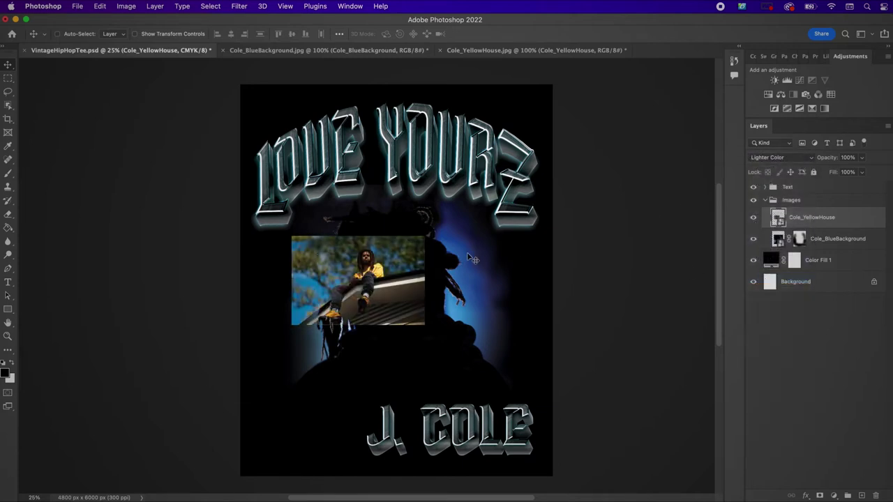
pyautogui.press('super+plus')
pyautogui.press('super+plus')
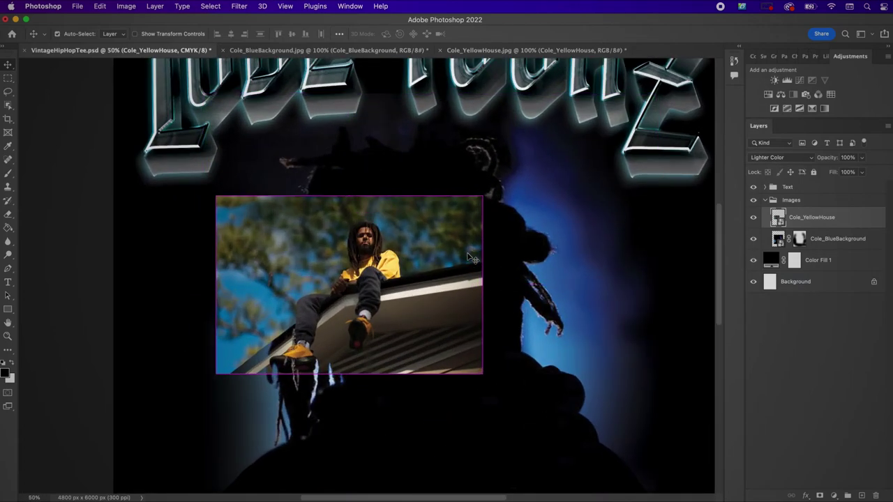
pyautogui.press('super+plus')
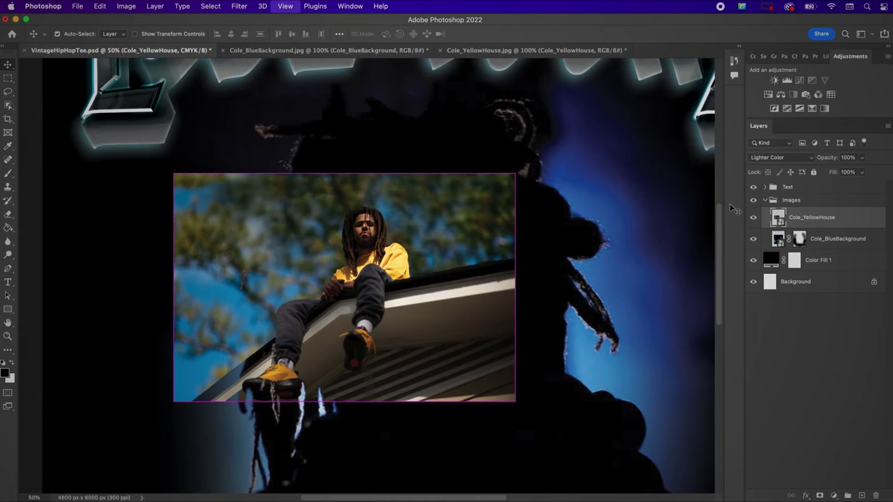
pyautogui.press('super+plus')
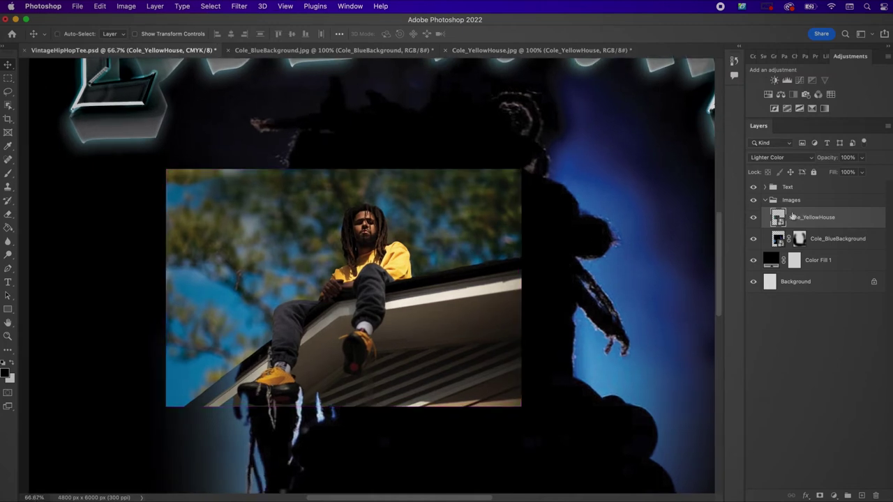
# Add a layer mask to Cole_YellowHouse and select the subject of the photo automatically
pyautogui.click(820, 495)
pyautogui.click(210, 6)
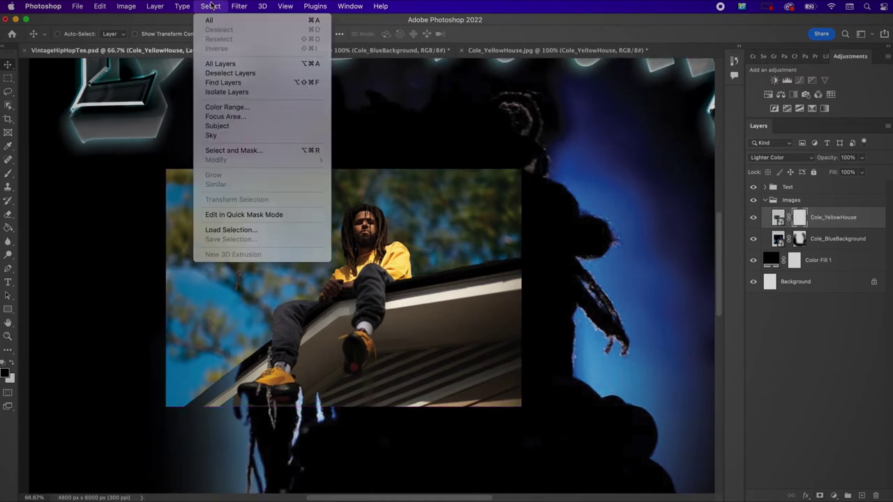
pyautogui.click(218, 127)
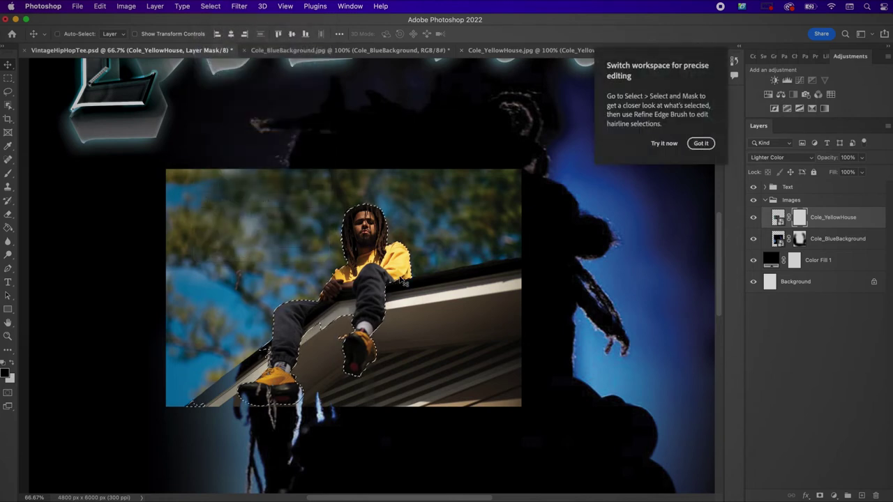
pyautogui.click(701, 143)
# Trace the house roof beneath the seated man with a closed pen path and add it to the subject selection
pyautogui.press('p')
pyautogui.click(409, 278)
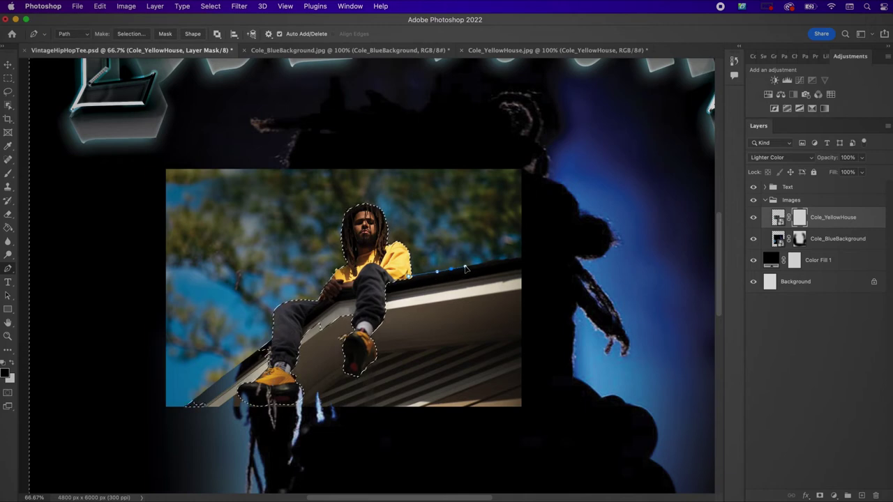
pyautogui.moveTo(465, 268); pyautogui.dragTo(466, 267)
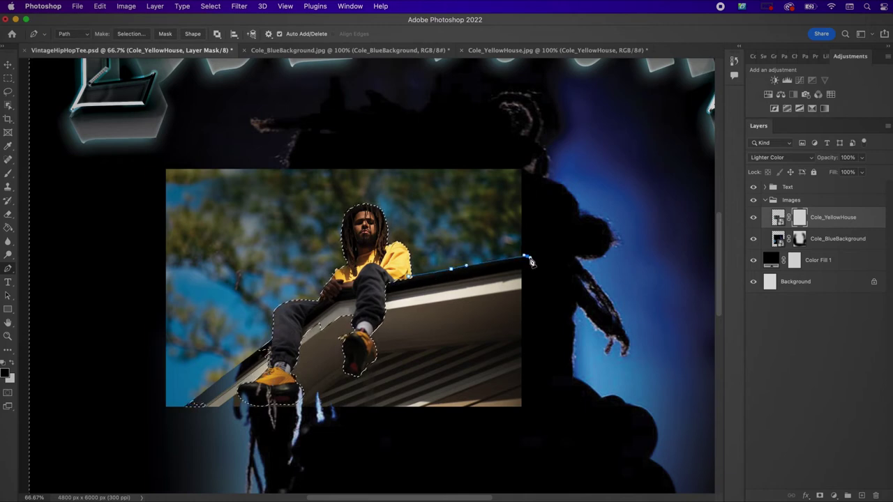
pyautogui.click(537, 427)
pyautogui.click(291, 452)
pyautogui.click(160, 426)
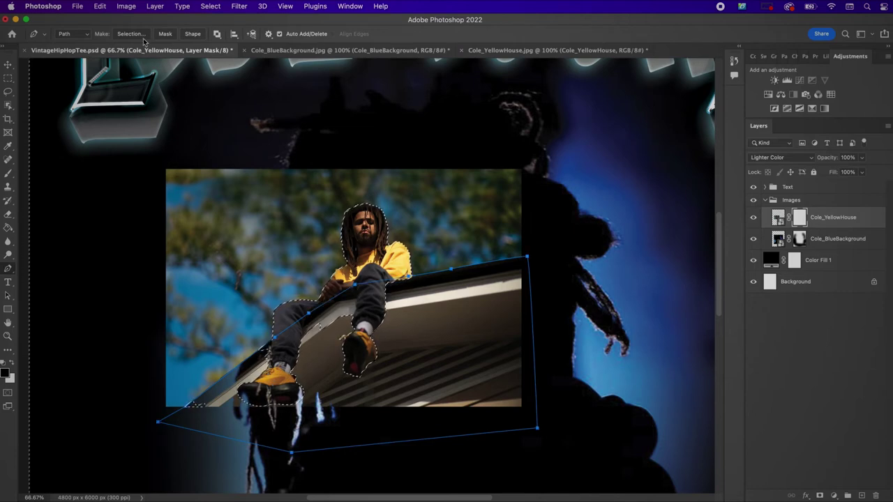
pyautogui.click(210, 5)
pyautogui.click(219, 52)
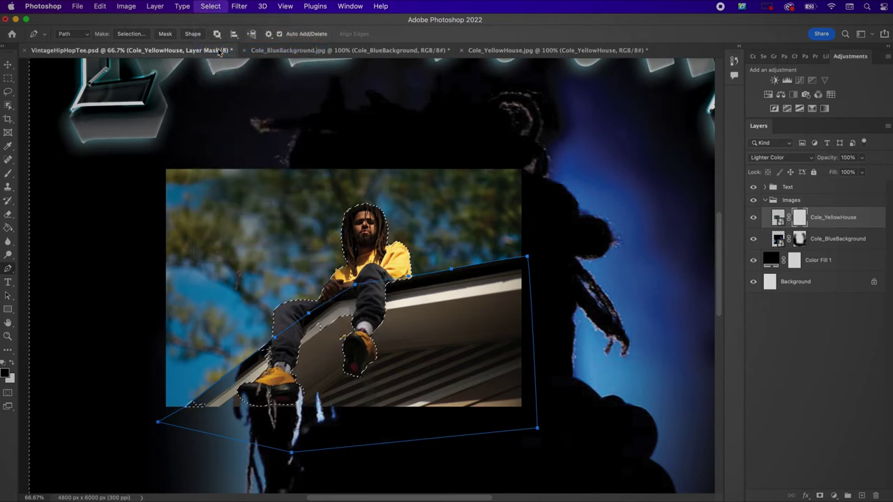
pyautogui.click(140, 34)
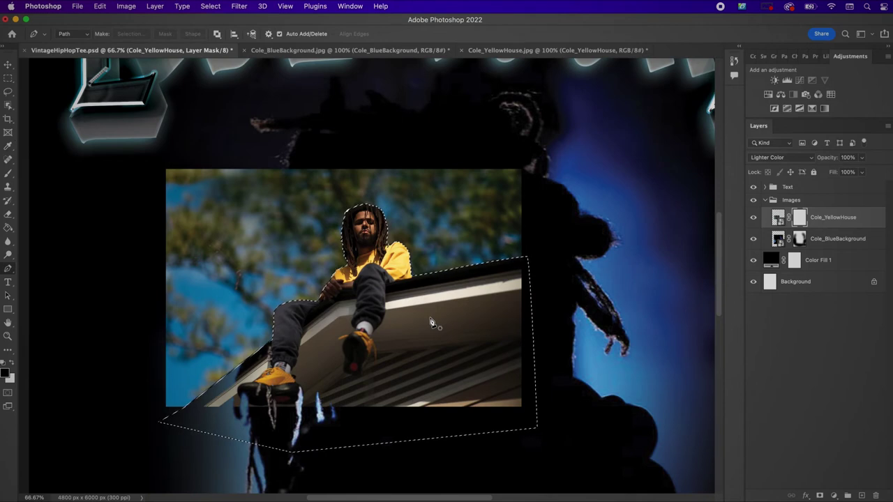
# Invert the selection and paint black on the Cole_YellowHouse mask with a brush enlarged to 1100 px, hiding the sky and trees
pyautogui.press('b')
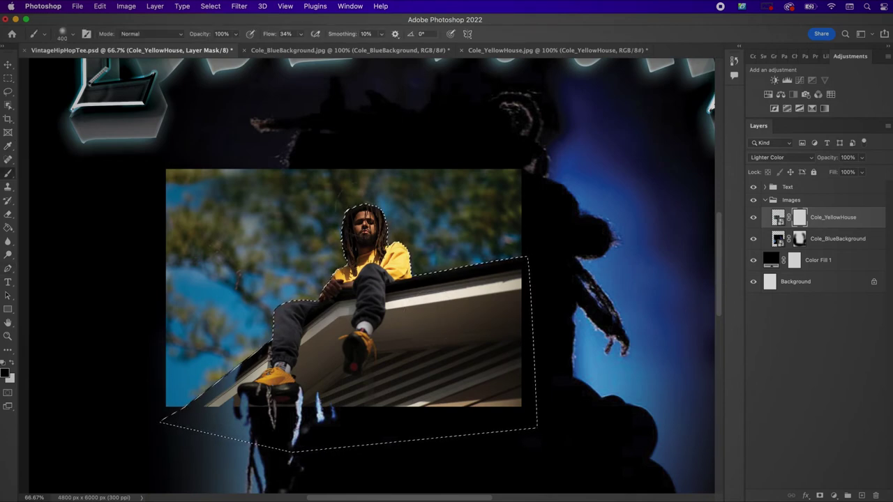
pyautogui.click(216, 7)
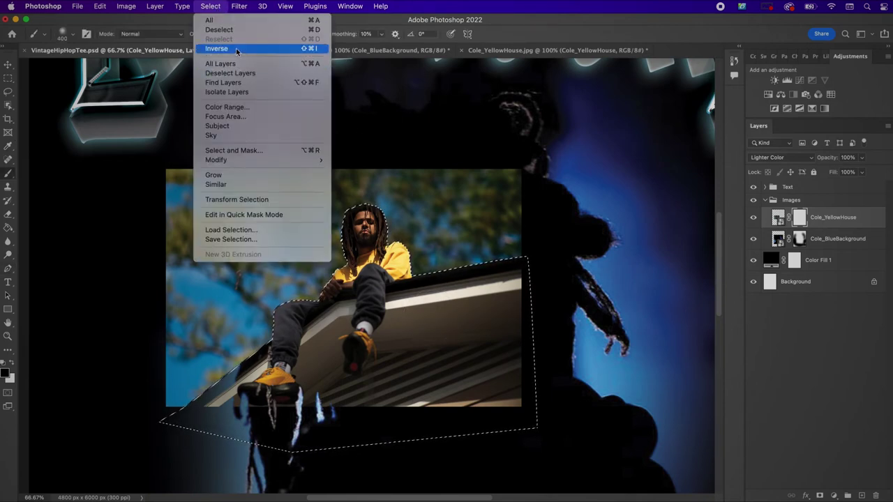
pyautogui.click(237, 46)
pyautogui.press(']')
pyautogui.press(']')
pyautogui.press(']')
pyautogui.press(']')
pyautogui.press(']')
pyautogui.press(']')
pyautogui.press(']')
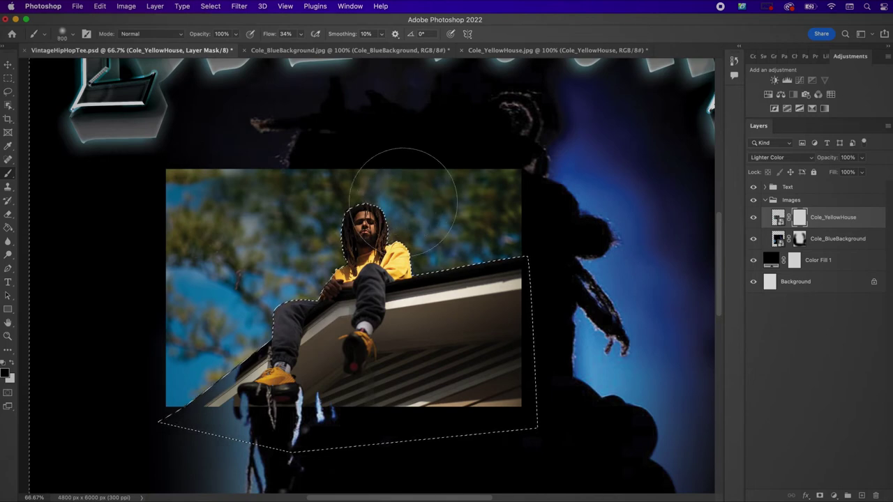
pyautogui.moveTo(499, 187)
pyautogui.mouseDown()
pyautogui.moveTo(428, 136)
pyautogui.moveTo(459, 149)
pyautogui.moveTo(493, 193)
pyautogui.moveTo(490, 129)
pyautogui.moveTo(494, 159)
pyautogui.moveTo(382, 187)
pyautogui.moveTo(279, 178)
pyautogui.mouseUp()
pyautogui.moveTo(184, 198)
pyautogui.mouseDown()
pyautogui.moveTo(168, 220)
pyautogui.moveTo(228, 140)
pyautogui.moveTo(194, 191)
pyautogui.moveTo(247, 201)
pyautogui.moveTo(201, 203)
pyautogui.moveTo(176, 250)
pyautogui.moveTo(161, 334)
pyautogui.moveTo(169, 380)
pyautogui.moveTo(193, 402)
pyautogui.moveTo(172, 402)
pyautogui.moveTo(153, 352)
pyautogui.moveTo(158, 288)
pyautogui.moveTo(185, 235)
pyautogui.moveTo(157, 248)
pyautogui.moveTo(188, 329)
pyautogui.moveTo(231, 379)
pyautogui.moveTo(182, 411)
pyautogui.moveTo(262, 314)
pyautogui.moveTo(276, 277)
pyautogui.moveTo(270, 260)
pyautogui.moveTo(298, 274)
pyautogui.moveTo(283, 271)
pyautogui.moveTo(302, 236)
pyautogui.mouseUp()
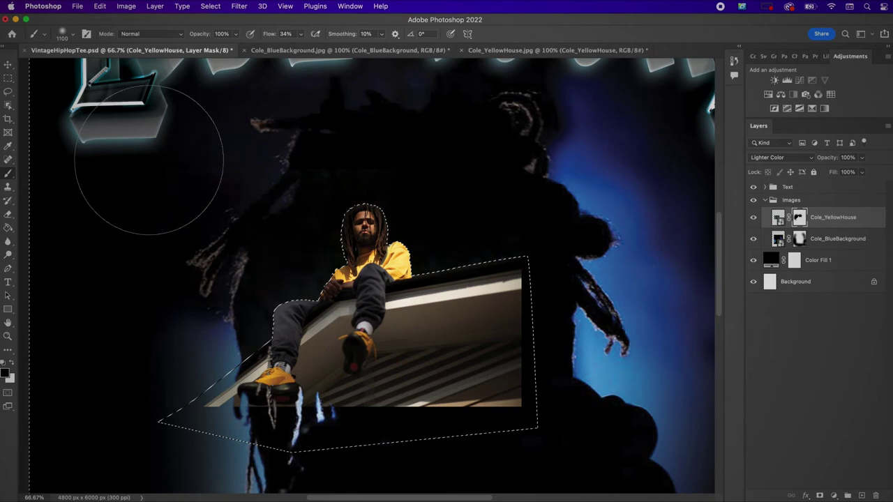
# Clear the selection and shift the masked Cole_YellowHouse image slightly left and down over the silhouette
pyautogui.press('m')
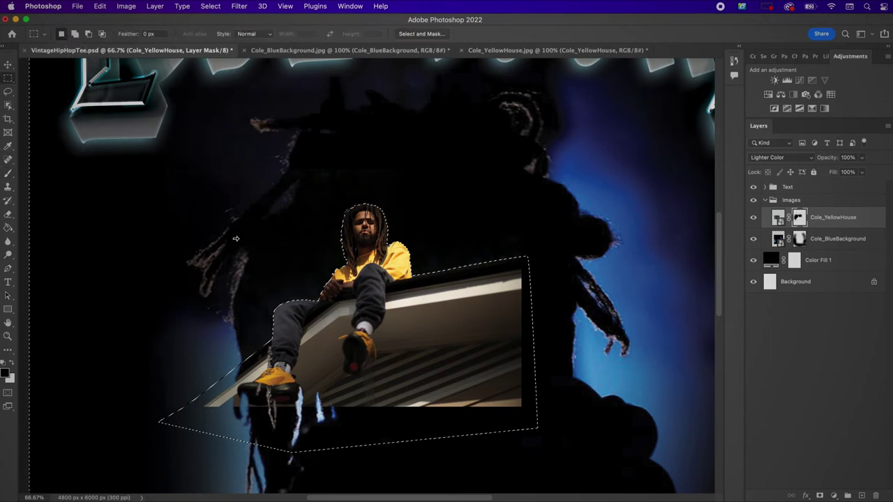
pyautogui.click(261, 215)
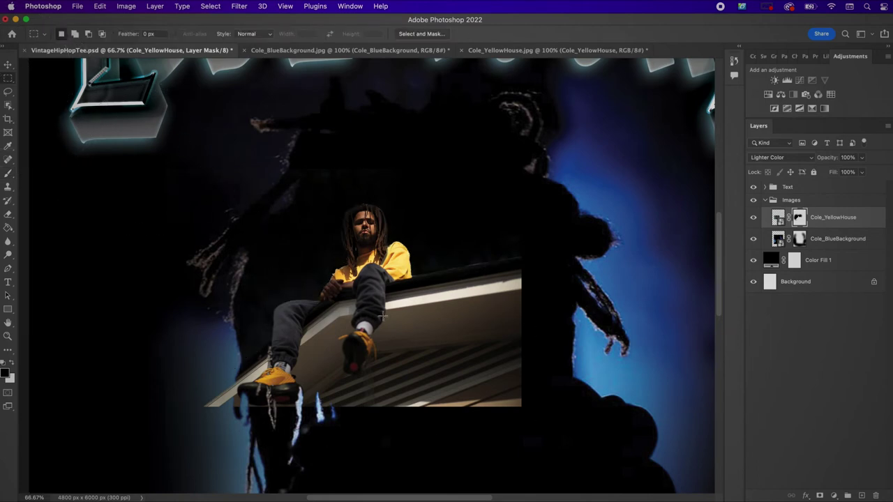
pyautogui.press('v')
pyautogui.moveTo(441, 343); pyautogui.dragTo(395, 352)
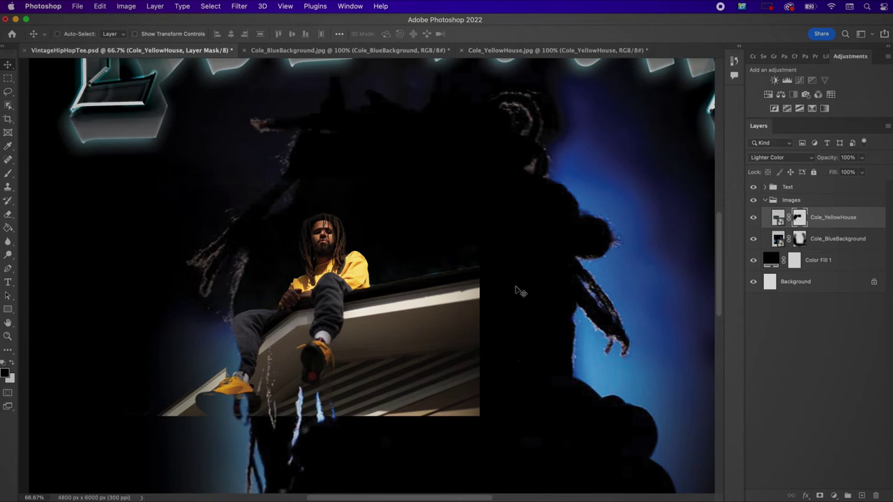
# Fade the roof's right and lower edges on the mask with black at 65% flow, reducing the brush from 1100 to 700 px
pyautogui.press('b')
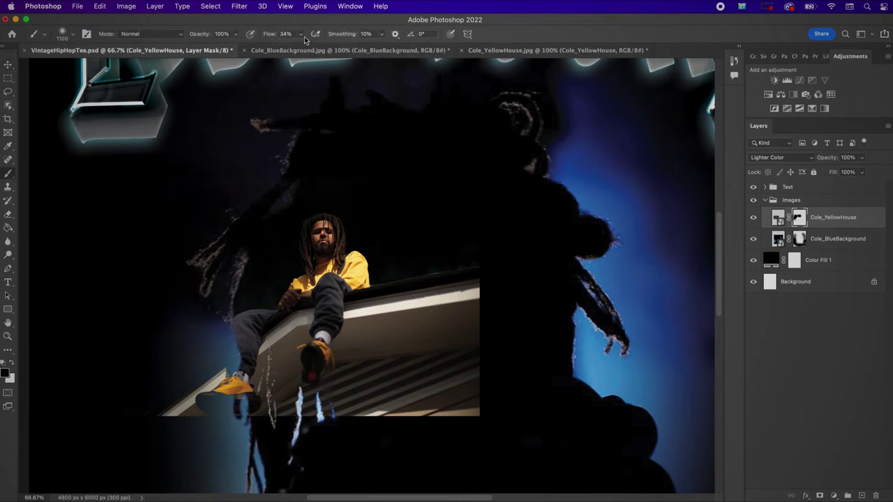
pyautogui.moveTo(498, 319)
pyautogui.mouseDown()
pyautogui.moveTo(498, 295)
pyautogui.moveTo(463, 359)
pyautogui.moveTo(477, 394)
pyautogui.mouseUp()
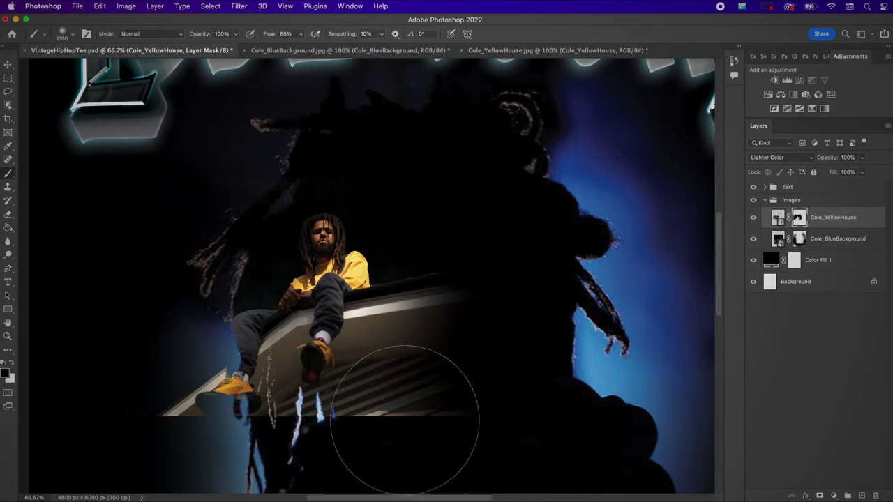
pyautogui.moveTo(449, 341)
pyautogui.mouseDown()
pyautogui.moveTo(443, 302)
pyautogui.moveTo(429, 291)
pyautogui.moveTo(427, 387)
pyautogui.moveTo(384, 432)
pyautogui.moveTo(329, 442)
pyautogui.mouseUp()
pyautogui.press('[')
pyautogui.press('[')
pyautogui.press('[')
pyautogui.press('[')
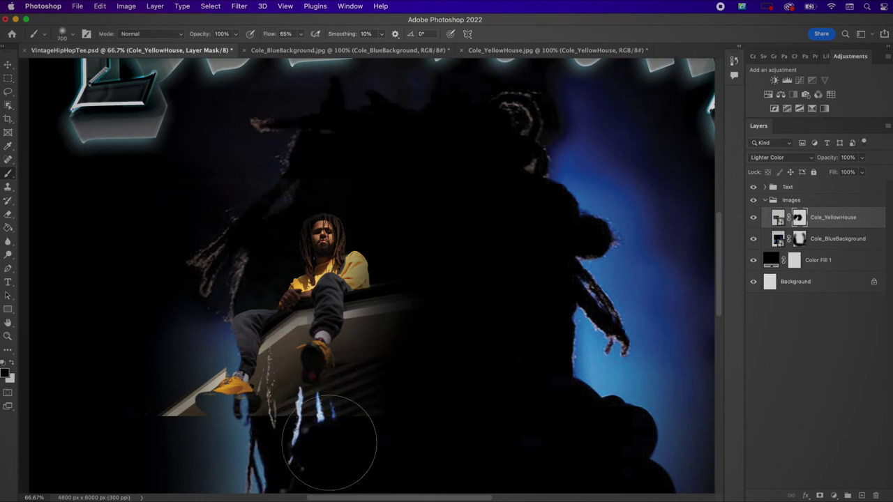
pyautogui.moveTo(254, 433)
pyautogui.mouseDown()
pyautogui.moveTo(188, 446)
pyautogui.moveTo(175, 423)
pyautogui.moveTo(182, 444)
pyautogui.moveTo(166, 379)
pyautogui.moveTo(174, 375)
pyautogui.moveTo(178, 402)
pyautogui.moveTo(188, 373)
pyautogui.moveTo(192, 411)
pyautogui.moveTo(204, 390)
pyautogui.moveTo(185, 378)
pyautogui.moveTo(199, 418)
pyautogui.mouseUp()
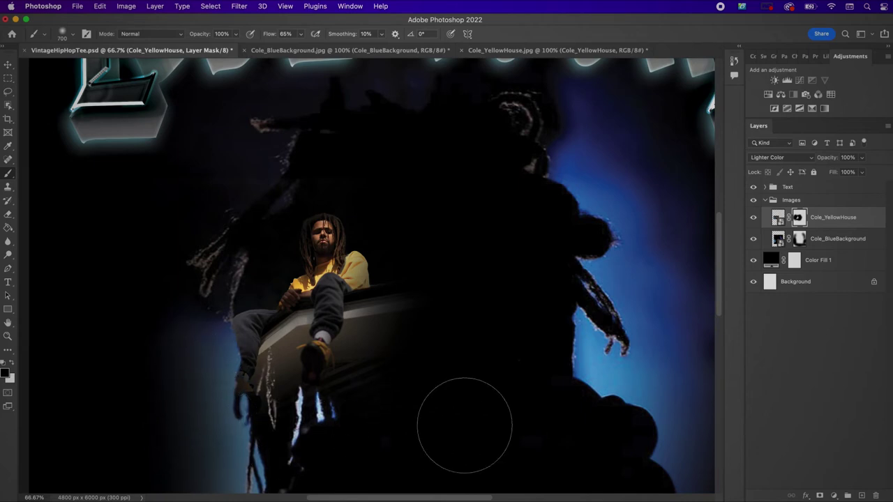
# Open the image Cole_SLAM.jpg
pyautogui.press('super+o')
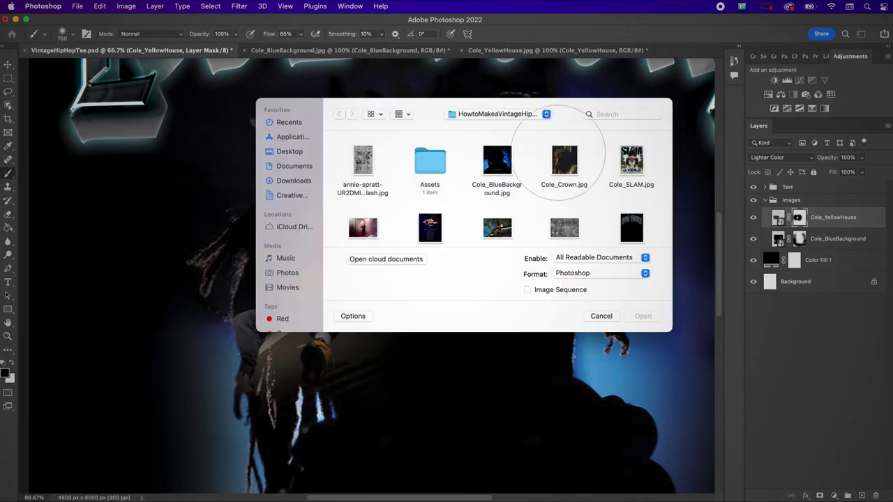
pyautogui.scroll(-2, 552, 192)
pyautogui.scroll(2, 541, 200)
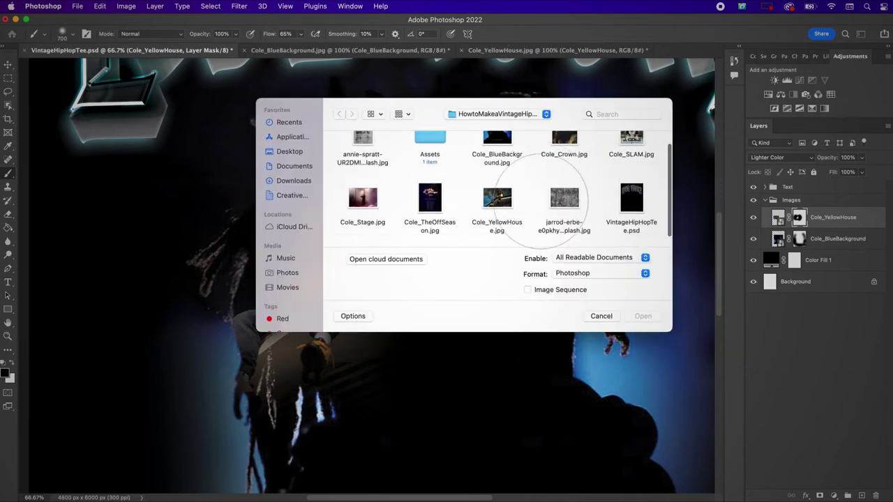
pyautogui.doubleClick(635, 154)
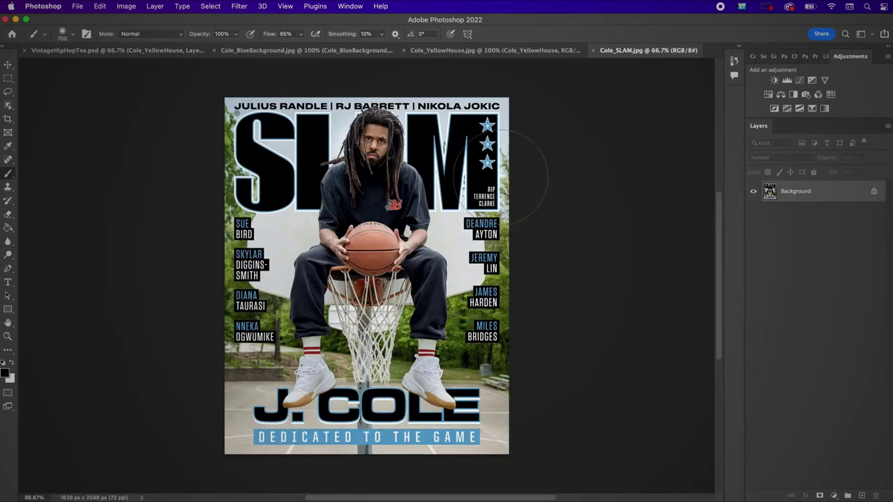
# Unlock the background layer under the name Cole_Slam and convert it to a smart object
pyautogui.click(8, 65)
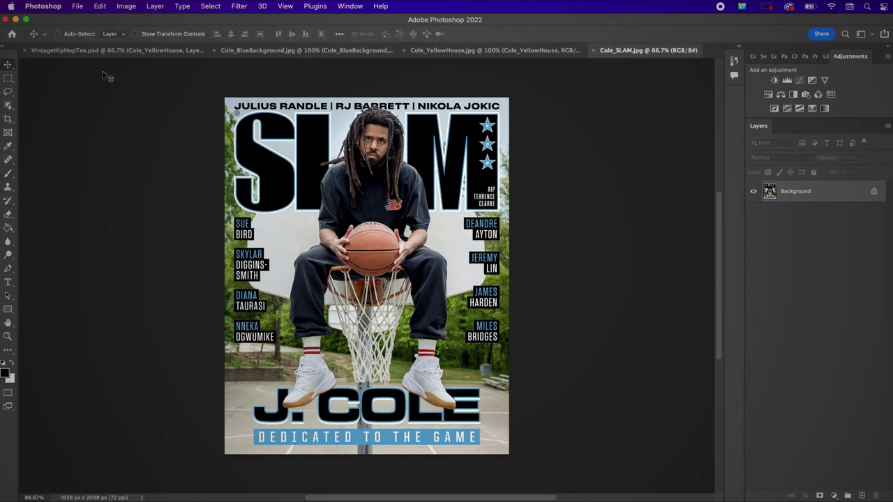
pyautogui.doubleClick(803, 195)
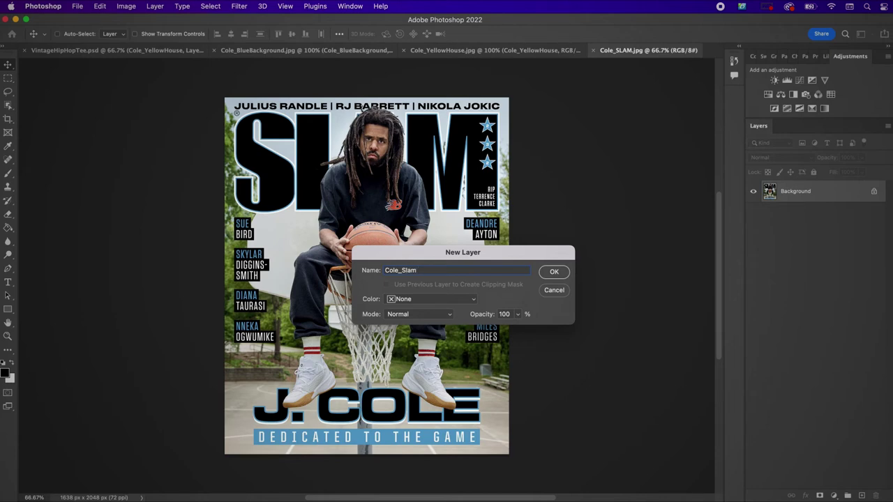
pyautogui.press('Return')
pyautogui.rightClick(832, 196)
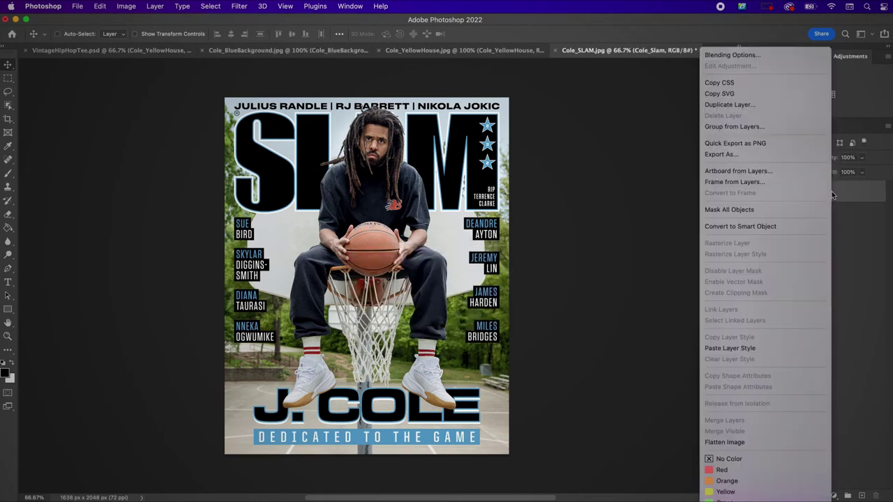
pyautogui.click(781, 231)
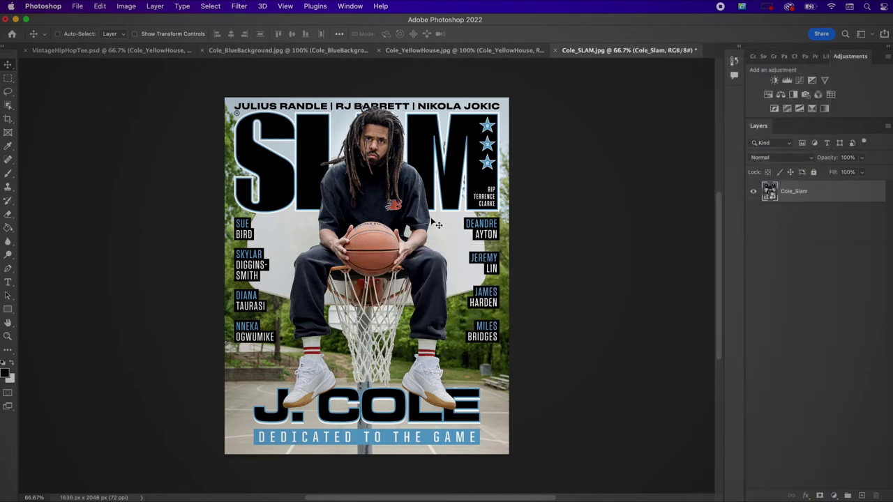
# Select the subject of the SLAM cover automatically and add the missed patch inside the basketball with a rectangular marquee
pyautogui.click(217, 6)
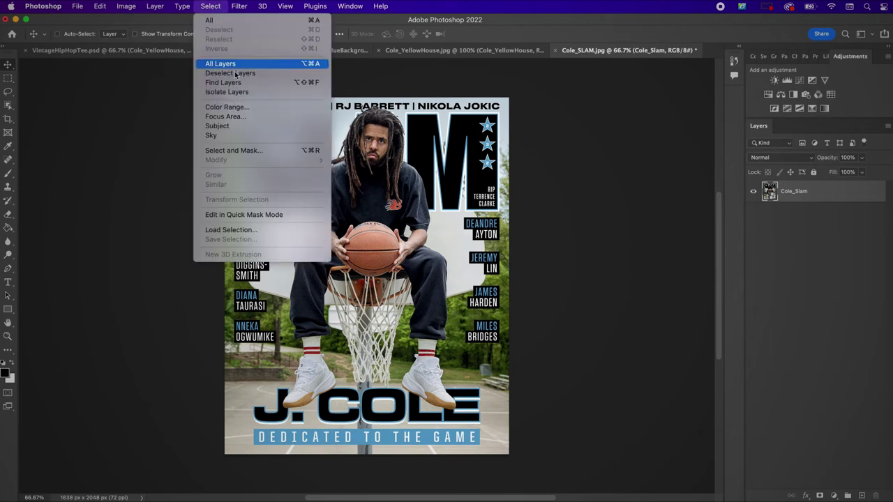
pyautogui.click(242, 124)
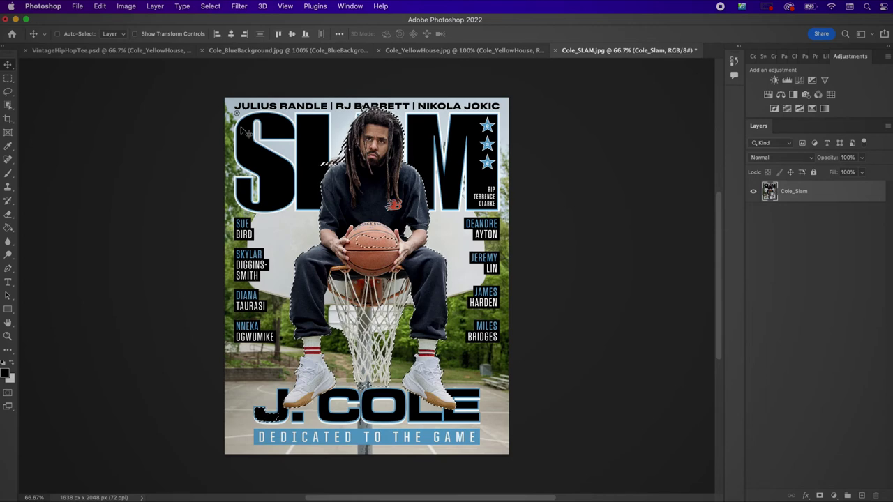
pyautogui.press('super+equal')
pyautogui.press('super+equal')
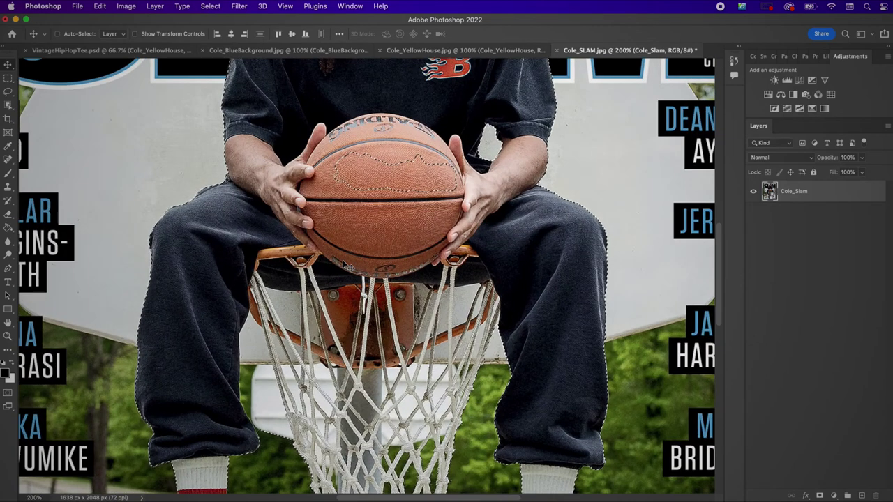
pyautogui.scroll(3, 344, 265)
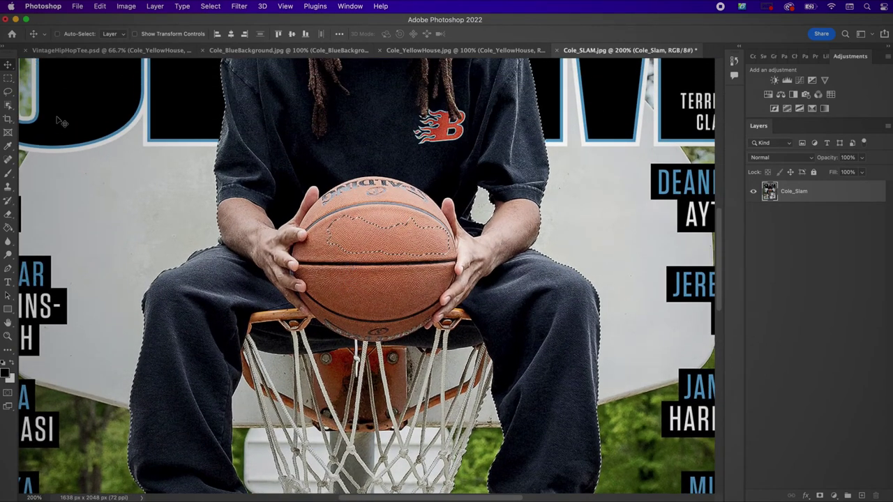
pyautogui.press('m')
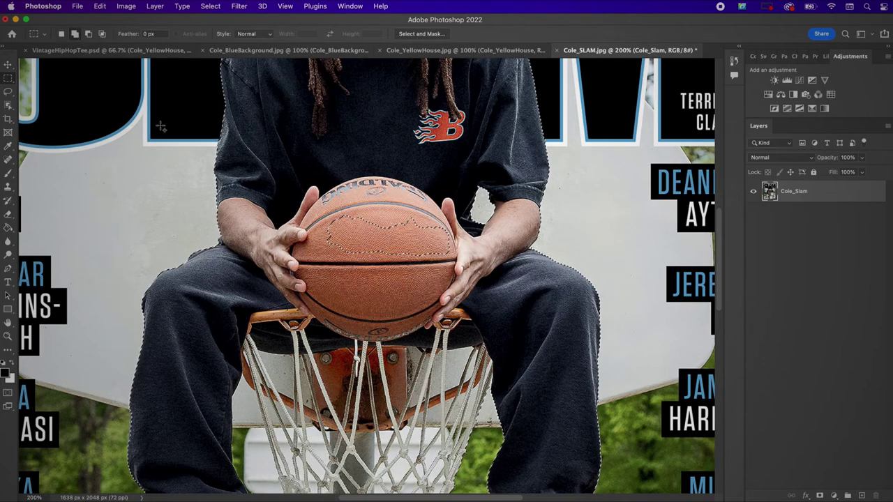
pyautogui.moveTo(301, 185); pyautogui.dragTo(464, 297)
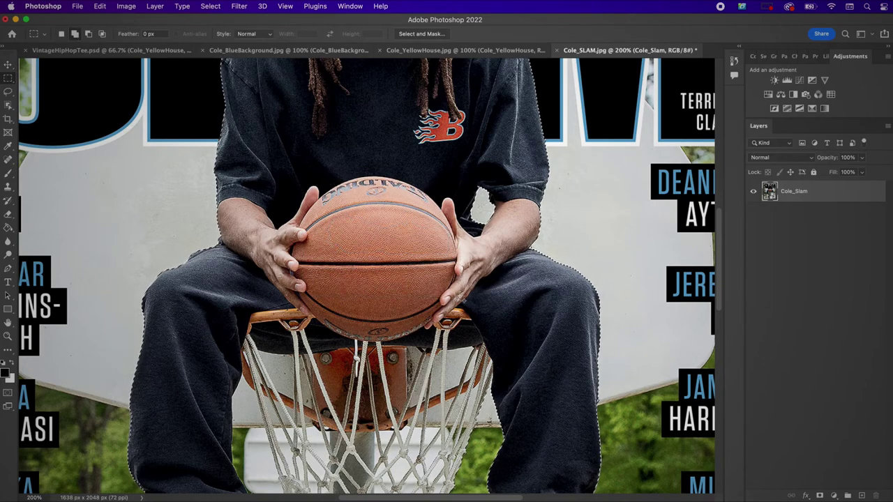
# Mask the Cole_Slam layer to the selected seated figure with the basketball and hoop
pyautogui.scroll(9, 460, 296)
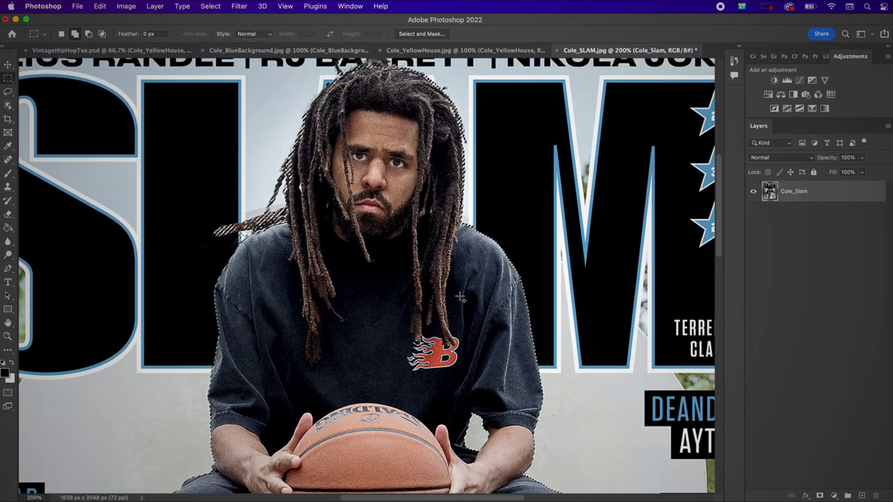
pyautogui.scroll(2, 461, 297)
pyautogui.scroll(-14, 461, 297)
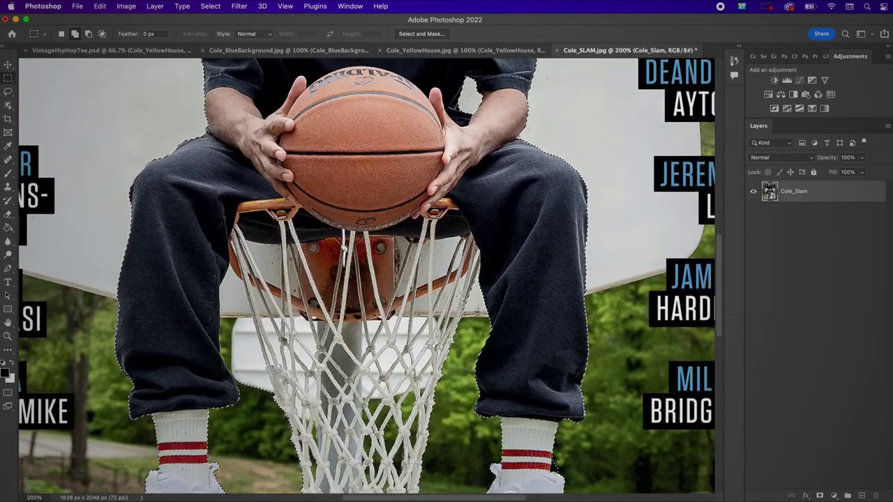
pyautogui.scroll(-6, 460, 296)
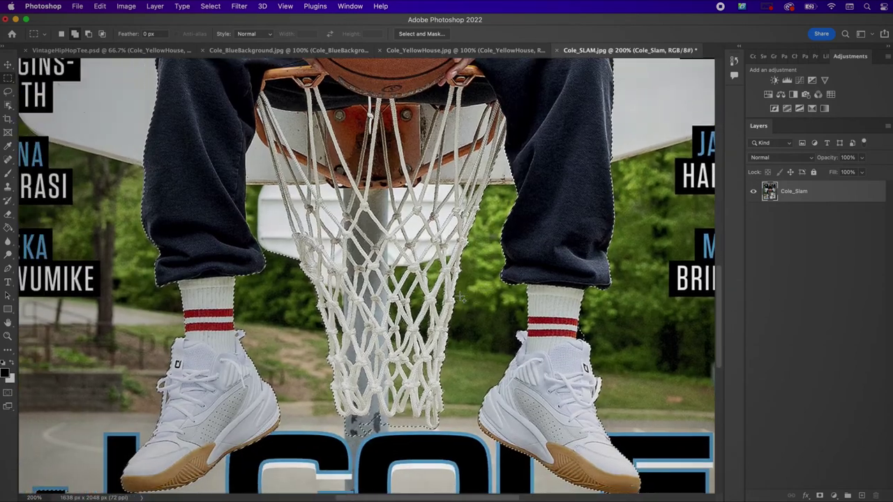
pyautogui.hscroll(-4, 460, 298)
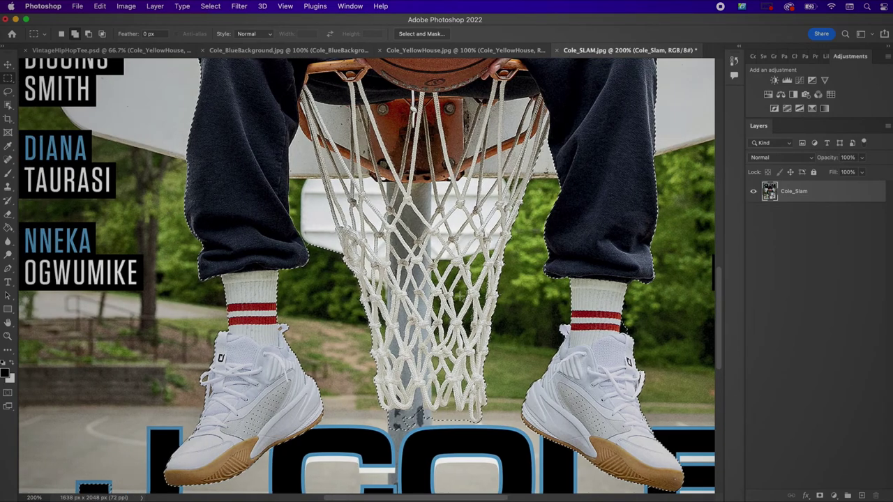
pyautogui.scroll(-2, 460, 298)
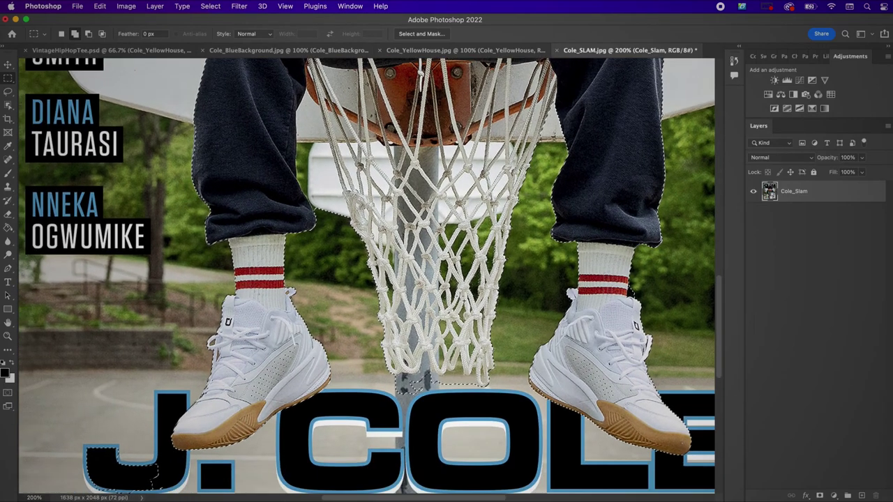
pyautogui.scroll(10, 460, 298)
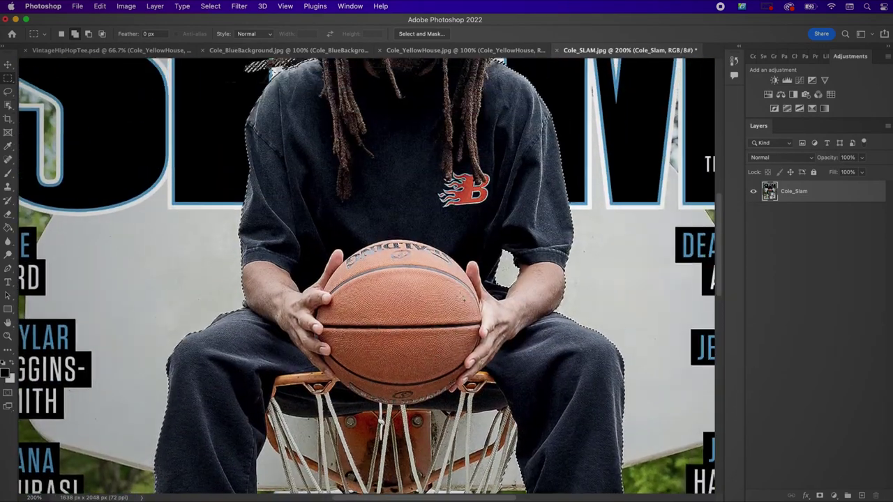
pyautogui.scroll(10, 460, 297)
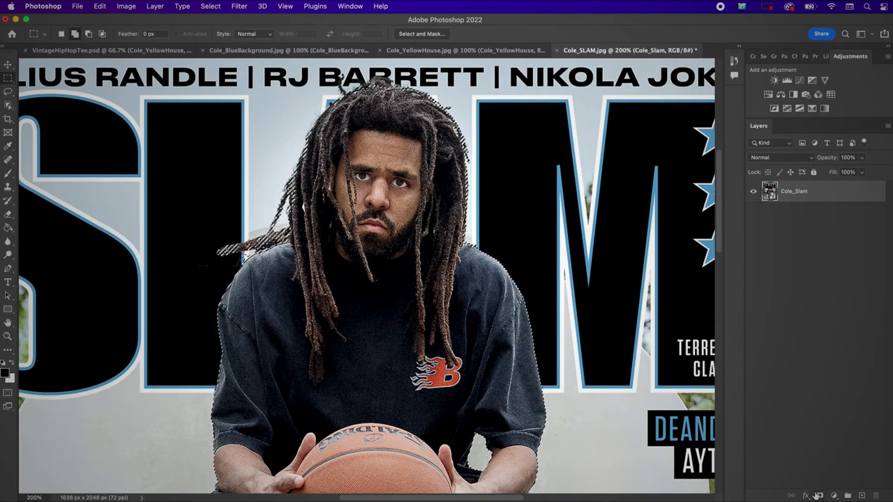
pyautogui.click(819, 496)
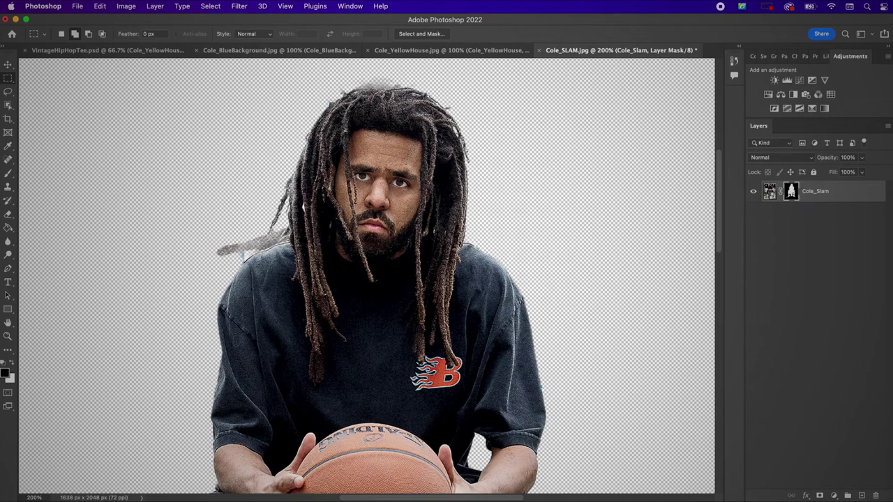
# Duplicate the masked Cole_Slam layer into the document VintageHipHopTee.psd
pyautogui.click(860, 197)
pyautogui.rightClick(861, 197)
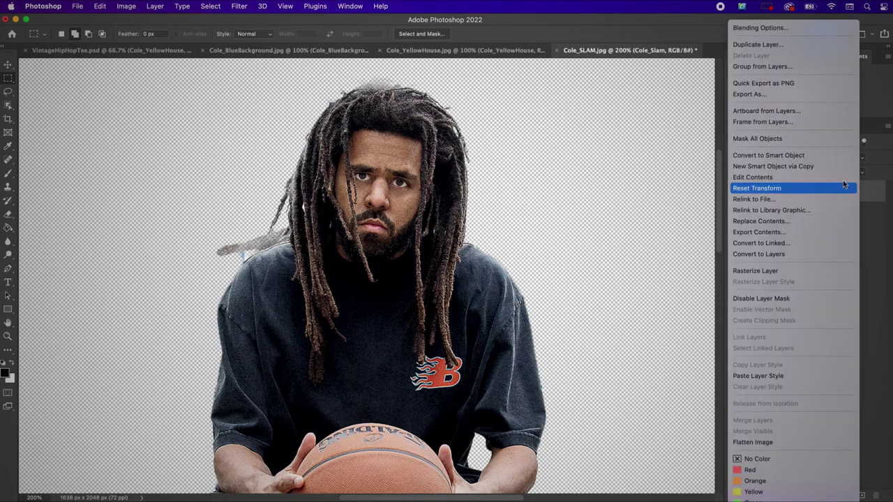
pyautogui.click(757, 46)
pyautogui.click(433, 301)
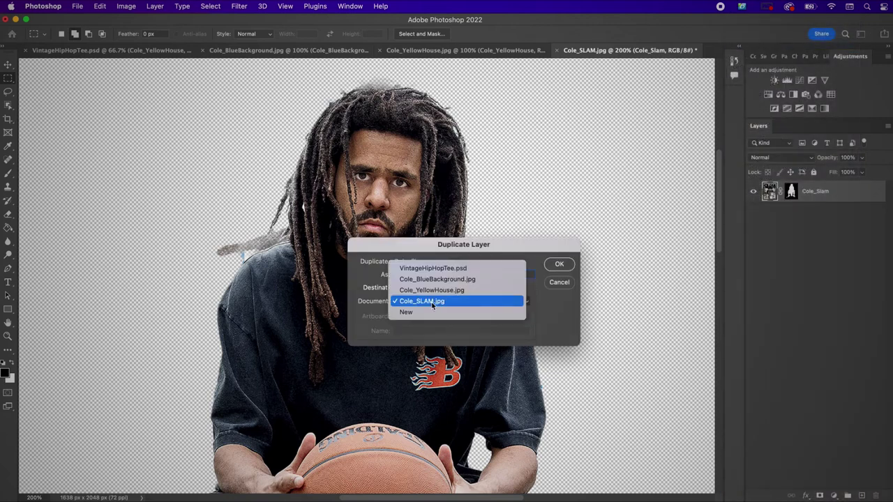
pyautogui.click(447, 265)
pyautogui.click(559, 265)
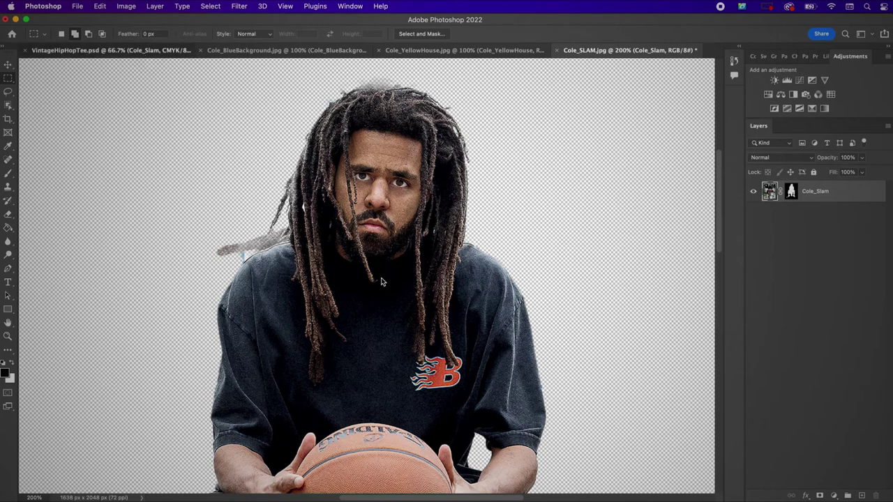
# In VintageHipHopTee.psd, move the Cole_Slam figure below the LOVE YOURZ lettering, directly beside the seated figure in yellow
pyautogui.hotkey('ctrl', 'Tab')
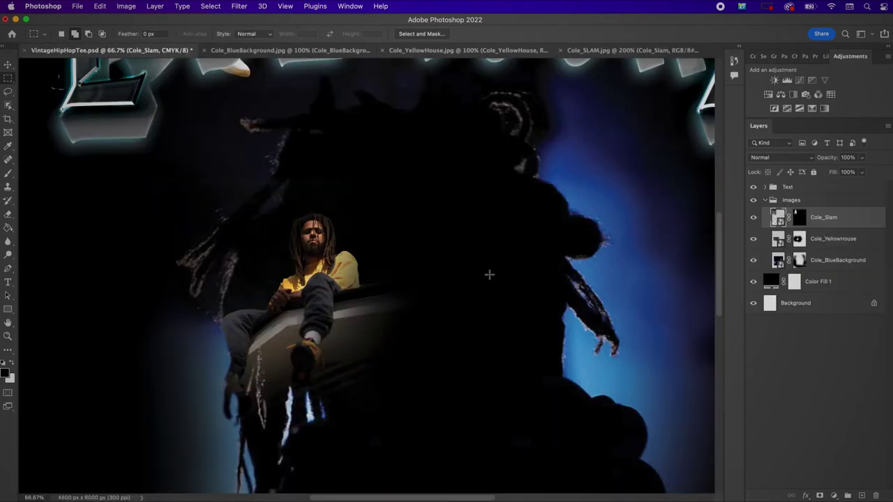
pyautogui.press('super+minus')
pyautogui.scroll(-2, 489, 274)
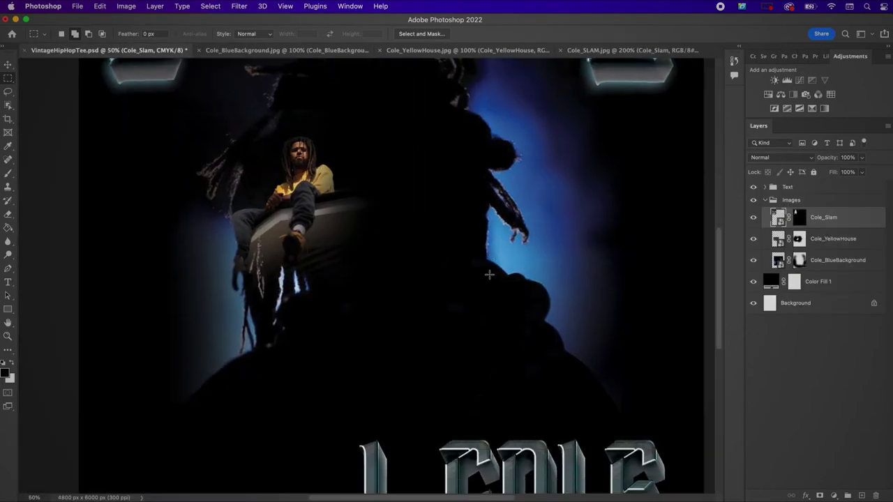
pyautogui.scroll(6, 489, 274)
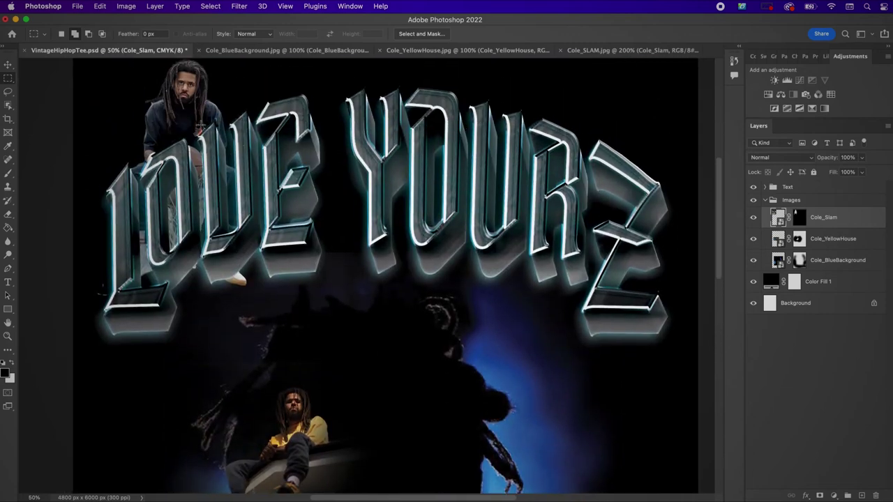
pyautogui.moveTo(202, 132); pyautogui.dragTo(326, 282)
pyautogui.press('v')
pyautogui.moveTo(179, 97); pyautogui.dragTo(415, 364)
pyautogui.scroll(-5, 415, 364)
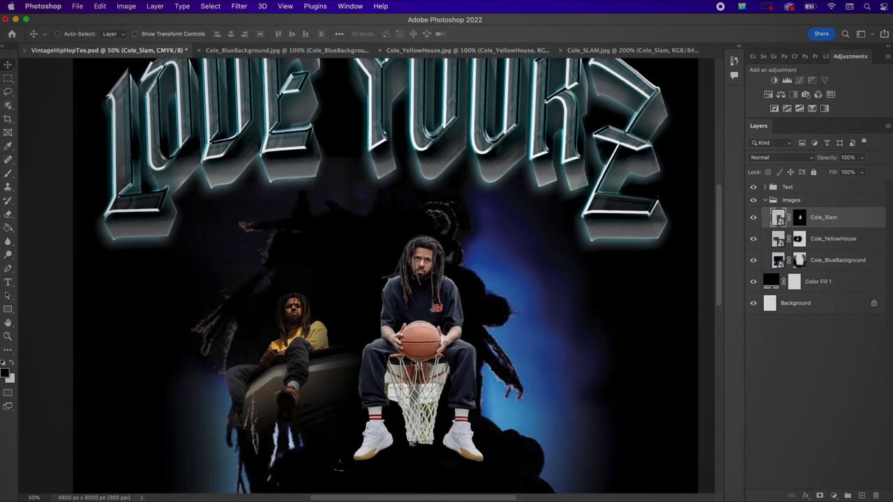
pyautogui.moveTo(425, 303); pyautogui.dragTo(381, 351)
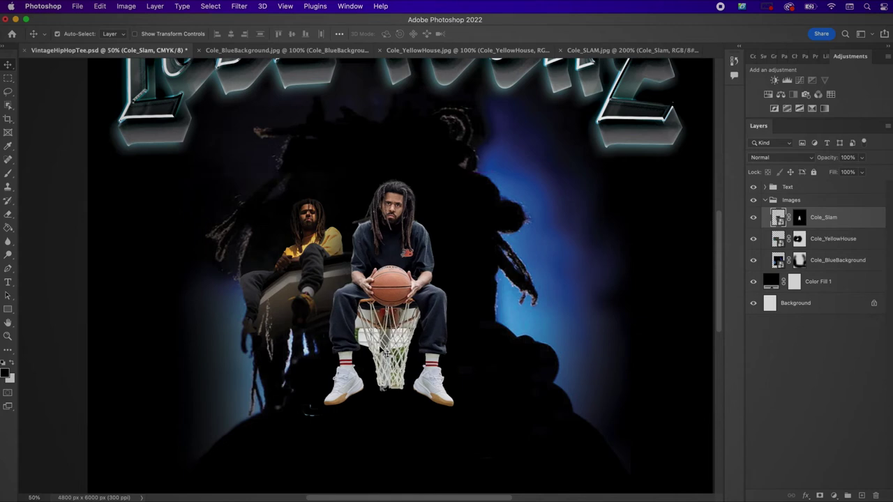
# Enlarge the Cole_Slam and Cole_YellowHouse layers together proportionally so both figures fill more of the space between the two text lines
pyautogui.press('super+minus')
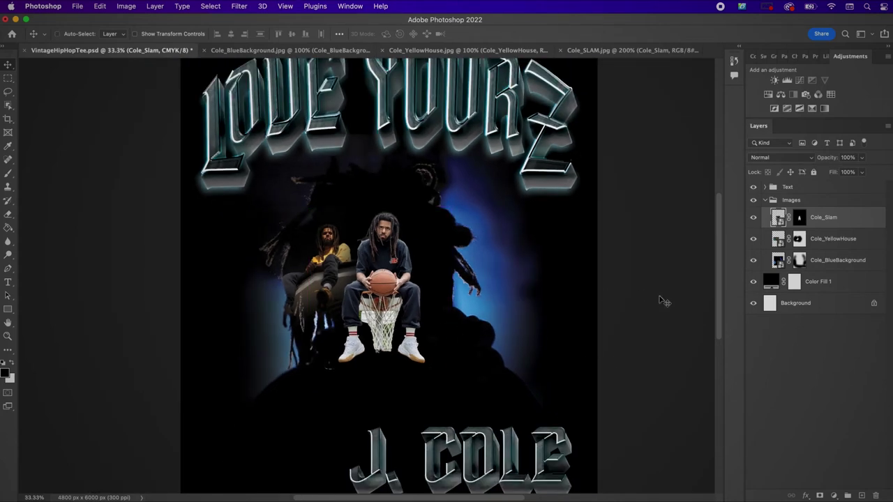
pyautogui.keyDown('shift'); pyautogui.click(832, 239); pyautogui.keyUp('shift')
pyautogui.press('super+t')
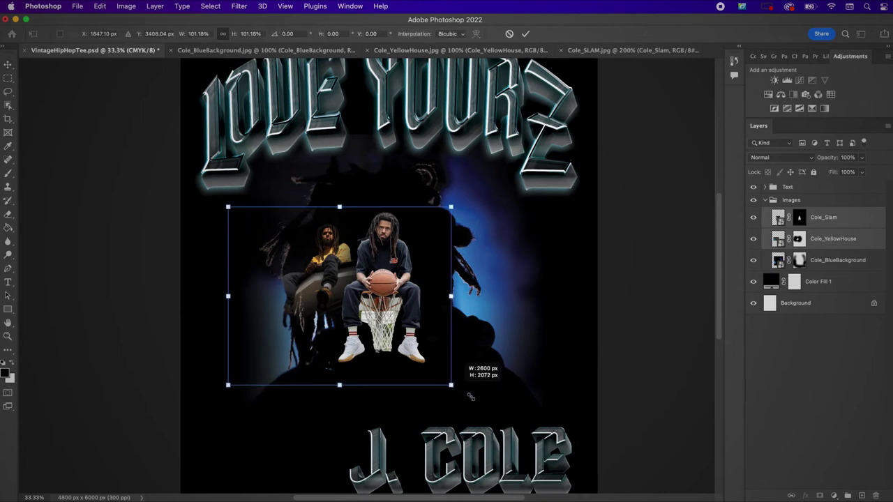
pyautogui.moveTo(471, 397); pyautogui.dragTo(514, 436)
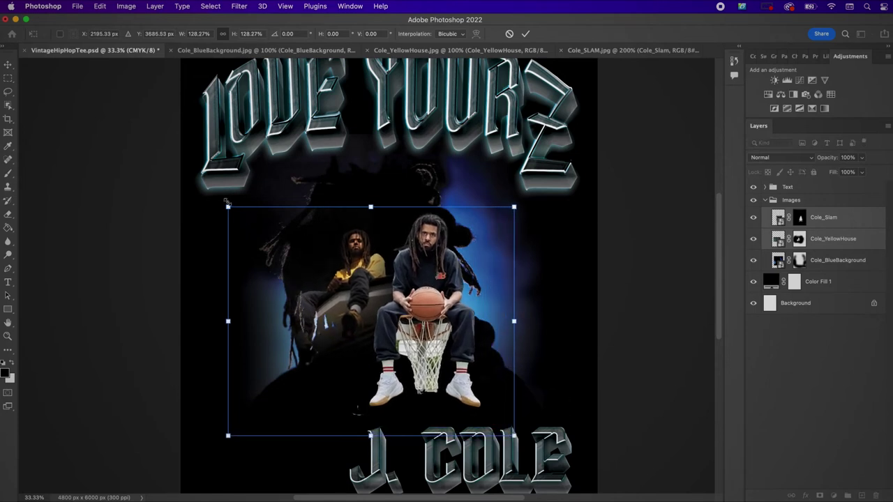
pyautogui.moveTo(203, 189); pyautogui.dragTo(191, 177)
pyautogui.press('Return')
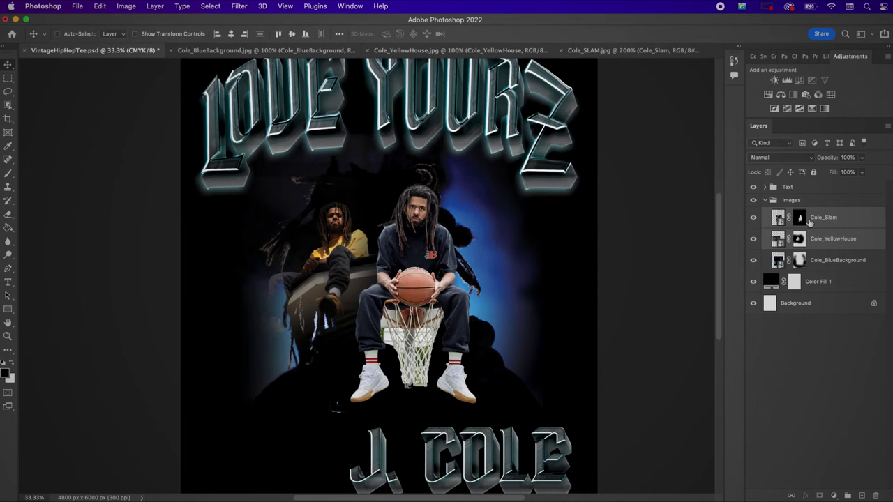
# Set the Cole_Slam layer's blend mode to Lighter Color
pyautogui.click(838, 221)
pyautogui.click(766, 159)
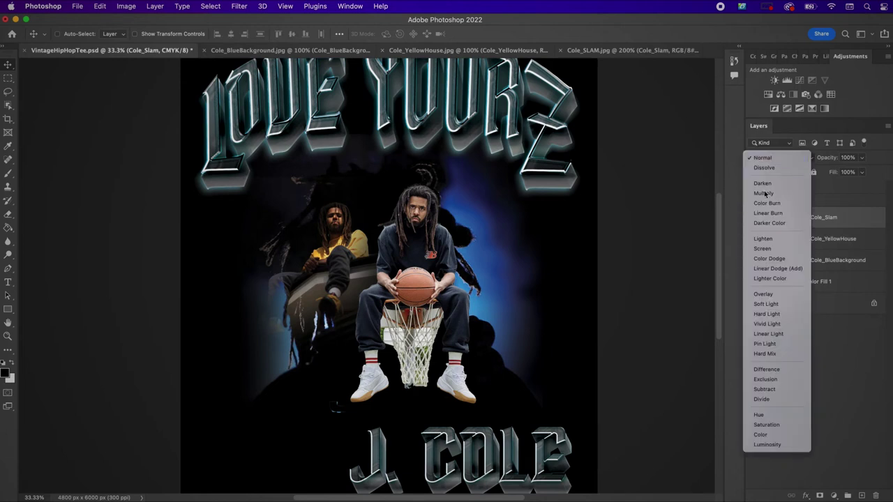
pyautogui.click(774, 279)
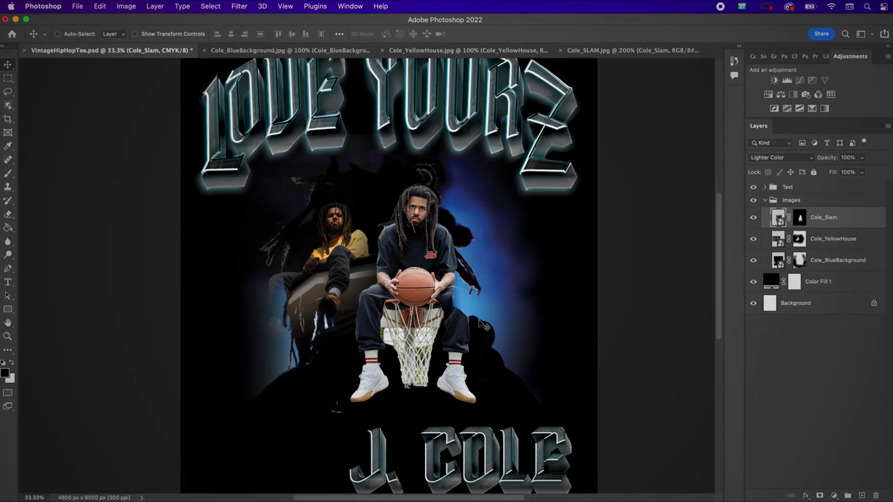
# Open the image Cole_Crown.jpg
pyautogui.press('super')
pyautogui.press('super+o')
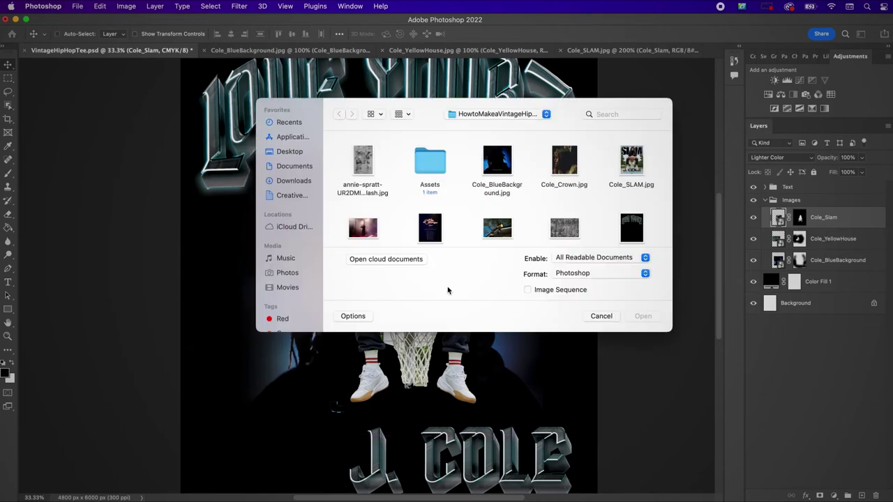
pyautogui.doubleClick(558, 165)
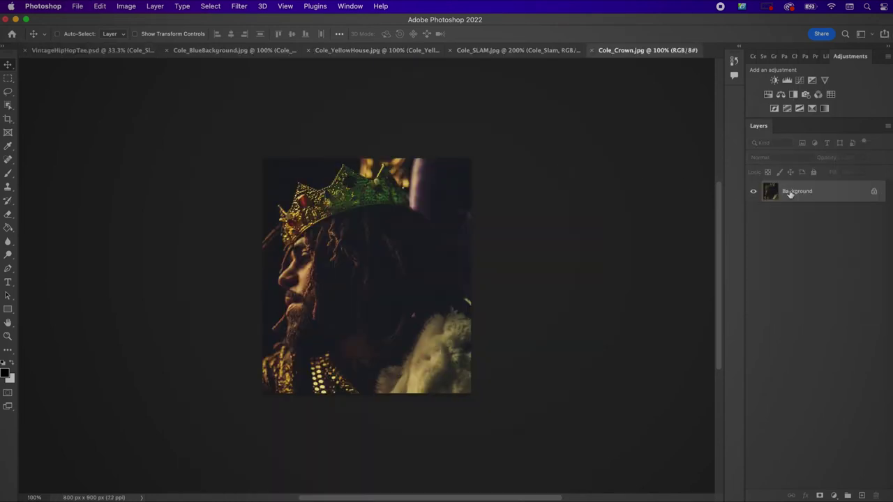
# Unlock the crown photo's background layer under the name Cole_Crown and convert it to a smart object
pyautogui.doubleClick(790, 194)
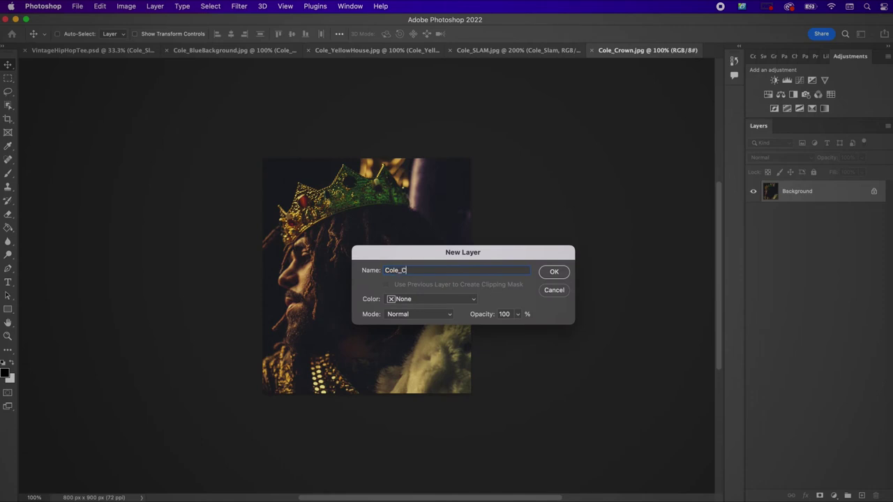
pyautogui.rightClick(811, 196)
pyautogui.click(757, 231)
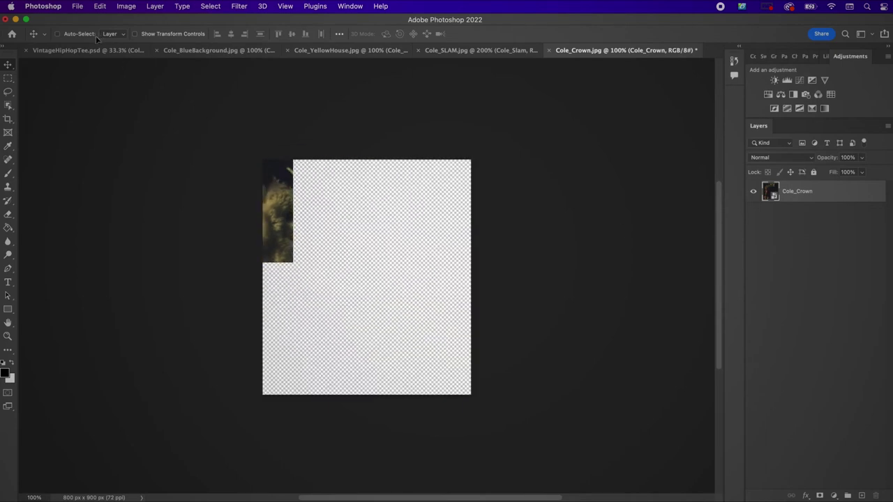
# Copy the Cole_Crown layer into VintageHipHopTee.psd and place it in the canvas's lower-left area, beside the J. COLE lettering
pyautogui.moveTo(100, 54); pyautogui.dragTo(363, 293)
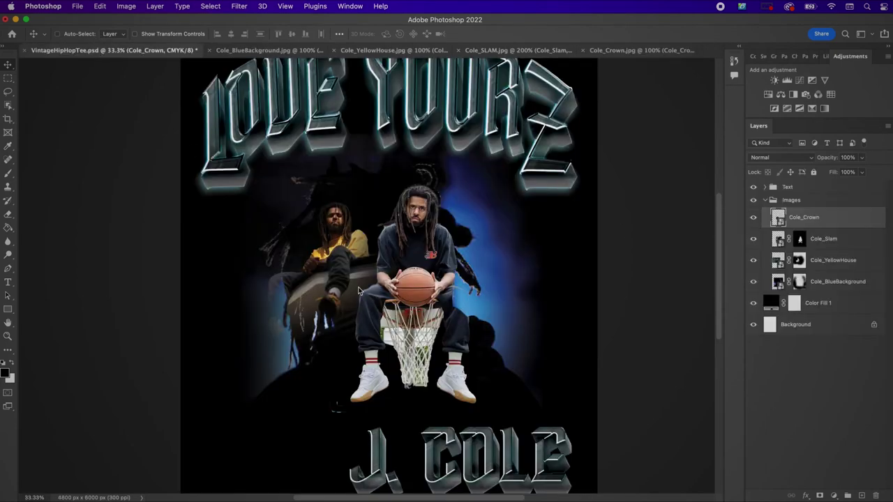
pyautogui.scroll(-3, 363, 293)
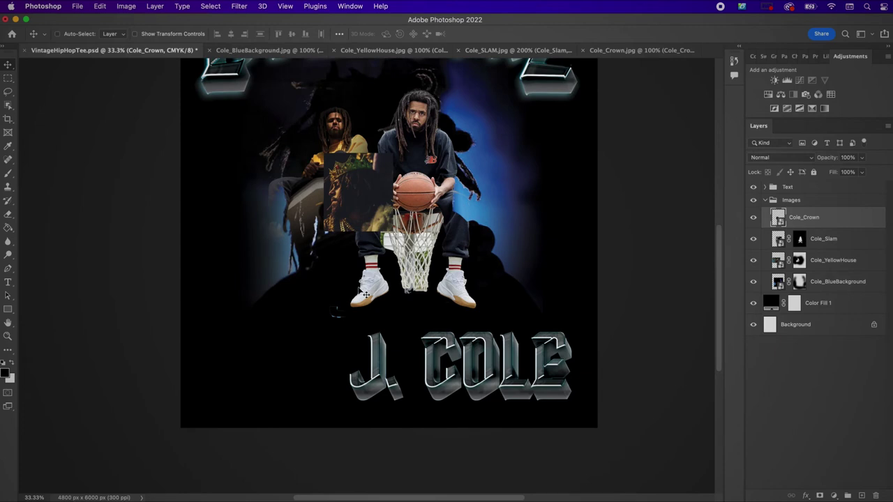
pyautogui.moveTo(357, 217); pyautogui.dragTo(263, 358)
# Scale Cole_Crown to about 71.76% (2392 × 2691 px) and shift it right so it sits partly behind the J. COLE lettering
pyautogui.hotkey('ctrl', 't')
pyautogui.moveTo(230, 392); pyautogui.dragTo(165, 431)
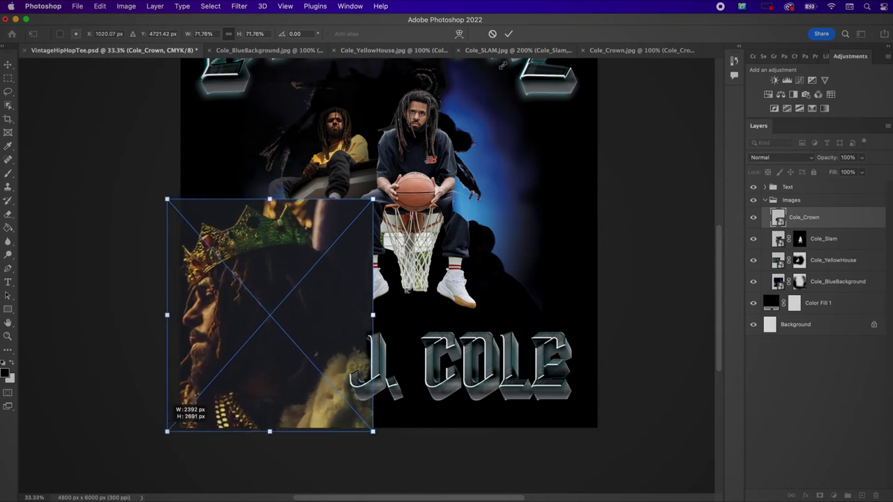
pyautogui.click(508, 34)
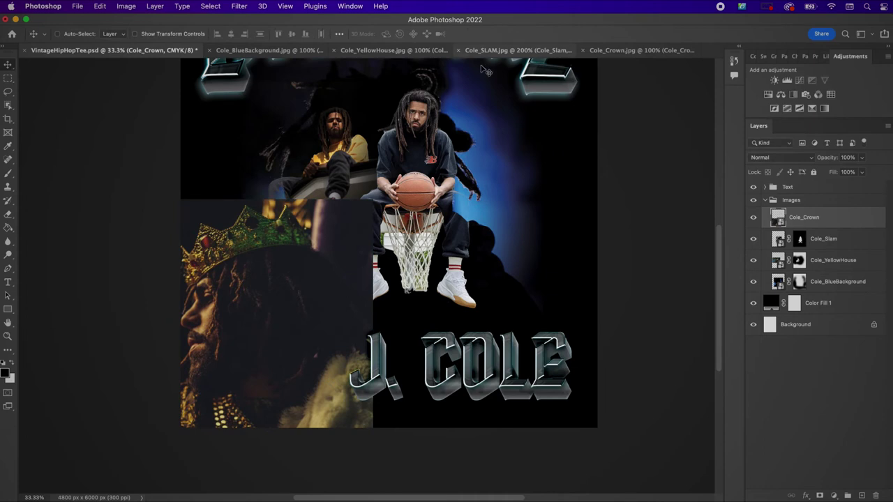
pyautogui.moveTo(287, 281); pyautogui.dragTo(360, 282)
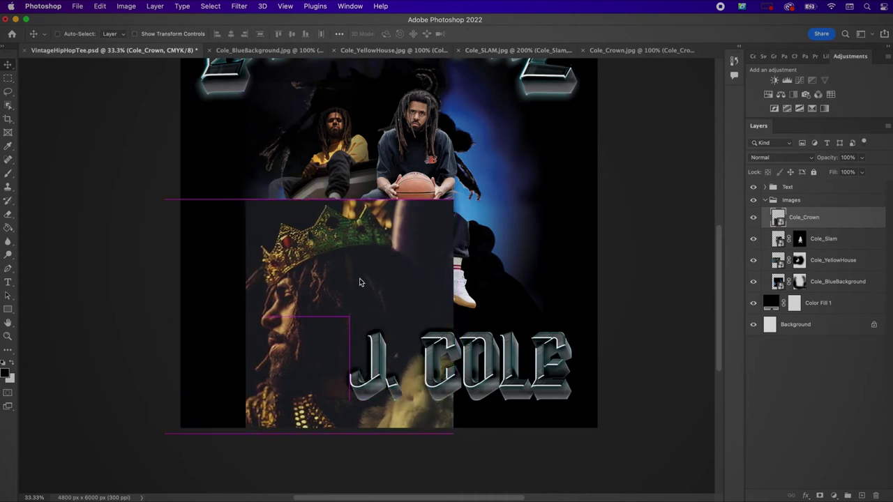
# Set Cole_Crown's blend mode to Color Dodge and move the photo slightly up and right, under the seated figures
pyautogui.click(773, 157)
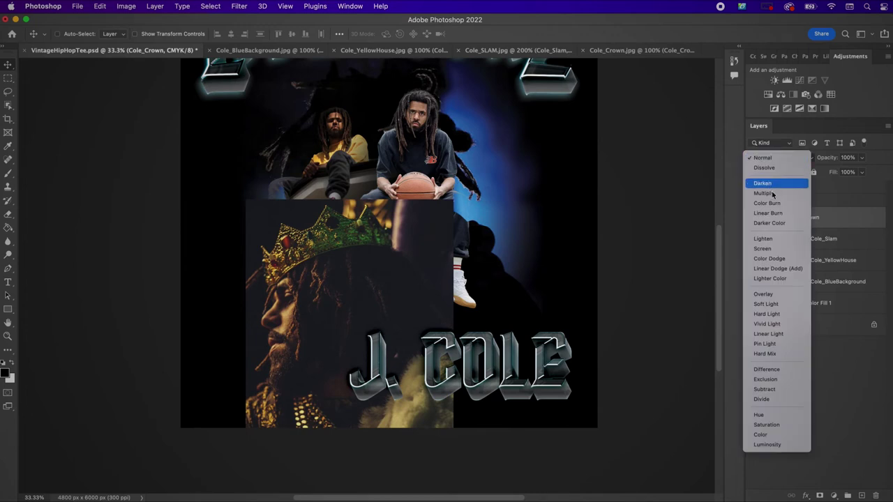
pyautogui.click(774, 260)
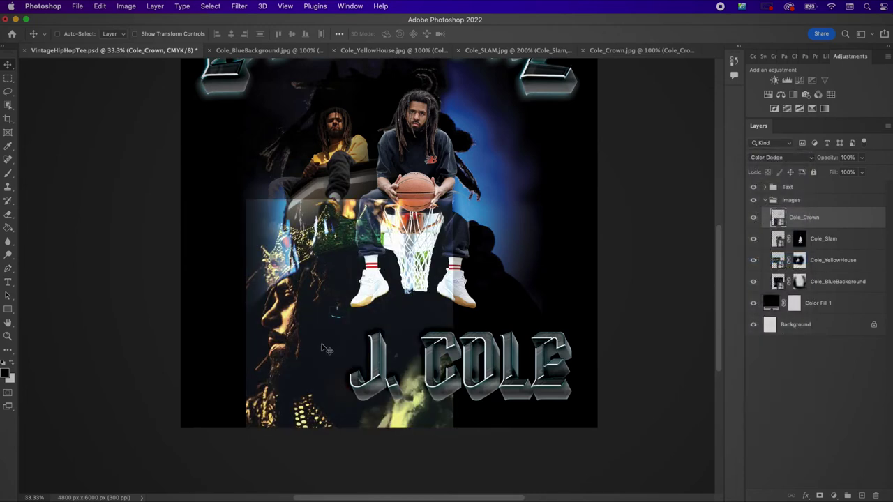
pyautogui.moveTo(329, 347); pyautogui.dragTo(360, 328)
# Add a layer mask to Cole_Crown and fade out the photo's hard edges with a black 700 px brush at 65% flow
pyautogui.click(819, 495)
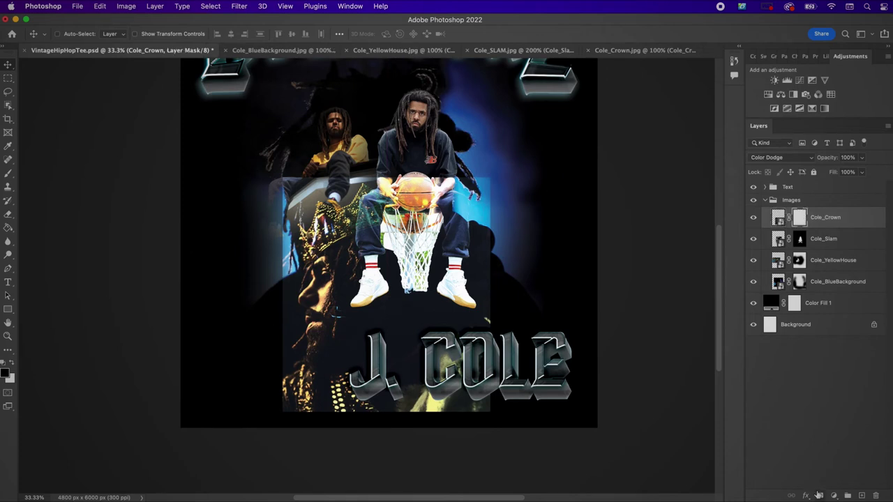
pyautogui.press('b')
pyautogui.moveTo(506, 391)
pyautogui.mouseDown()
pyautogui.moveTo(464, 412)
pyautogui.moveTo(494, 384)
pyautogui.moveTo(470, 371)
pyautogui.moveTo(487, 342)
pyautogui.moveTo(498, 290)
pyautogui.moveTo(491, 287)
pyautogui.moveTo(503, 271)
pyautogui.moveTo(486, 144)
pyautogui.moveTo(470, 178)
pyautogui.moveTo(456, 168)
pyautogui.moveTo(416, 181)
pyautogui.moveTo(430, 162)
pyautogui.moveTo(334, 159)
pyautogui.moveTo(294, 176)
pyautogui.moveTo(282, 187)
pyautogui.moveTo(270, 242)
pyautogui.moveTo(271, 197)
pyautogui.moveTo(268, 230)
pyautogui.moveTo(267, 222)
pyautogui.moveTo(267, 339)
pyautogui.moveTo(275, 350)
pyautogui.moveTo(268, 359)
pyautogui.moveTo(276, 365)
pyautogui.moveTo(270, 398)
pyautogui.moveTo(276, 388)
pyautogui.moveTo(274, 396)
pyautogui.moveTo(304, 412)
pyautogui.moveTo(289, 395)
pyautogui.moveTo(354, 412)
pyautogui.moveTo(427, 411)
pyautogui.moveTo(450, 395)
pyautogui.moveTo(395, 418)
pyautogui.moveTo(461, 391)
pyautogui.mouseUp()
pyautogui.moveTo(491, 291)
pyautogui.mouseDown()
pyautogui.moveTo(480, 265)
pyautogui.moveTo(488, 292)
pyautogui.moveTo(461, 311)
pyautogui.mouseUp()
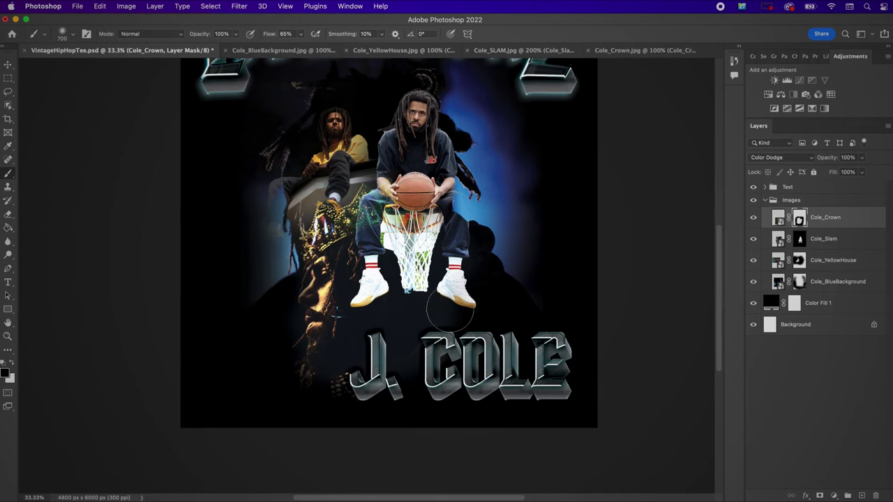
# Open Cole_Stage.jpg and convert its locked background into a regular layer named Cole_Stage
pyautogui.press('super+s')
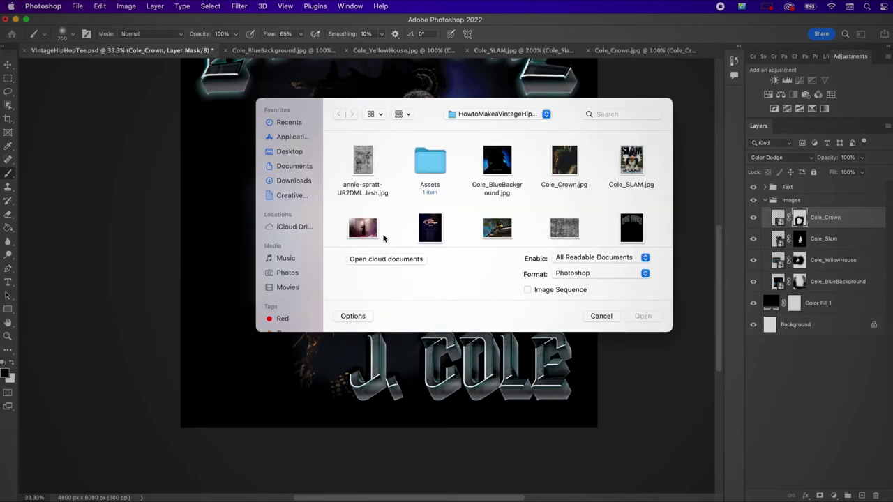
pyautogui.doubleClick(364, 230)
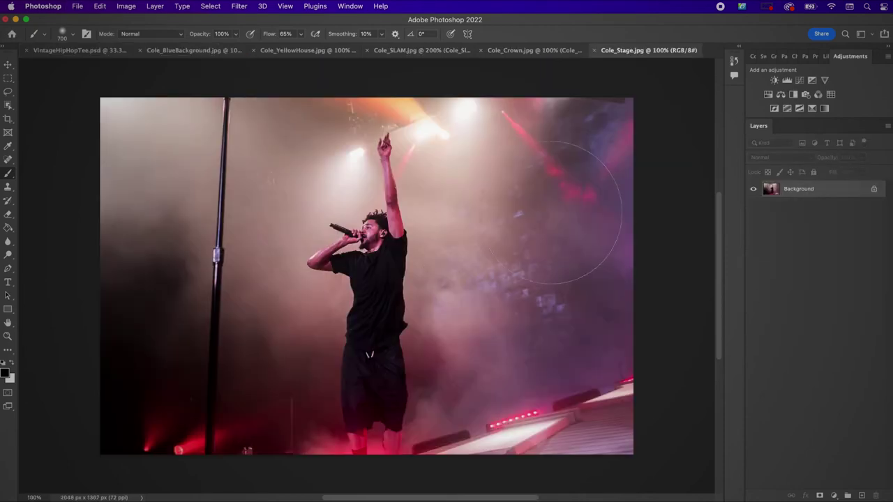
pyautogui.doubleClick(794, 193)
pyautogui.write('Cole_Stage')
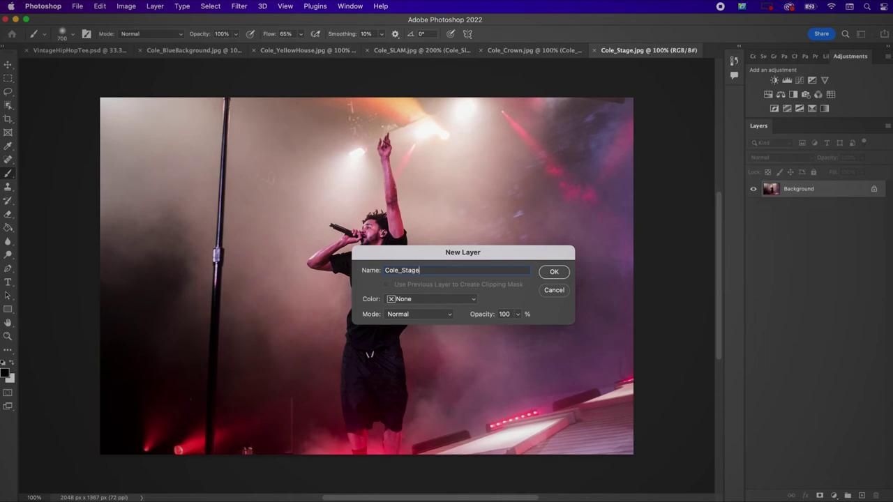
pyautogui.press('Return')
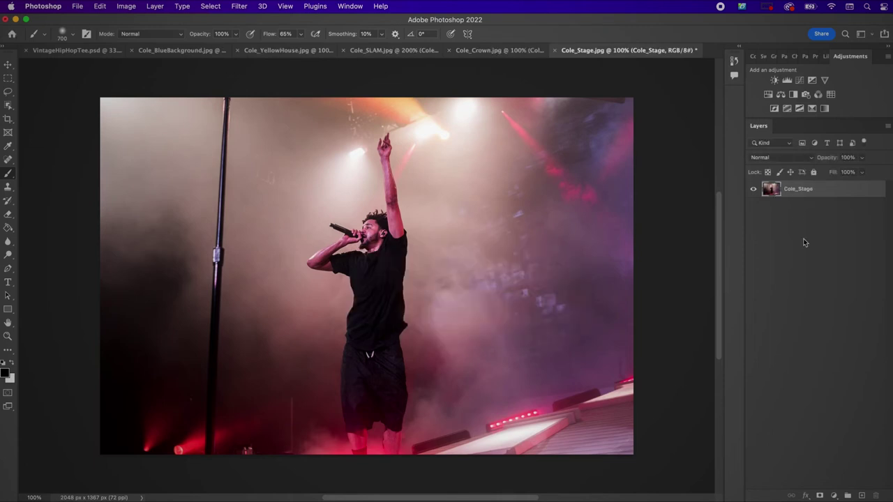
# Add a Black & White adjustment above Cole_Stage and combine both layers into one smart object
pyautogui.click(833, 495)
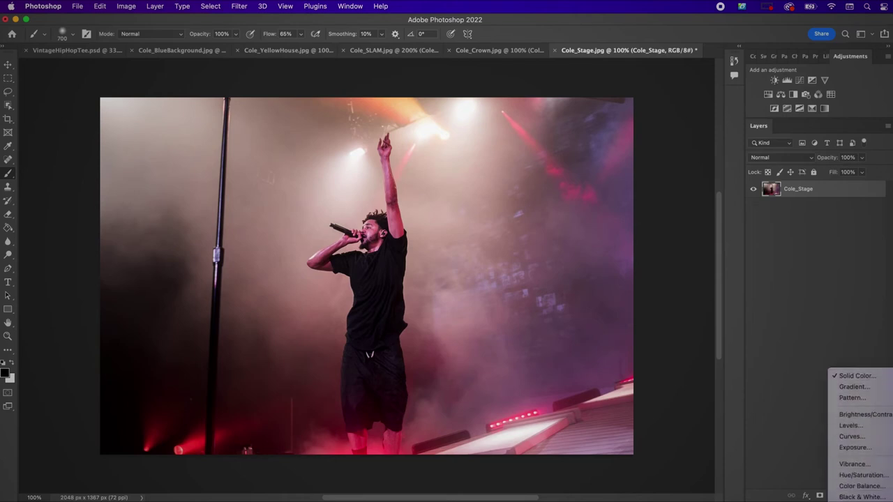
pyautogui.click(846, 483)
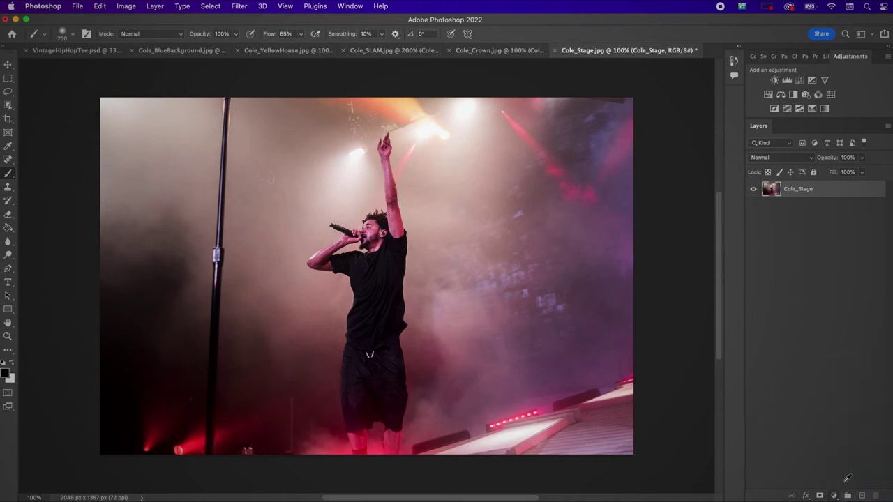
pyautogui.click(817, 267)
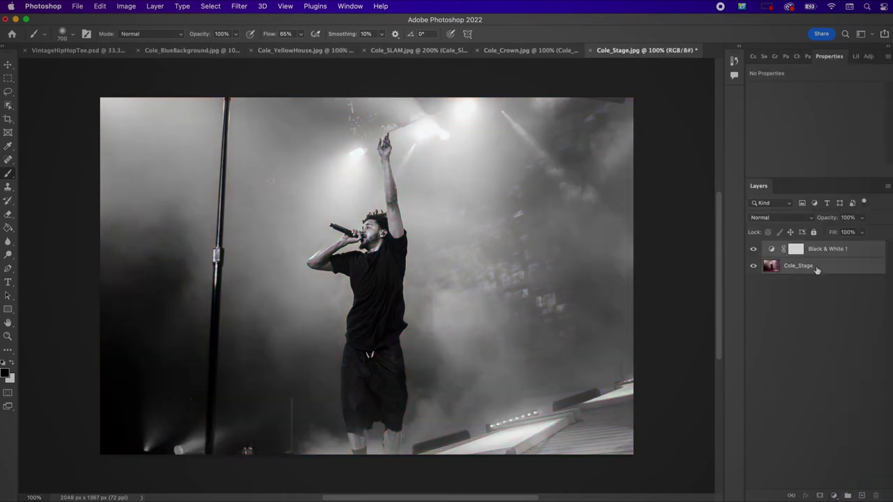
pyautogui.rightClick(817, 269)
pyautogui.click(745, 226)
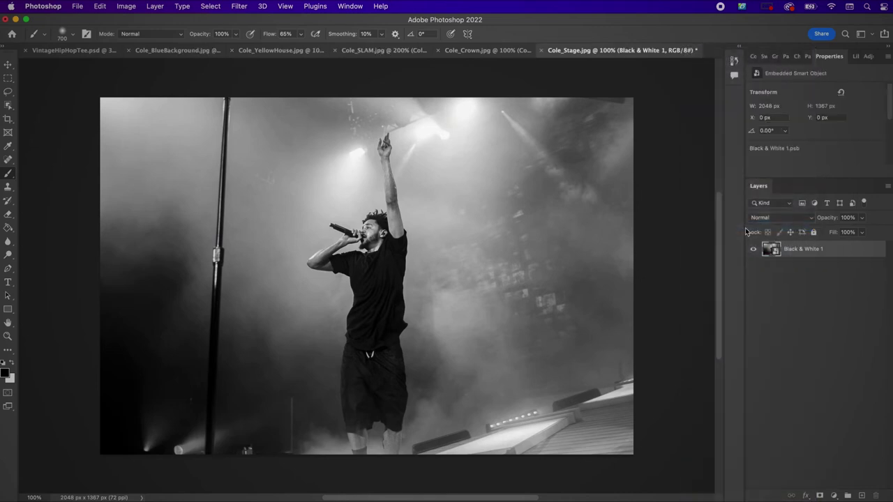
# Select the performer with Select Subject and mask out the stage background around him
pyautogui.click(218, 6)
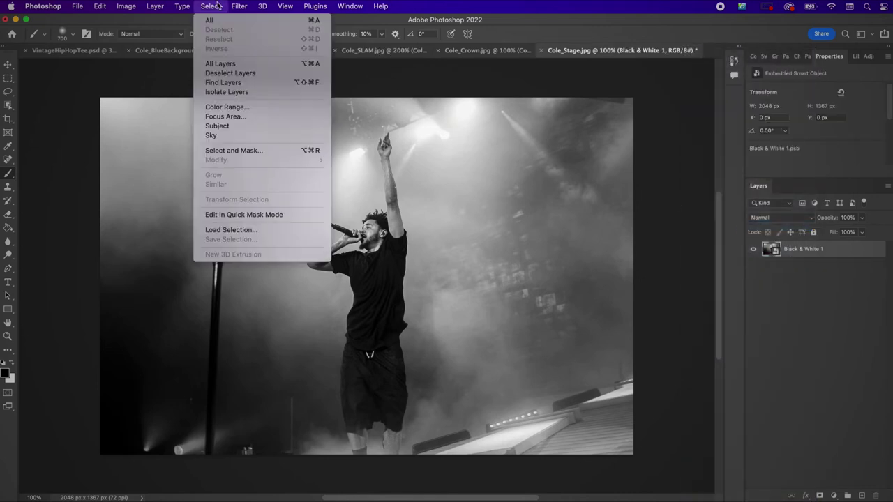
pyautogui.click(233, 128)
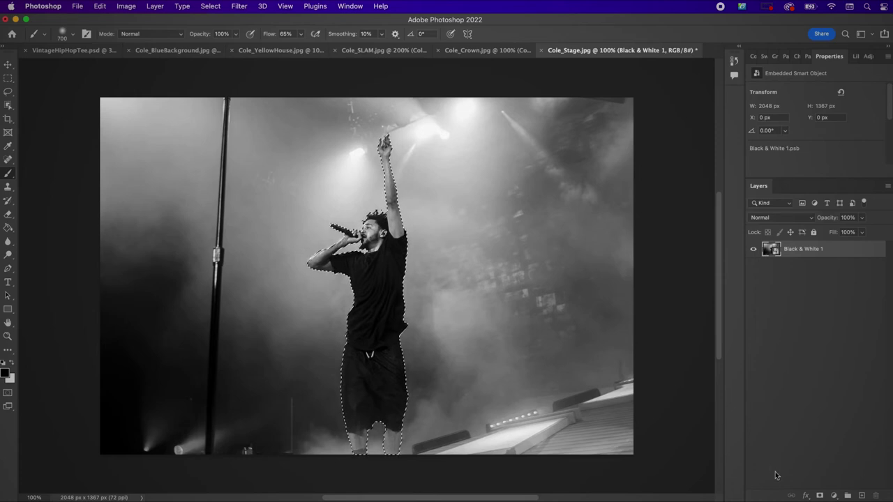
pyautogui.click(820, 495)
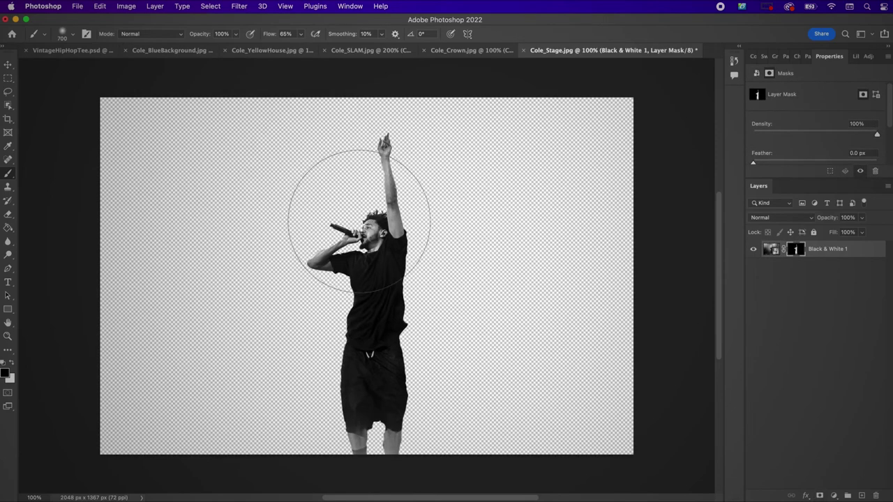
# Copy the masked black-and-white performer into VintageHipHopTee.psd and place him in the canvas's lower-left corner, beside the crown photo
pyautogui.press('v')
pyautogui.moveTo(392, 244); pyautogui.dragTo(92, 57)
pyautogui.moveTo(273, 260); pyautogui.dragTo(273, 262)
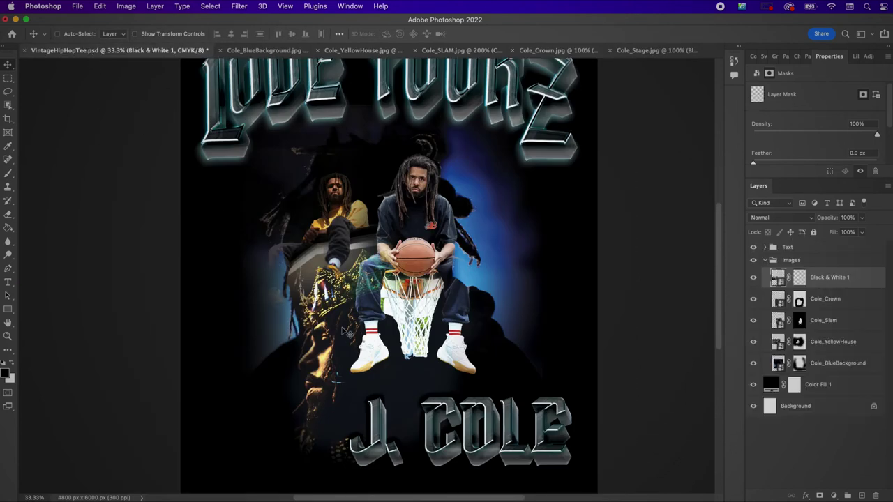
pyautogui.moveTo(302, 215); pyautogui.dragTo(304, 359)
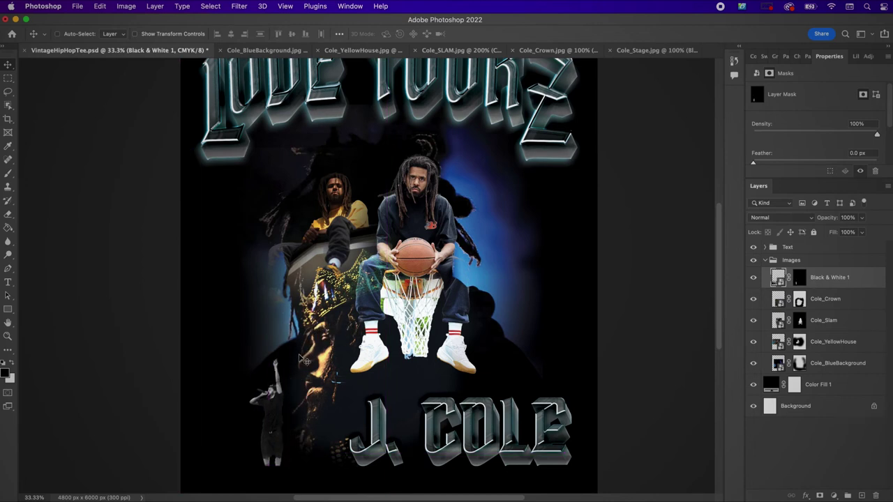
# Scale the performer to 247.17% and move him up and left so he stands beside the crown photo
pyautogui.press('super+t')
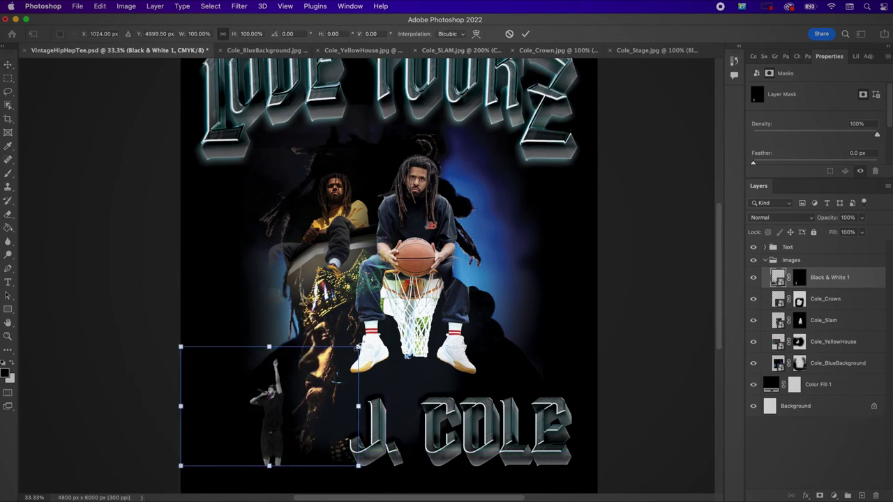
pyautogui.moveTo(357, 346); pyautogui.dragTo(456, 262)
pyautogui.moveTo(364, 411); pyautogui.dragTo(325, 414)
pyautogui.scroll(-3, 323, 412)
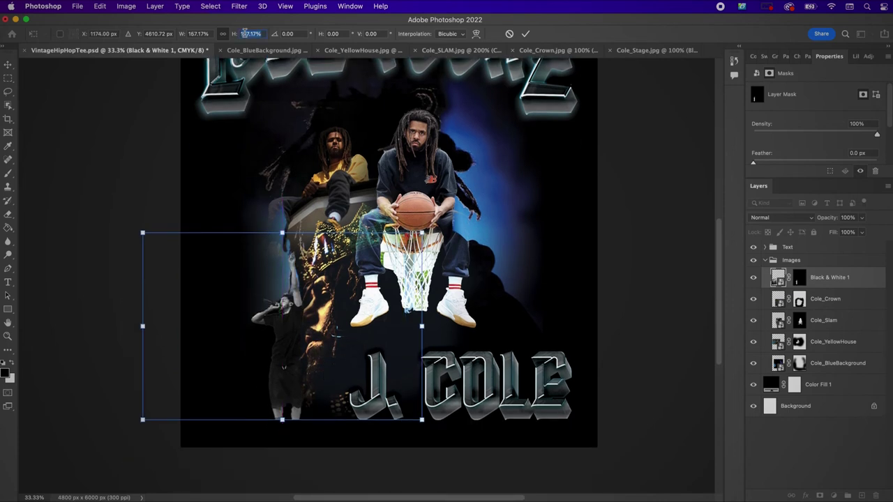
pyautogui.hotkey('shift', 'Up')
pyautogui.hotkey('shift', 'Up')
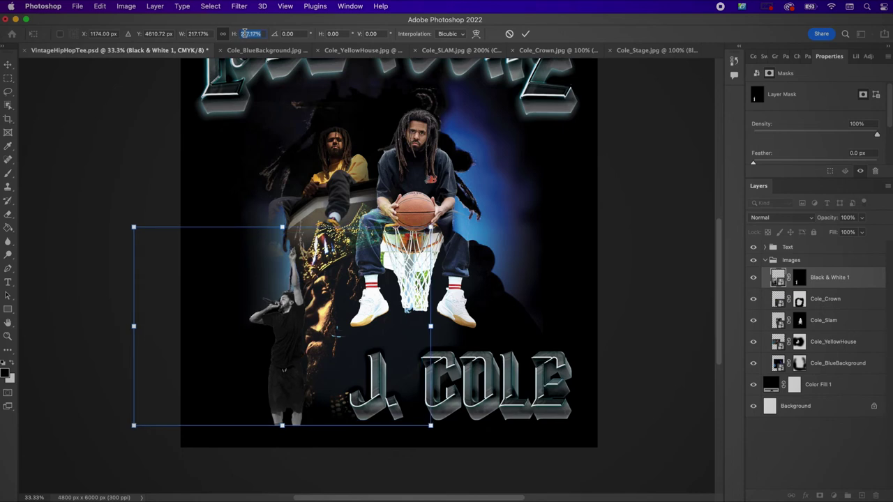
pyautogui.hotkey('shift', 'Up')
pyautogui.hotkey('shift', 'Up')
pyautogui.hotkey('shift', 'Up')
pyautogui.hotkey('shift', 'Up')
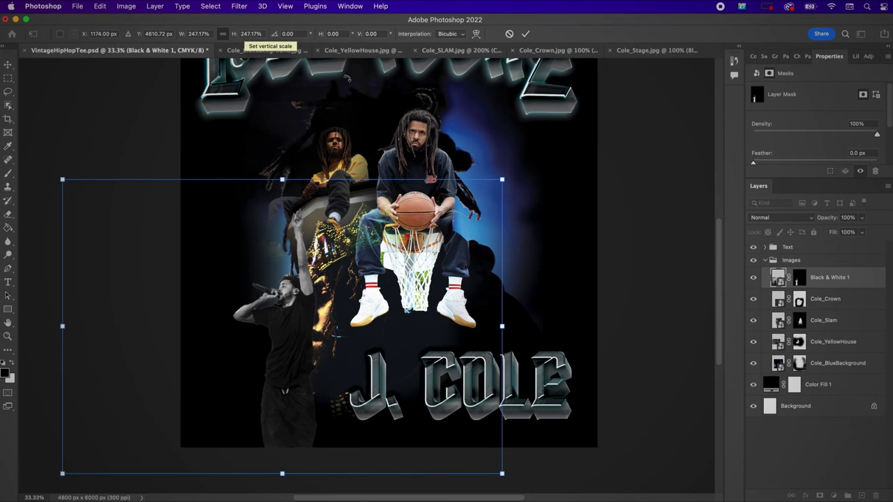
pyautogui.click(525, 35)
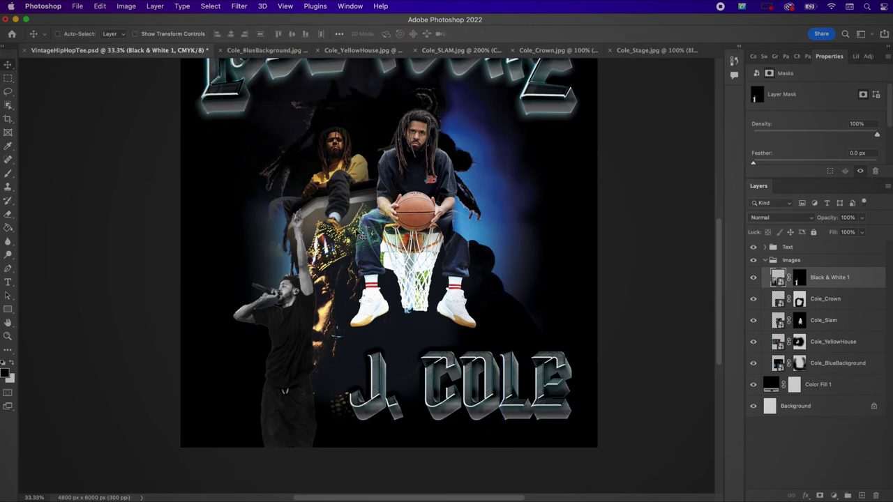
pyautogui.moveTo(330, 271); pyautogui.dragTo(312, 242)
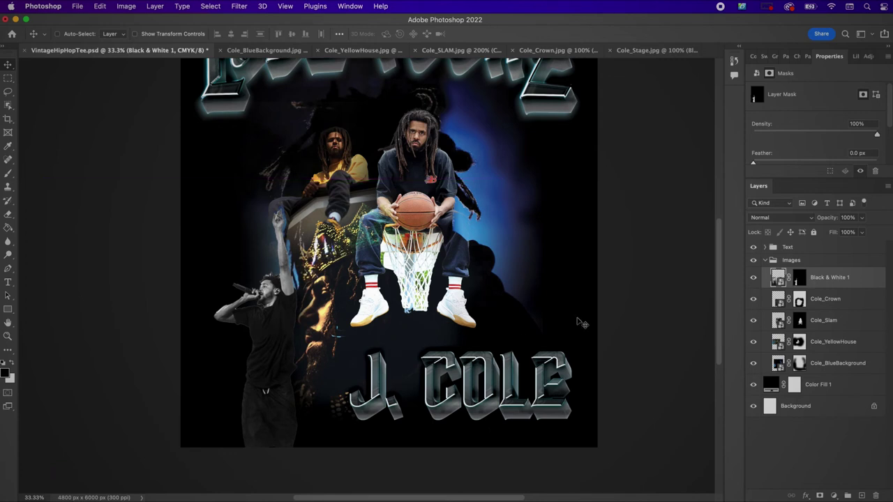
# Set the performer layer's blend mode to Lighter Color and fade out his lower body on the mask with a black 700 px brush
pyautogui.click(763, 223)
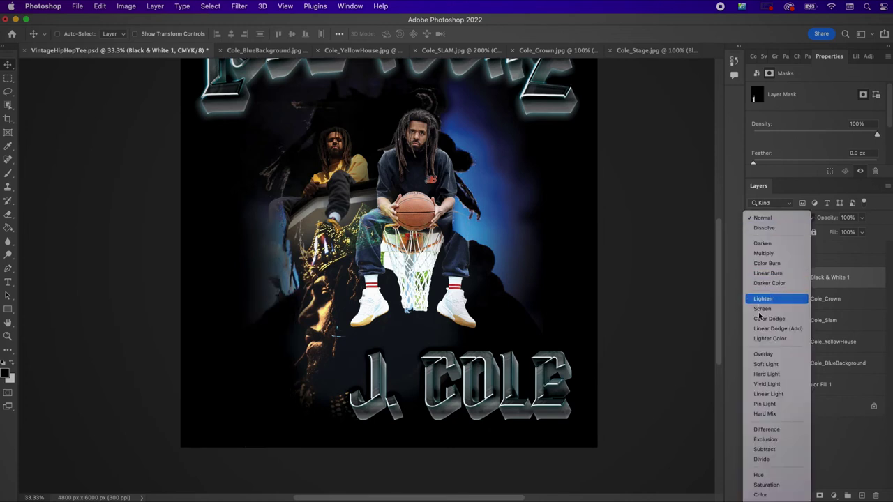
pyautogui.click(758, 342)
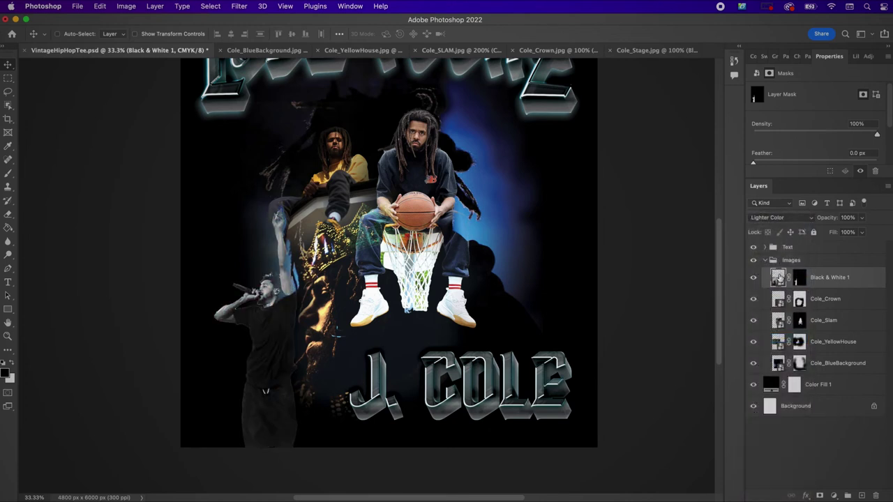
pyautogui.click(800, 282)
pyautogui.press('b')
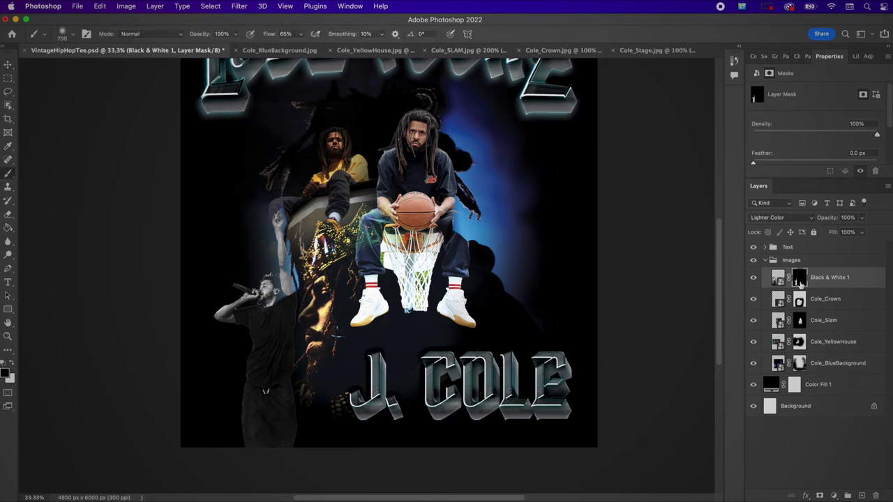
pyautogui.moveTo(319, 429)
pyautogui.mouseDown()
pyautogui.moveTo(224, 449)
pyautogui.moveTo(266, 427)
pyautogui.moveTo(219, 423)
pyautogui.moveTo(218, 393)
pyautogui.moveTo(256, 422)
pyautogui.moveTo(235, 383)
pyautogui.moveTo(270, 427)
pyautogui.moveTo(284, 424)
pyautogui.moveTo(276, 396)
pyautogui.moveTo(304, 421)
pyautogui.moveTo(253, 415)
pyautogui.mouseUp()
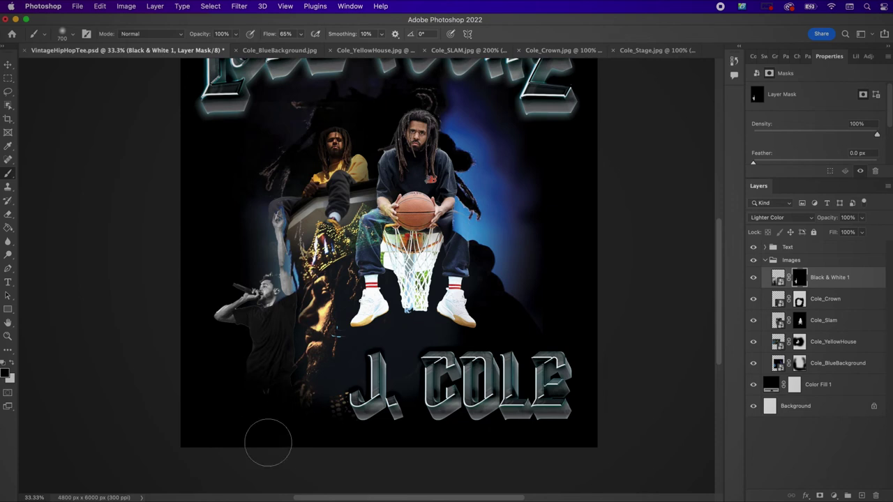
# Open Cole_TheOffSeason.jpg and turn its background into a smart object layer named Cole_TheOffSeason
pyautogui.press('super+o')
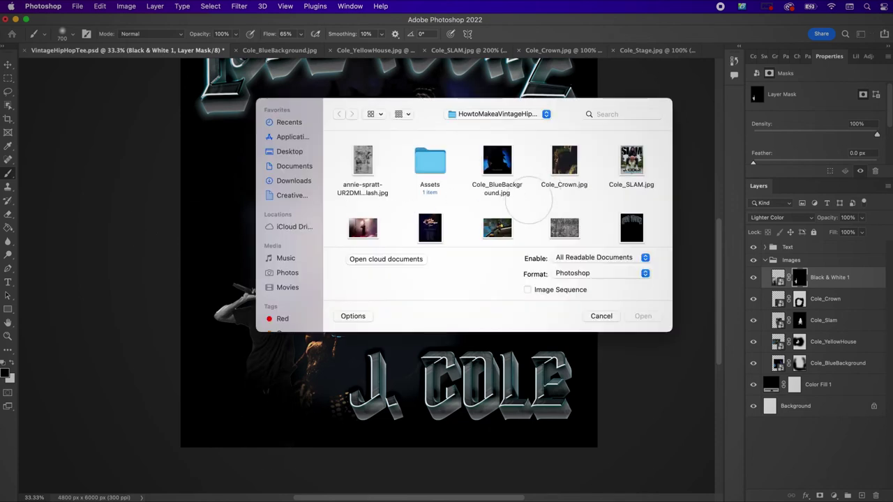
pyautogui.click(434, 229)
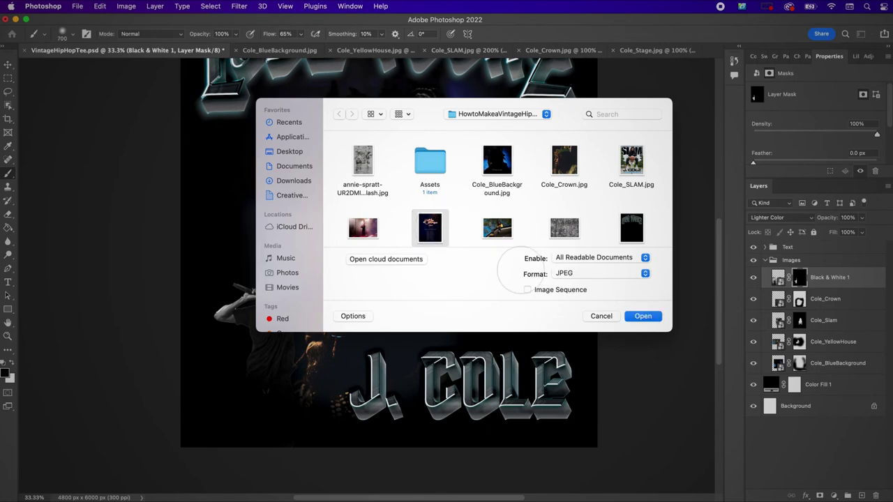
pyautogui.click(642, 316)
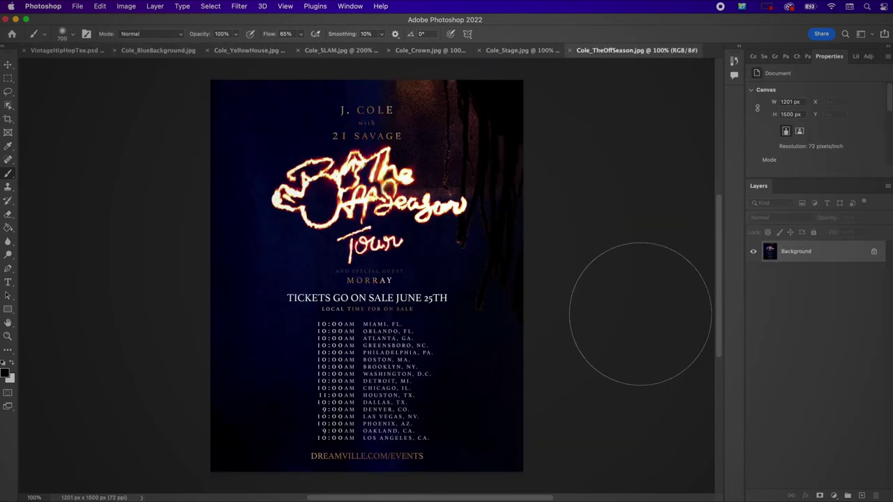
pyautogui.doubleClick(787, 254)
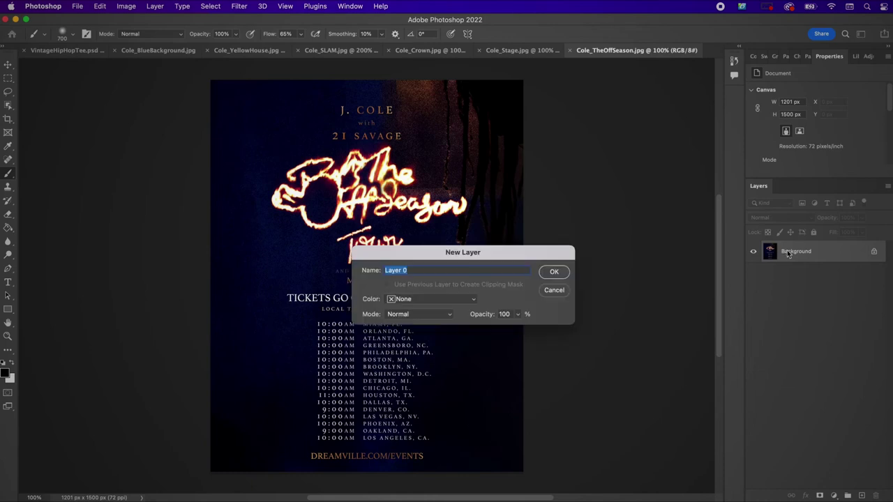
pyautogui.write('Cole_TheOffSeason')
pyautogui.press('Return')
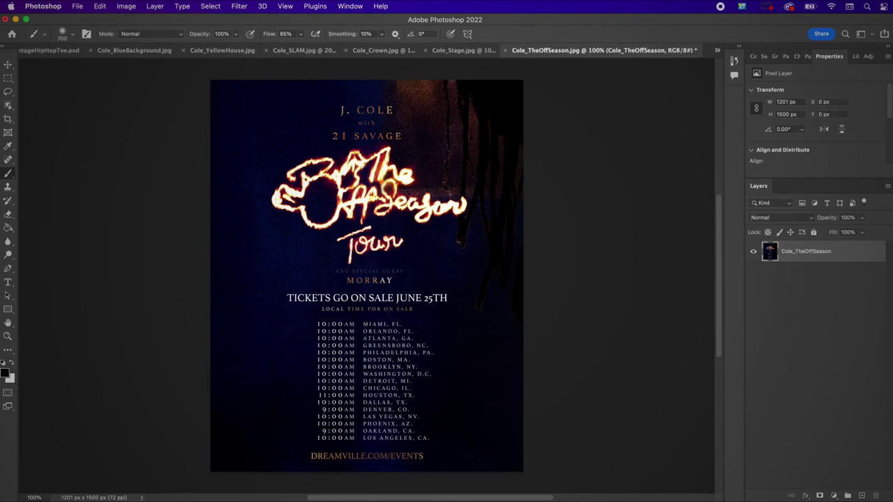
pyautogui.rightClick(823, 259)
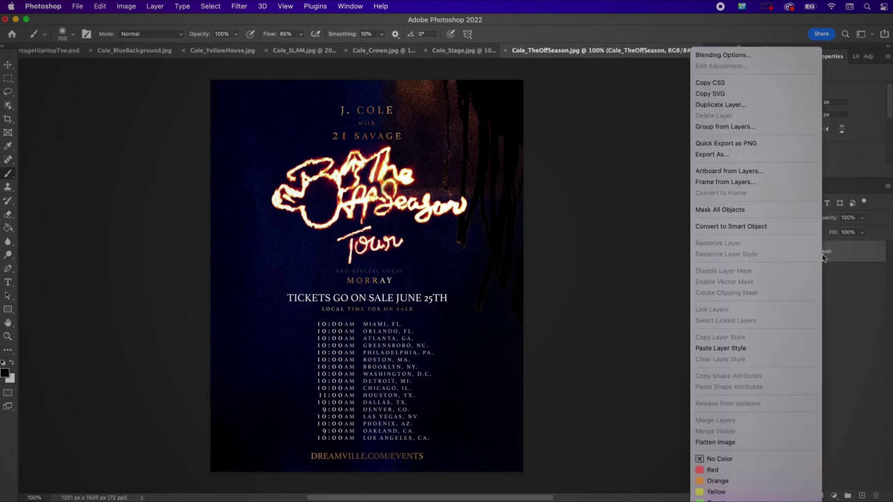
pyautogui.click(742, 229)
# Trace a closed Pen tool path around the glowing The Off-Season logo, excluding the word Tour, and convert it into a selection
pyautogui.press('p')
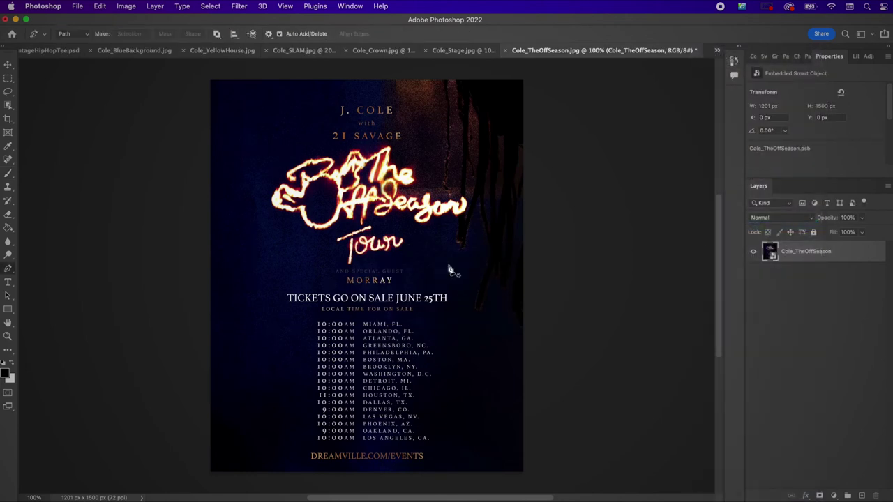
pyautogui.click(297, 232)
pyautogui.click(279, 222)
pyautogui.click(259, 192)
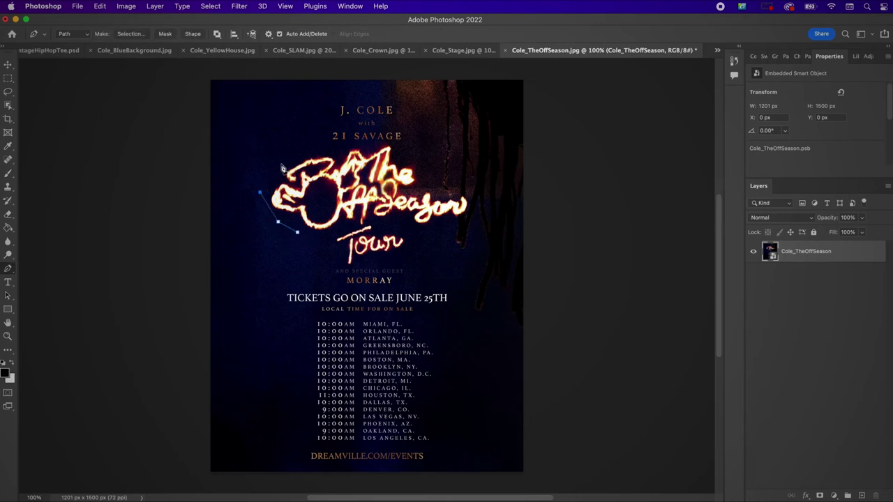
pyautogui.click(281, 164)
pyautogui.click(306, 153)
pyautogui.click(342, 148)
pyautogui.click(371, 144)
pyautogui.click(396, 142)
pyautogui.click(426, 153)
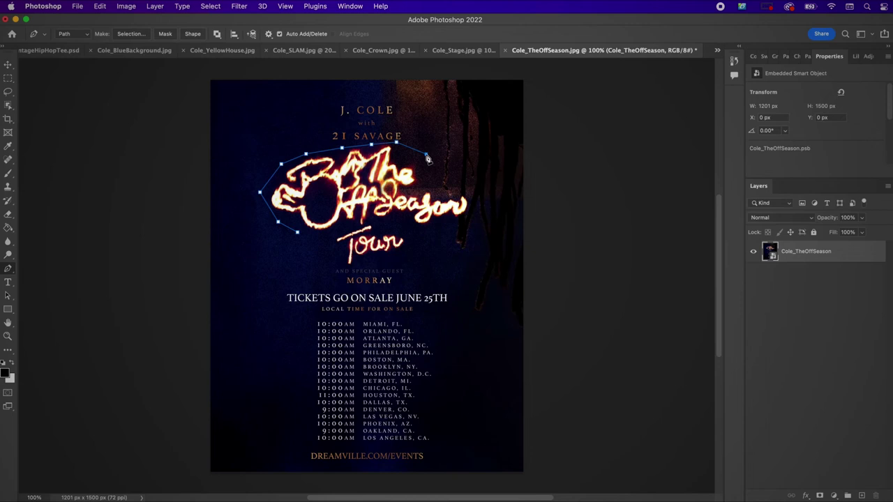
pyautogui.click(468, 184)
pyautogui.click(476, 211)
pyautogui.click(437, 236)
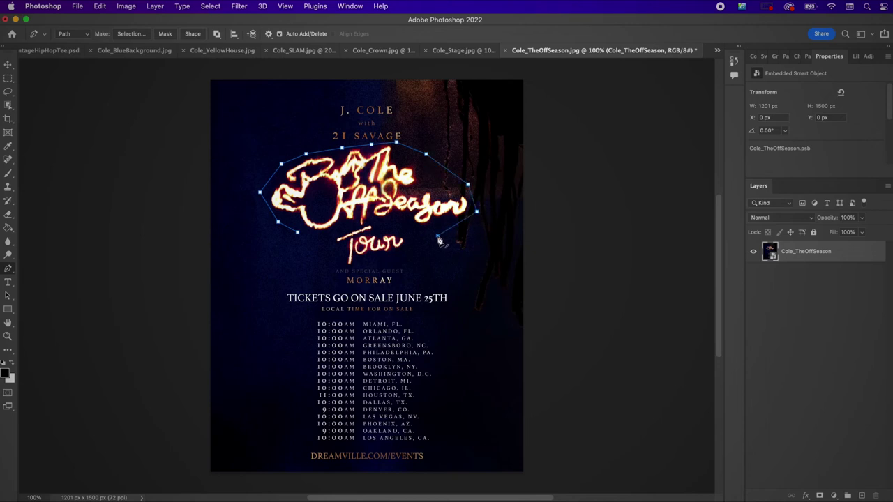
pyautogui.click(394, 229)
pyautogui.click(370, 223)
pyautogui.click(311, 236)
pyautogui.click(297, 223)
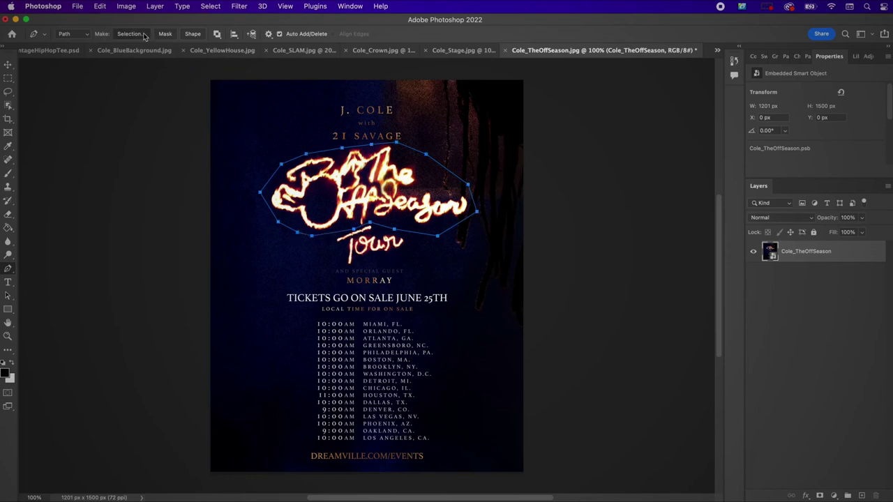
pyautogui.click(131, 33)
pyautogui.press('Return')
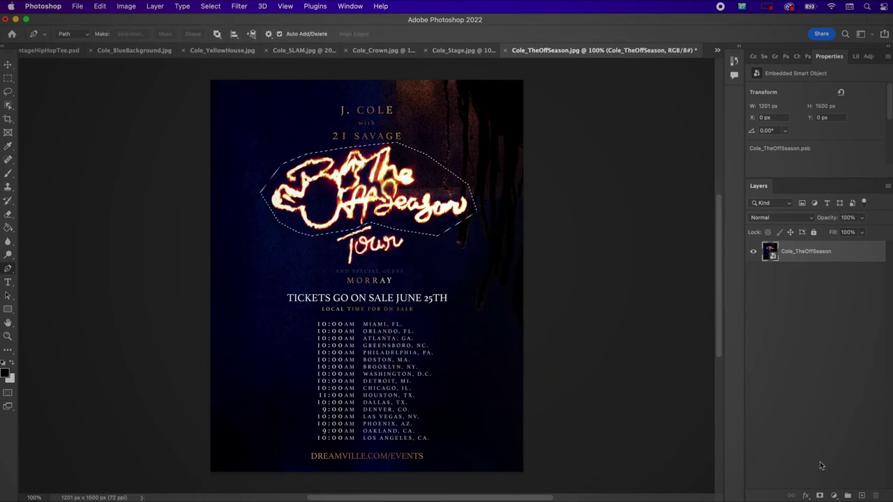
# Mask the Cole_TheOffSeason layer with the logo selection and duplicate the masked layer into VintageHipHopTee.psd
pyautogui.click(820, 496)
pyautogui.rightClick(830, 253)
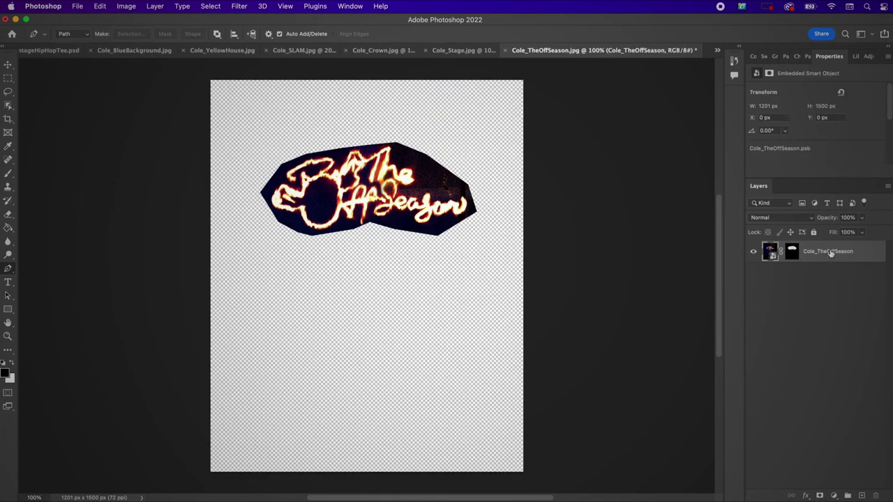
pyautogui.click(736, 45)
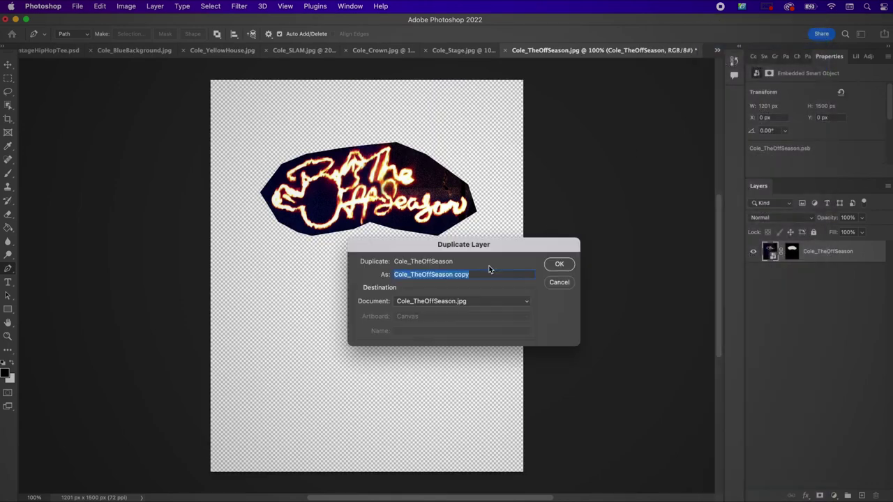
pyautogui.click(464, 300)
pyautogui.click(460, 233)
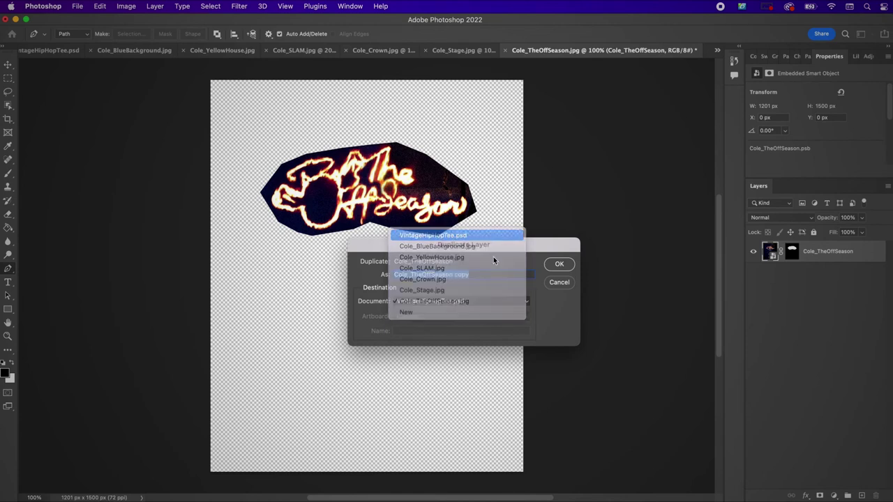
pyautogui.click(561, 263)
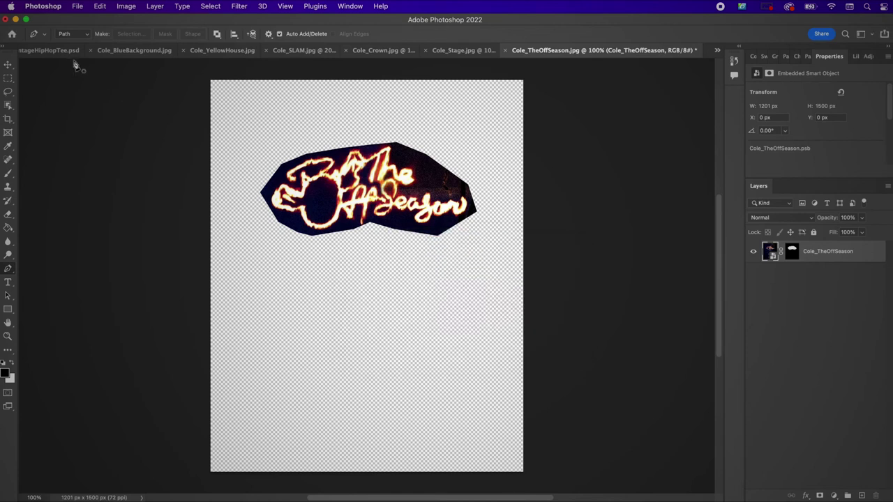
# In VintageHipHopTee.psd, scale The Off-Season logo to 151.31%, rotate it 16.45°, and place it above the yellow-sweater photo
pyautogui.hotkey('ctrl', 'Tab')
pyautogui.press('v')
pyautogui.moveTo(328, 267); pyautogui.dragTo(466, 314)
pyautogui.hotkey('ctrl', 't')
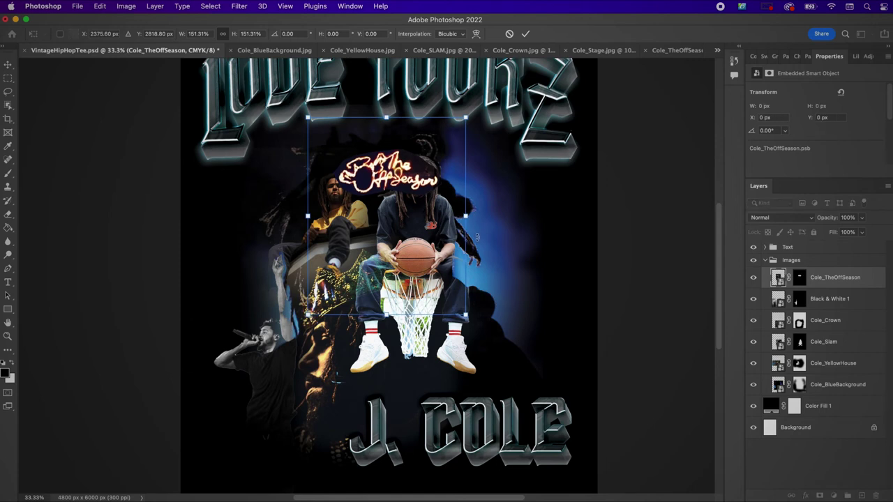
pyautogui.moveTo(478, 239); pyautogui.dragTo(477, 246)
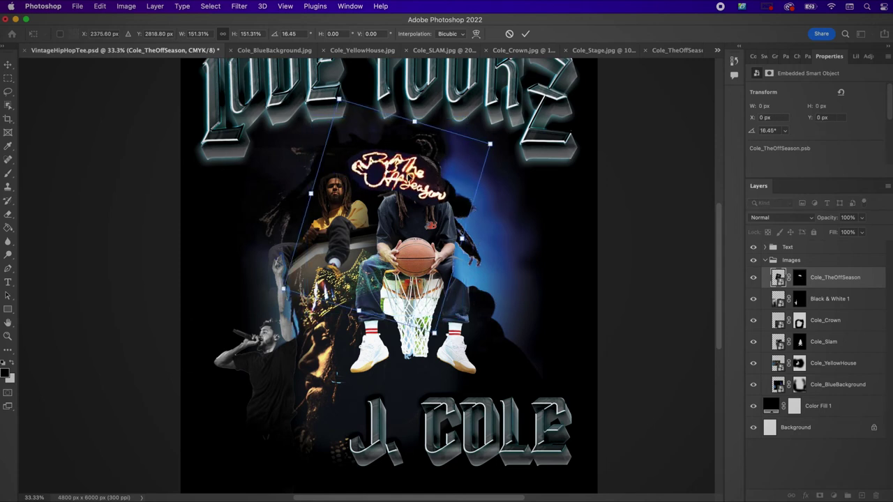
pyautogui.moveTo(408, 178); pyautogui.dragTo(377, 155)
pyautogui.moveTo(375, 155); pyautogui.dragTo(362, 155)
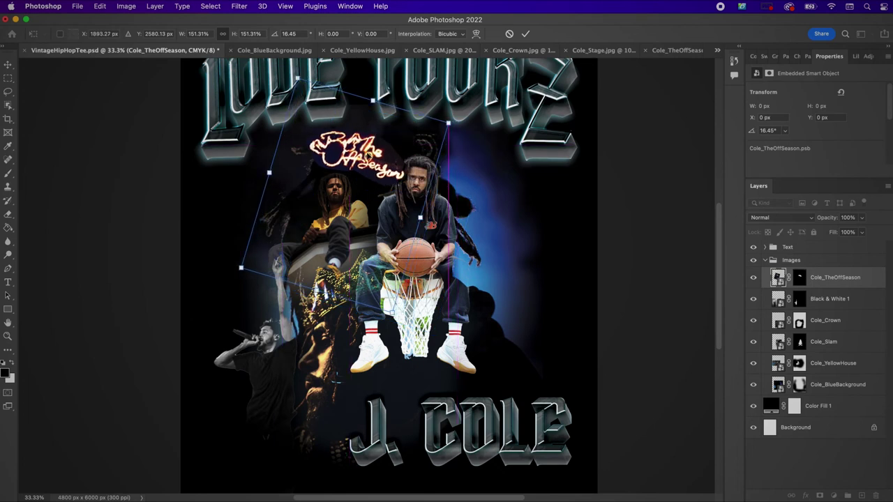
pyautogui.press('Return')
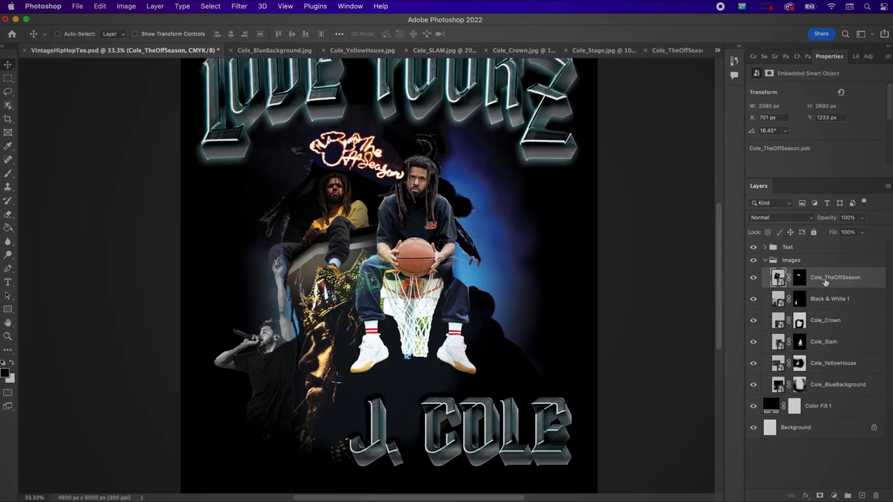
# Reorder the Cole_TheOffSeason layer to sit directly below Cole_YellowHouse and close all other open documents
pyautogui.moveTo(825, 281); pyautogui.dragTo(832, 379)
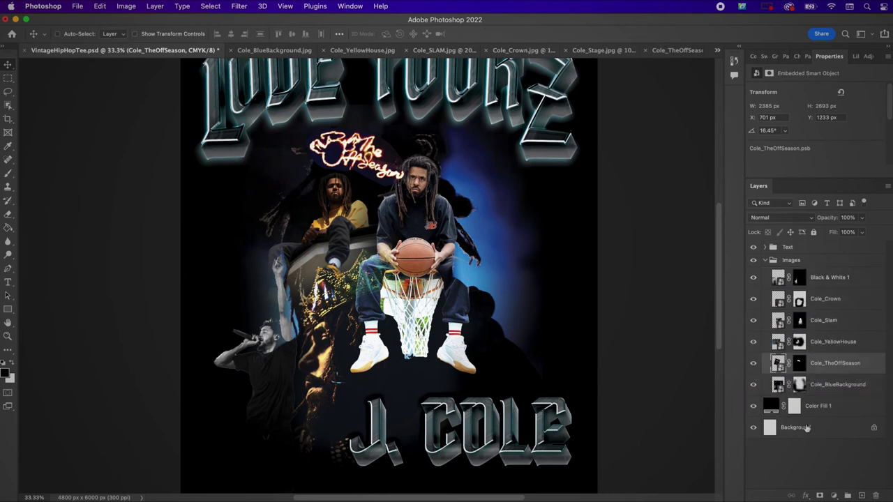
pyautogui.press('super+alt+p')
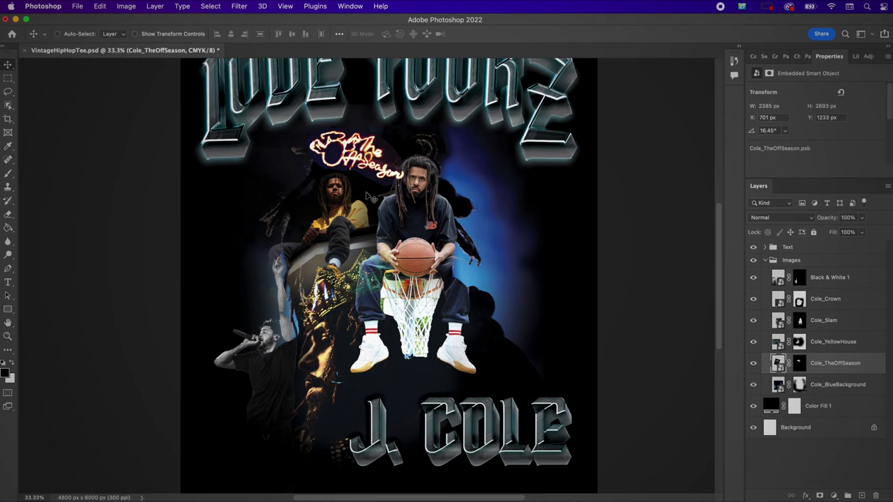
# Scale the The Off-Season logo down to 87.75% and shift it 135 px right and 73 px down
pyautogui.press('super+t')
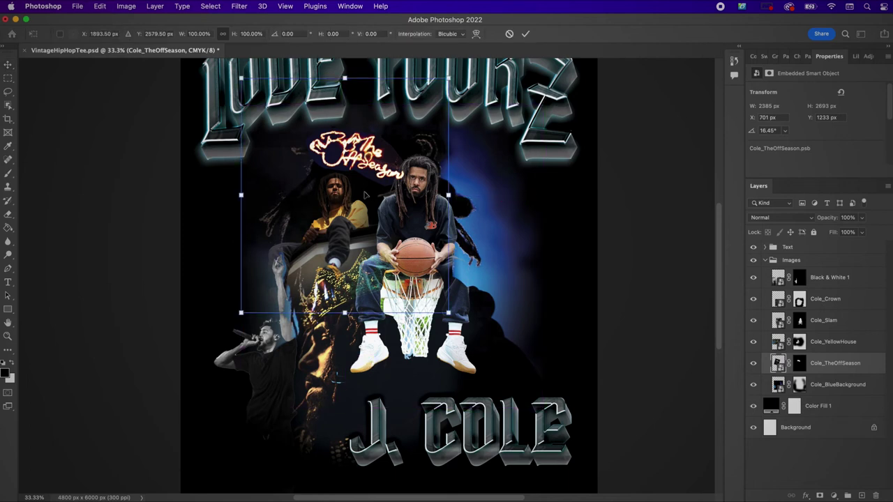
pyautogui.moveTo(448, 312); pyautogui.dragTo(425, 284)
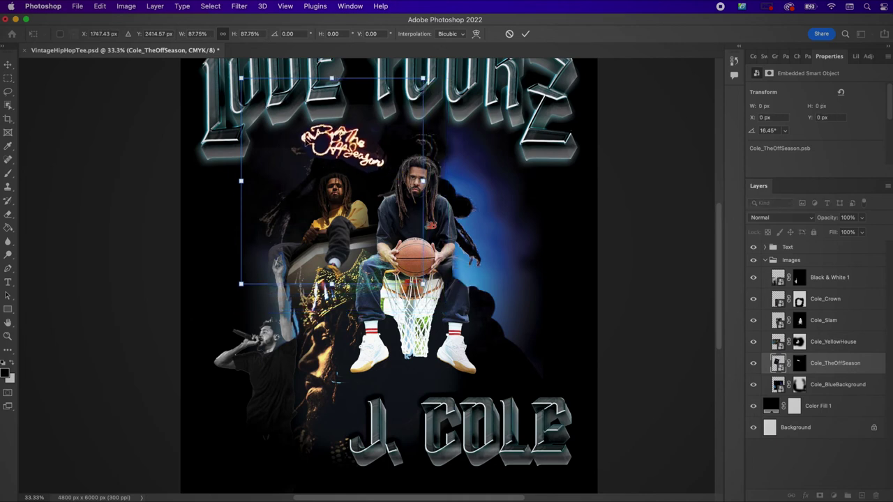
pyautogui.moveTo(319, 120); pyautogui.dragTo(317, 145)
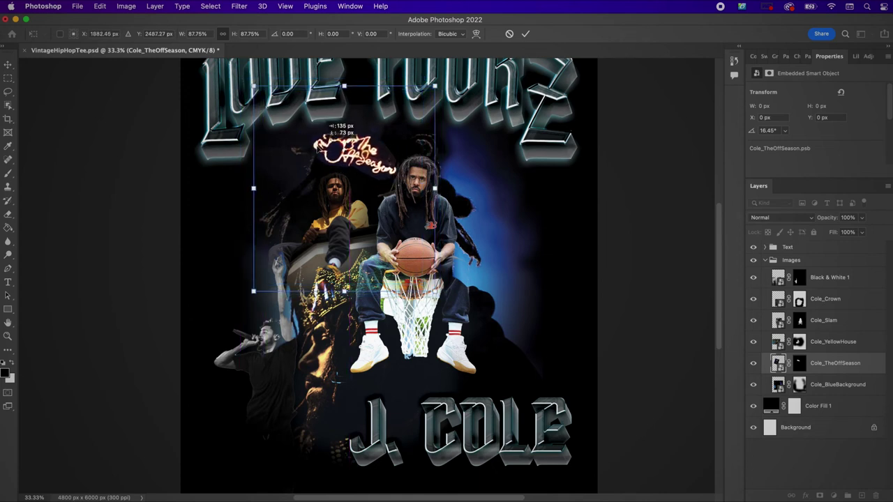
pyautogui.click(525, 33)
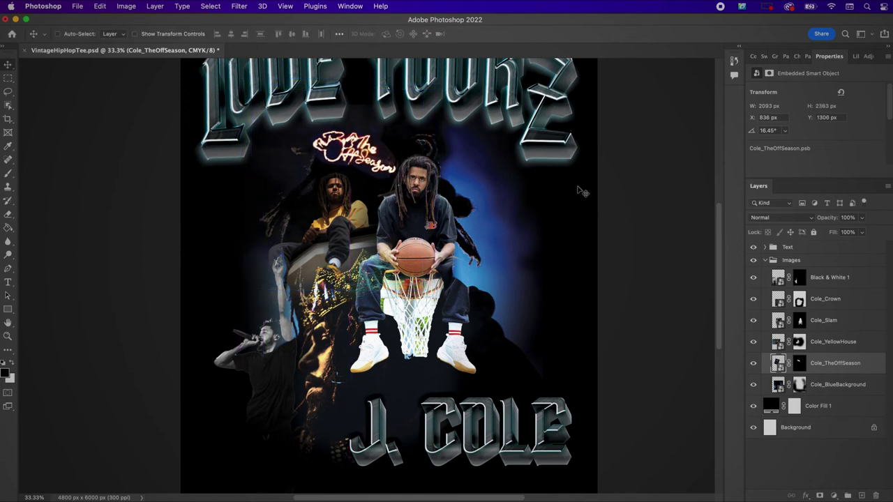
# Paint black on the Cole_TheOffSeason layer mask with a 200 px soft brush to trim the hard edges around the logo
pyautogui.click(800, 363)
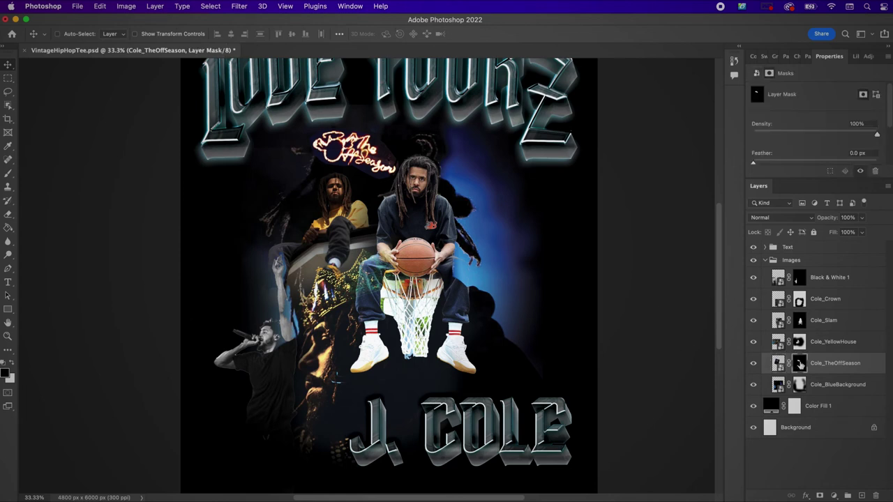
pyautogui.press('b')
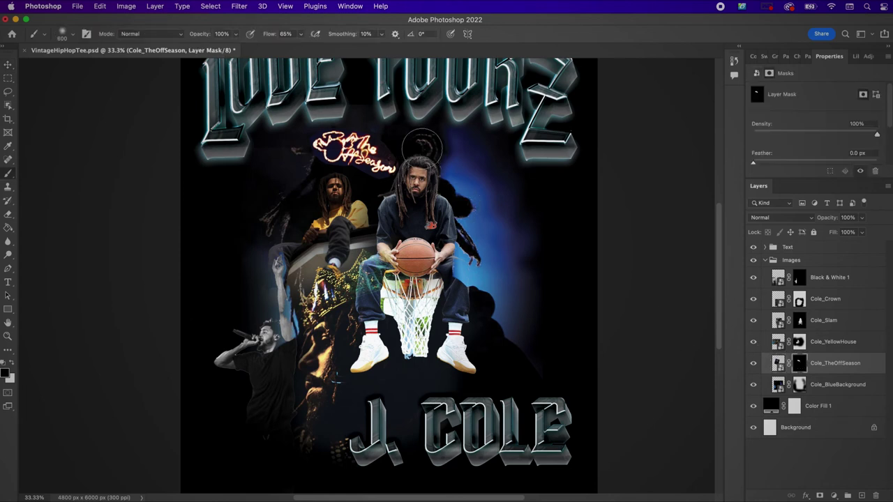
pyautogui.press('[')
pyautogui.press('[')
pyautogui.press('[')
pyautogui.press('[')
pyautogui.press('[')
pyautogui.press('super+equal')
pyautogui.press('super+equal')
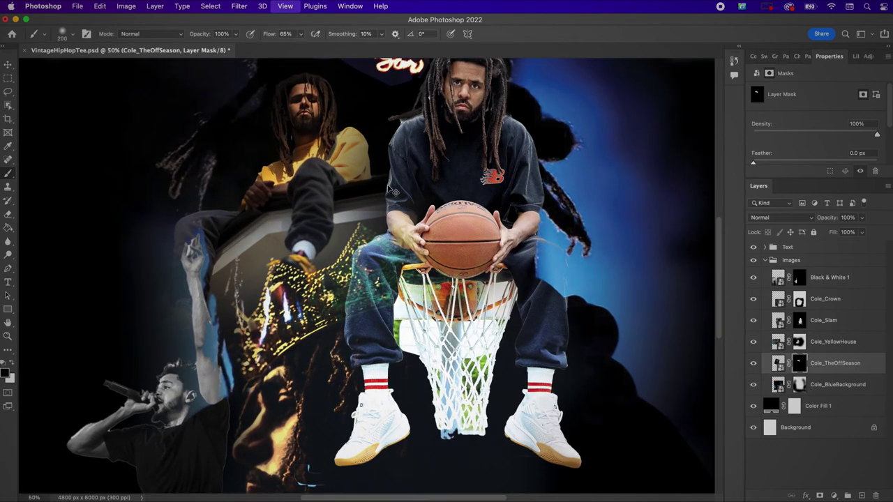
pyautogui.press('super+equal')
pyautogui.scroll(8, 422, 138)
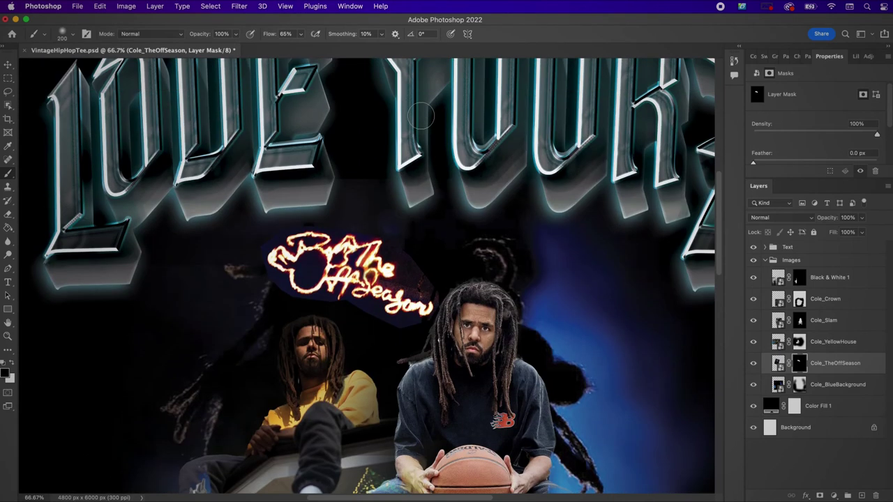
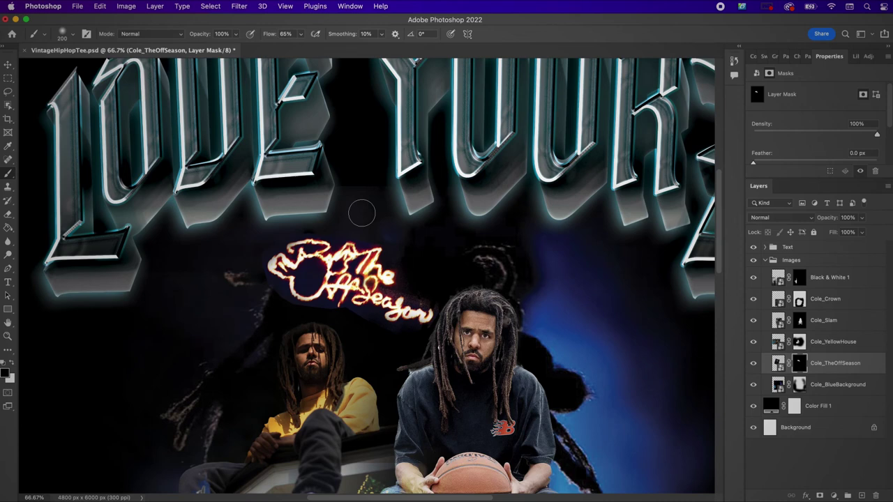
pyautogui.press('super+minus')
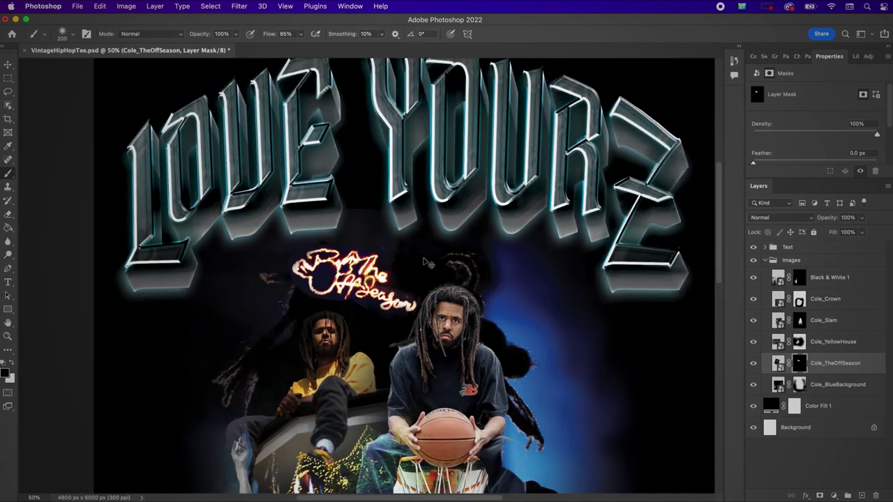
pyautogui.scroll(-5, 425, 263)
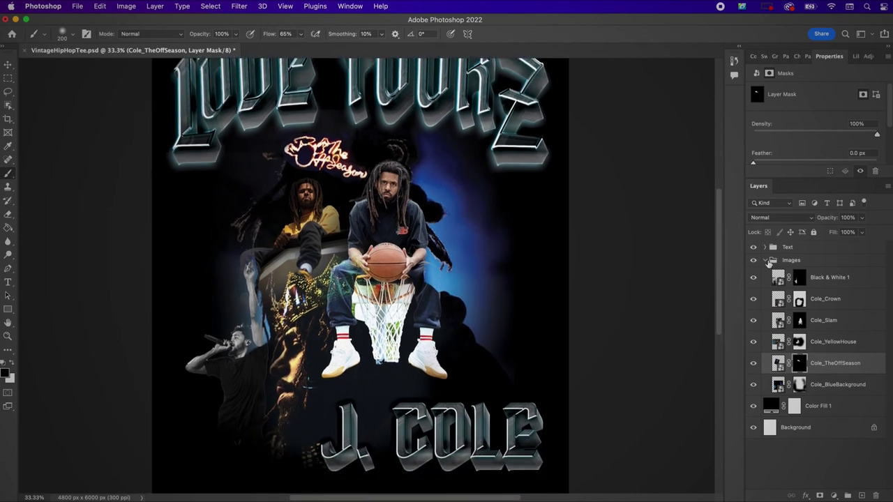
# Collapse the Images group and create a horizontal paragraph text box over the shoes, just above the J. COLE lettering
pyautogui.click(766, 261)
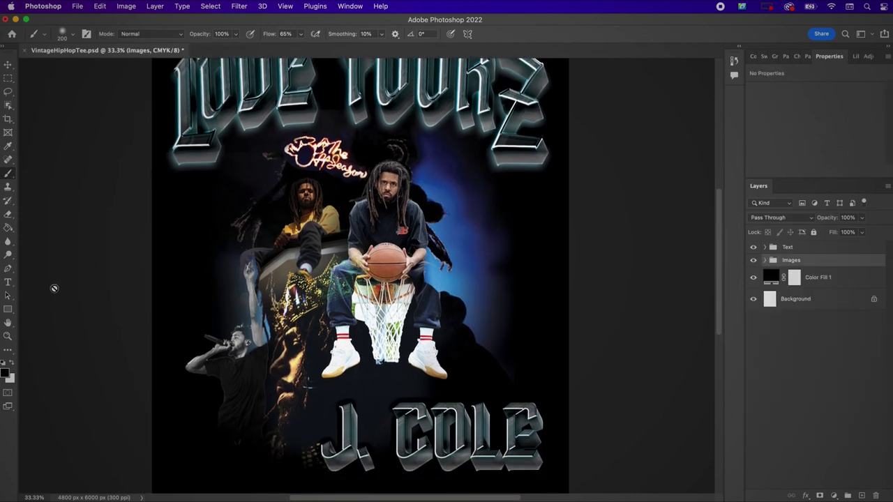
pyautogui.click(8, 283)
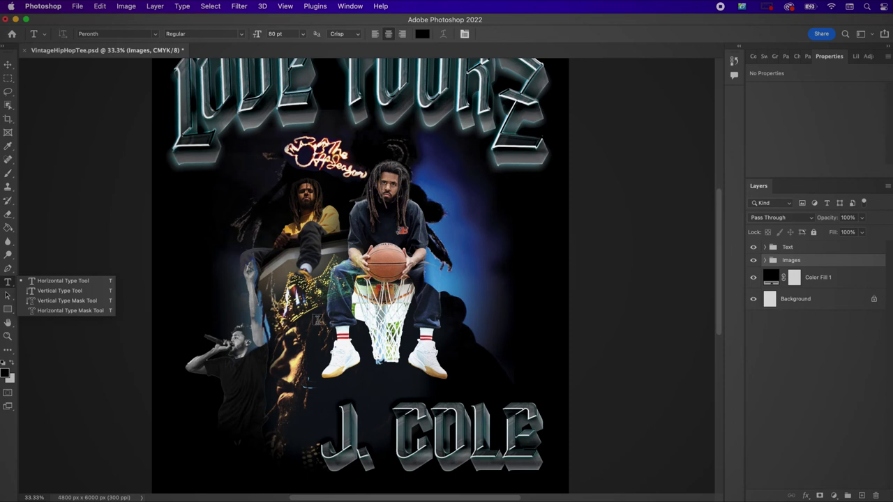
pyautogui.moveTo(316, 326); pyautogui.dragTo(542, 394)
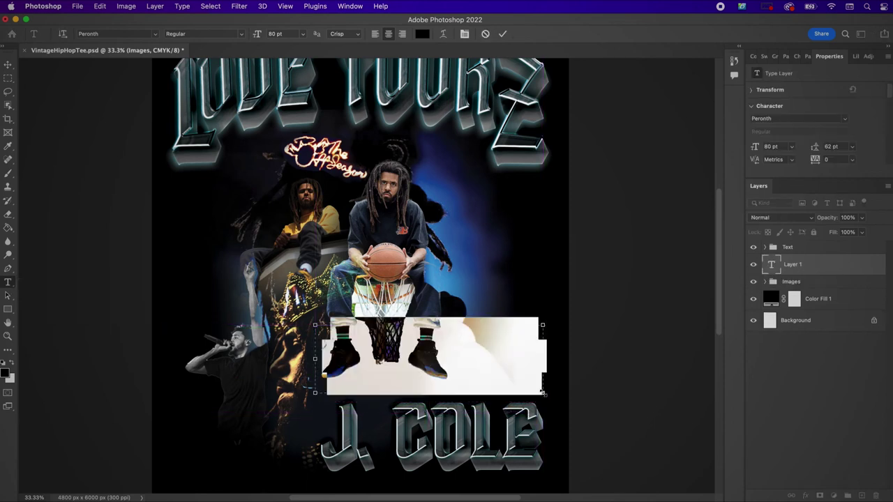
# Set the new text layer's color to #edf8fb
pyautogui.click(423, 35)
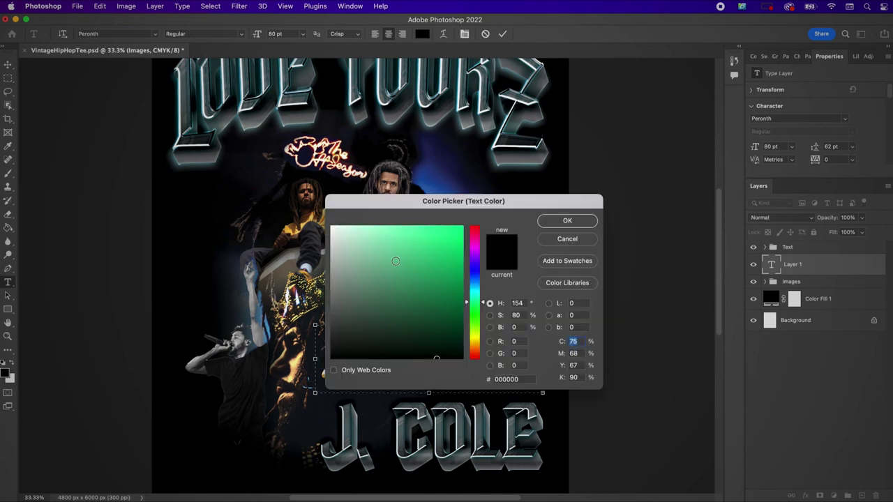
pyautogui.moveTo(362, 248); pyautogui.dragTo(318, 215)
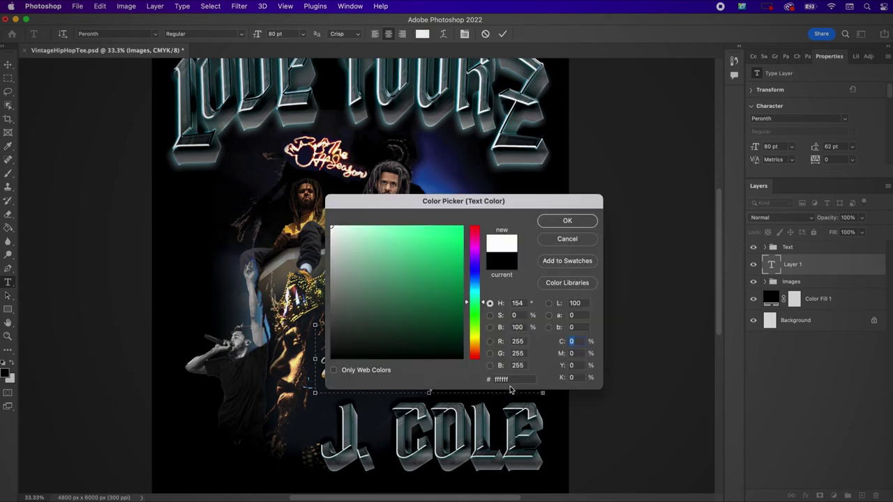
pyautogui.doubleClick(511, 378)
pyautogui.write('ed')
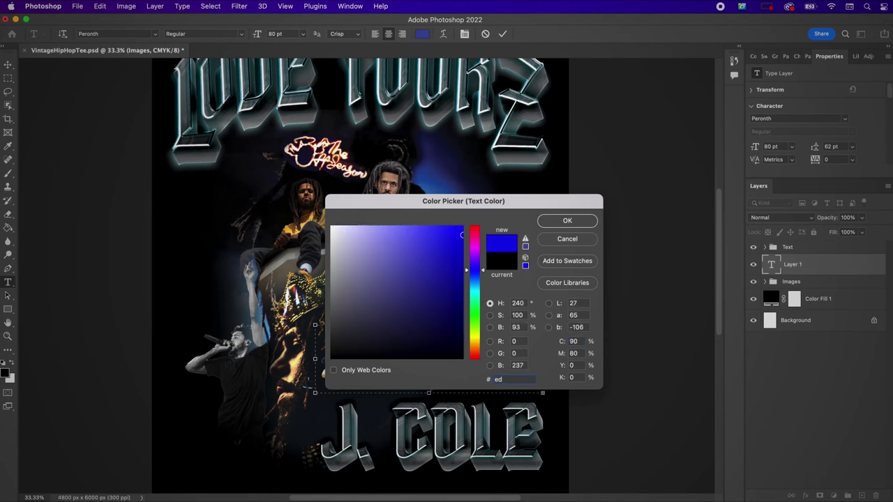
pyautogui.write('f8')
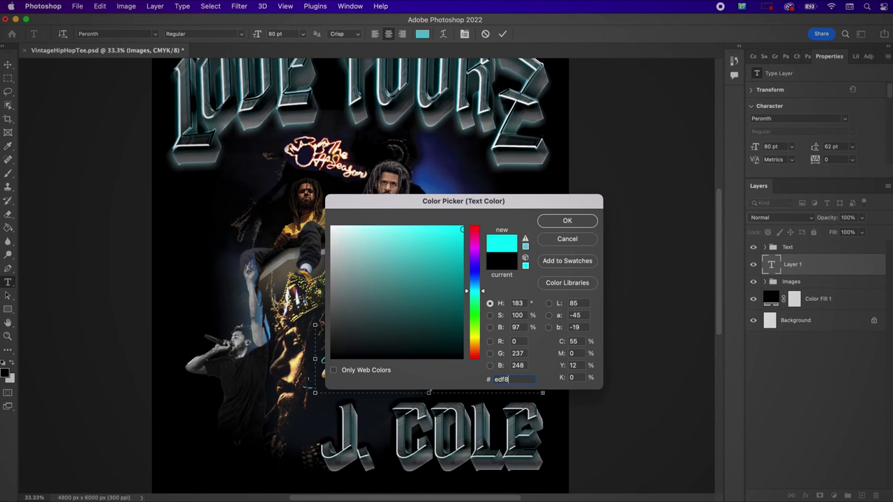
pyautogui.write('fb')
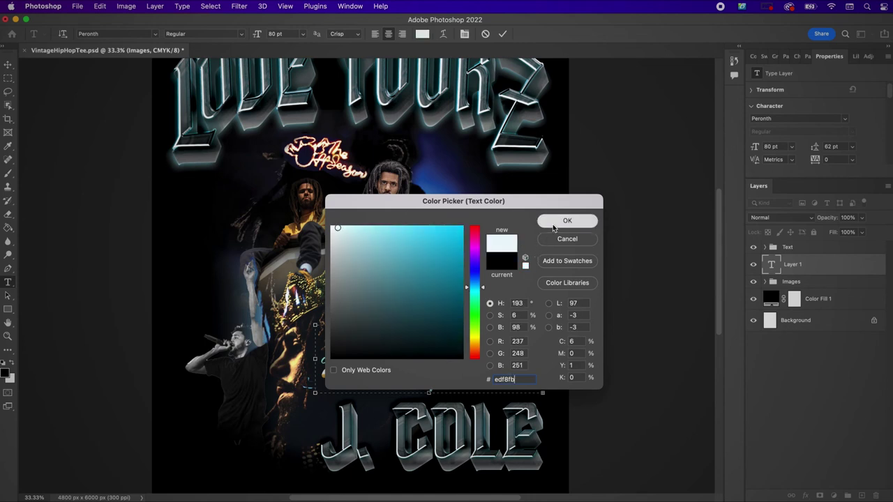
pyautogui.click(555, 222)
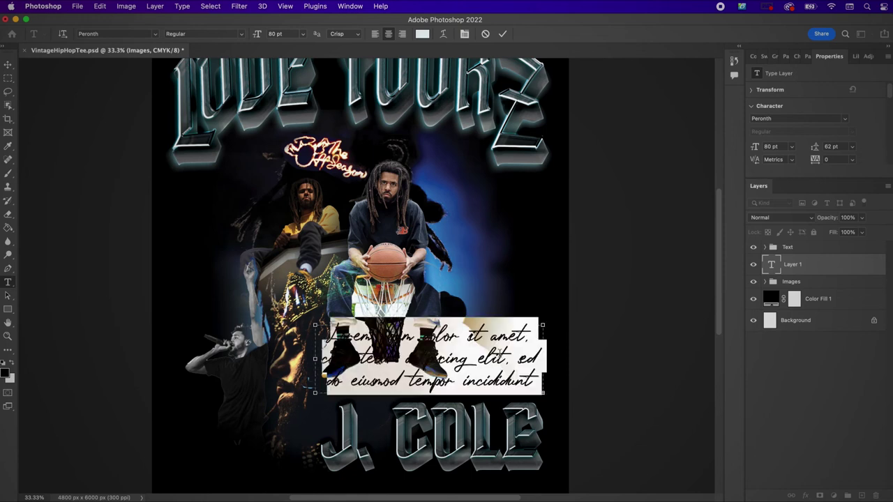
# Replace the placeholder text with "No such thing as a life that's better than yours." and shorten the text box to fit the two lines
pyautogui.press('BackSpace')
pyautogui.write('Monarch')
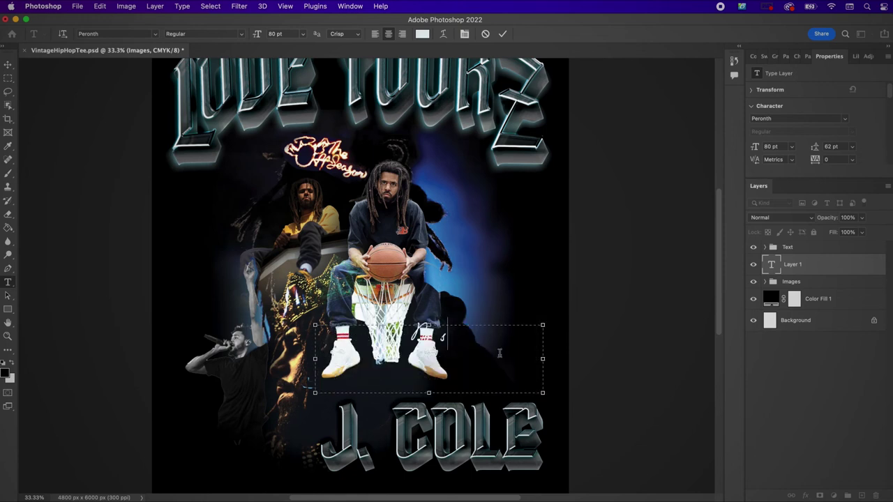
pyautogui.write(' thing')
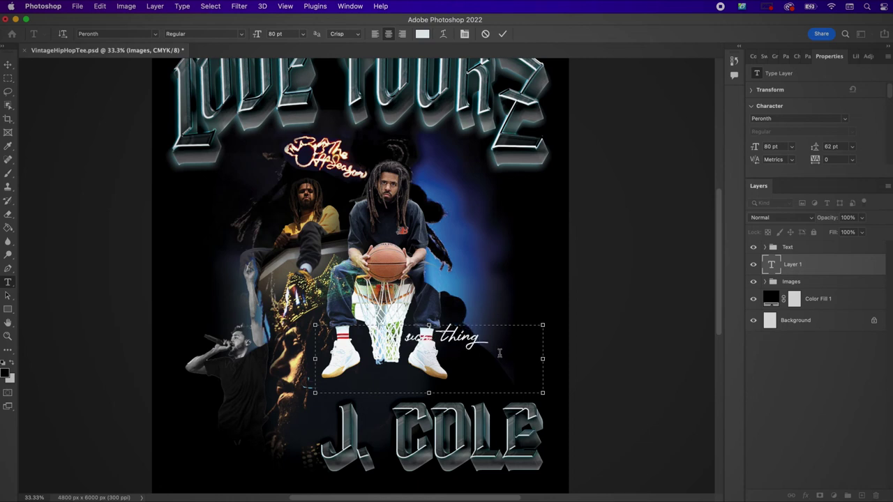
pyautogui.write(' as a lick')
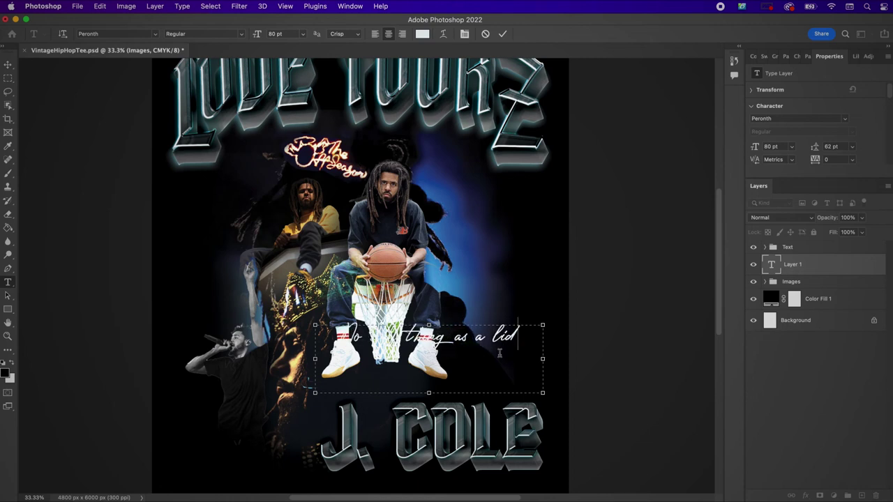
pyautogui.press('BackSpace')
pyautogui.press('BackSpace')
pyautogui.write('fe that')
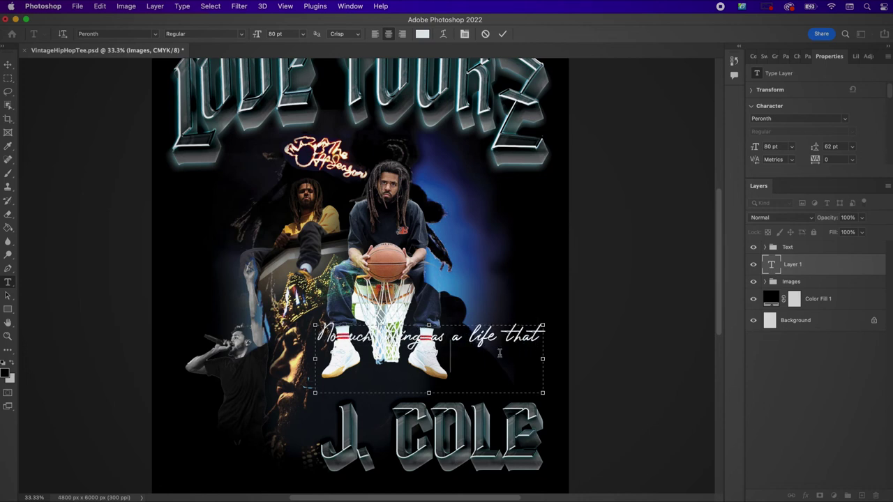
pyautogui.write("'s bett")
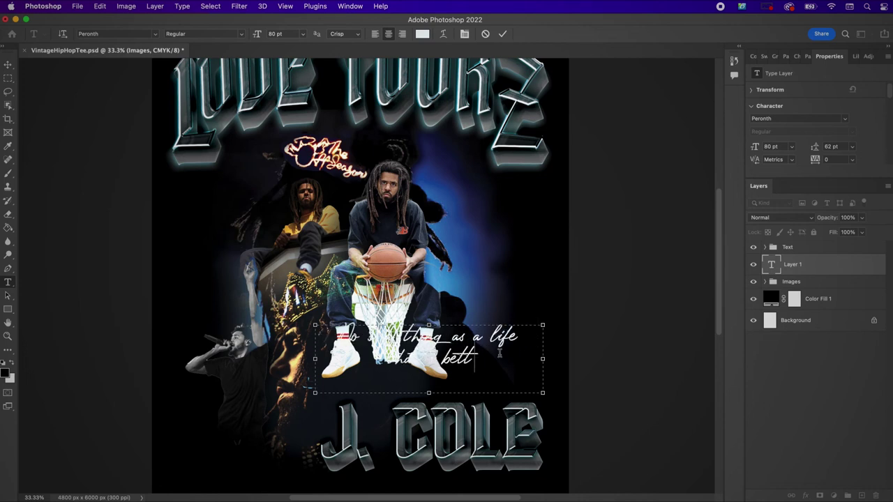
pyautogui.write('er than')
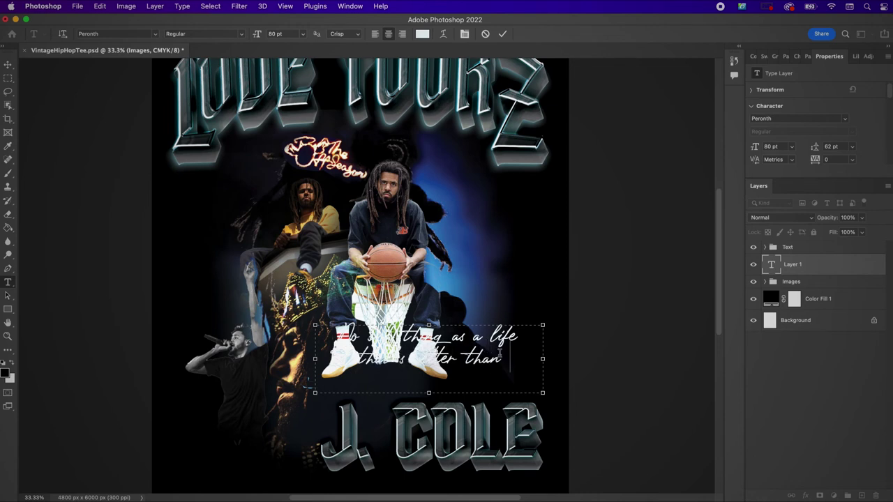
pyautogui.write(' yours.')
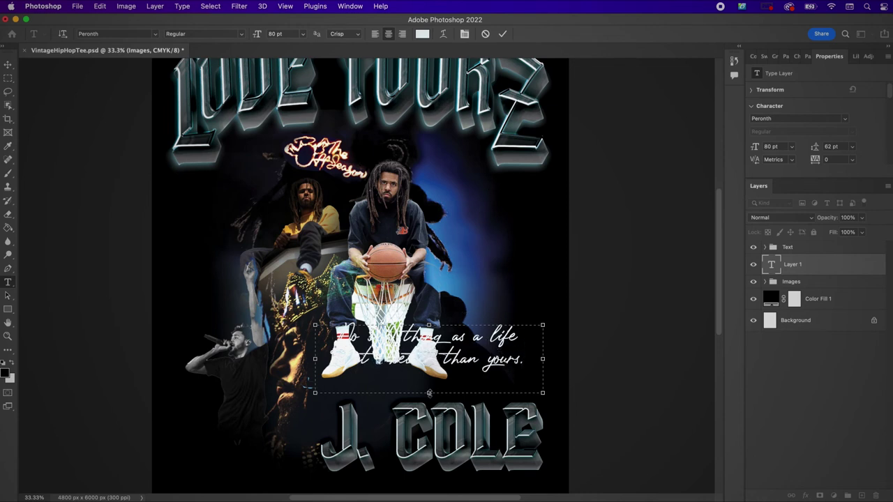
pyautogui.moveTo(440, 392); pyautogui.dragTo(440, 377)
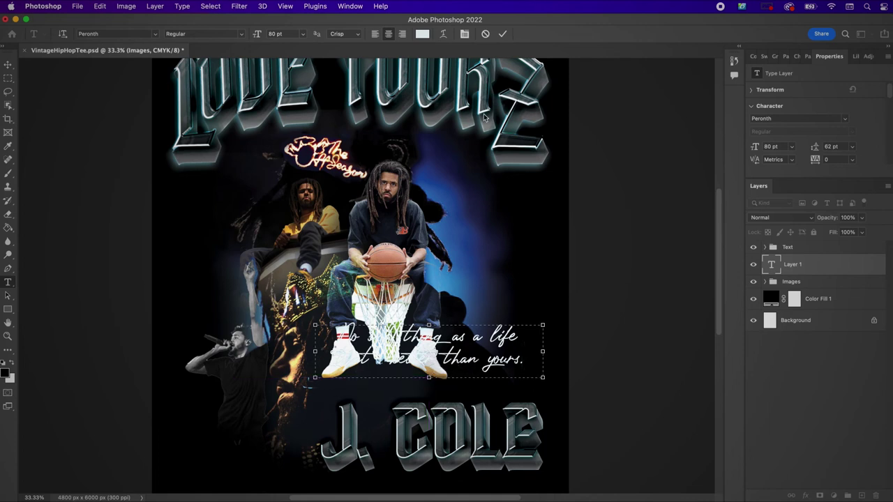
pyautogui.click(503, 34)
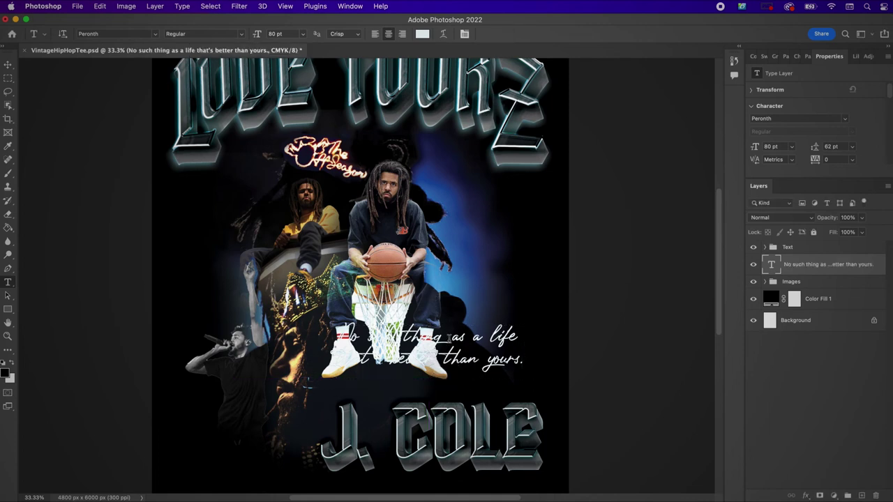
# Move the lyric text down and left to just above the J. COLE lettering and skew it vertically by about -7.38°
pyautogui.press('v')
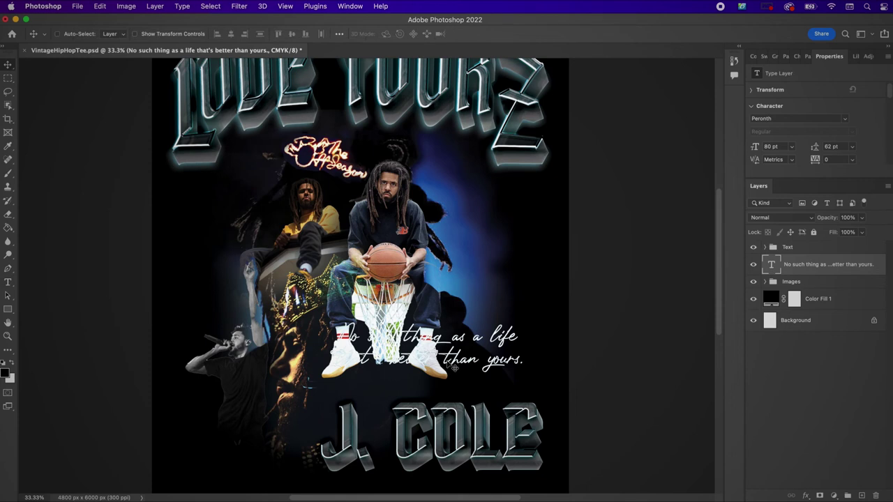
pyautogui.moveTo(453, 367); pyautogui.dragTo(419, 413)
pyautogui.click(100, 6)
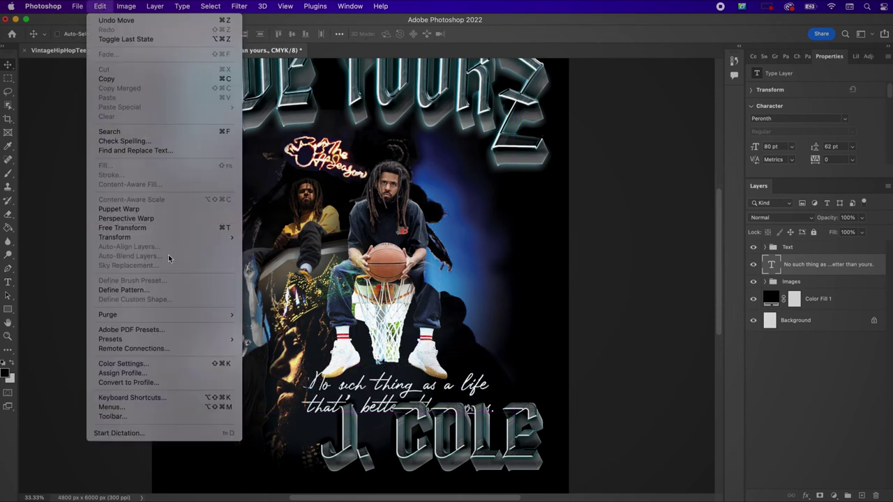
pyautogui.moveTo(175, 241)
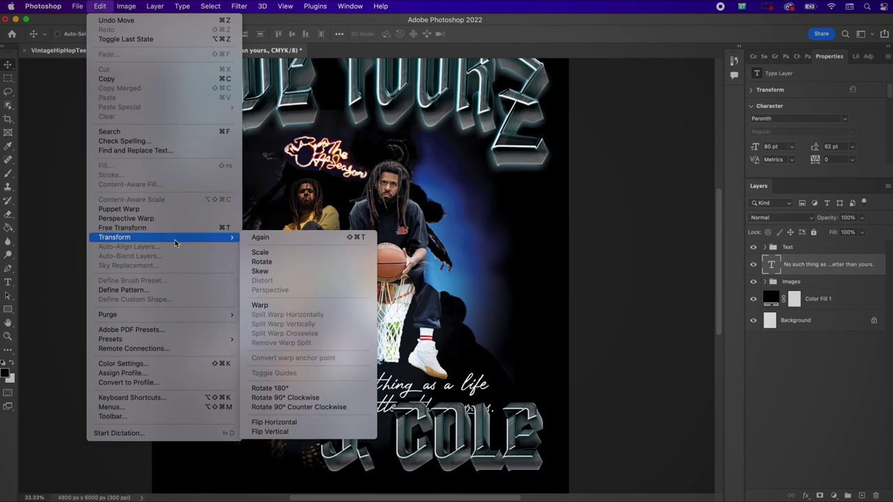
pyautogui.click(254, 272)
pyautogui.moveTo(514, 395); pyautogui.dragTo(514, 365)
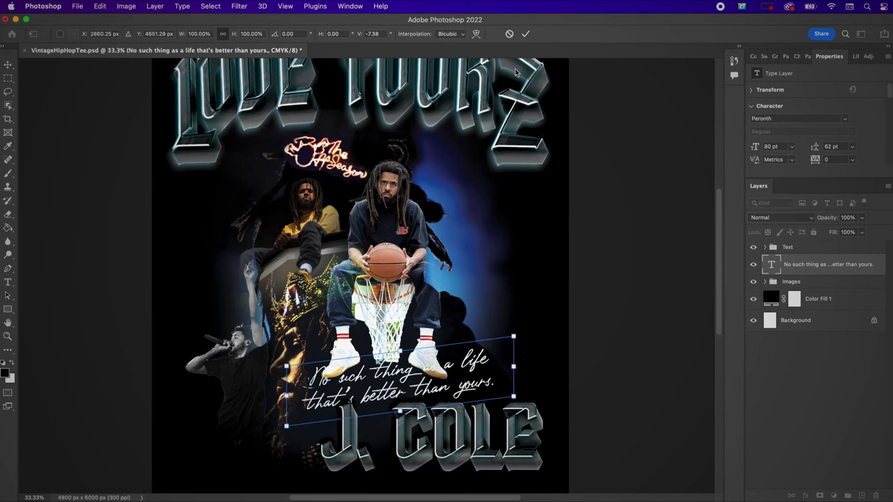
pyautogui.click(524, 36)
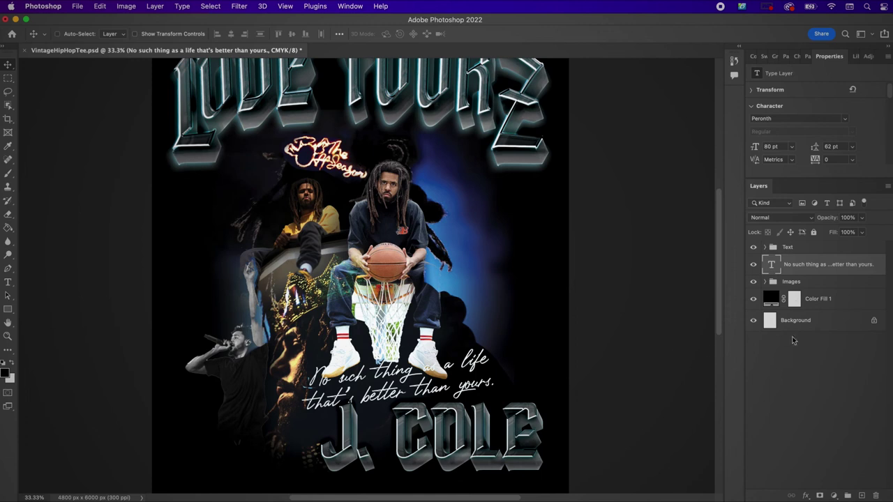
# Create a new layer named Text shadow directly above the Images group
pyautogui.click(811, 282)
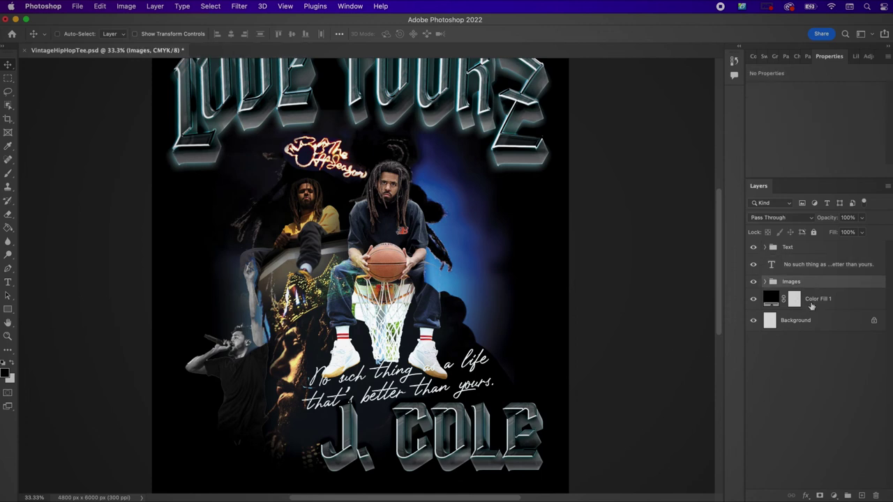
pyautogui.click(860, 495)
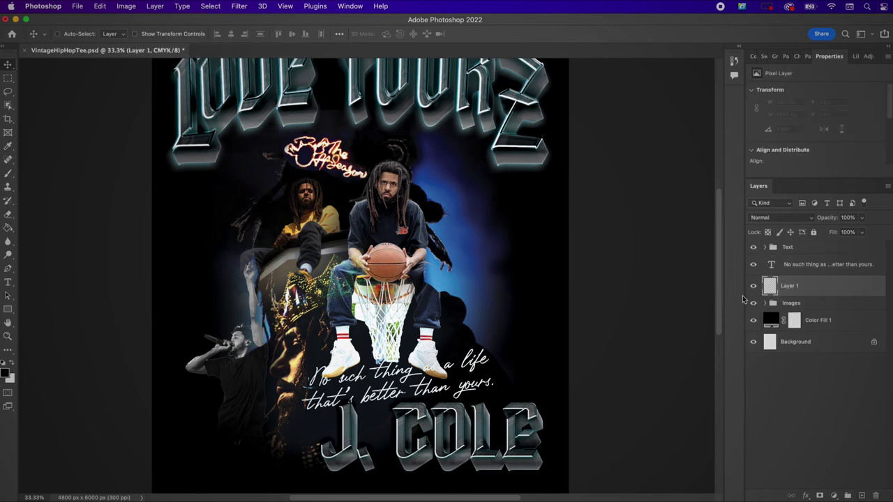
pyautogui.write('Text shadow')
pyautogui.press('Return')
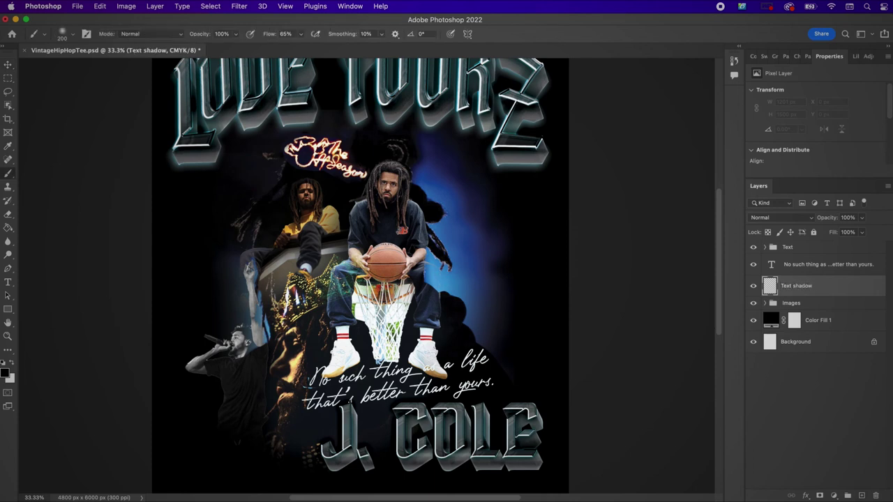
# Paint black behind the lyric with a 700 px soft brush and lower the Text shadow layer's opacity to 62%
pyautogui.press('b')
pyautogui.press(']')
pyautogui.press(']')
pyautogui.press(']')
pyautogui.press(']')
pyautogui.press(']')
pyautogui.press(']')
pyautogui.moveTo(432, 357); pyautogui.dragTo(420, 394)
pyautogui.click(862, 218)
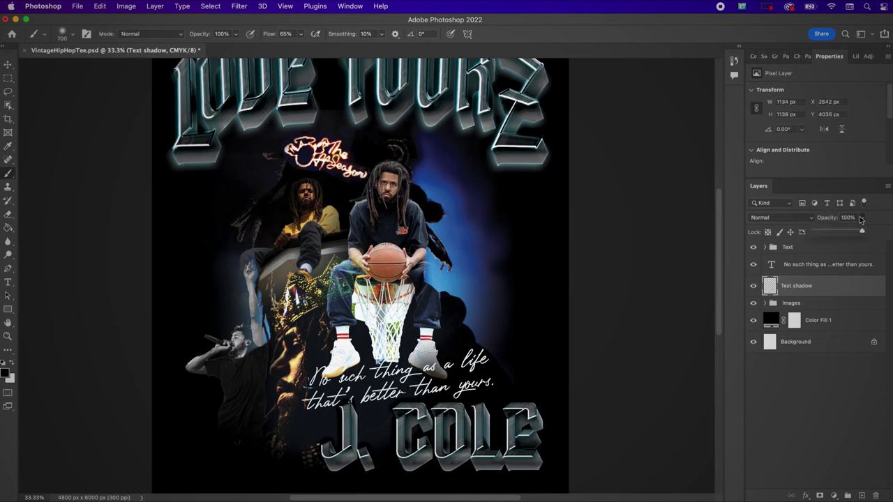
pyautogui.click(844, 233)
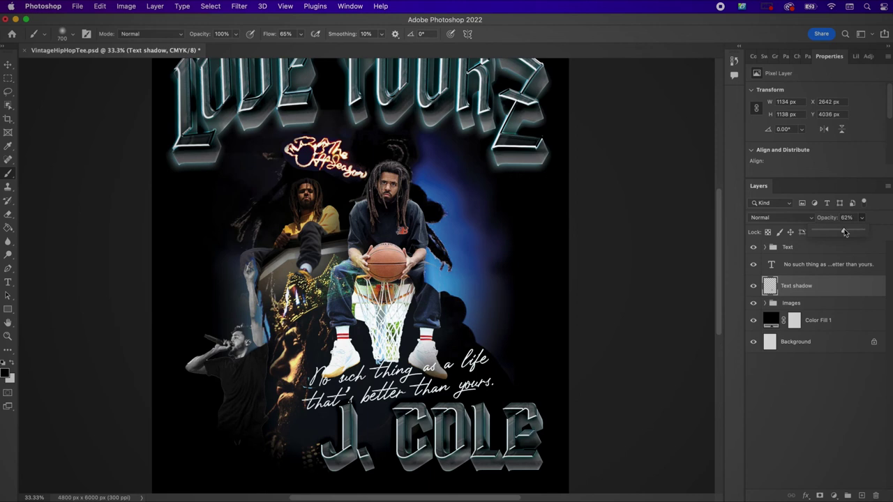
pyautogui.moveTo(322, 408)
pyautogui.mouseDown()
pyautogui.moveTo(336, 367)
pyautogui.moveTo(439, 403)
pyautogui.mouseUp()
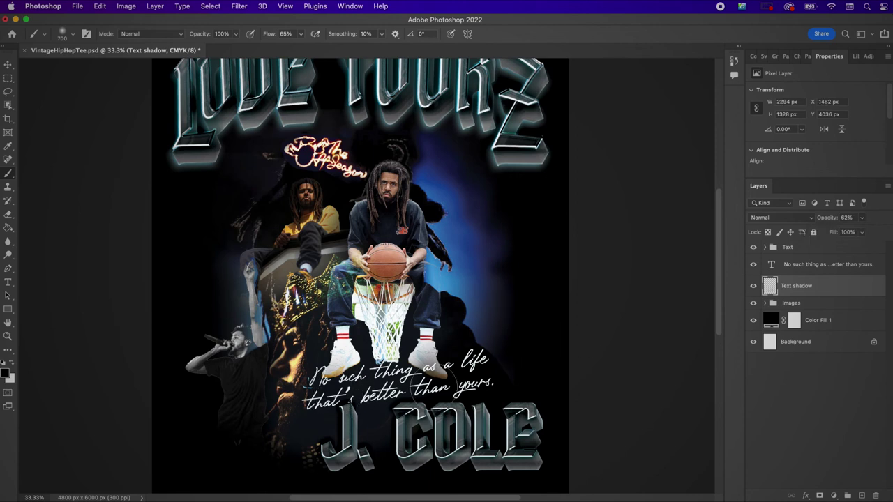
# Group the Text group, lyric layer, Text shadow layer and Images group into a new group named Design
pyautogui.click(809, 252)
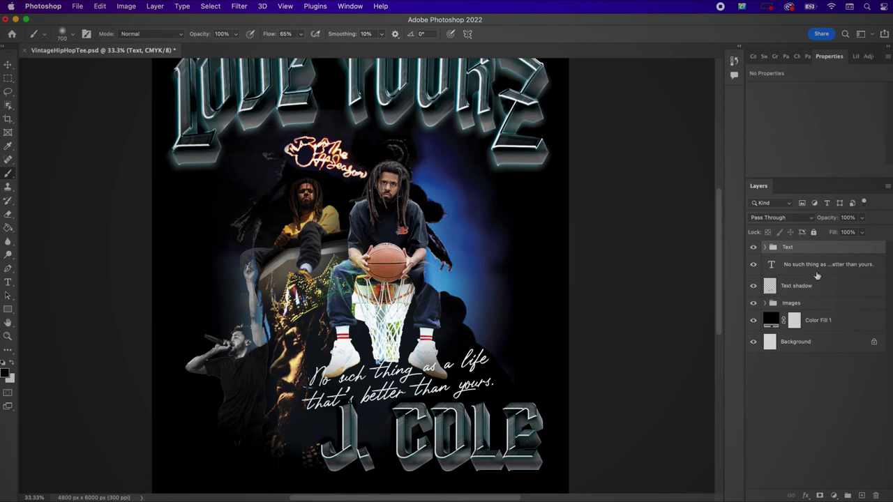
pyautogui.keyDown('shift'); pyautogui.click(824, 308); pyautogui.keyUp('shift')
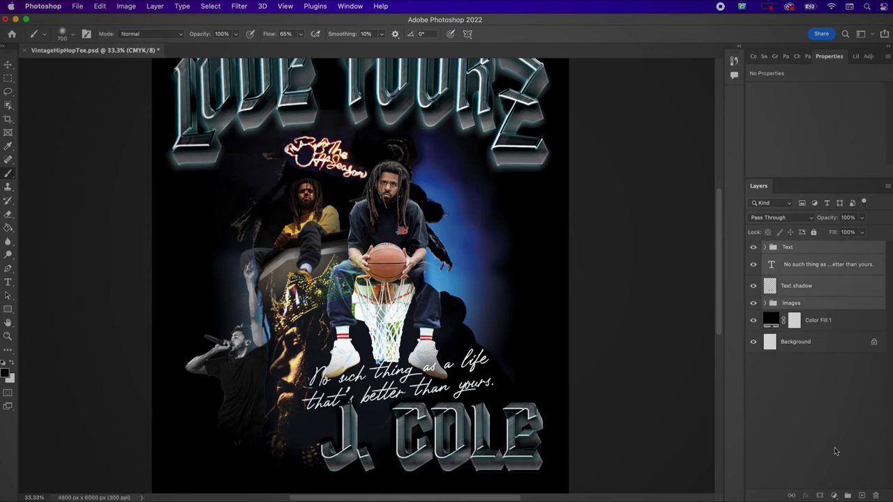
pyautogui.click(847, 495)
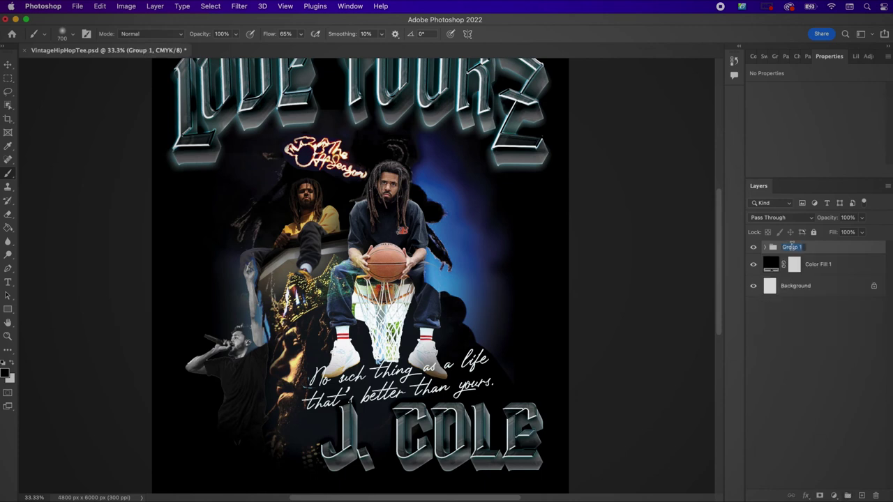
pyautogui.write('Design')
pyautogui.press('Return')
# Open the portrait black-and-white grunge texture JPG from the project folder
pyautogui.press('super+o')
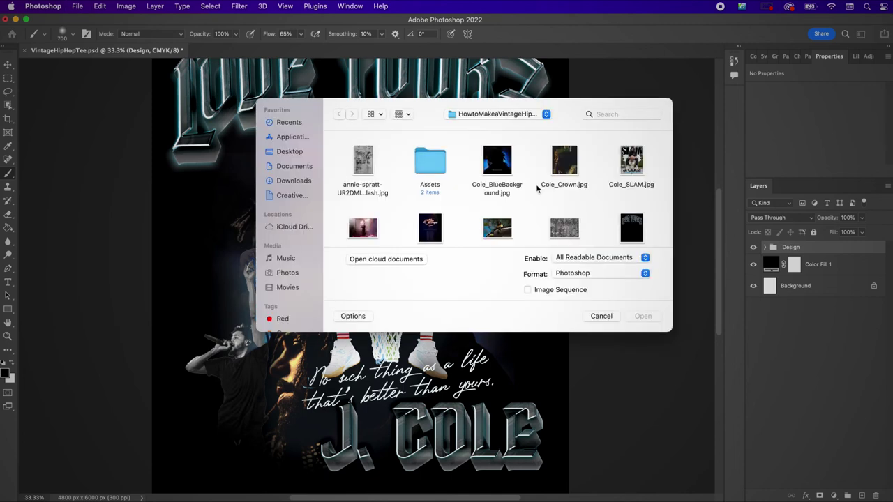
pyautogui.scroll(-3, 447, 209)
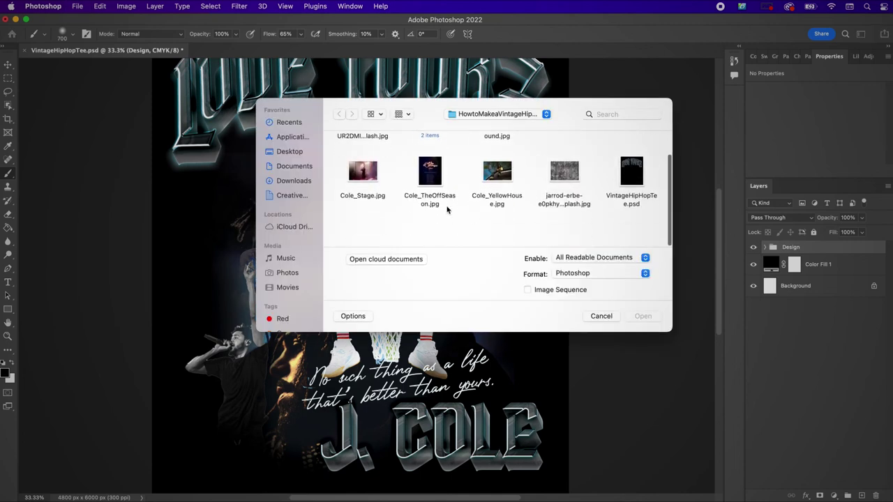
pyautogui.scroll(3, 447, 209)
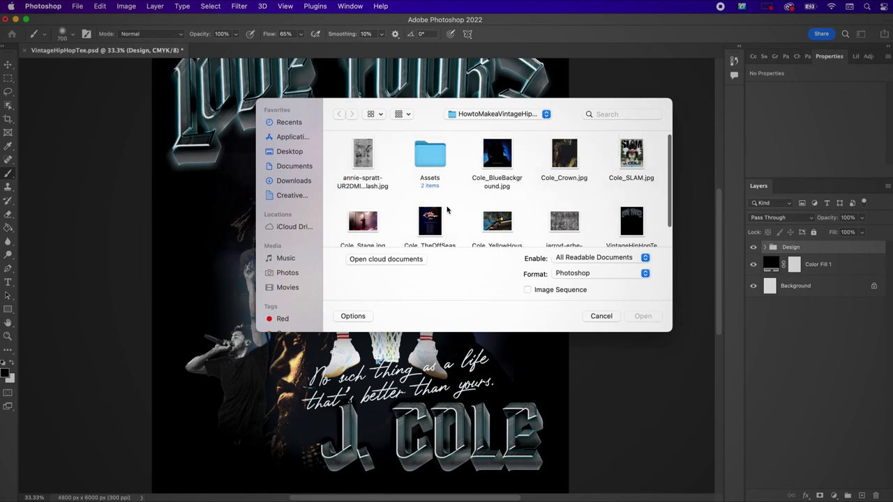
pyautogui.doubleClick(353, 162)
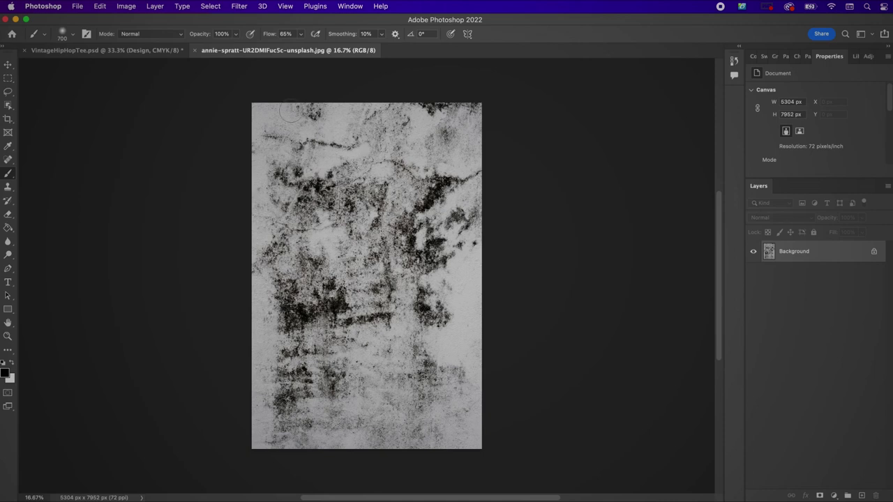
pyautogui.press('v')
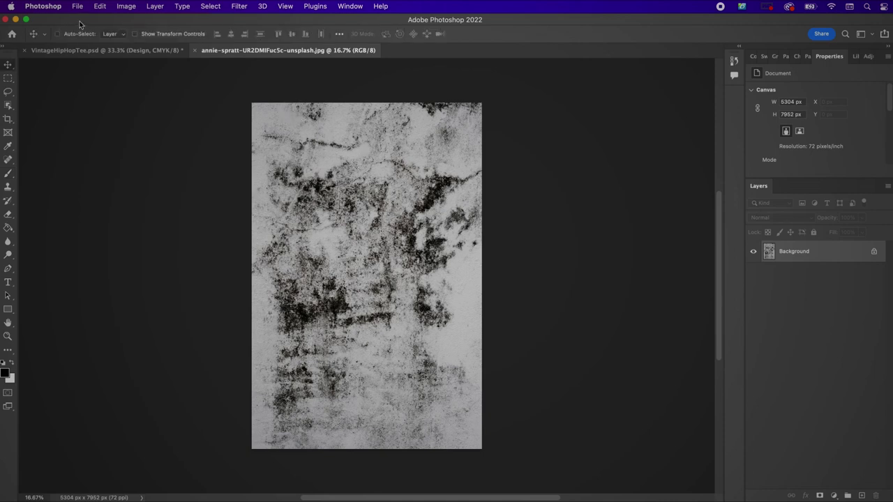
# Open the landscape dark concrete wall texture JPG from the project folder
pyautogui.press('super+o')
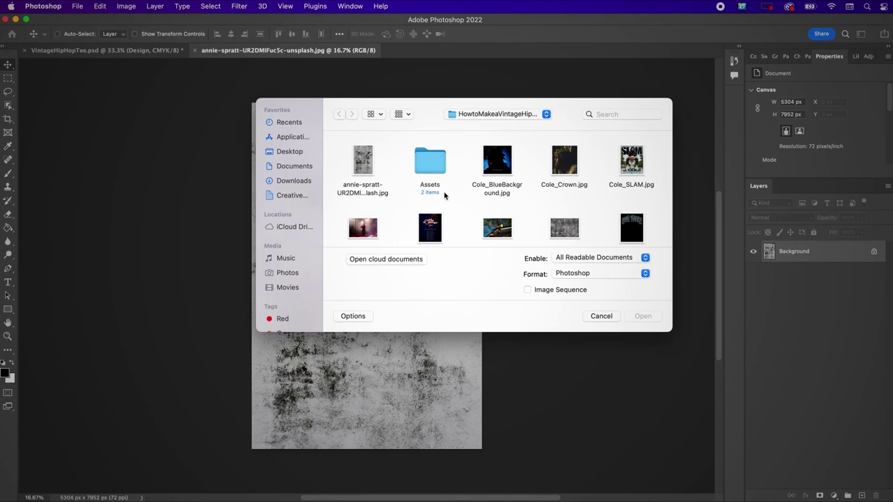
pyautogui.scroll(-2, 444, 195)
pyautogui.doubleClick(567, 209)
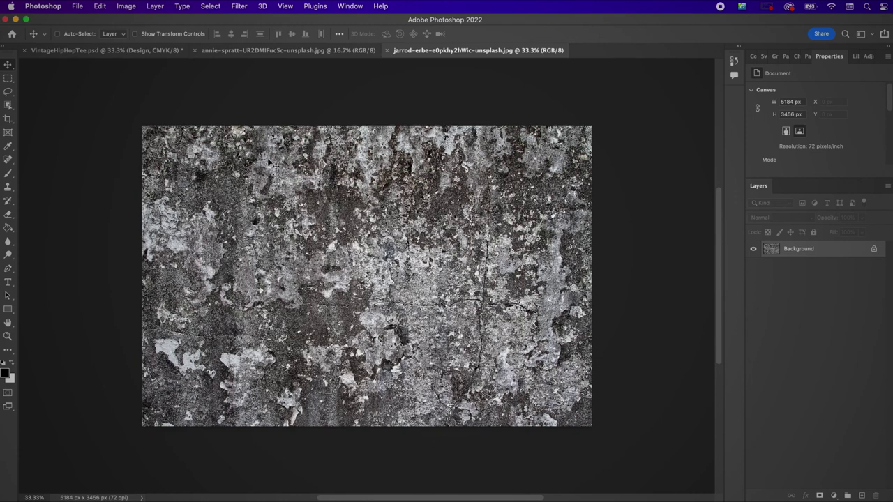
# Paste the dark concrete texture into VintageHipHopTee.psd, rotate it about 90° and scale it to about 157% to cover the canvas
pyautogui.click(95, 50)
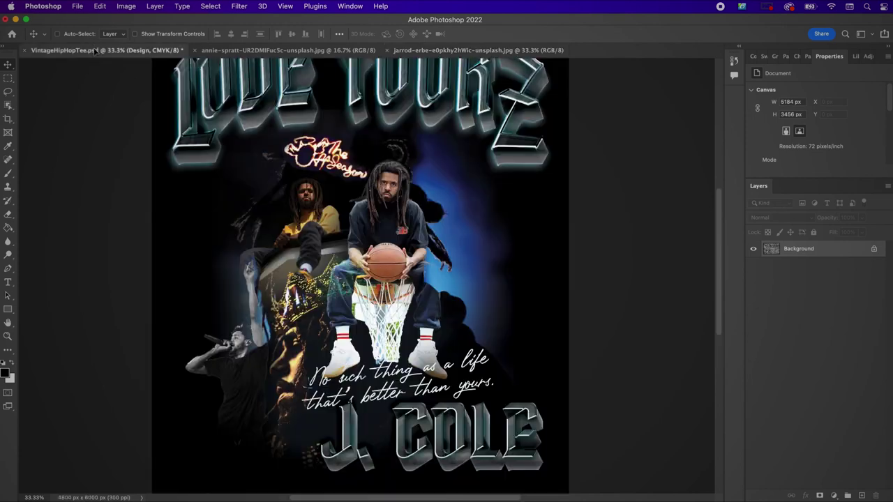
pyautogui.press('super+v')
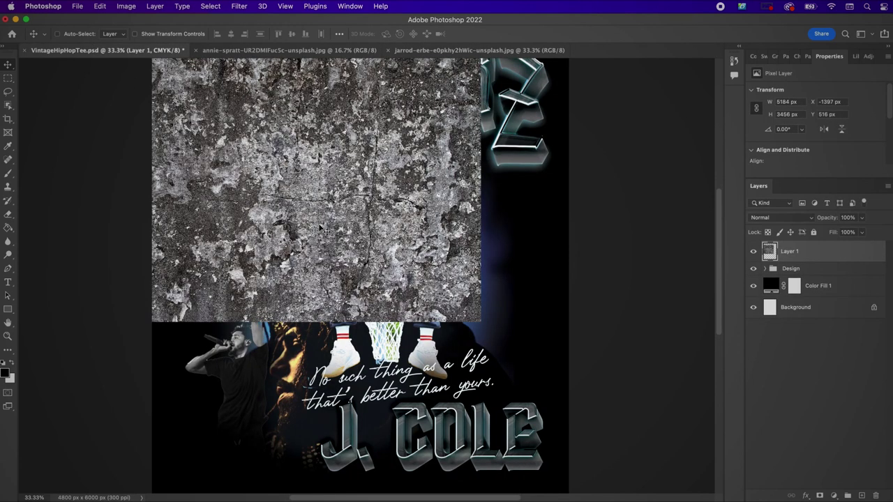
pyautogui.press('super+minus')
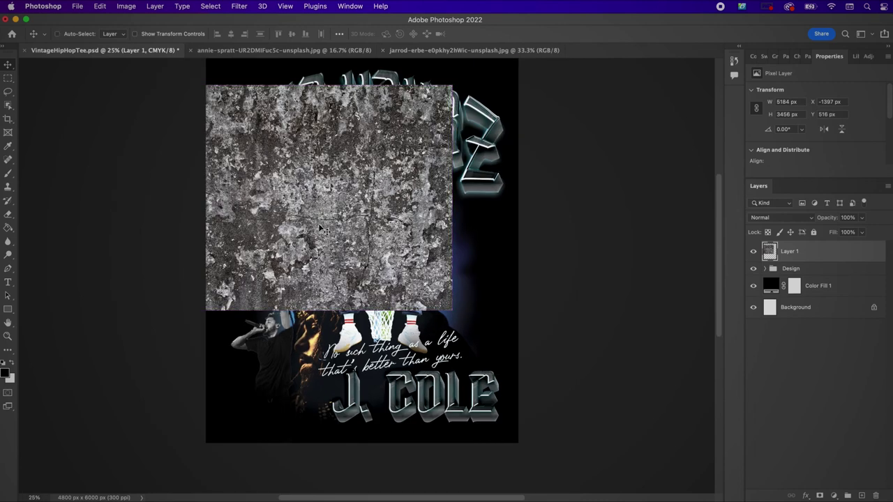
pyautogui.press('super+t')
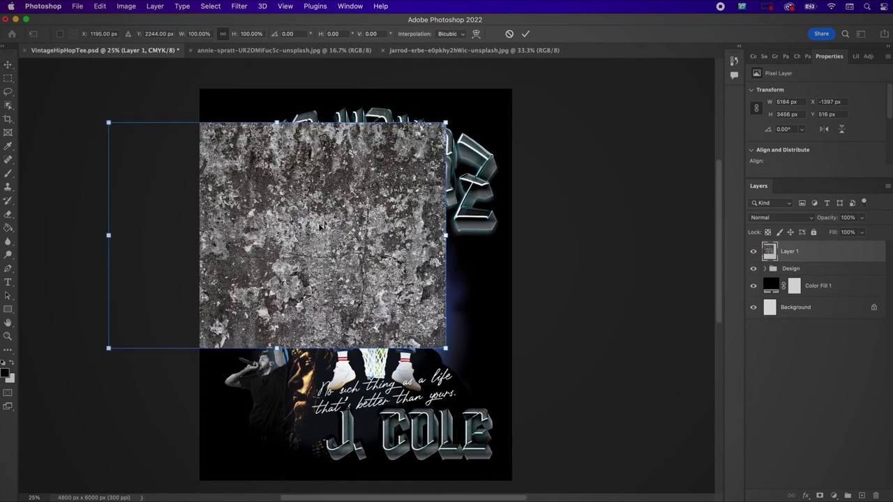
pyautogui.moveTo(449, 120); pyautogui.dragTo(380, 396)
pyautogui.press('super+minus')
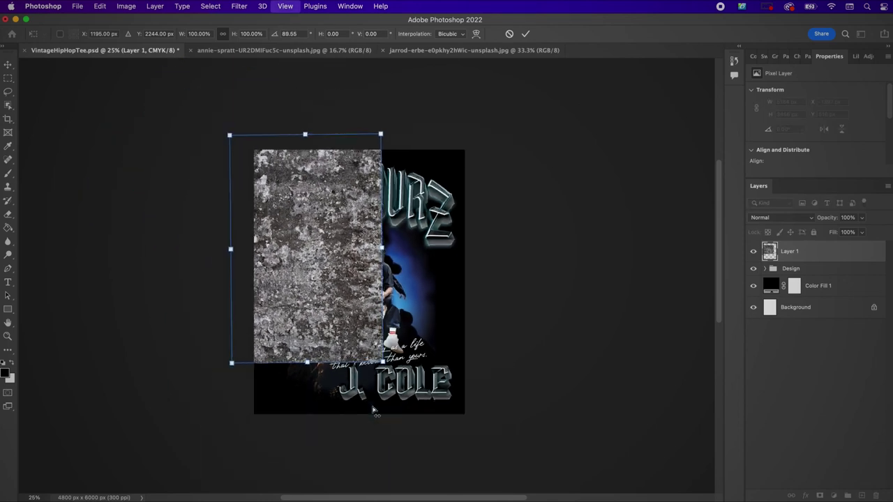
pyautogui.moveTo(382, 361); pyautogui.dragTo(486, 445)
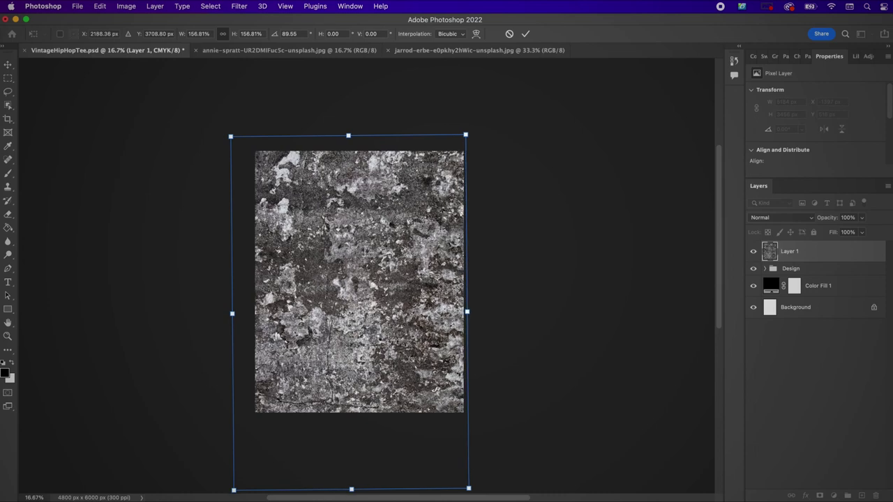
pyautogui.press('Return')
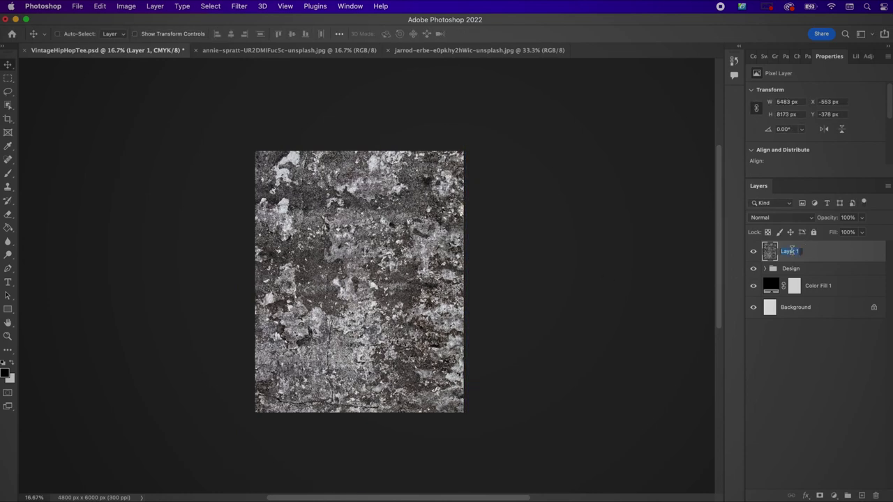
# Rename the concrete texture layer Texture 1 and set it to Linear Burn blending at 17% opacity
pyautogui.write('Texture 1')
pyautogui.press('Return')
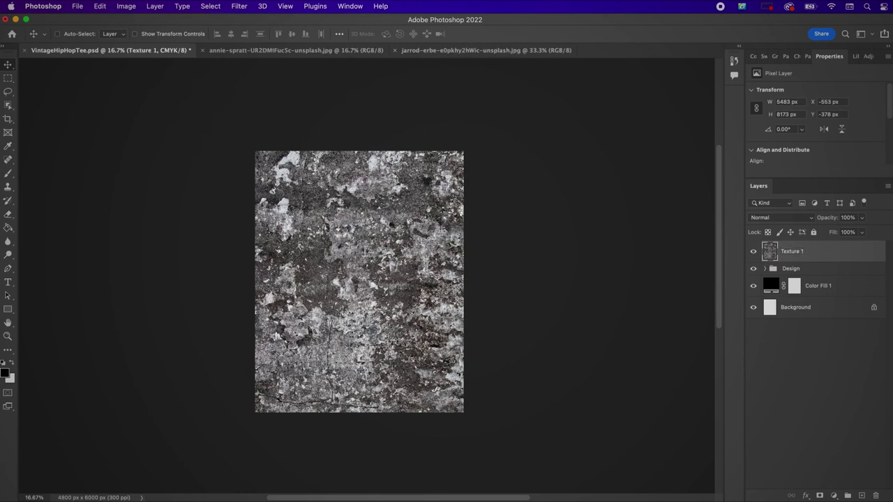
pyautogui.click(771, 221)
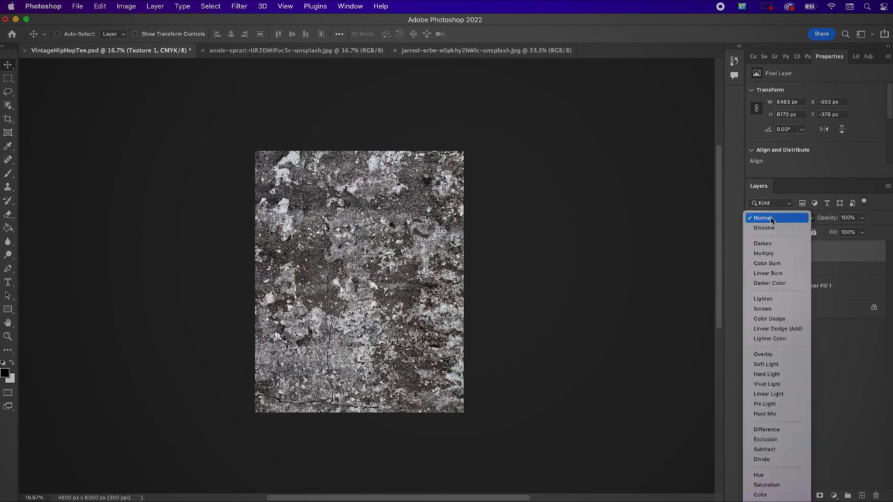
pyautogui.click(773, 276)
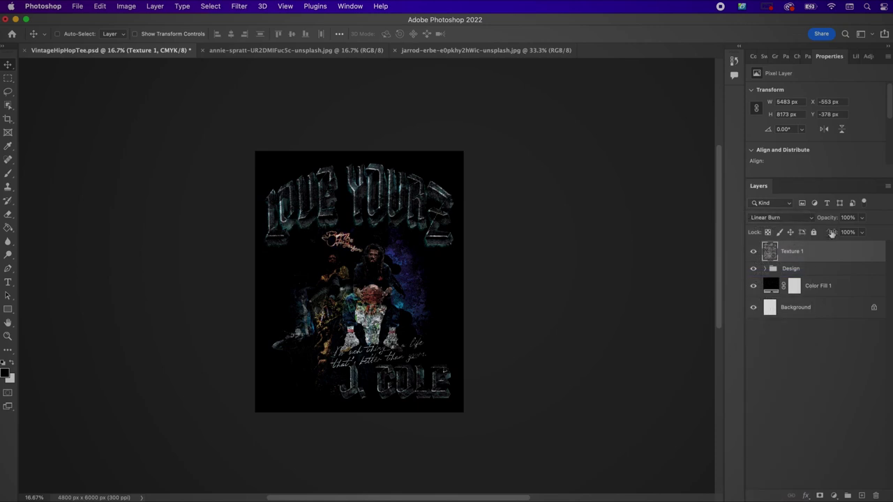
pyautogui.click(855, 217)
pyautogui.write('17')
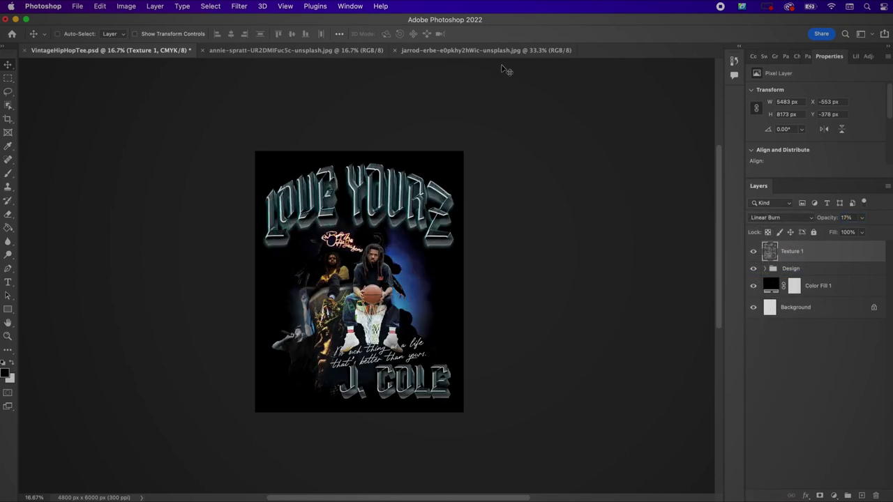
# Paste the portrait black-and-white grunge texture into VintageHipHopTee.psd and move it to cover the whole canvas
pyautogui.click(451, 51)
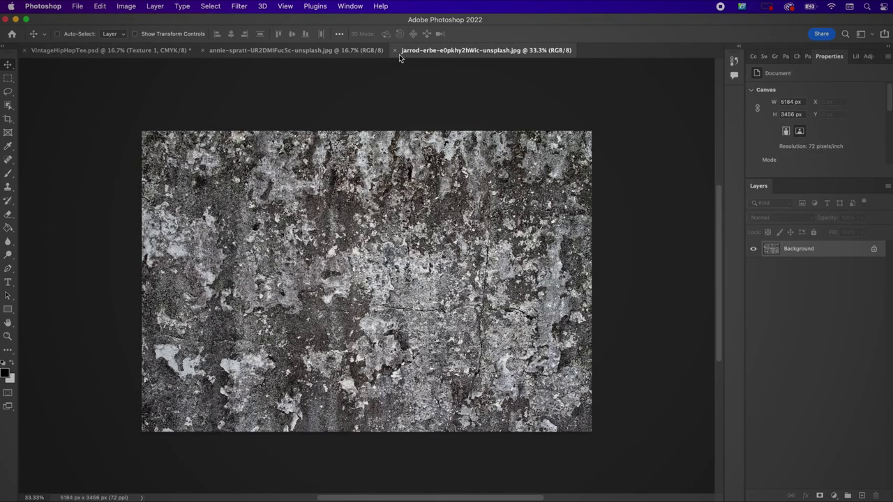
pyautogui.click(327, 51)
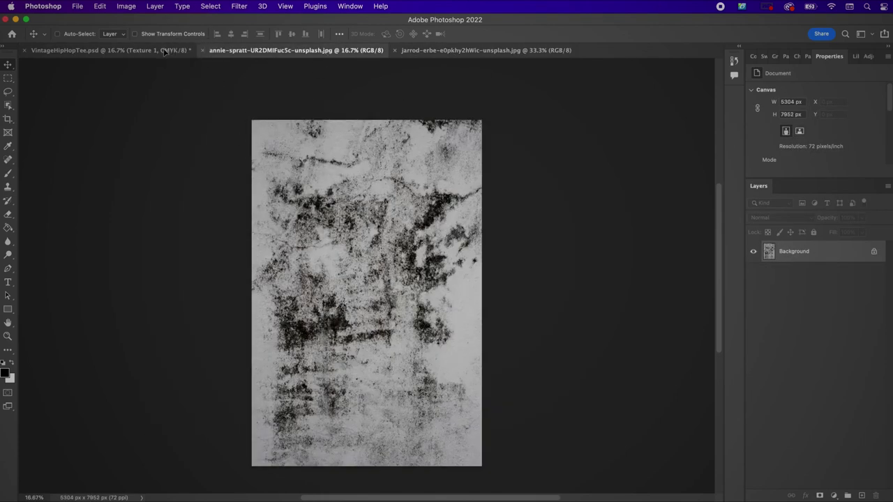
pyautogui.click(165, 51)
pyautogui.press('super+v')
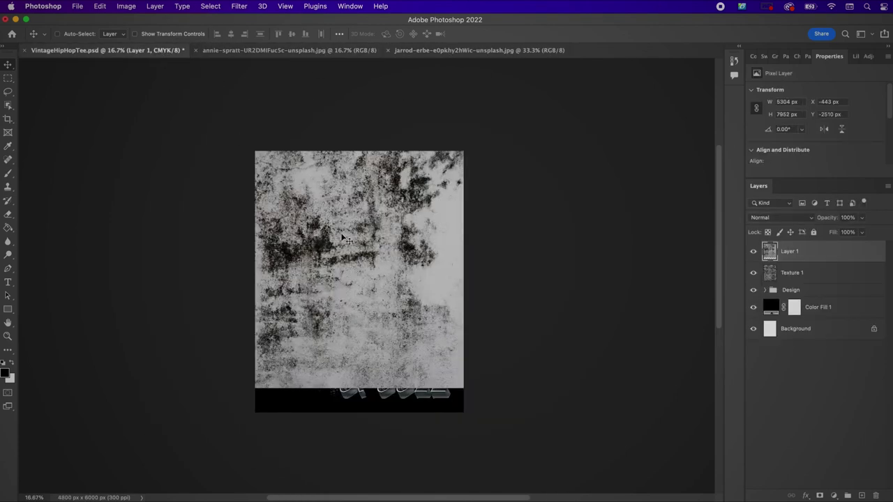
pyautogui.moveTo(358, 277)
pyautogui.mouseDown()
pyautogui.moveTo(376, 265)
pyautogui.moveTo(363, 260)
pyautogui.moveTo(342, 289)
pyautogui.moveTo(348, 285)
pyautogui.mouseUp()
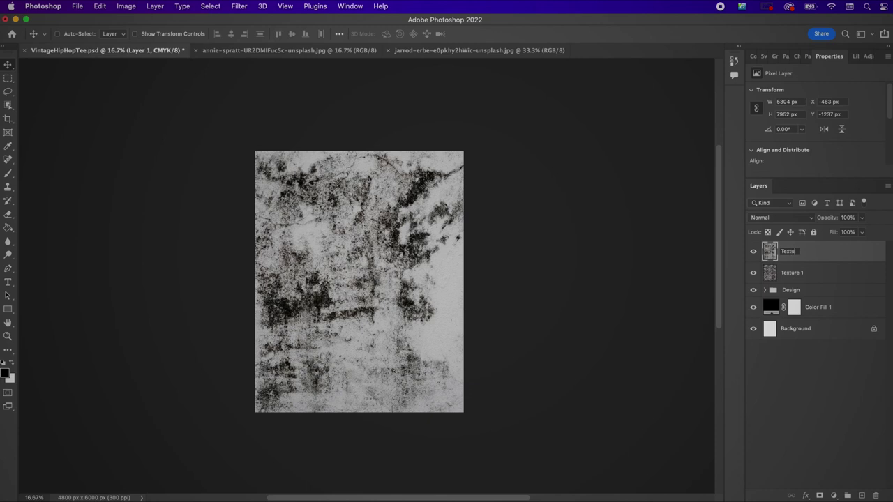
# Rename the grunge texture layer Texture 2 and set it to Darken blending at 17% opacity
pyautogui.press('Return')
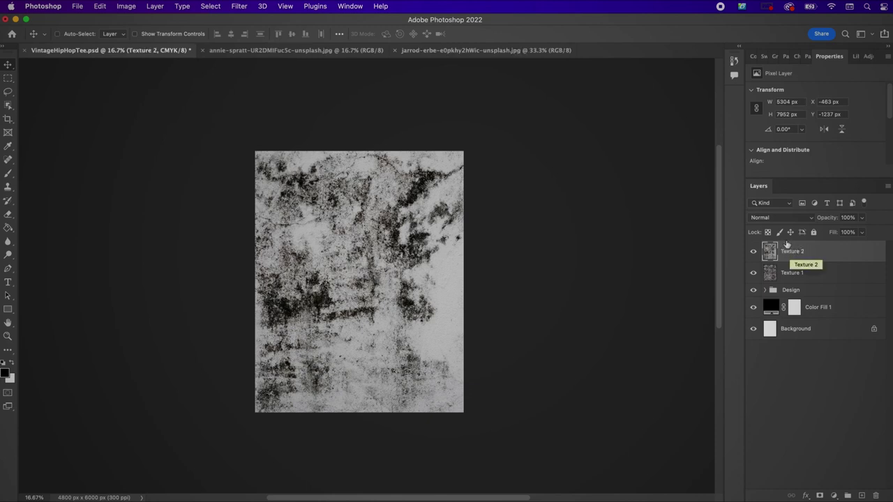
pyautogui.click(780, 221)
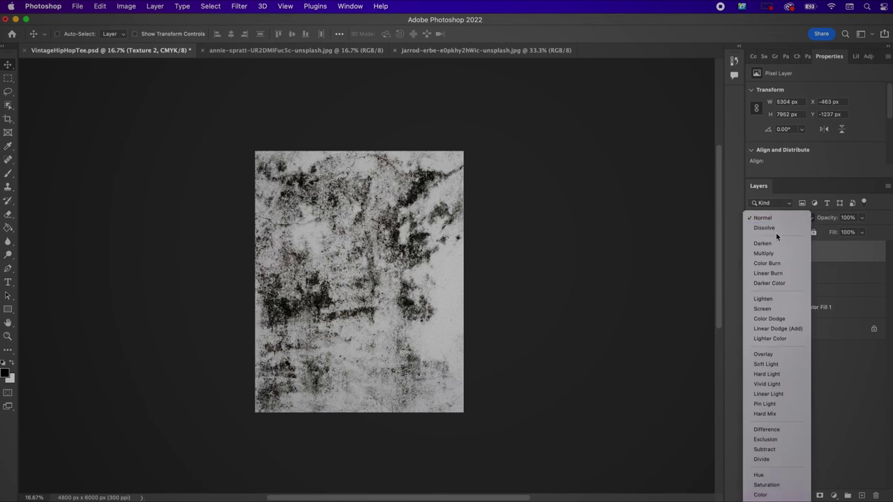
pyautogui.click(779, 242)
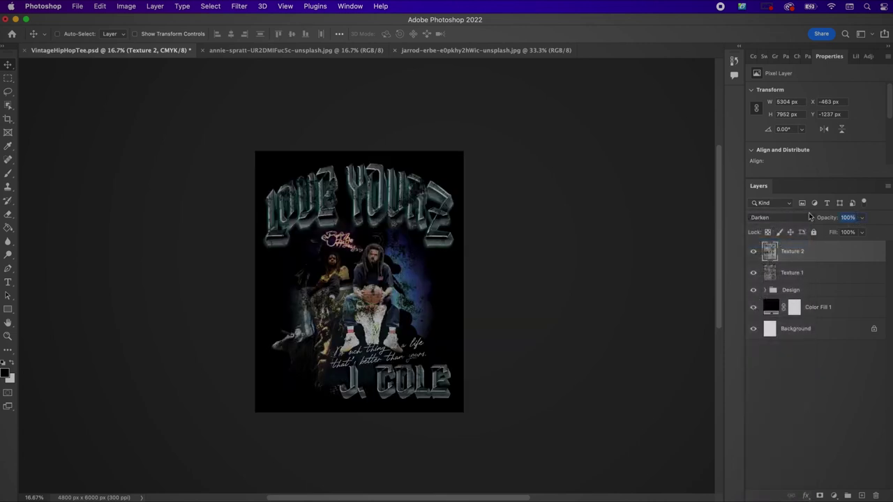
pyautogui.write('17')
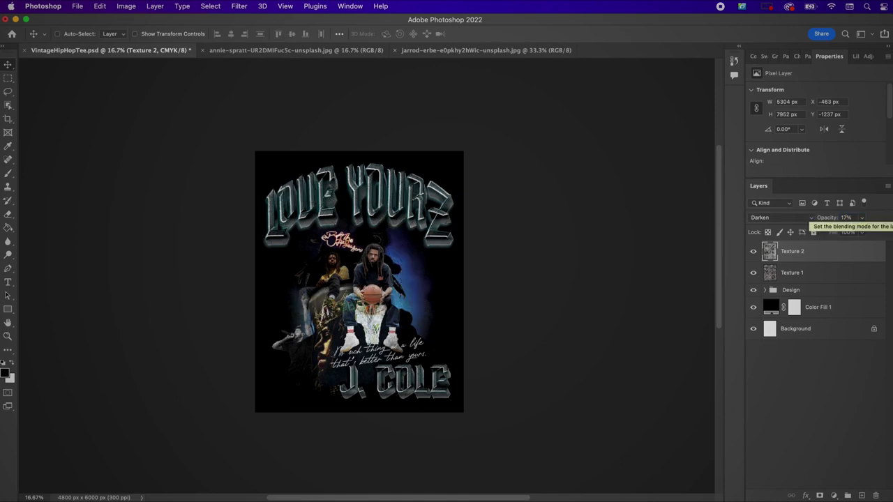
# Add a Brightness/Contrast adjustment layer above the textures and set its brightness to 32
pyautogui.click(833, 495)
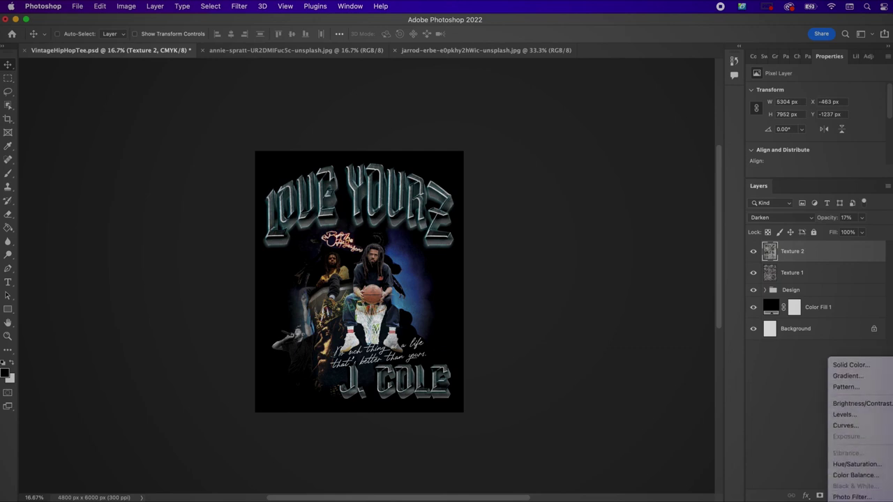
pyautogui.click(842, 404)
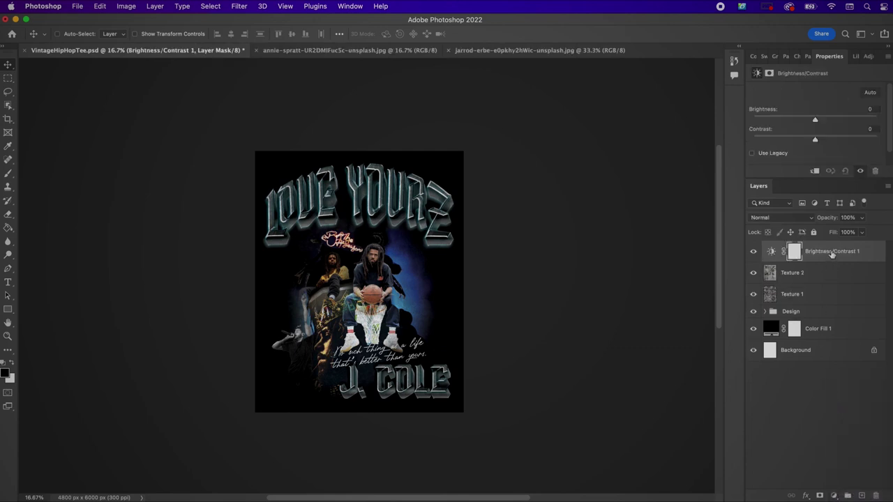
pyautogui.click(831, 255)
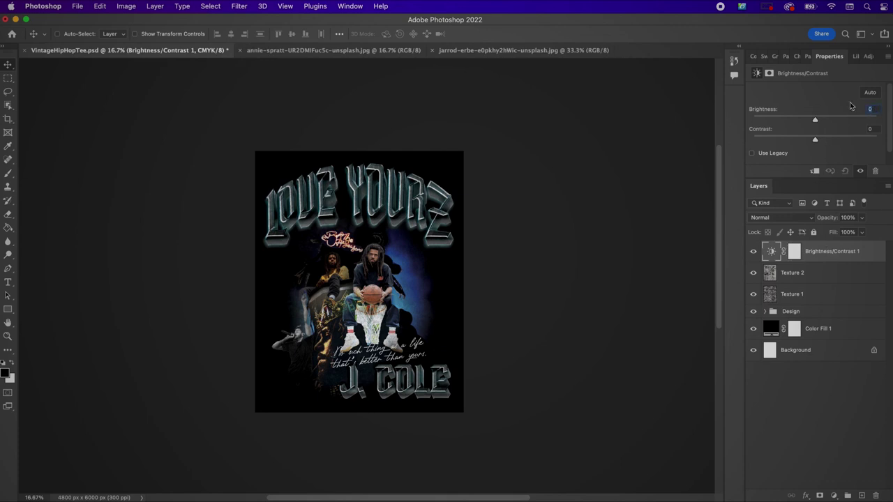
pyautogui.write('32')
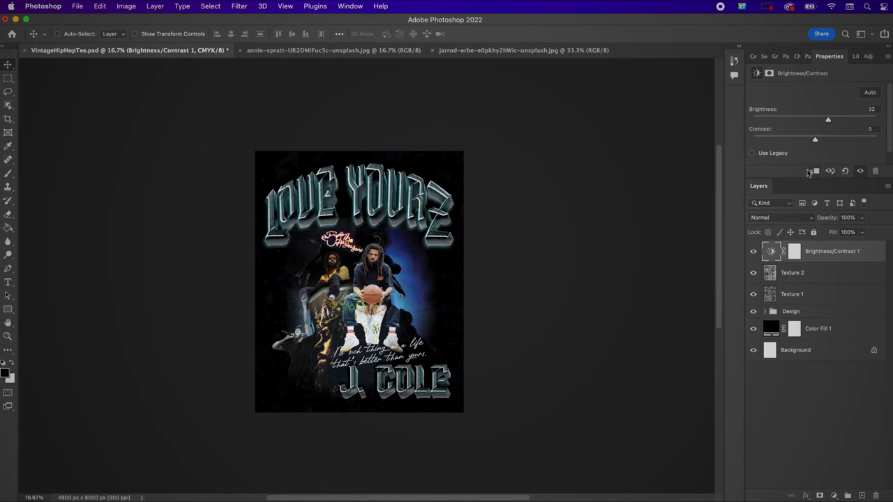
# Clip the Brightness/Contrast, Texture 2 and Texture 1 layers to the Design group
pyautogui.keyDown('shift'); pyautogui.click(812, 301); pyautogui.keyUp('shift')
pyautogui.rightClick(812, 301)
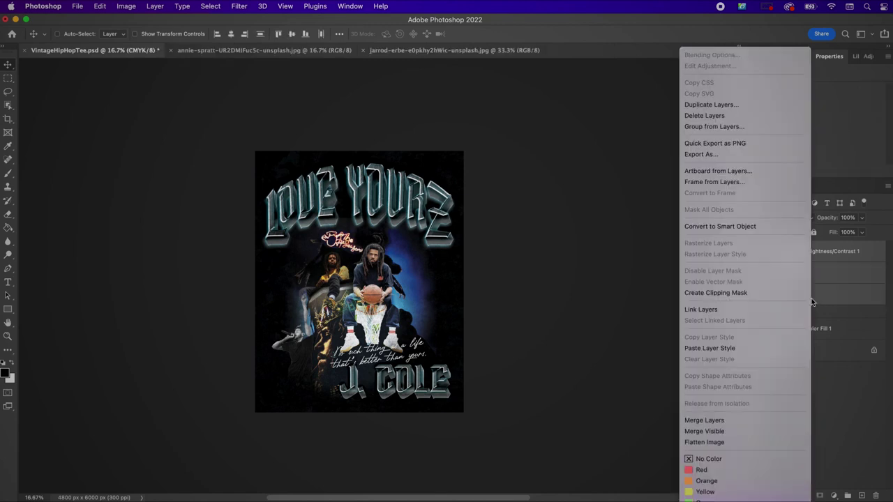
pyautogui.click(751, 293)
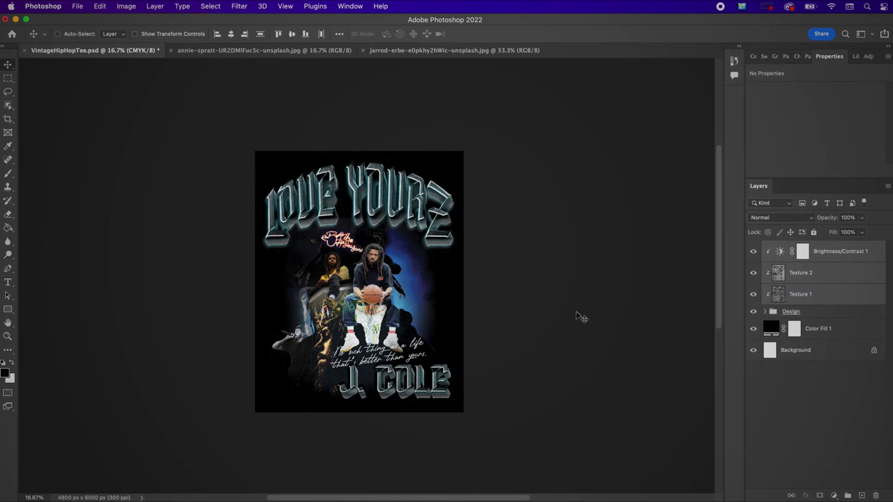
# Hide the Color Fill 1 layer and fade the photo's hard edges by painting black on the Cole_BlueBackground mask with a 700 px soft brush
pyautogui.press('super+equal')
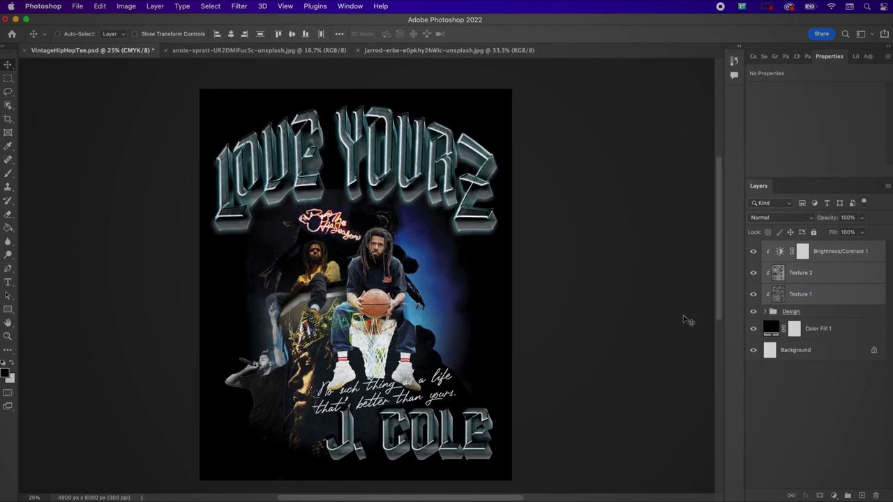
pyautogui.click(754, 329)
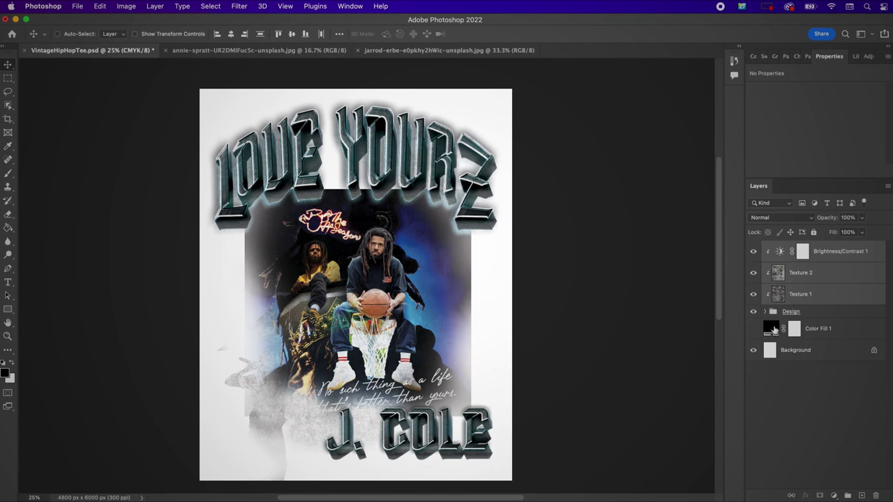
pyautogui.click(773, 329)
pyautogui.rightClick(445, 300)
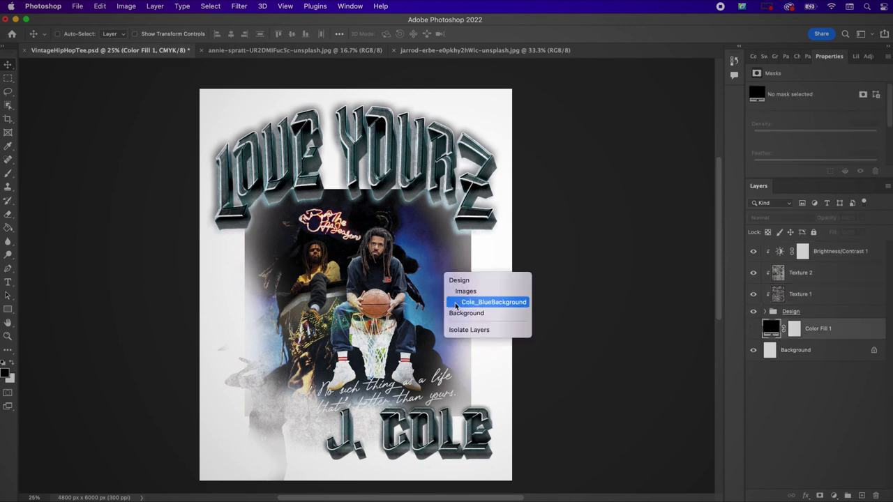
pyautogui.click(457, 303)
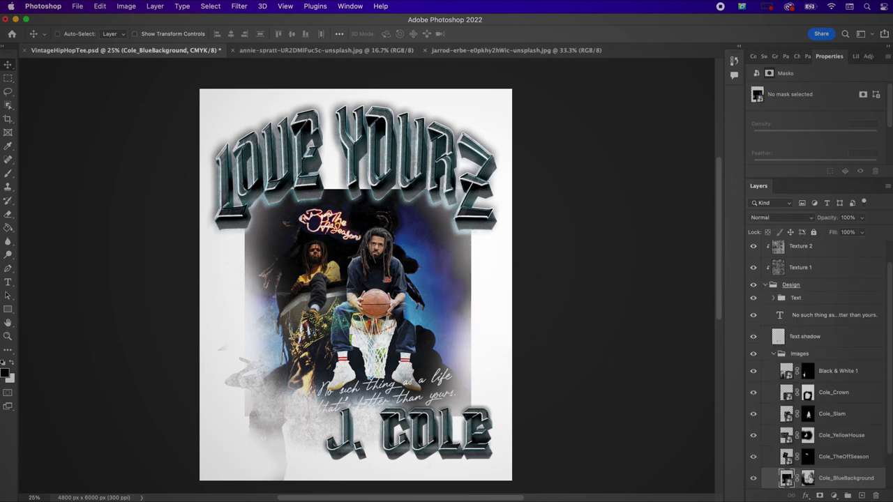
pyautogui.click(807, 478)
pyautogui.press('b')
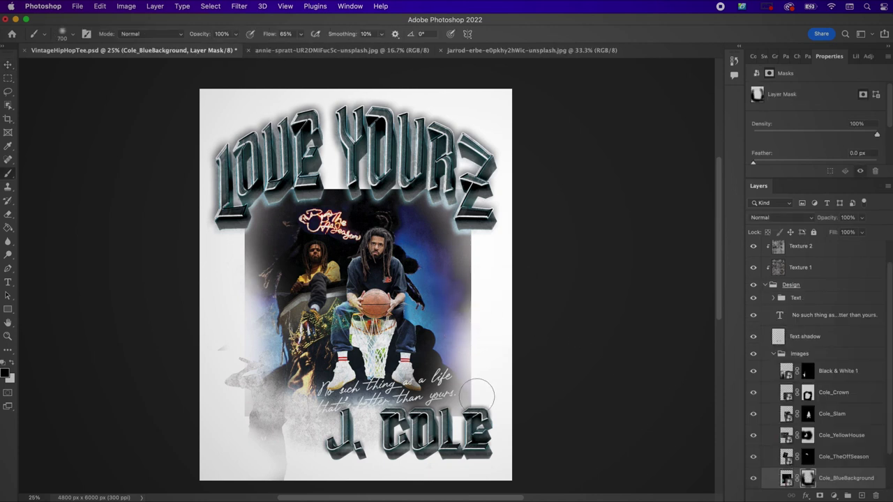
pyautogui.moveTo(476, 387)
pyautogui.mouseDown()
pyautogui.moveTo(436, 400)
pyautogui.moveTo(479, 343)
pyautogui.moveTo(477, 209)
pyautogui.moveTo(477, 240)
pyautogui.moveTo(420, 174)
pyautogui.moveTo(335, 183)
pyautogui.moveTo(307, 197)
pyautogui.moveTo(419, 196)
pyautogui.moveTo(335, 174)
pyautogui.moveTo(331, 189)
pyautogui.moveTo(289, 185)
pyautogui.moveTo(241, 223)
pyautogui.moveTo(241, 419)
pyautogui.moveTo(238, 373)
pyautogui.moveTo(232, 382)
pyautogui.mouseUp()
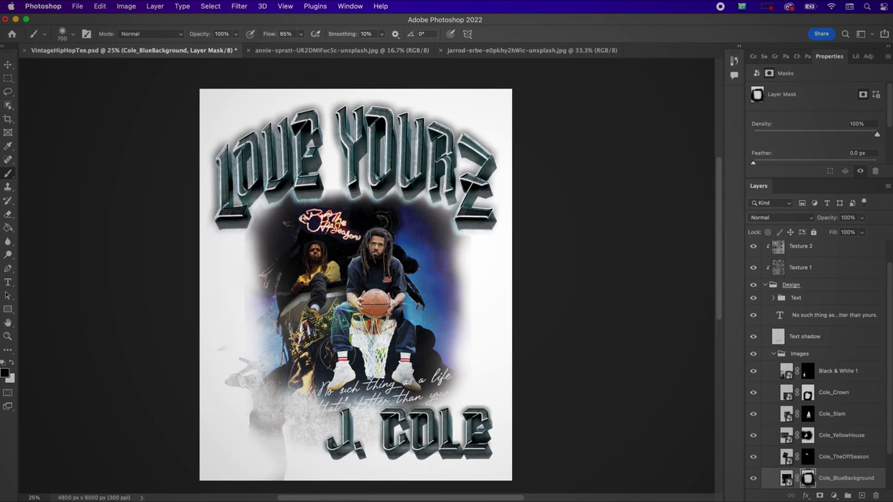
pyautogui.click(758, 458)
pyautogui.click(754, 458)
# Create a new layer directly above Color Fill 1 and name it Shading
pyautogui.scroll(-2, 825, 458)
pyautogui.click(831, 458)
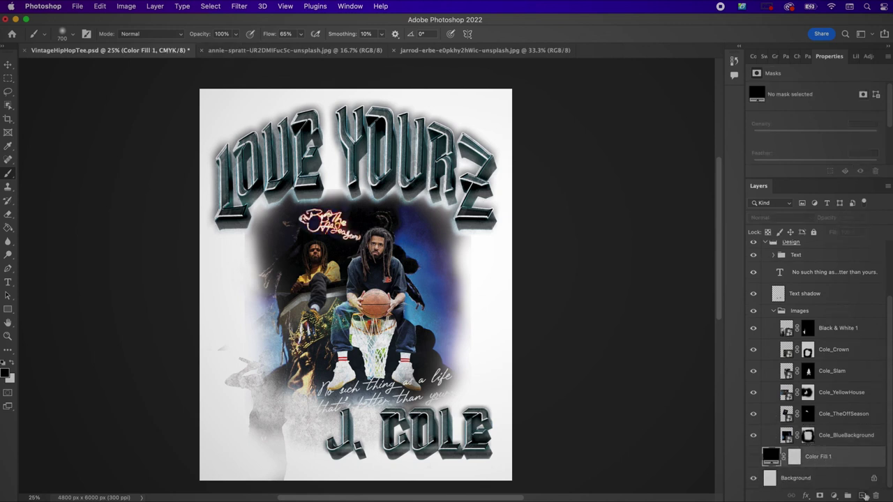
pyautogui.click(864, 496)
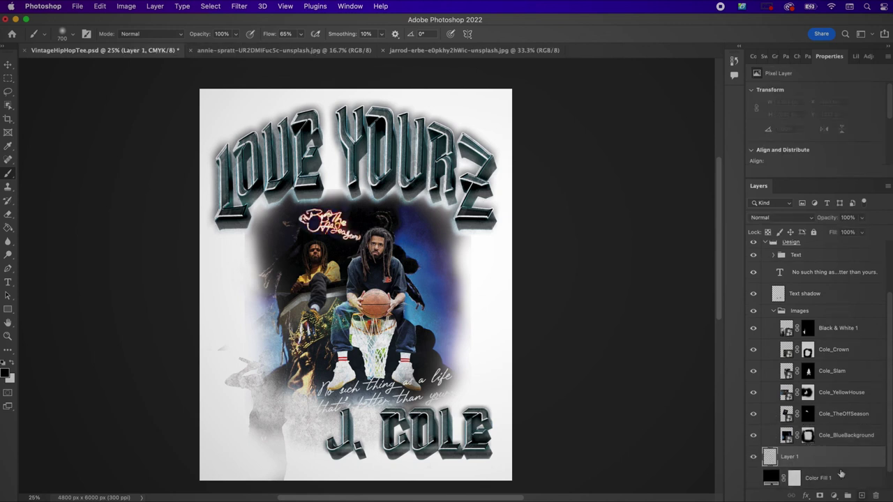
pyautogui.doubleClick(797, 457)
pyautogui.write('Shading')
pyautogui.press('Return')
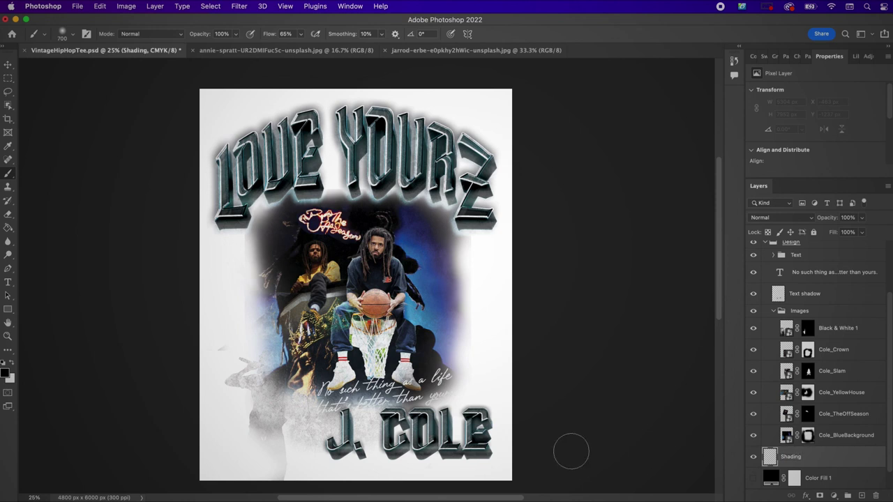
# Enlarge the soft brush to 1300 px and paint black shading behind the script lyric and above the J. COLE lettering on the Shading layer
pyautogui.press(']')
pyautogui.press(']')
pyautogui.press(']')
pyautogui.press(']')
pyautogui.press(']')
pyautogui.click(319, 392)
pyautogui.click(313, 419)
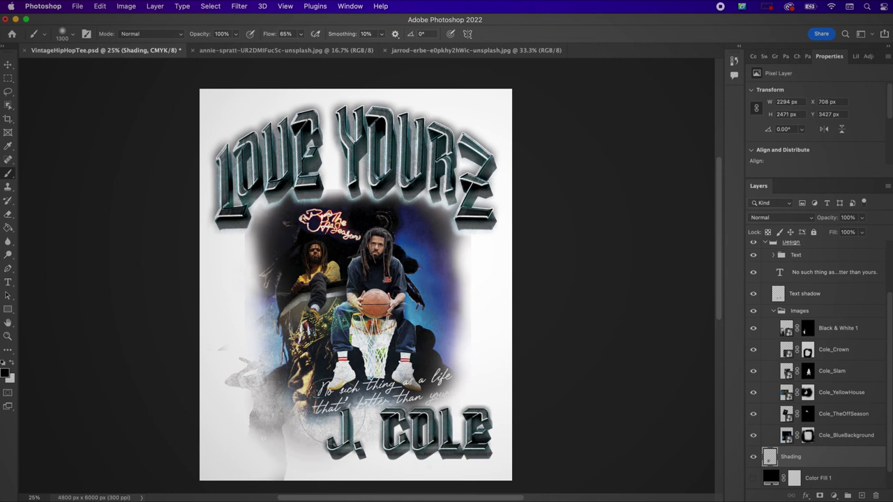
pyautogui.click(330, 429)
pyautogui.click(378, 405)
pyautogui.click(388, 427)
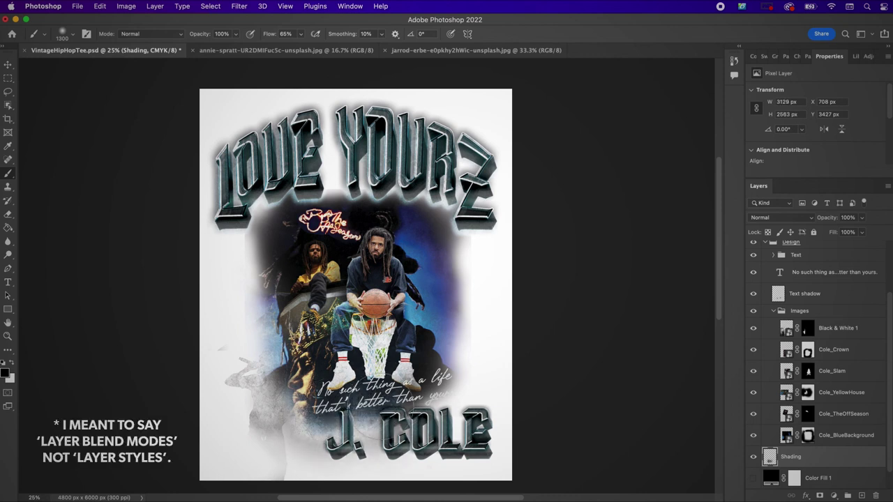
# Extend the Shading layer along the design's lower-left edge with black strokes, plus dark blue around the figure holding the microphone
pyautogui.click(276, 421)
pyautogui.click(268, 373)
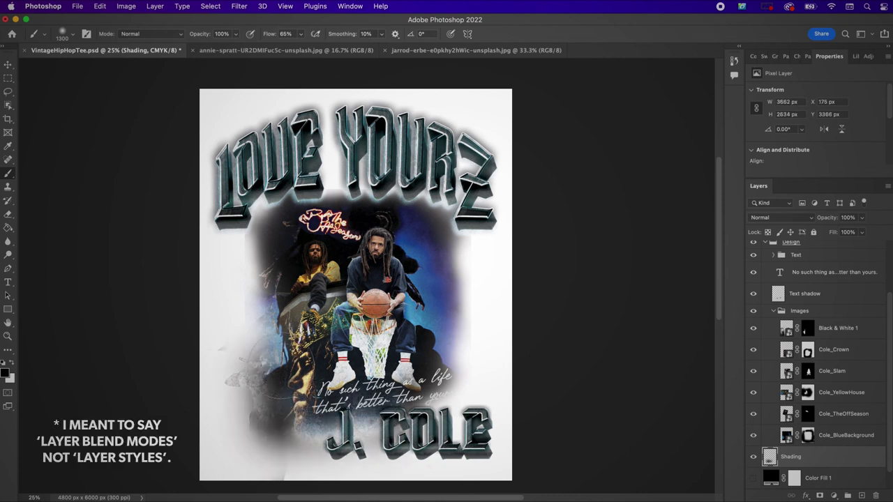
pyautogui.click(265, 350)
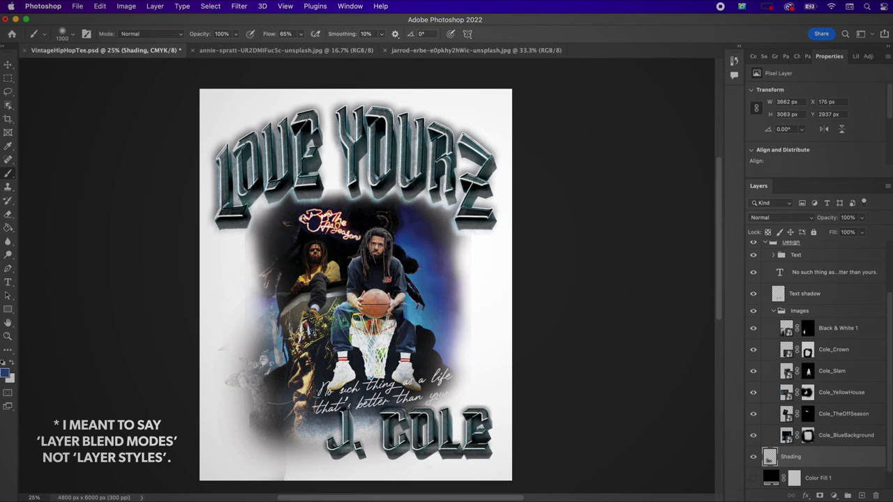
pyautogui.click(245, 367)
pyautogui.click(248, 398)
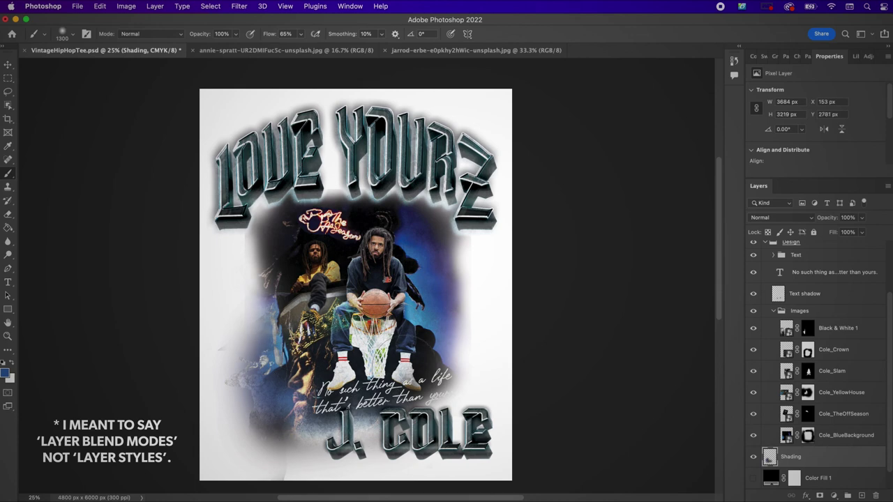
# Fade the remaining hard edges on both sides of the blue photo by painting black on the Cole_BlueBackground mask with an 800 px soft brush
pyautogui.press('super+equal')
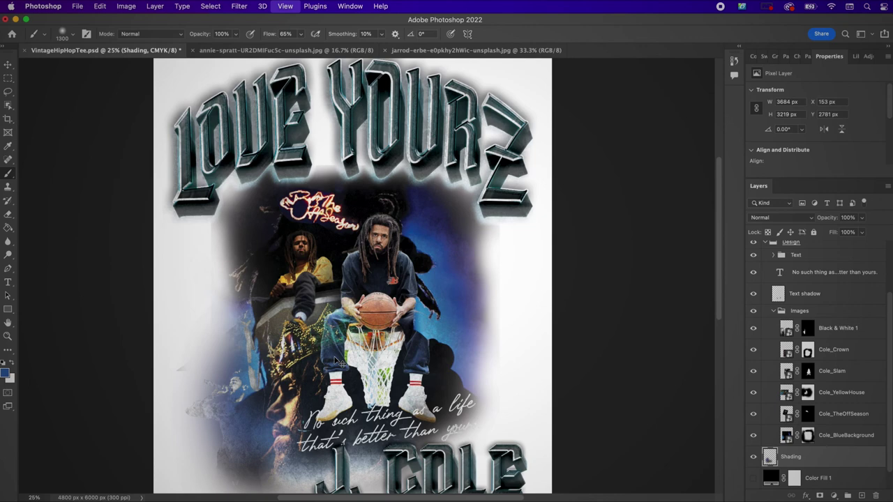
pyautogui.press('super+equal')
pyautogui.scroll(-5, 333, 359)
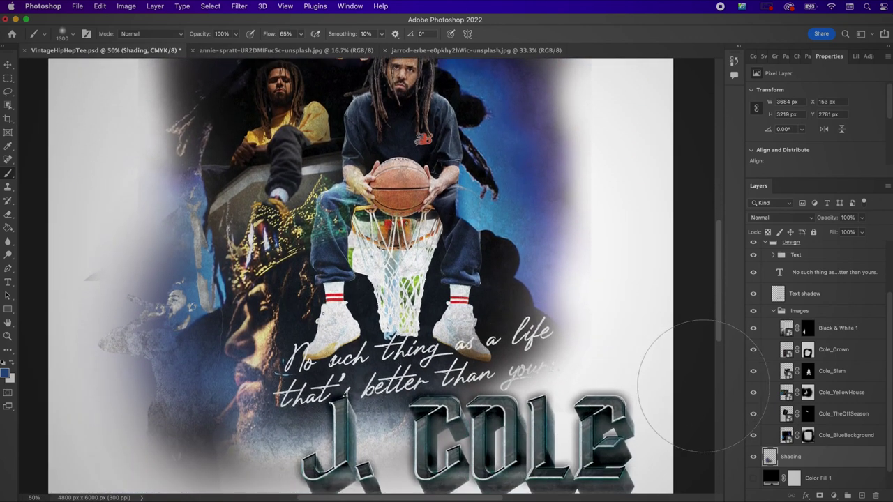
pyautogui.click(808, 436)
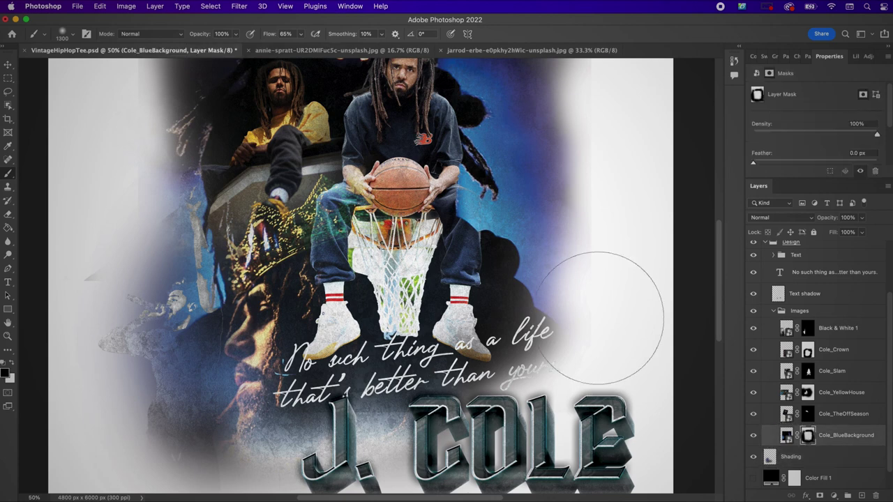
pyautogui.press('[')
pyautogui.press('[')
pyautogui.press('[')
pyautogui.press('[')
pyautogui.press('[')
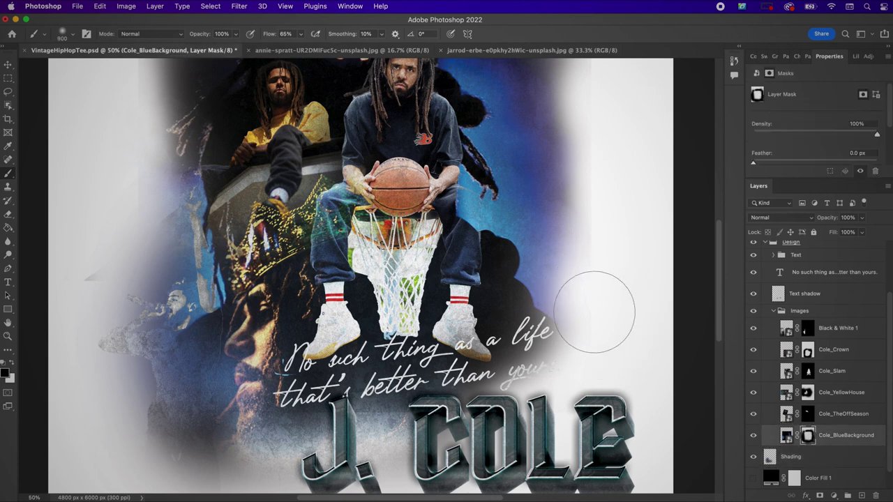
pyautogui.moveTo(594, 312)
pyautogui.mouseDown()
pyautogui.moveTo(605, 179)
pyautogui.moveTo(608, 329)
pyautogui.moveTo(598, 249)
pyautogui.moveTo(619, 194)
pyautogui.mouseUp()
pyautogui.scroll(5, 605, 178)
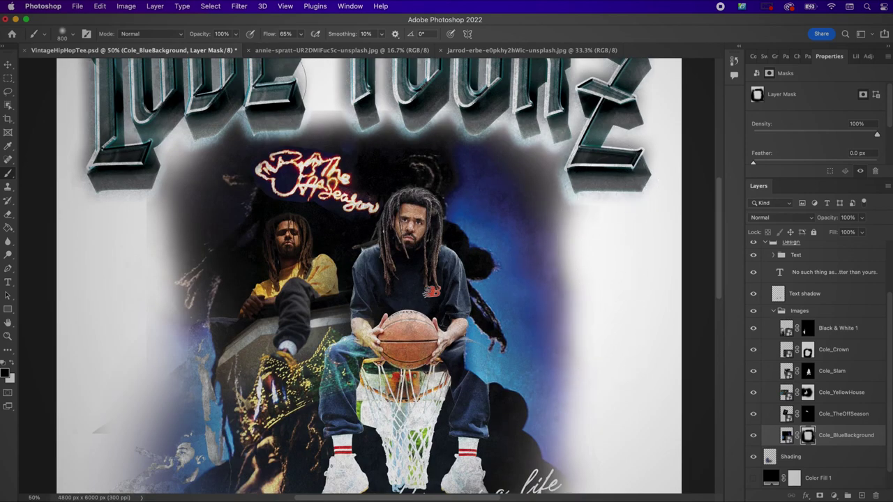
pyautogui.moveTo(139, 230)
pyautogui.mouseDown()
pyautogui.moveTo(143, 184)
pyautogui.moveTo(118, 250)
pyautogui.moveTo(113, 231)
pyautogui.moveTo(92, 247)
pyautogui.moveTo(149, 199)
pyautogui.mouseUp()
# Select the Cole_YellowHouse layer mask and show the black Color Fill 1 background to review the blended design
pyautogui.scroll(-8, 126, 230)
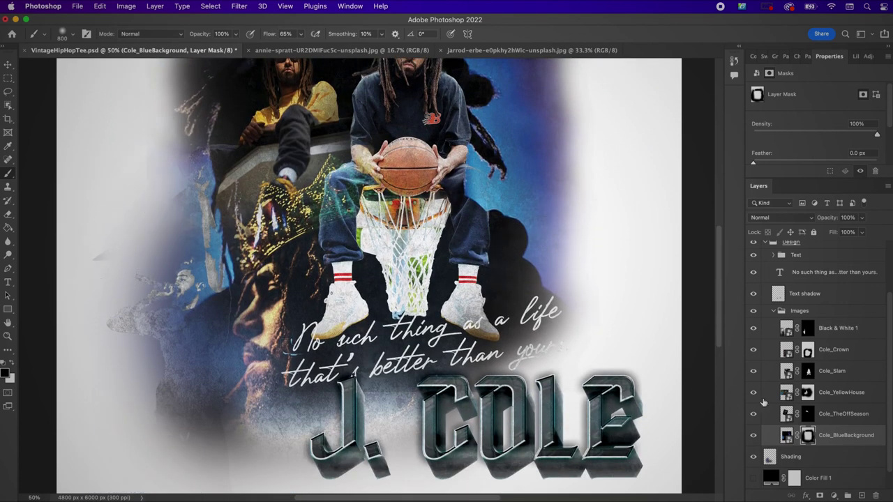
pyautogui.click(840, 391)
pyautogui.click(807, 393)
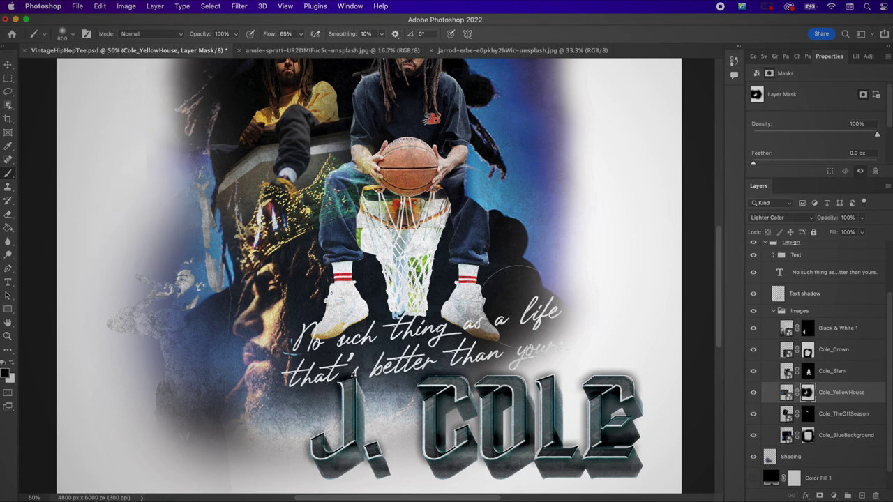
pyautogui.click(753, 478)
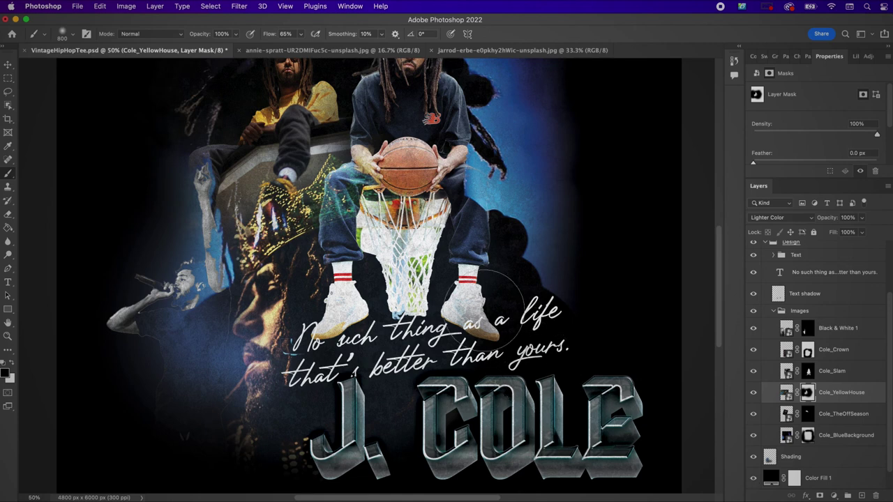
pyautogui.scroll(5, 485, 307)
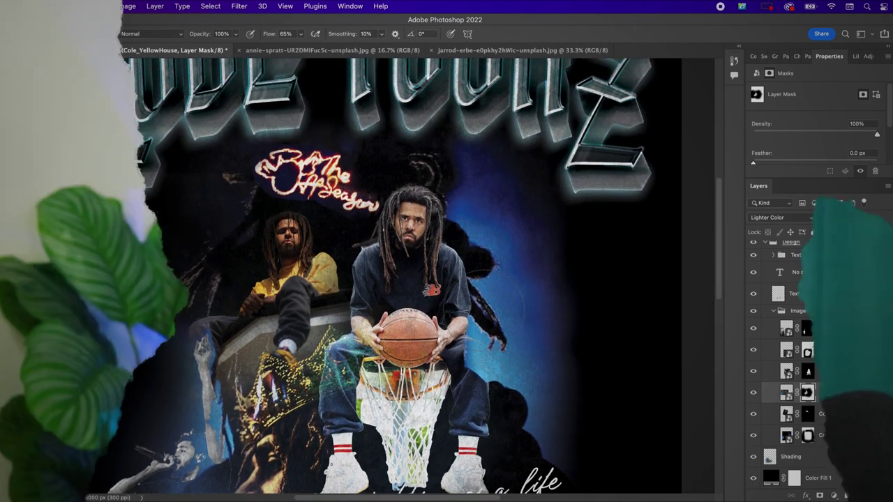